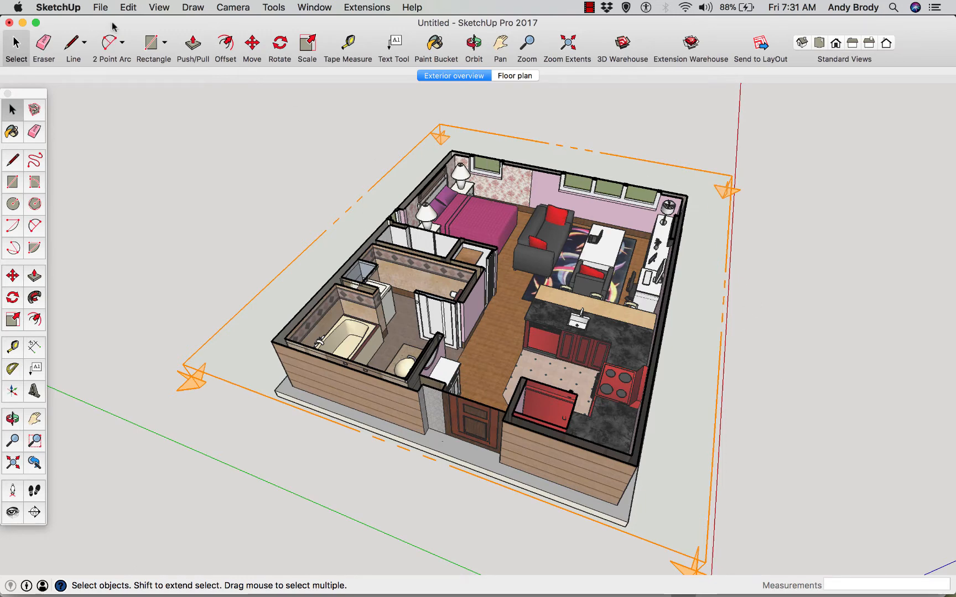
Step: Switch the camera to parallel projection and show the apartment model in the standard top view
{"action": "left_click", "coordinate": [154, 7]}
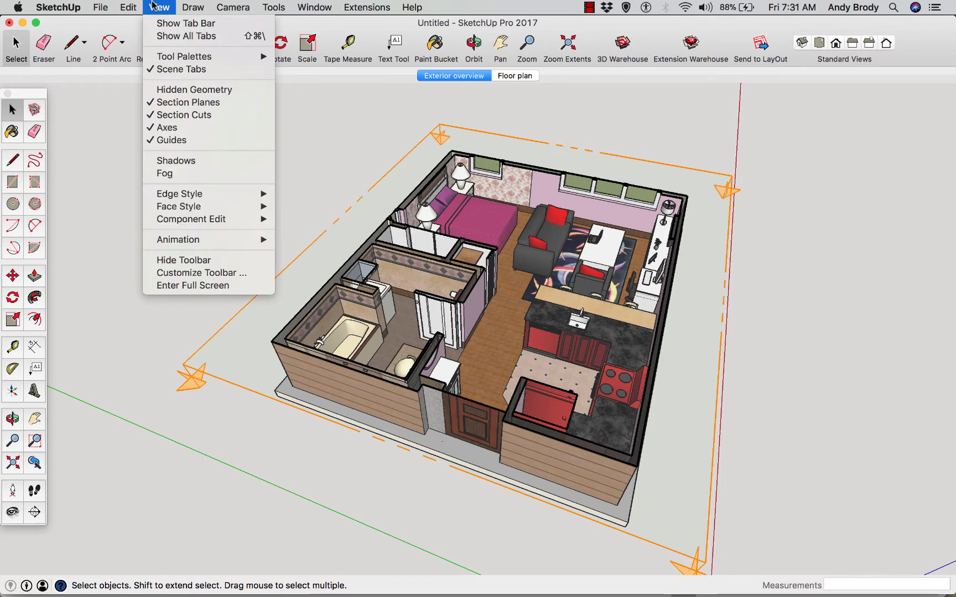
{"action": "mouse_move", "coordinate": [225, 11]}
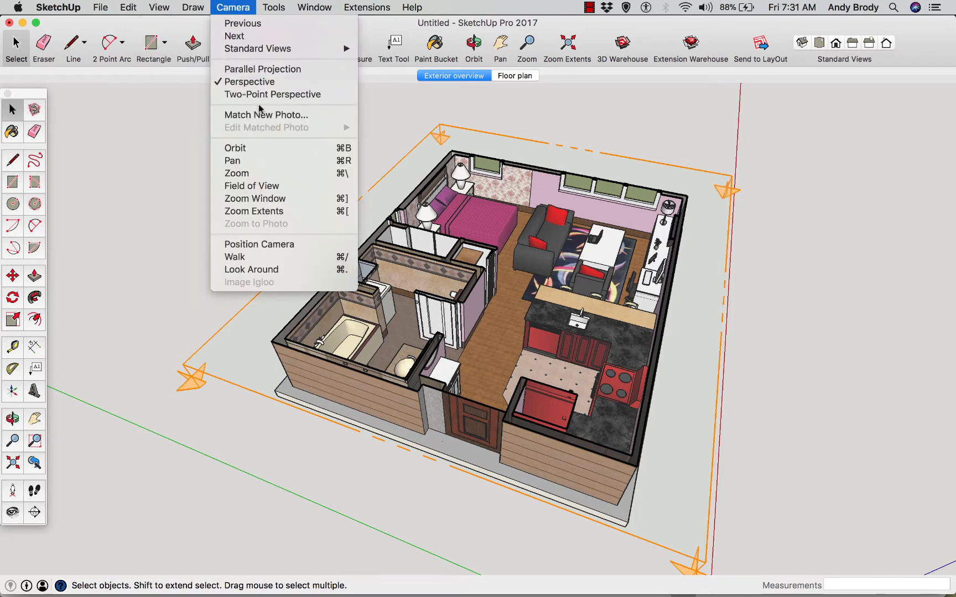
{"action": "left_click", "coordinate": [236, 68]}
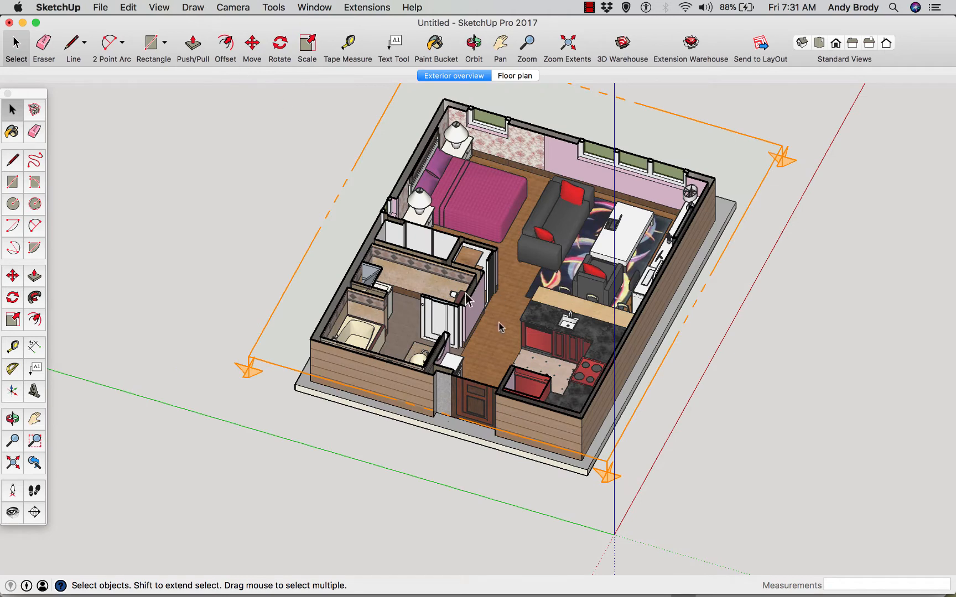
{"action": "left_click", "coordinate": [242, 8]}
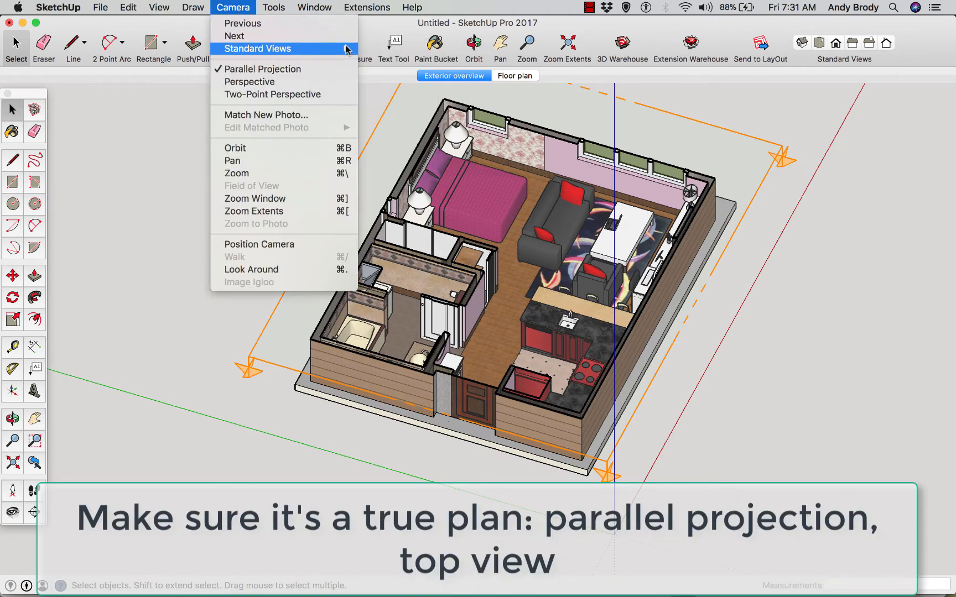
{"action": "mouse_move", "coordinate": [346, 49]}
{"action": "left_click", "coordinate": [381, 50]}
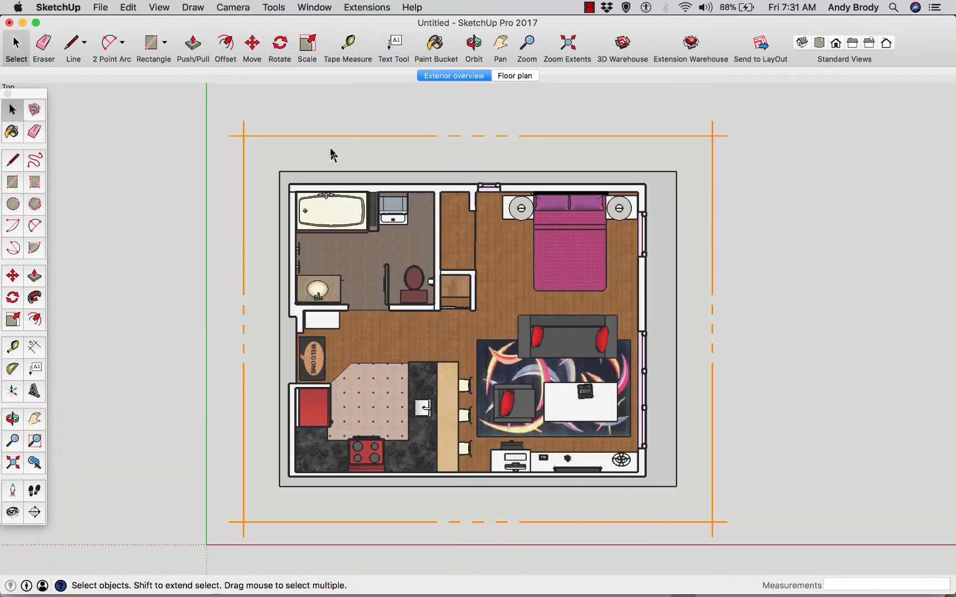
{"action": "scroll", "coordinate": [478, 357], "scroll_direction": "up", "scroll_amount": 2}
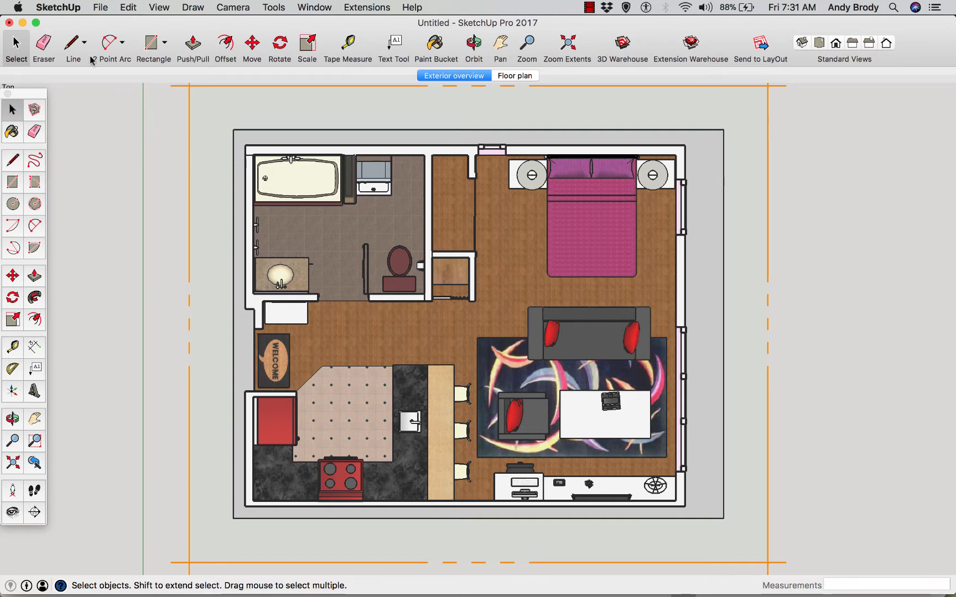
{"action": "scroll", "coordinate": [160, 146], "scroll_direction": "down", "scroll_amount": 1}
{"action": "scroll", "coordinate": [161, 146], "scroll_direction": "down", "scroll_amount": 1}
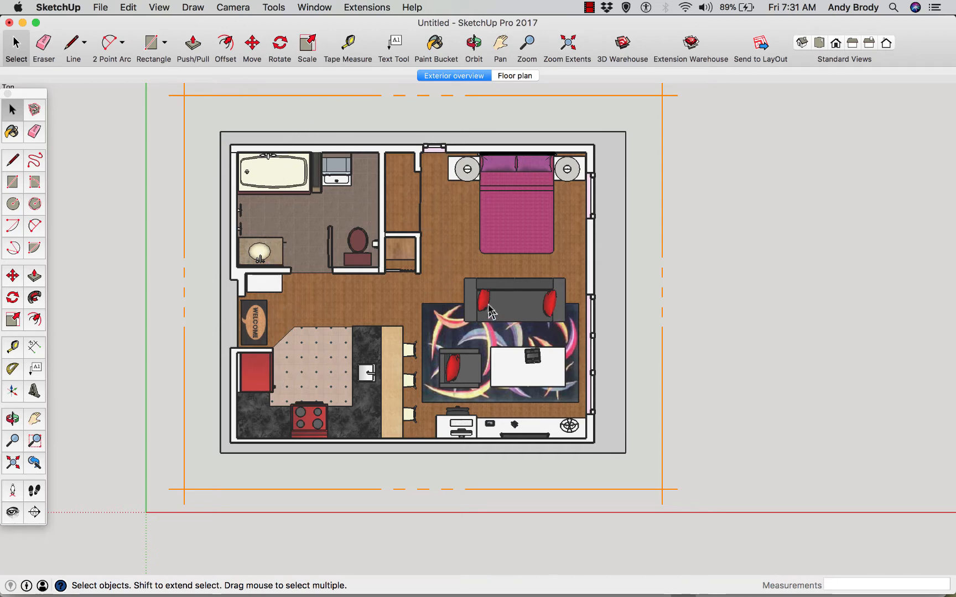
Step: Set up a DWG section slice export with AutoCAD 2007 version, full scale (1:1) and true section (orthographic) projection
{"action": "left_click", "coordinate": [91, 7]}
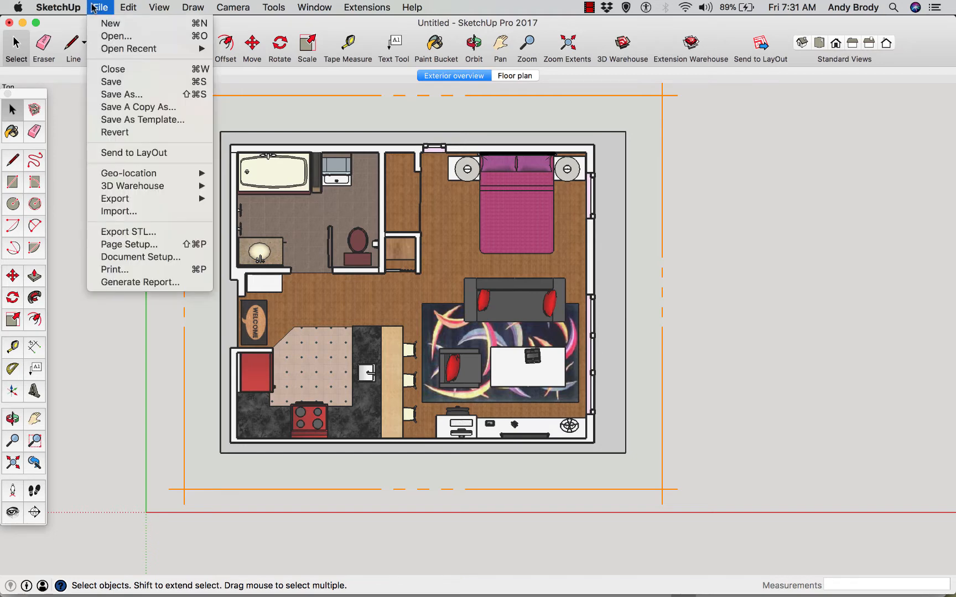
{"action": "mouse_move", "coordinate": [158, 199]}
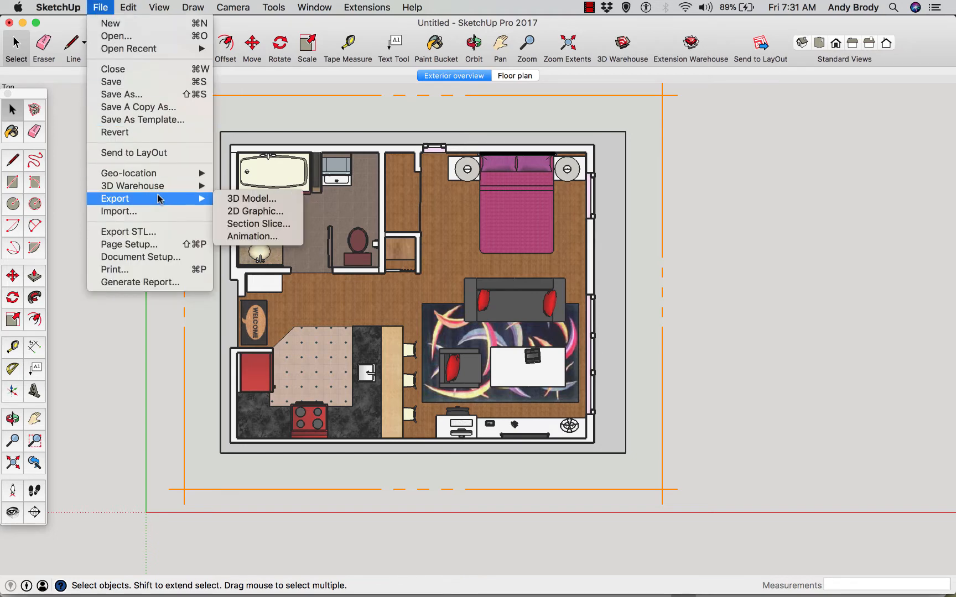
{"action": "left_click", "coordinate": [242, 223]}
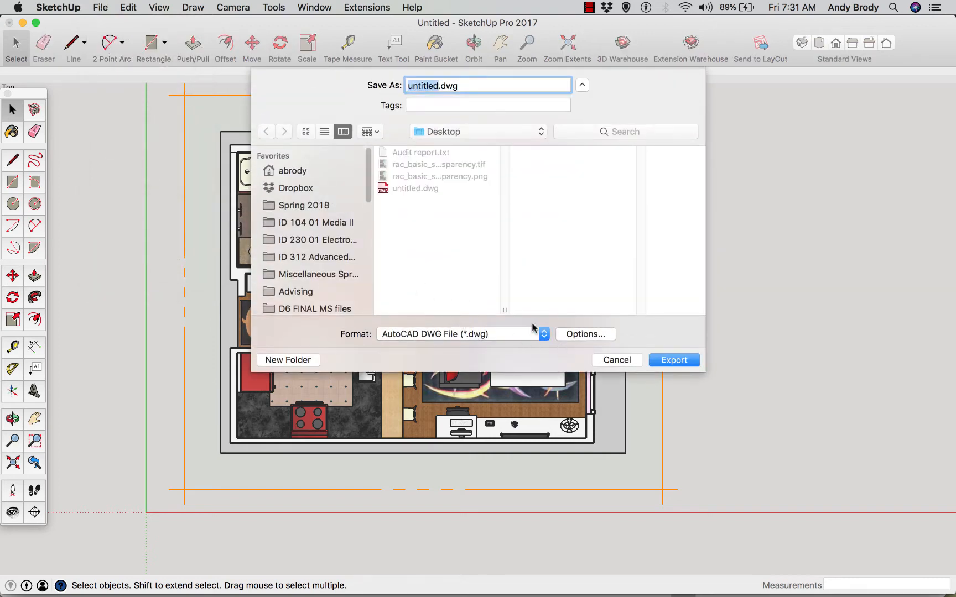
{"action": "left_click", "coordinate": [585, 334]}
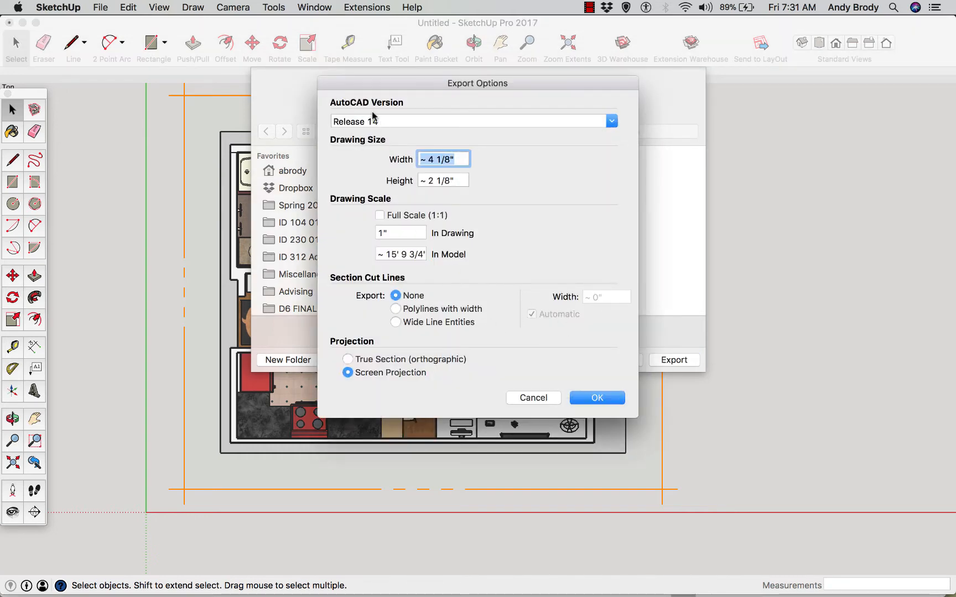
{"action": "left_click", "coordinate": [391, 123]}
{"action": "left_click", "coordinate": [611, 121]}
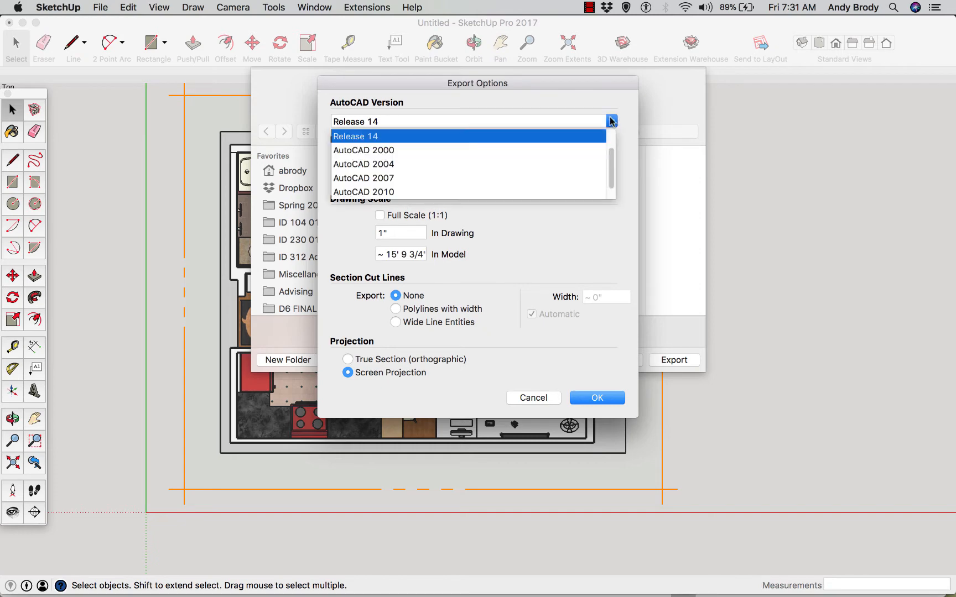
{"action": "left_click", "coordinate": [379, 177]}
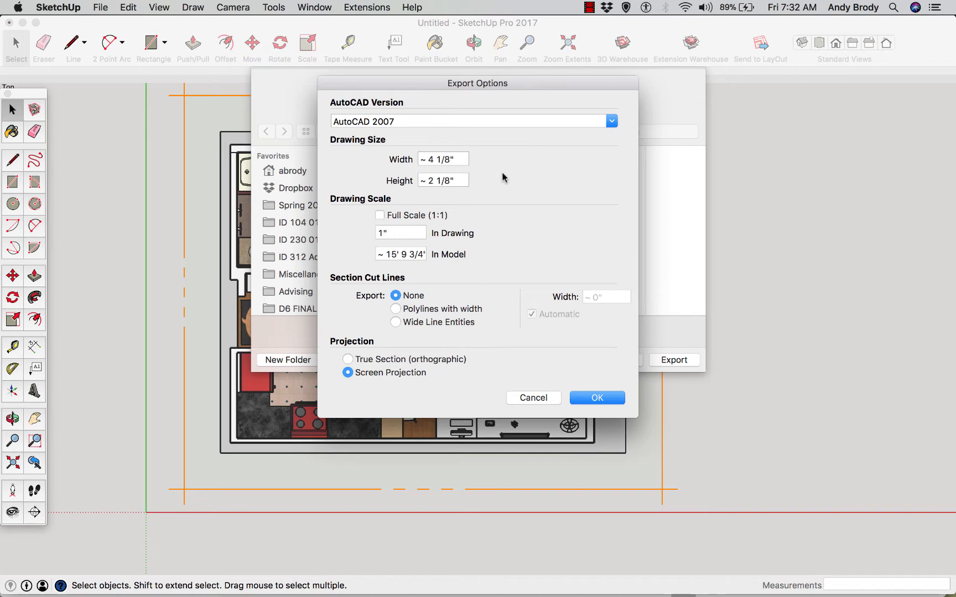
{"action": "left_click", "coordinate": [379, 215]}
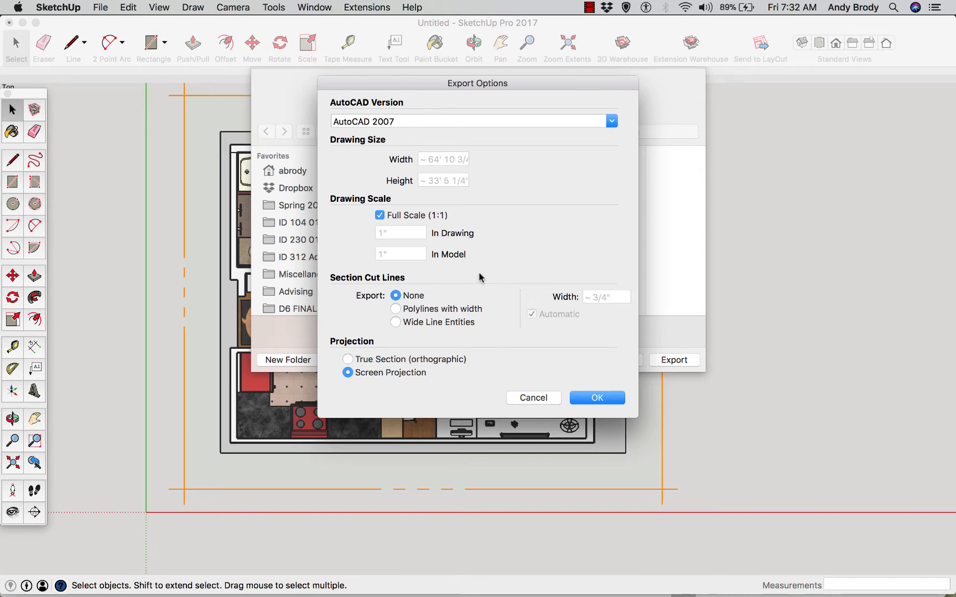
{"action": "left_click", "coordinate": [347, 359]}
{"action": "left_click", "coordinate": [589, 404]}
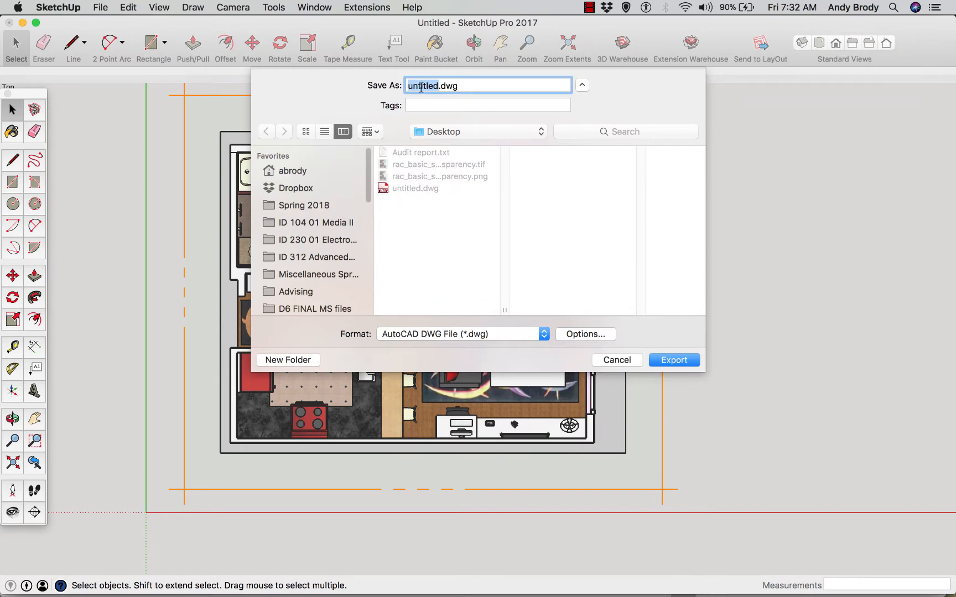
Step: Name the section slice file "Plan with just walls" and export it to the Desktop
{"action": "type", "text": "Plan with ju"}
{"action": "key", "text": "BackSpace"}
{"action": "key", "text": "BackSpace"}
{"action": "type", "text": "just walls"}
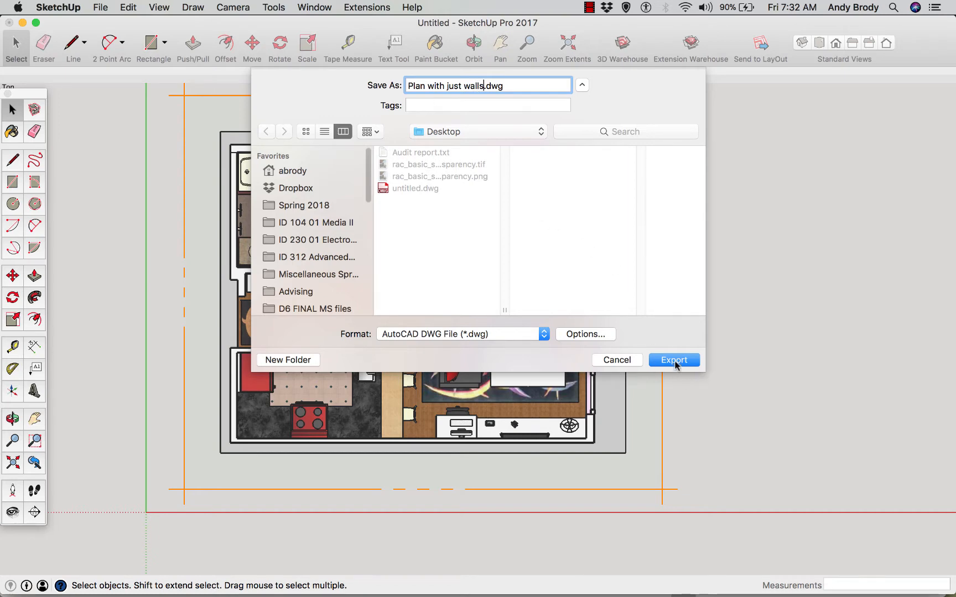
{"action": "left_click", "coordinate": [668, 360]}
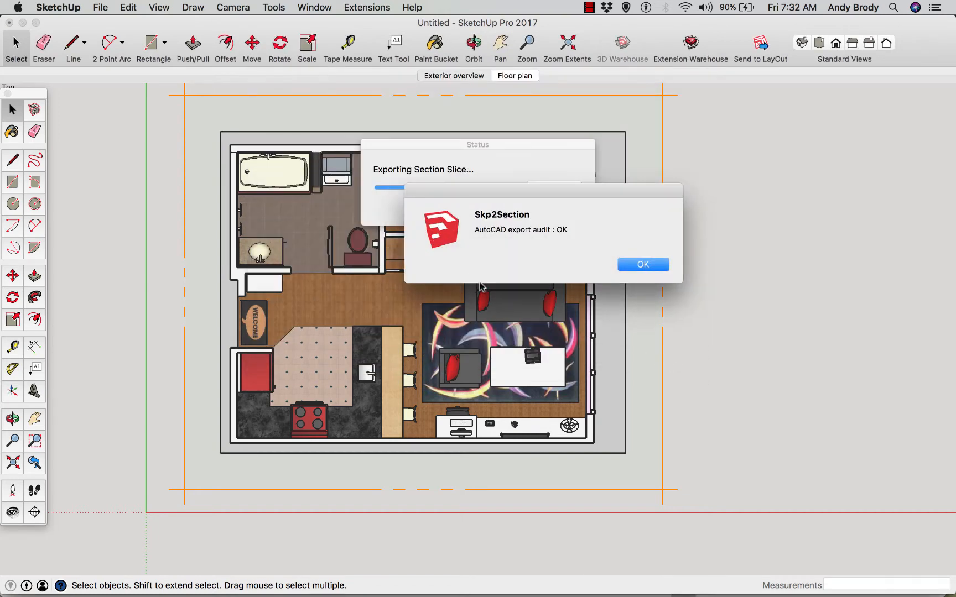
{"action": "left_click", "coordinate": [648, 268]}
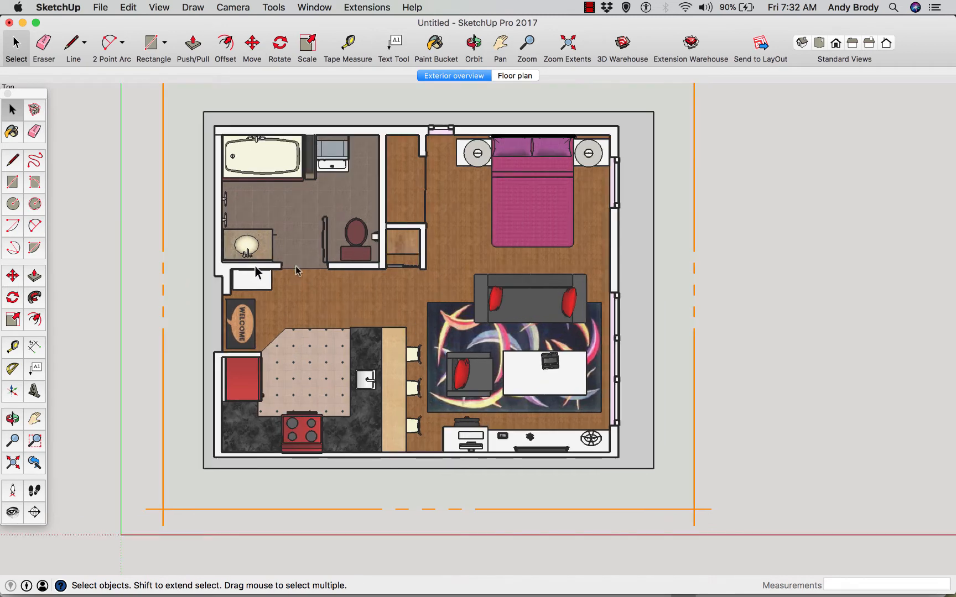
{"action": "scroll", "coordinate": [313, 316], "scroll_direction": "up", "scroll_amount": 2}
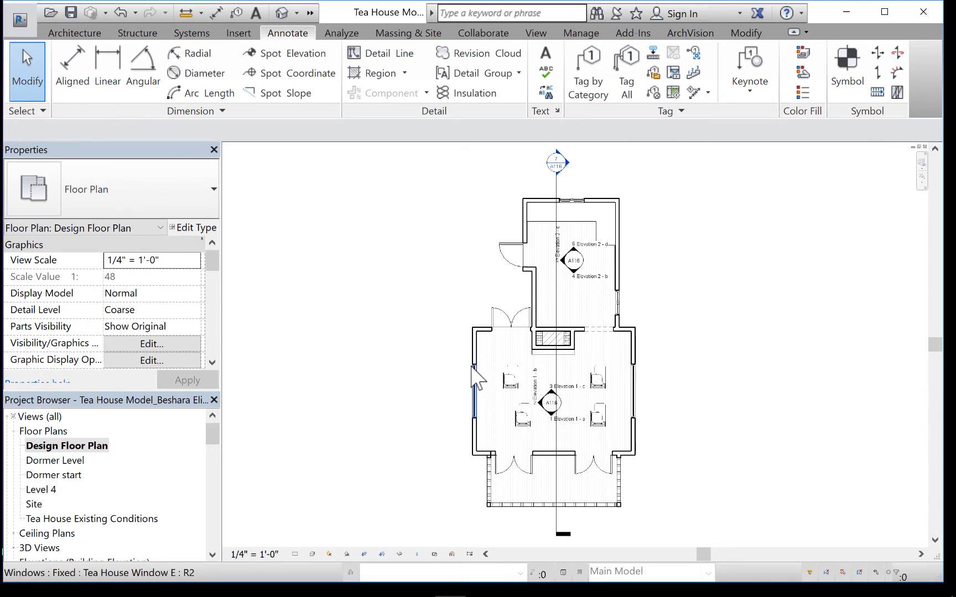
Step: Switch to Revit and turn off the visibility of all annotation categories in the Design Floor Plan view
{"action": "left_click", "coordinate": [157, 343]}
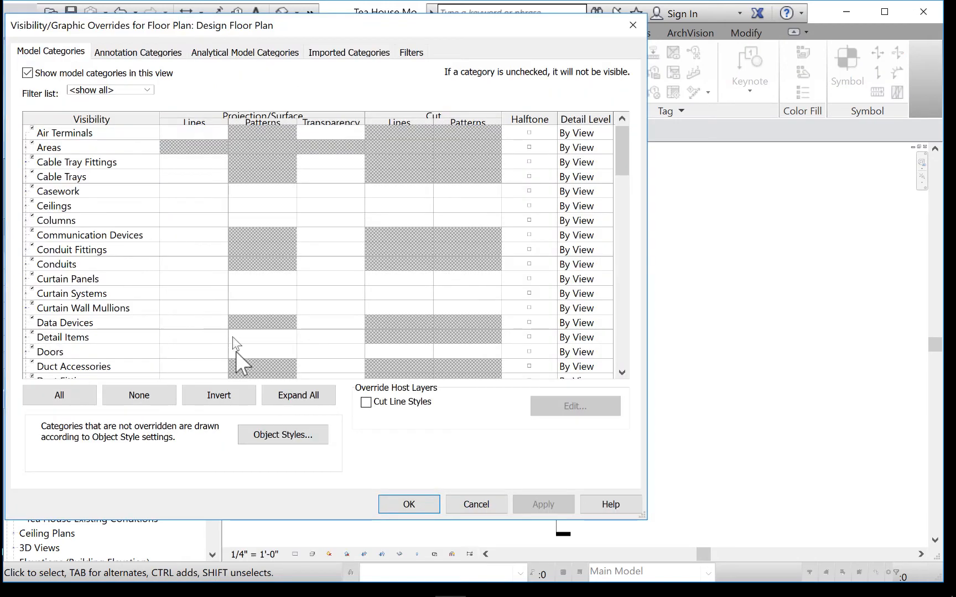
{"action": "left_click_drag", "start_coordinate": [141, 34], "coordinate": [299, 50]}
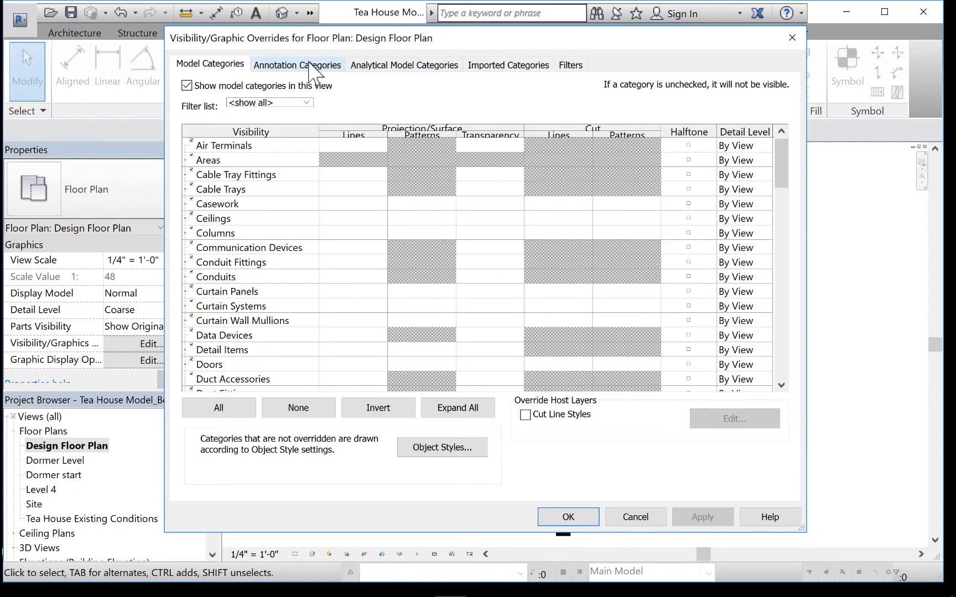
{"action": "left_click", "coordinate": [309, 64]}
{"action": "key", "text": "super+plus"}
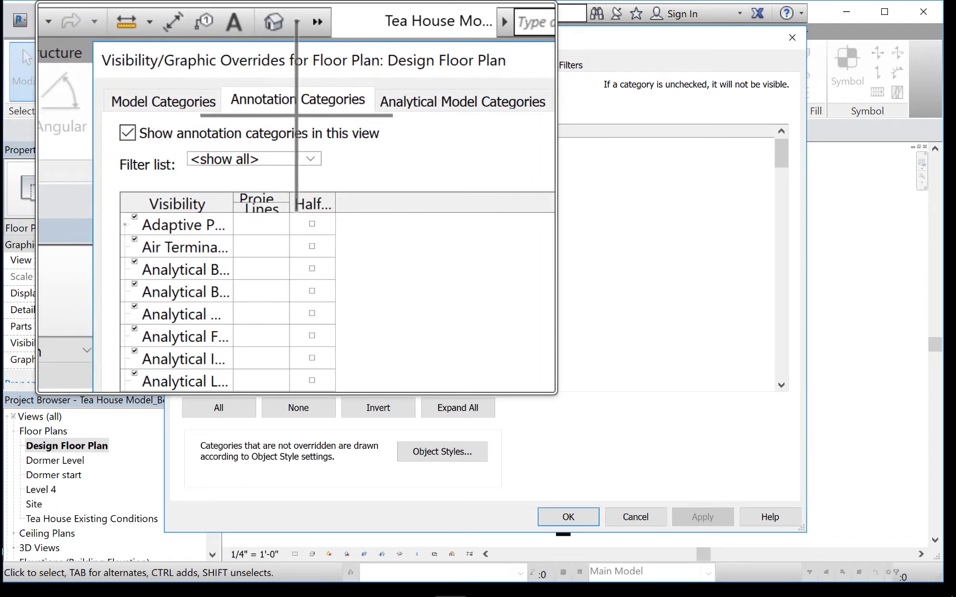
{"action": "key", "text": "super+Escape"}
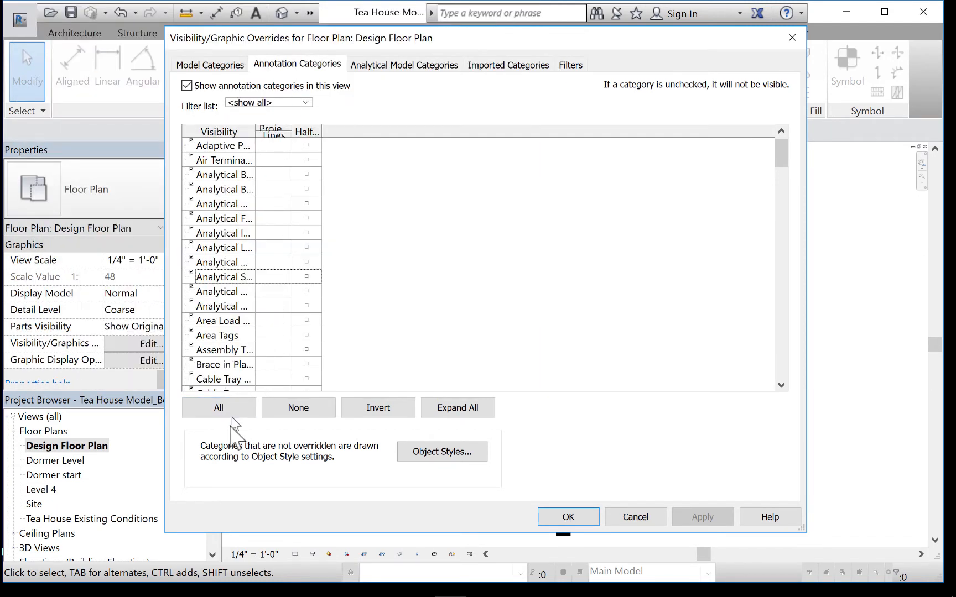
{"action": "left_click", "coordinate": [217, 407]}
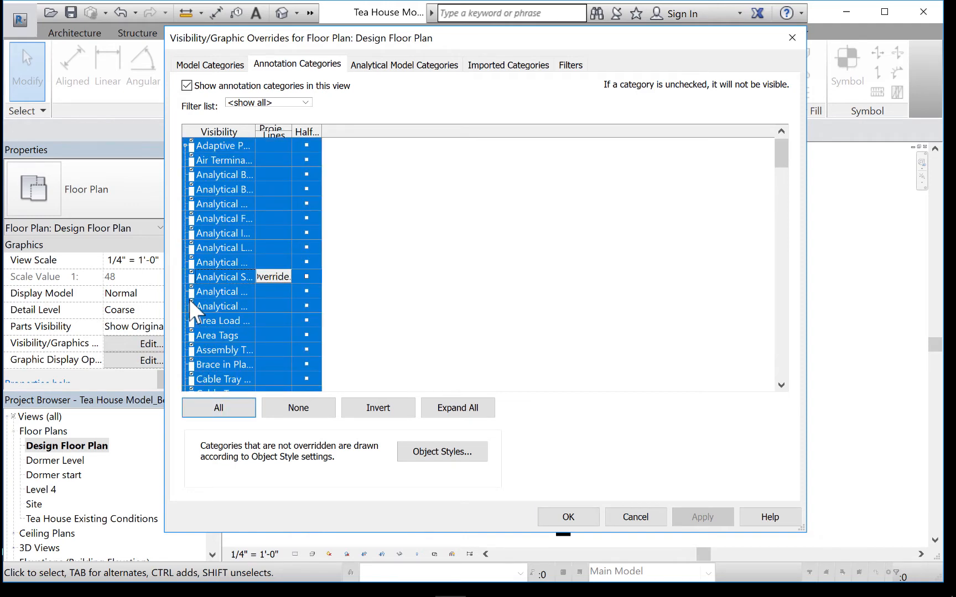
{"action": "left_click", "coordinate": [700, 521]}
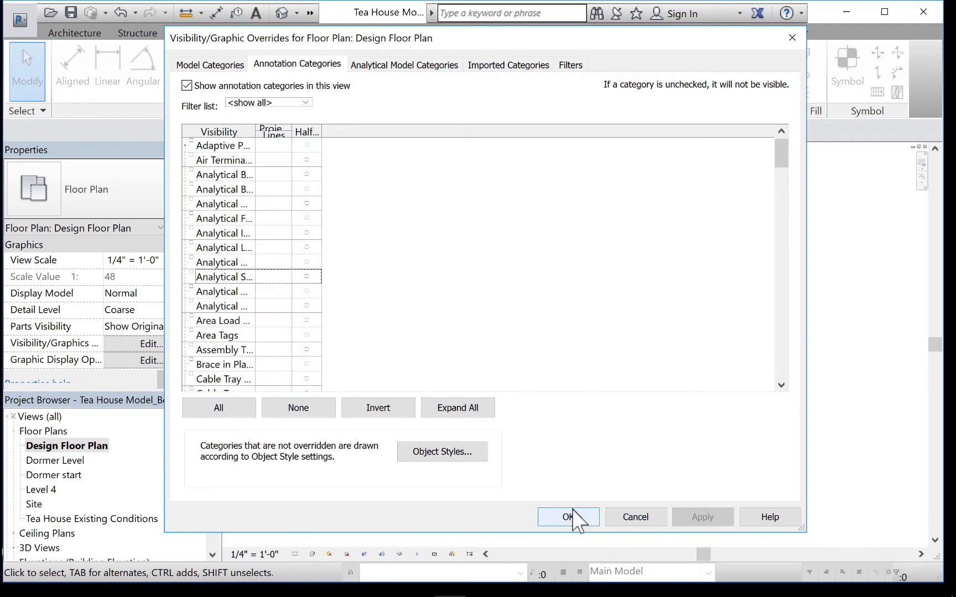
{"action": "left_click", "coordinate": [569, 517]}
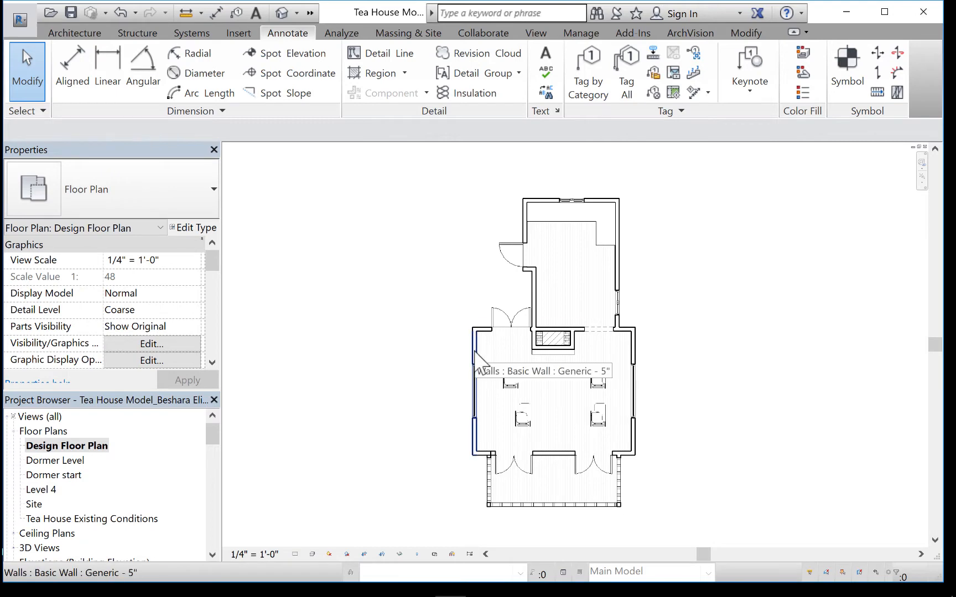
Step: Set the coarse scale fill pattern of the Generic - 5" wall type to Solid fill
{"action": "left_click", "coordinate": [475, 352]}
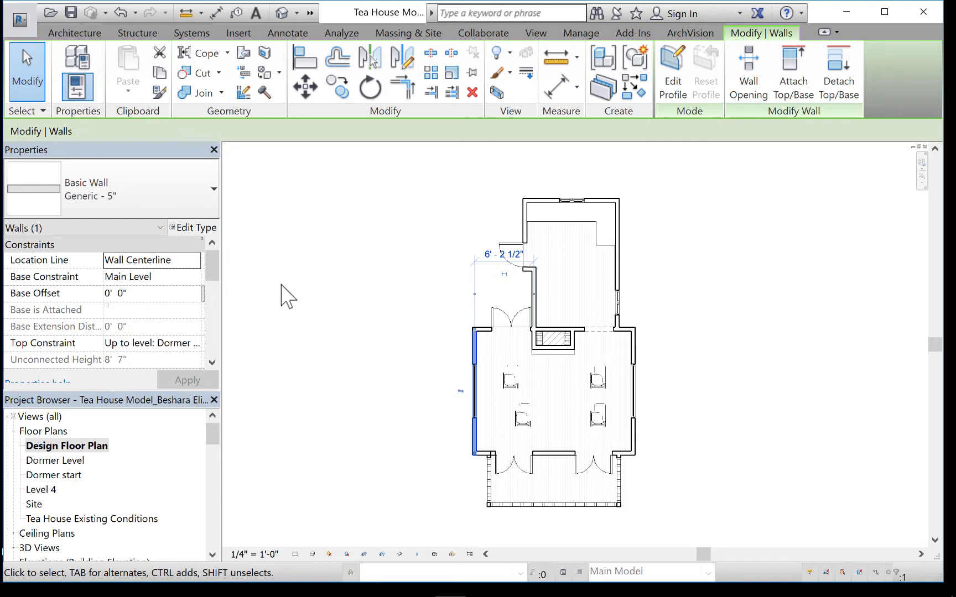
{"action": "left_click", "coordinate": [211, 229]}
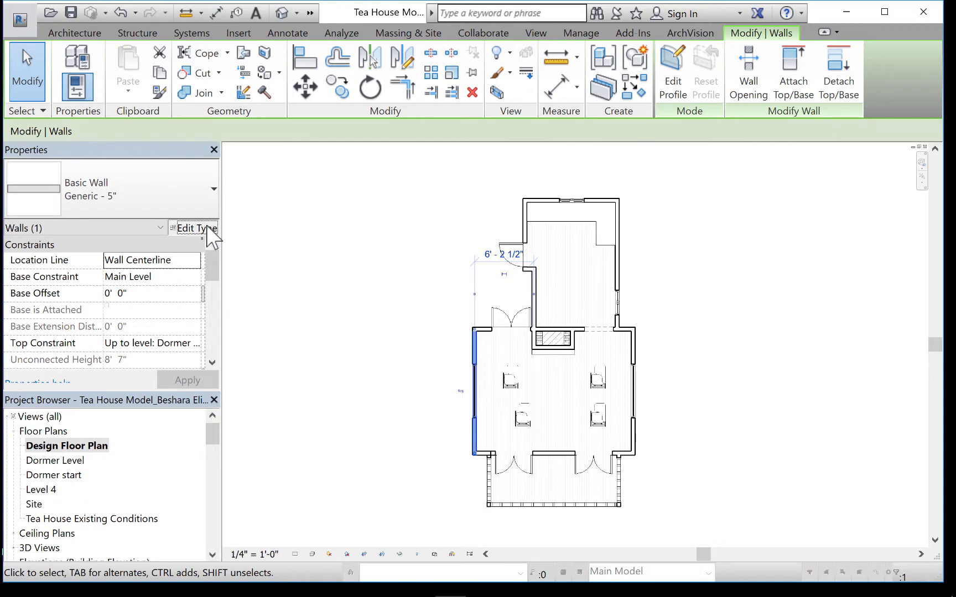
{"action": "left_click_drag", "start_coordinate": [202, 47], "coordinate": [271, 59]}
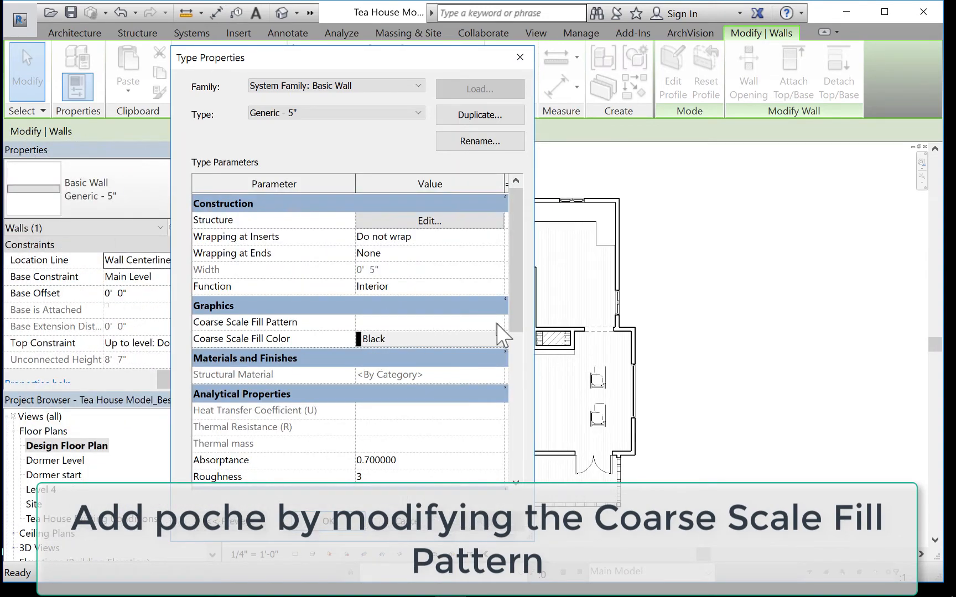
{"action": "left_click", "coordinate": [505, 323]}
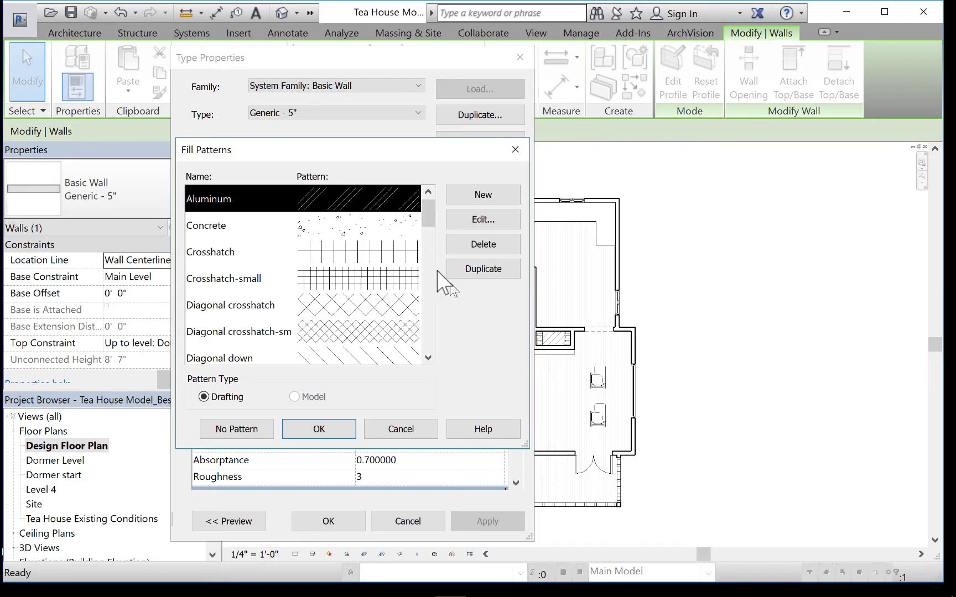
{"action": "left_click_drag", "start_coordinate": [430, 219], "coordinate": [470, 315]}
{"action": "left_click", "coordinate": [414, 331]}
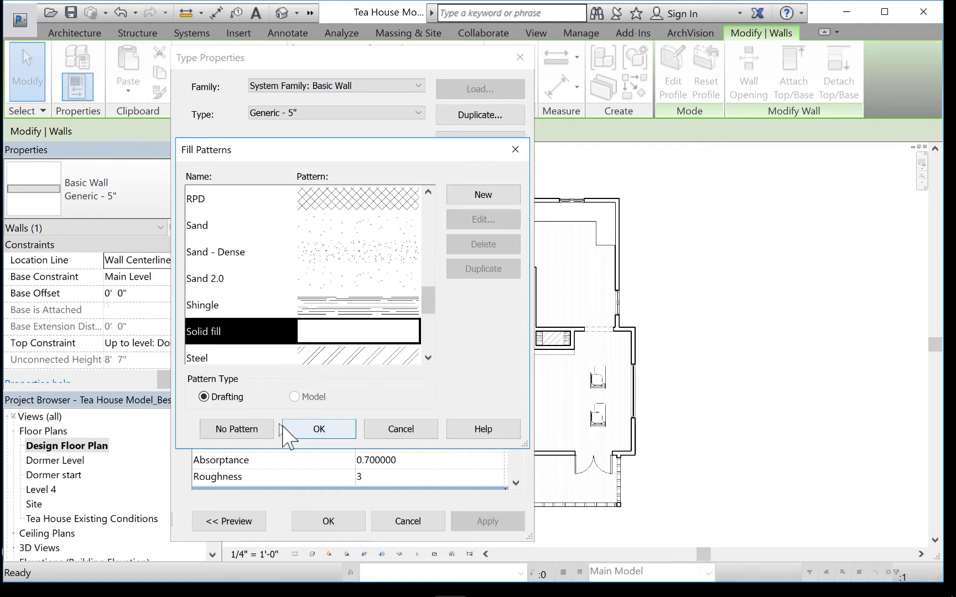
{"action": "left_click", "coordinate": [319, 432]}
Step: Set the wall type's coarse scale fill color to grey RGB 128-128-128, apply the type changes and deselect the wall
{"action": "left_click", "coordinate": [413, 340]}
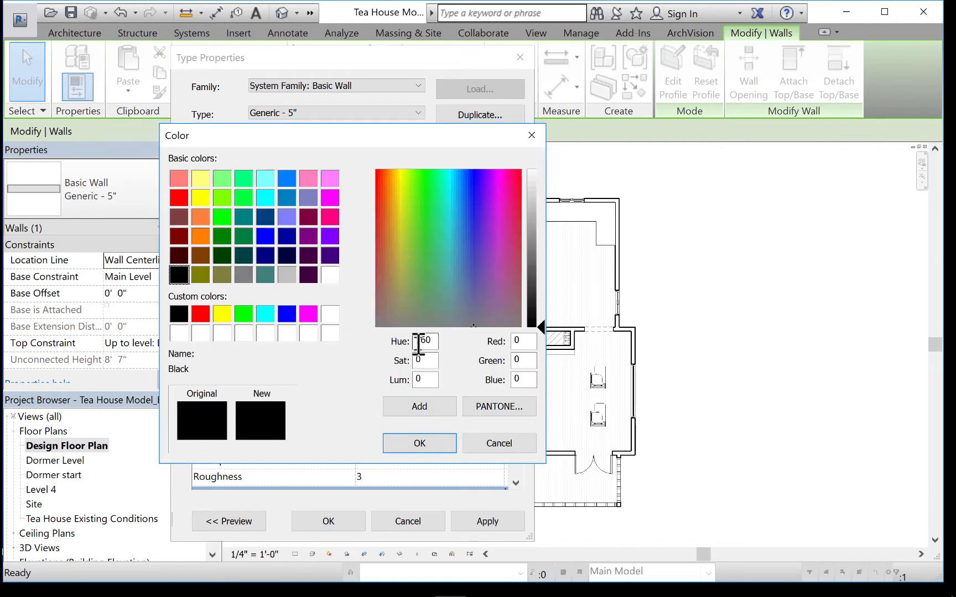
{"action": "left_click", "coordinate": [244, 274]}
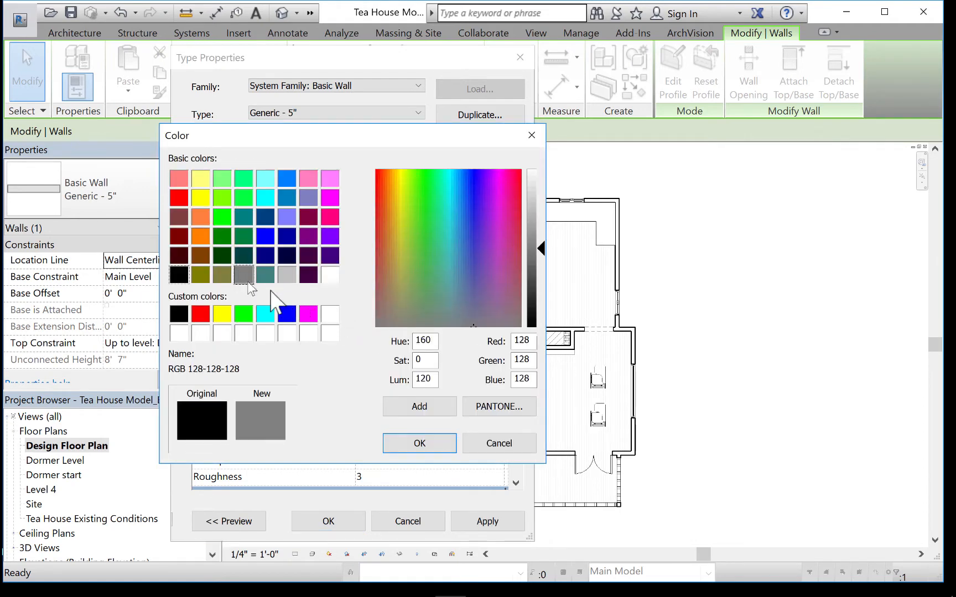
{"action": "left_click", "coordinate": [443, 449]}
{"action": "left_click", "coordinate": [480, 523]}
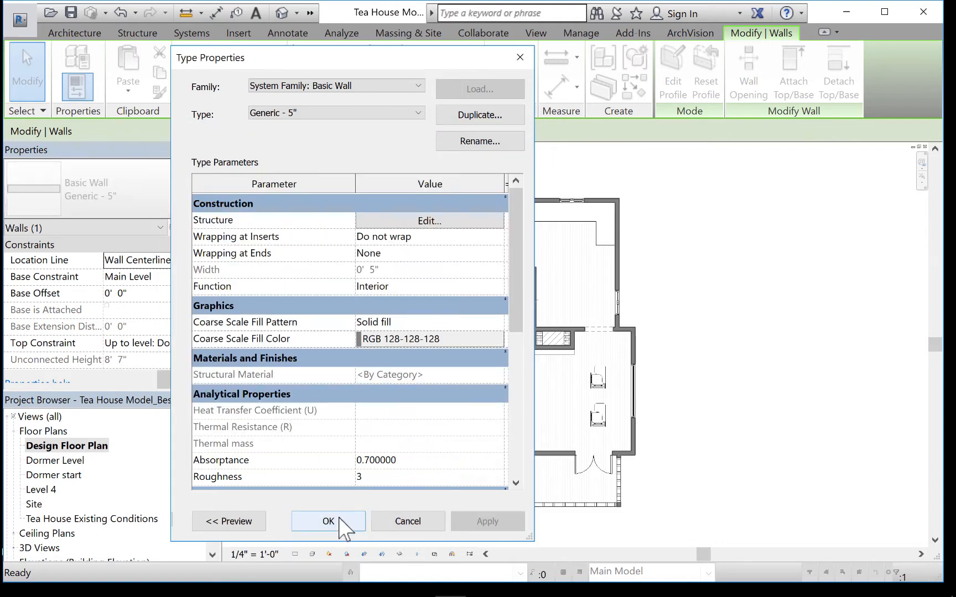
{"action": "left_click", "coordinate": [327, 520]}
{"action": "key", "text": "Escape"}
{"action": "left_click", "coordinate": [408, 427]}
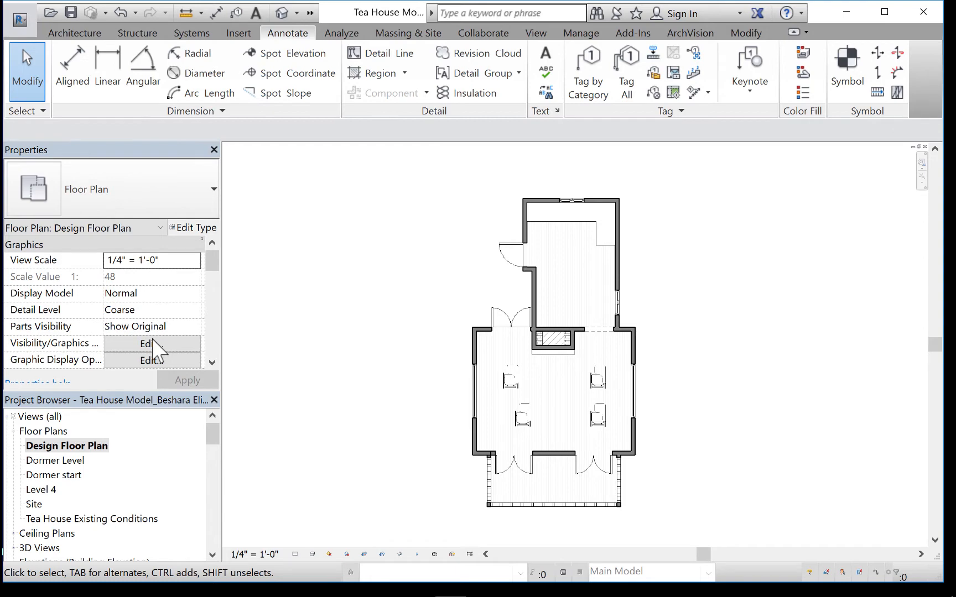
Step: Turn off the visibility of the Furniture model category in the Design Floor Plan view and apply the override
{"action": "key", "text": "v"}
{"action": "key", "text": "g"}
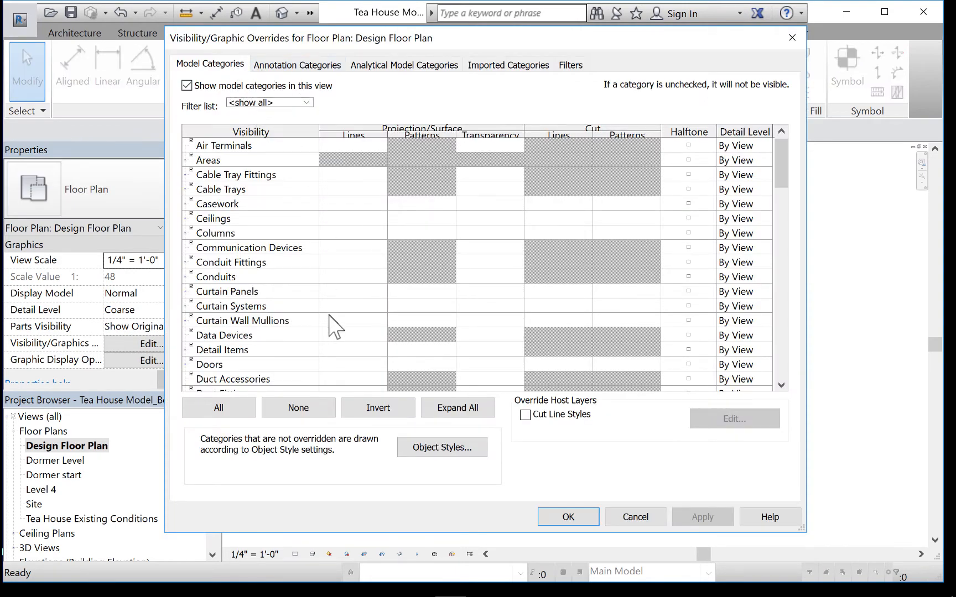
{"action": "scroll", "coordinate": [265, 334], "scroll_direction": "down", "scroll_amount": 3}
{"action": "scroll", "coordinate": [264, 334], "scroll_direction": "down", "scroll_amount": 3}
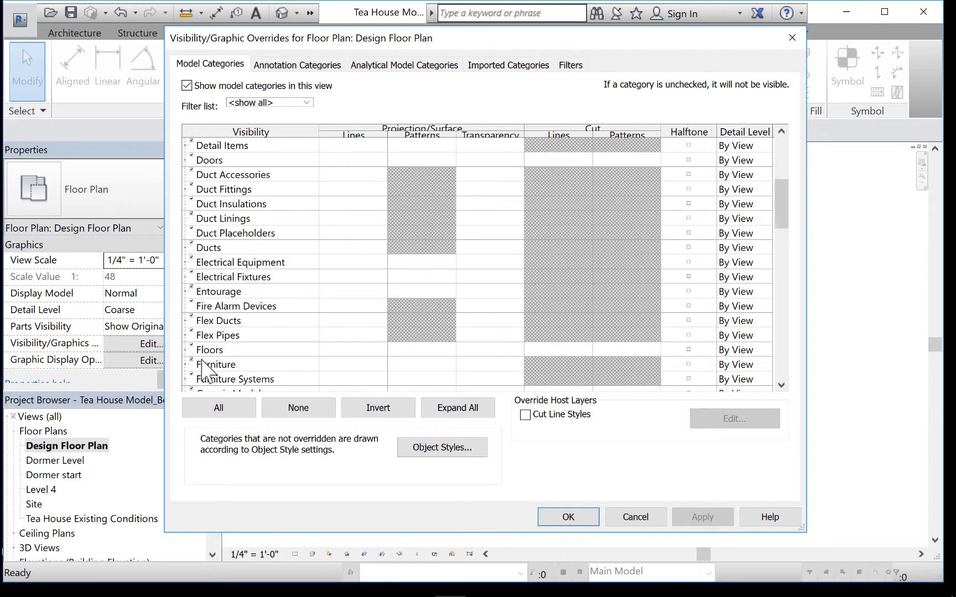
{"action": "left_click", "coordinate": [196, 366]}
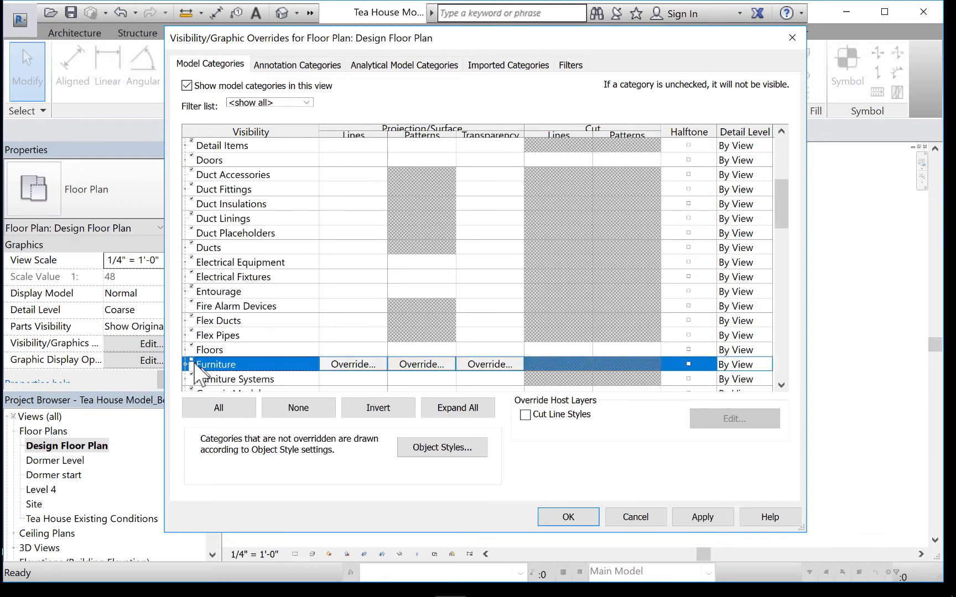
{"action": "left_click", "coordinate": [701, 517]}
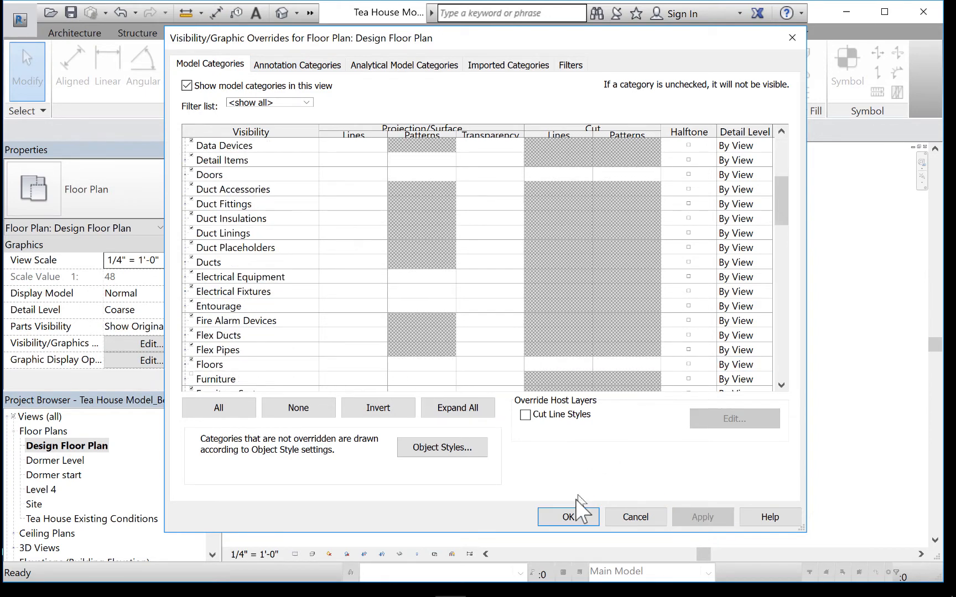
{"action": "left_click", "coordinate": [569, 517]}
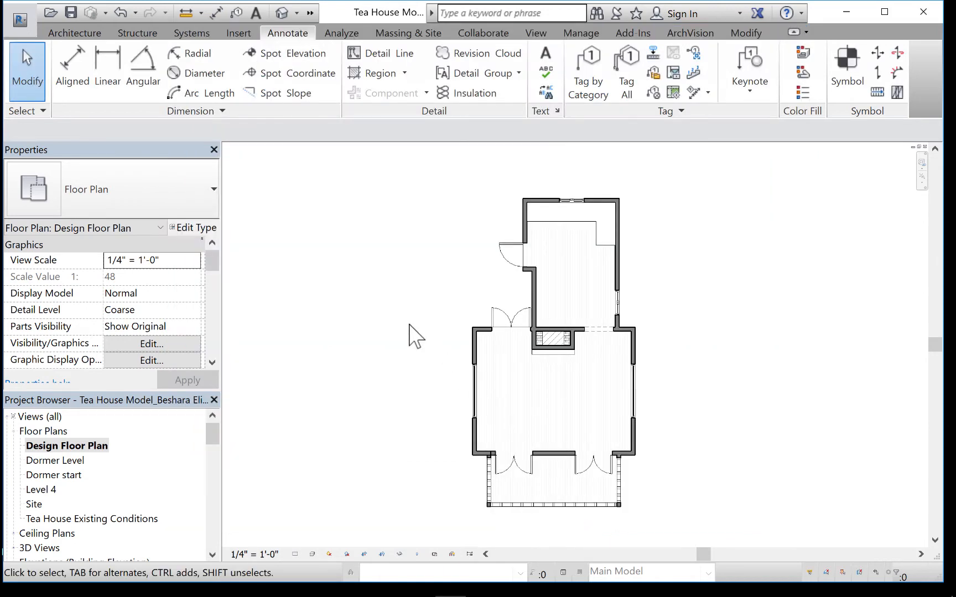
Step: Start a DWG export of the current floor plan view and set the file type to AutoCAD 2007 DWG
{"action": "left_click", "coordinate": [21, 20]}
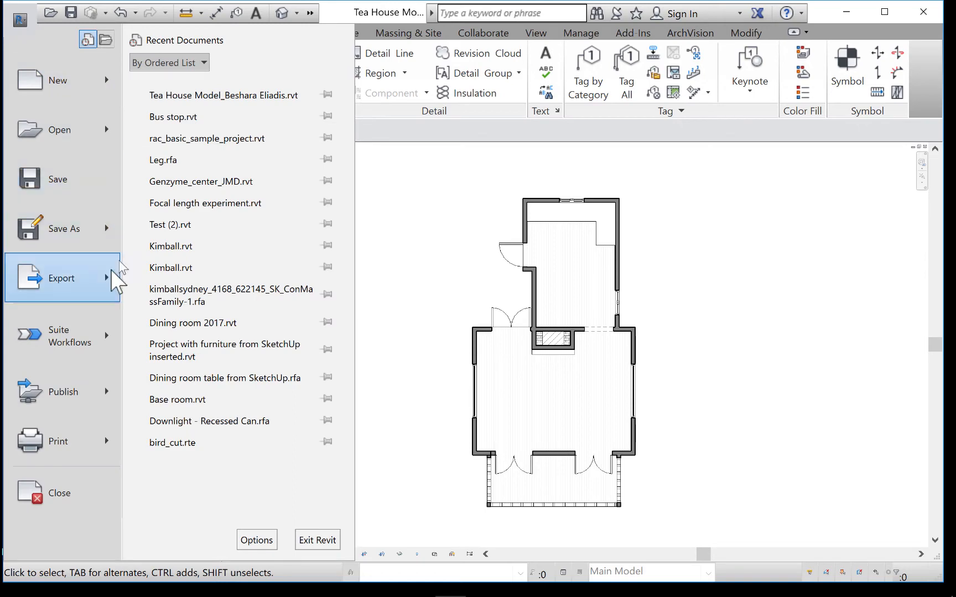
{"action": "mouse_move", "coordinate": [111, 290]}
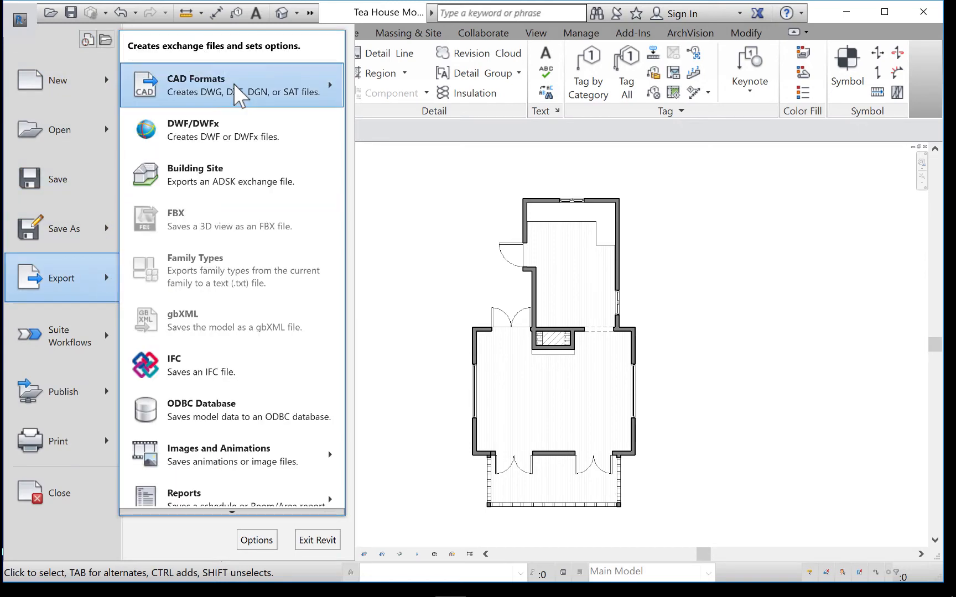
{"action": "mouse_move", "coordinate": [235, 97]}
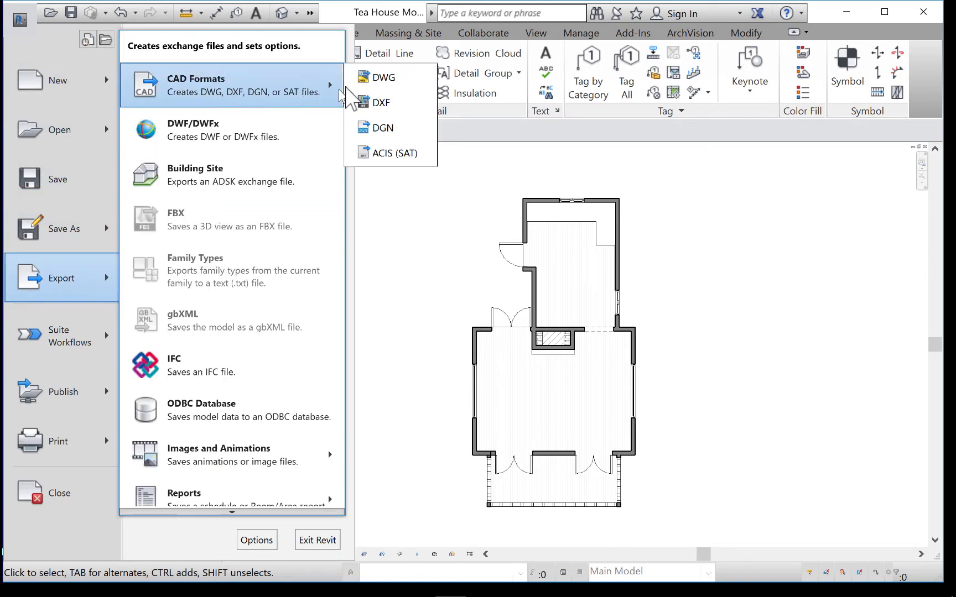
{"action": "left_click", "coordinate": [364, 75]}
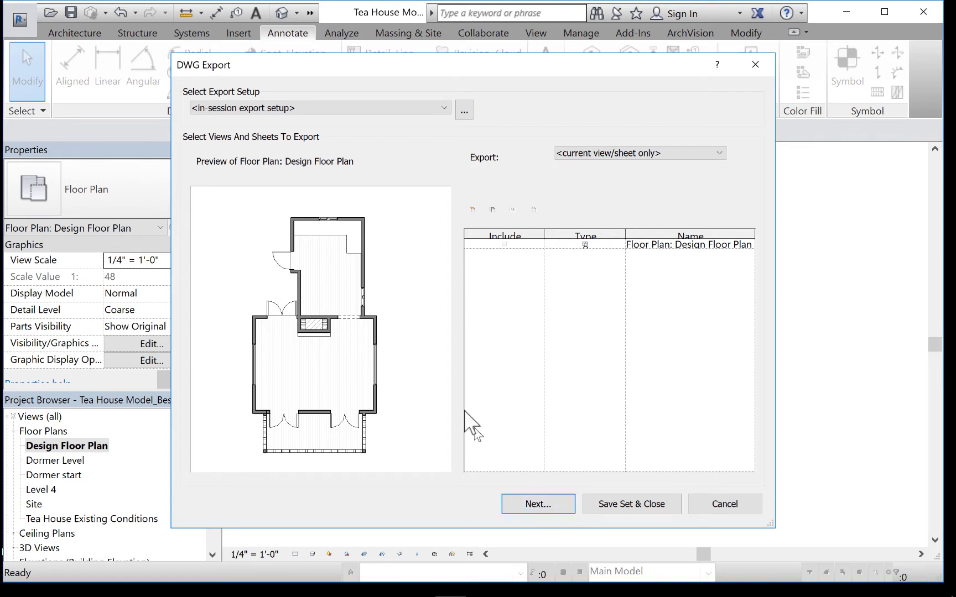
{"action": "left_click", "coordinate": [530, 506]}
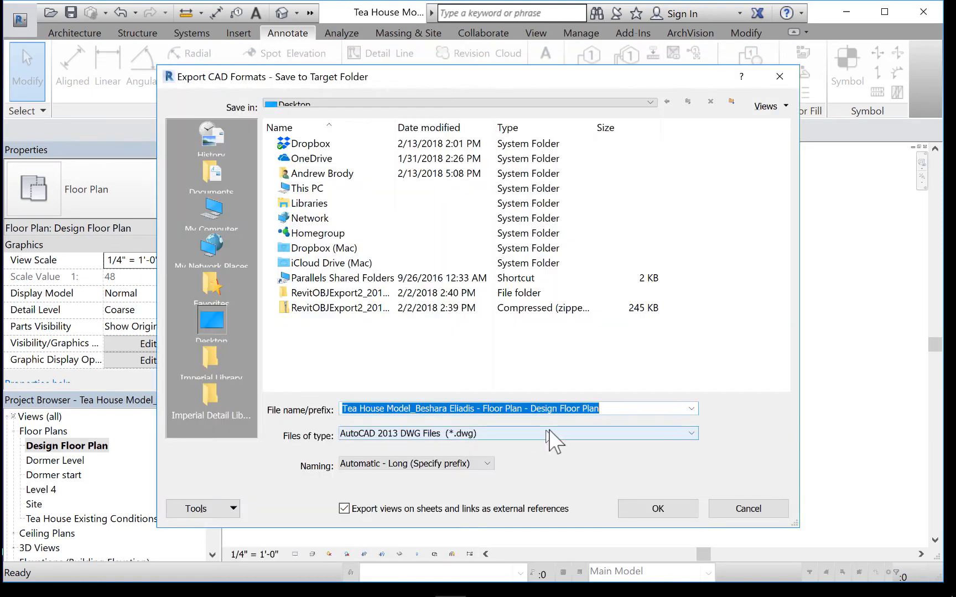
{"action": "left_click", "coordinate": [501, 435]}
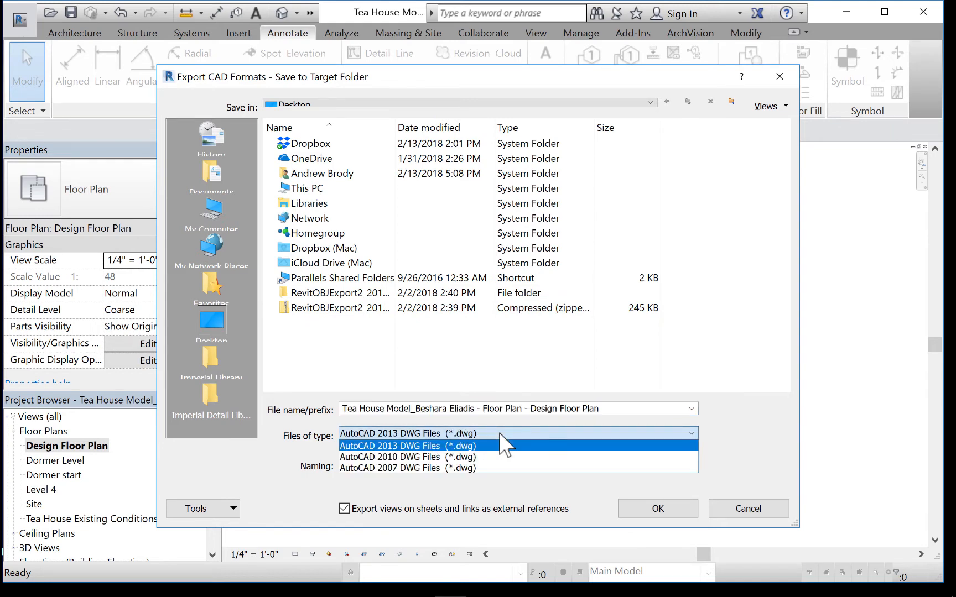
{"action": "left_click", "coordinate": [420, 470]}
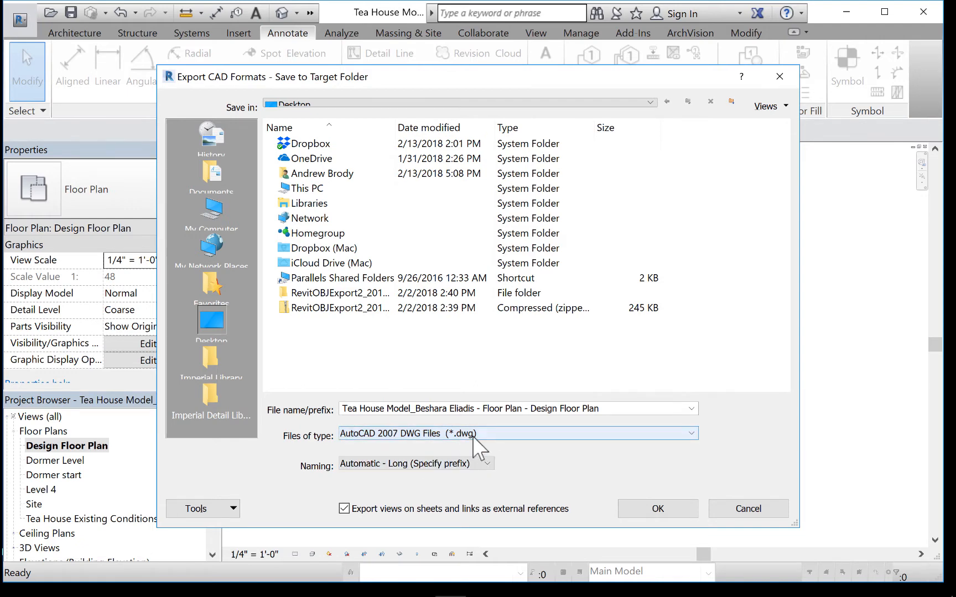
Step: Shorten the export file name to "Floor Plan" and cancel the DWG export
{"action": "left_click", "coordinate": [559, 412]}
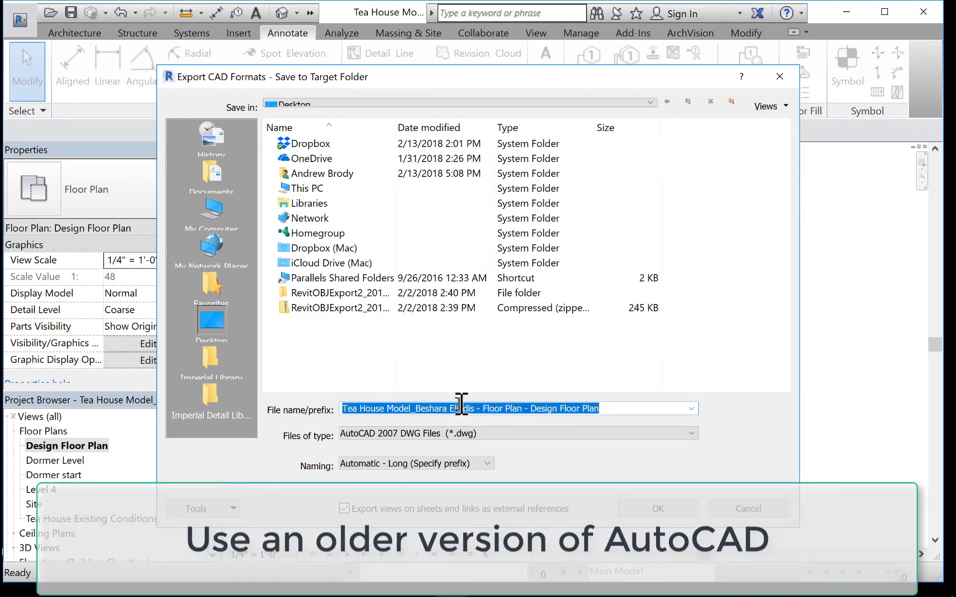
{"action": "left_click_drag", "start_coordinate": [560, 409], "coordinate": [335, 399]}
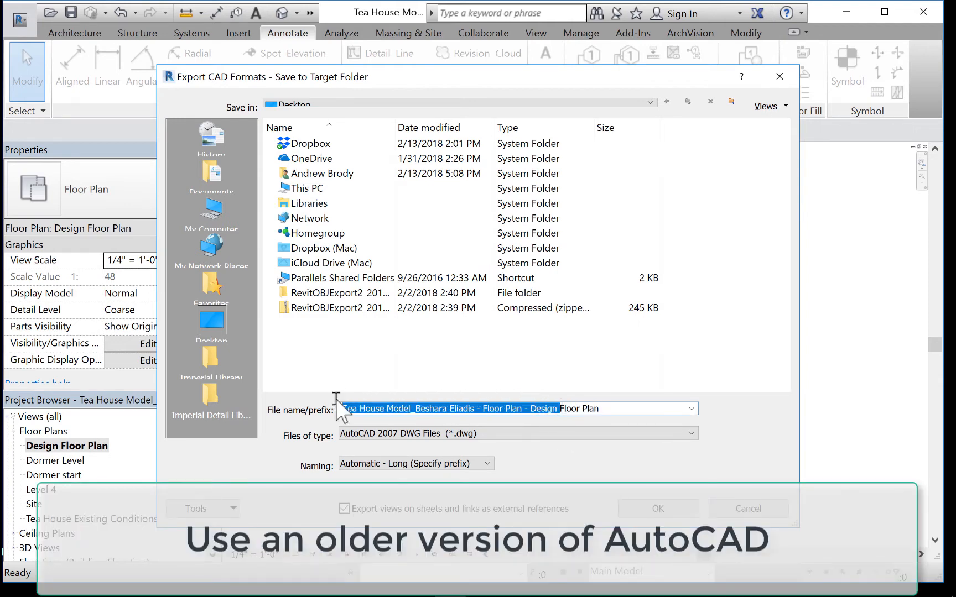
{"action": "key", "text": "BackSpace"}
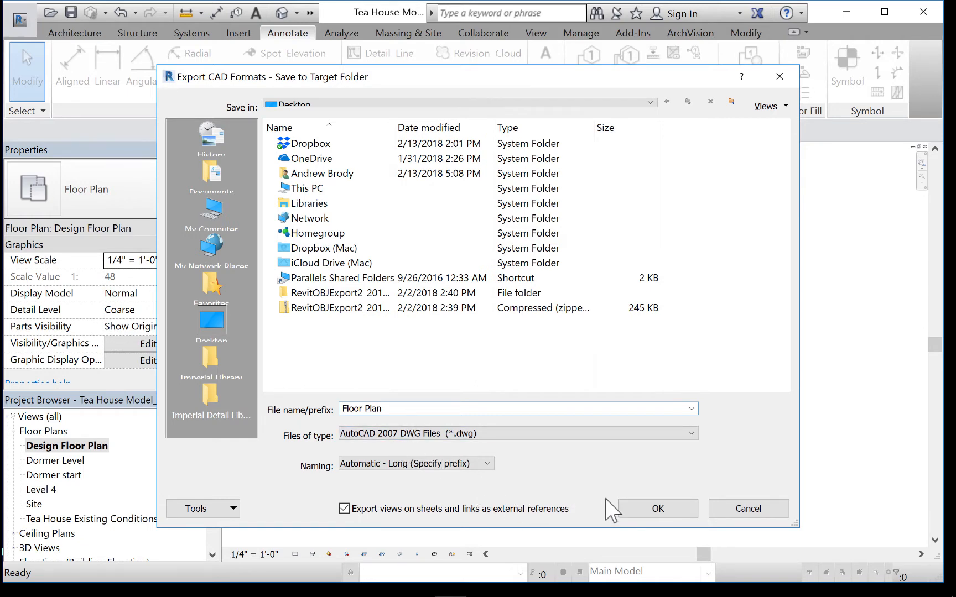
{"action": "left_click", "coordinate": [744, 511]}
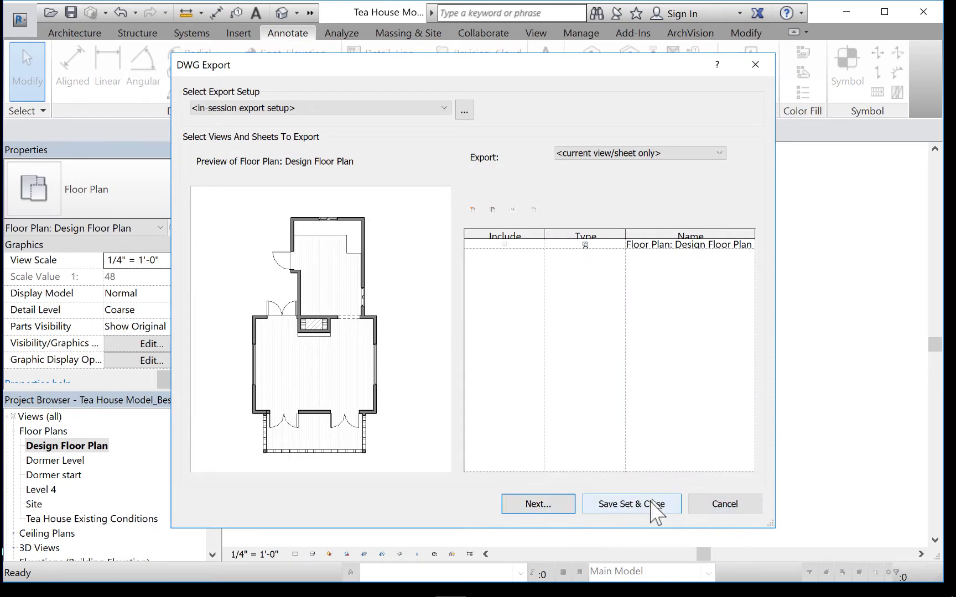
{"action": "left_click", "coordinate": [716, 505]}
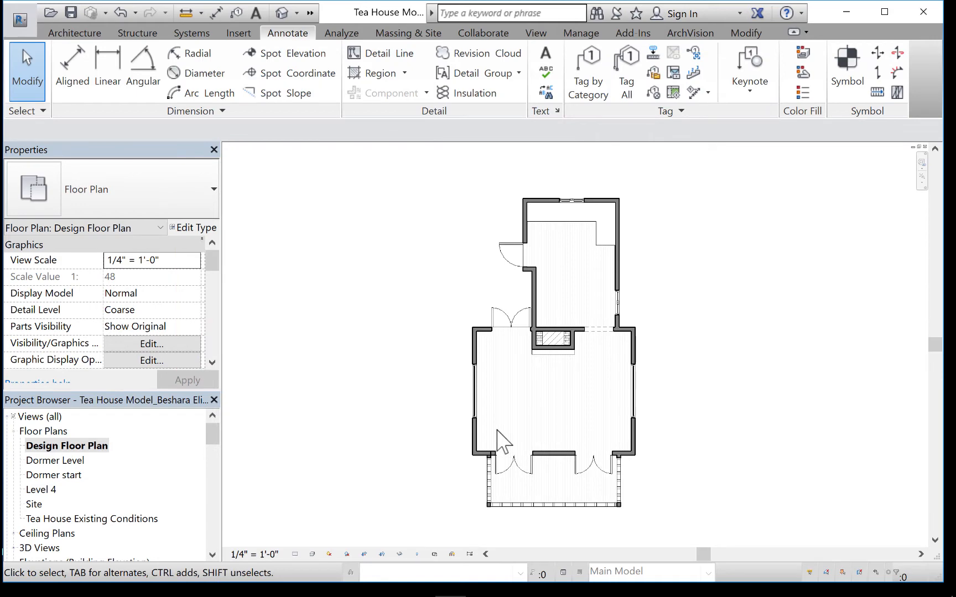
Step: Turn off the visibility of all model categories in the Design Floor Plan view and clear the selection
{"action": "key", "text": "v"}
{"action": "key", "text": "v"}
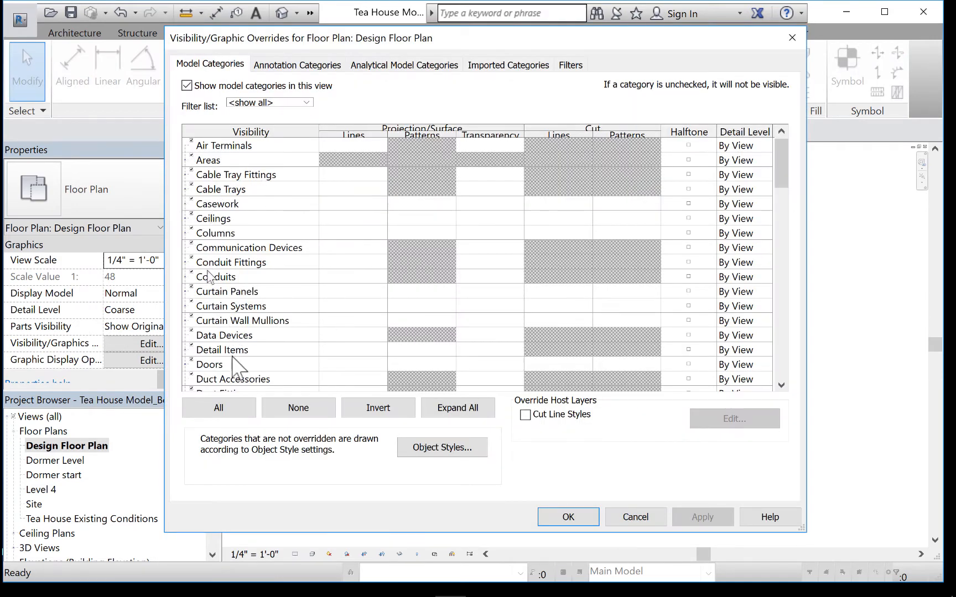
{"action": "left_click", "coordinate": [219, 408]}
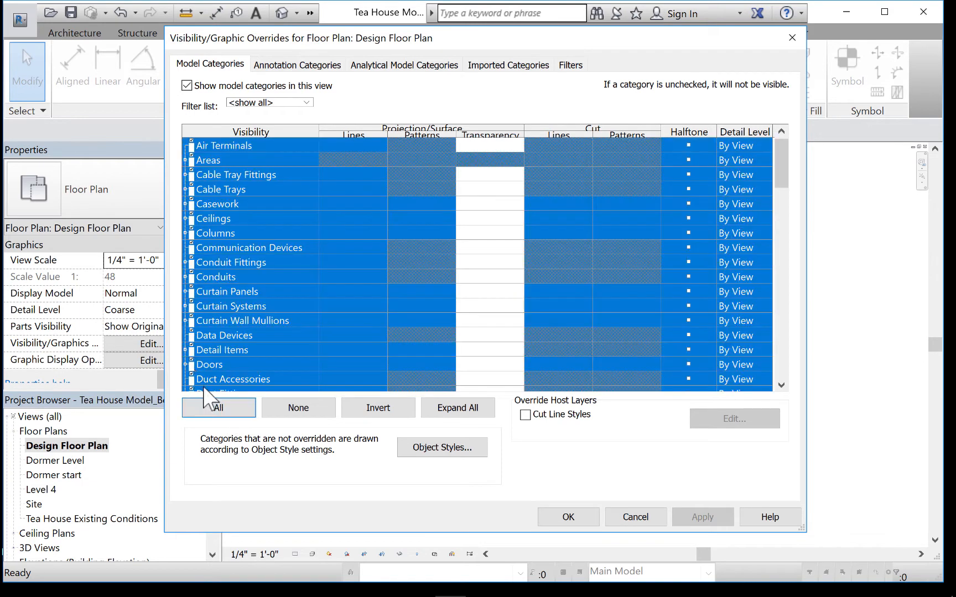
{"action": "left_click", "coordinate": [191, 346]}
{"action": "scroll", "coordinate": [224, 351], "scroll_direction": "down", "scroll_amount": 2}
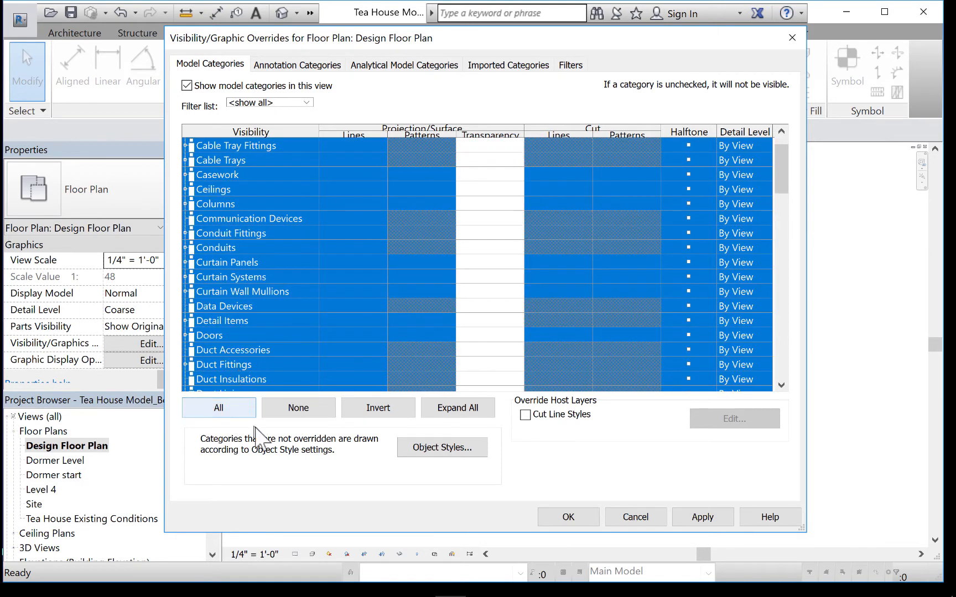
{"action": "left_click", "coordinate": [290, 412]}
Step: Turn the Furniture model category back on as the only visible one and apply the override
{"action": "scroll", "coordinate": [200, 365], "scroll_direction": "down", "scroll_amount": 6}
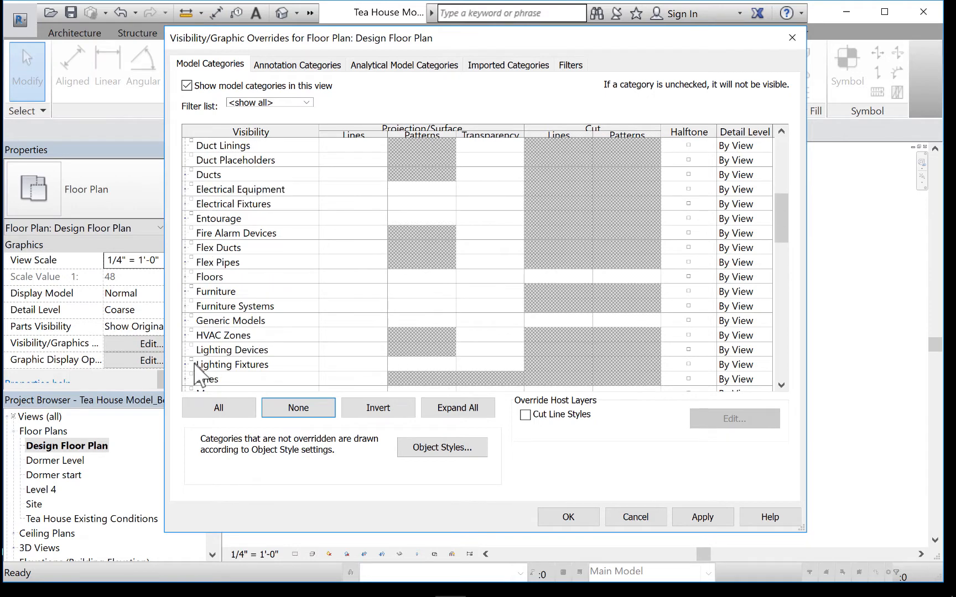
{"action": "left_click", "coordinate": [193, 291]}
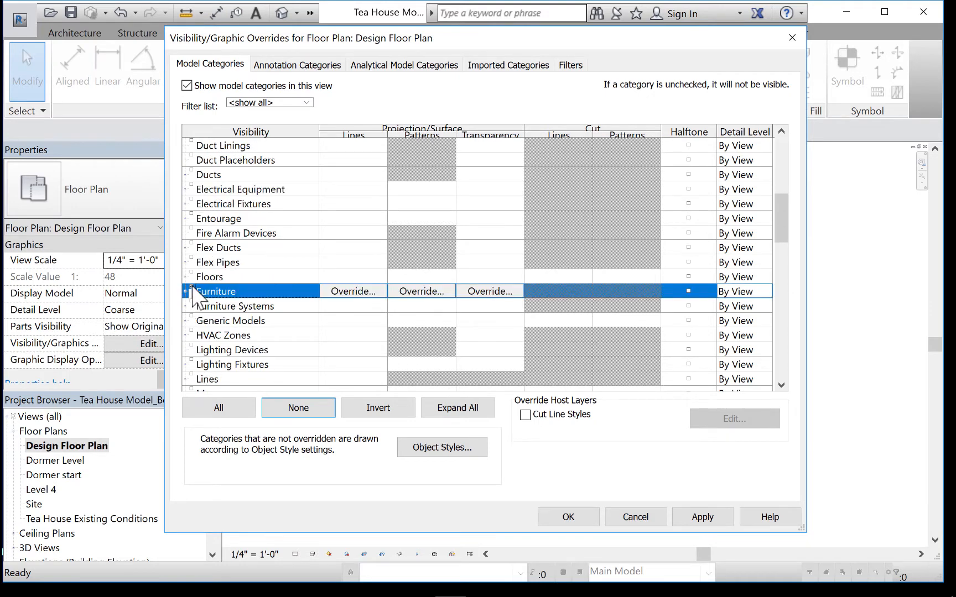
{"action": "left_click", "coordinate": [698, 519]}
{"action": "left_click", "coordinate": [570, 517]}
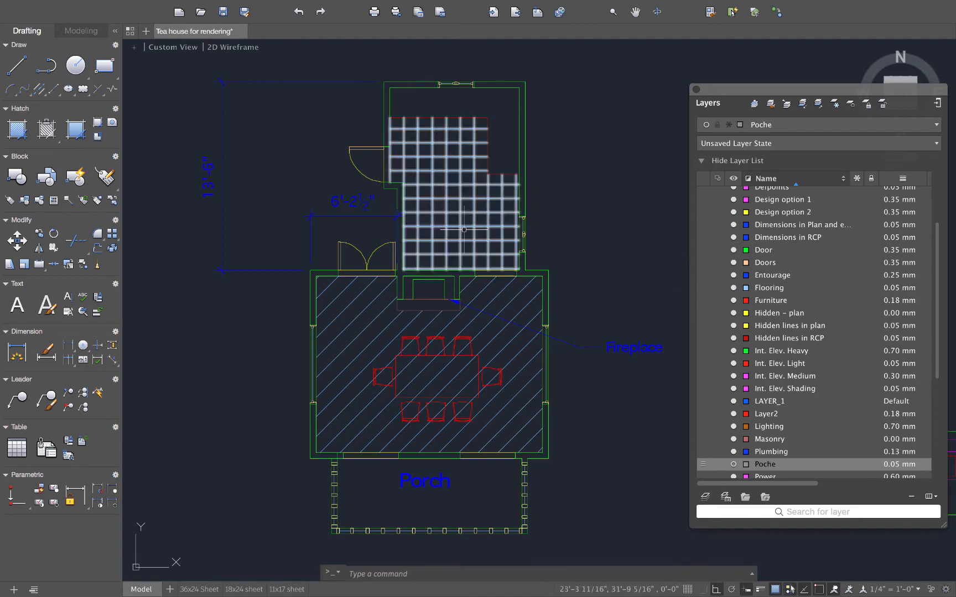
Step: Switch to AutoCAD and turn off the plan dimensions, Flooring and Furniture layers of the tea house drawing
{"action": "left_click", "coordinate": [733, 228]}
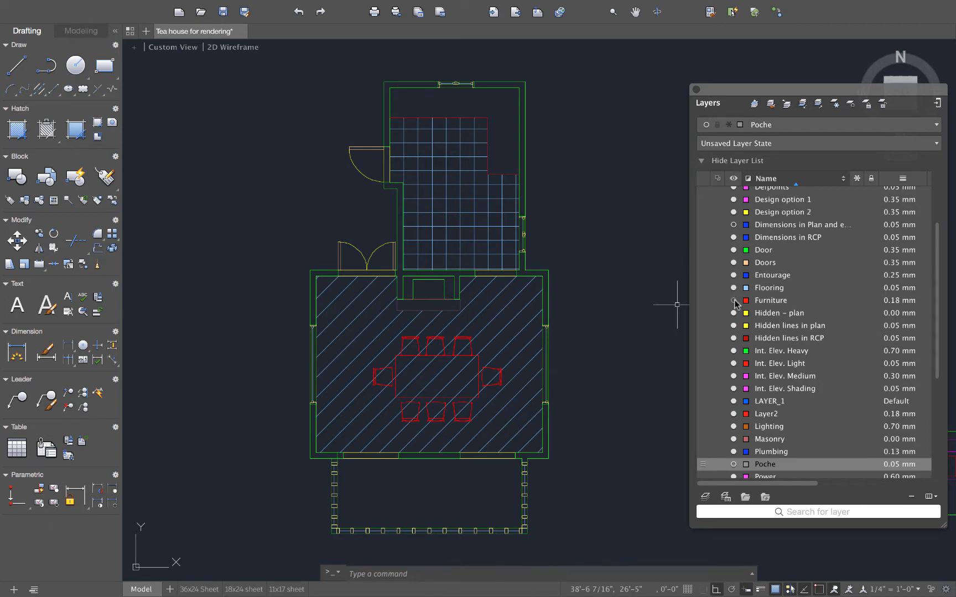
{"action": "left_click", "coordinate": [733, 288]}
{"action": "left_click", "coordinate": [734, 300]}
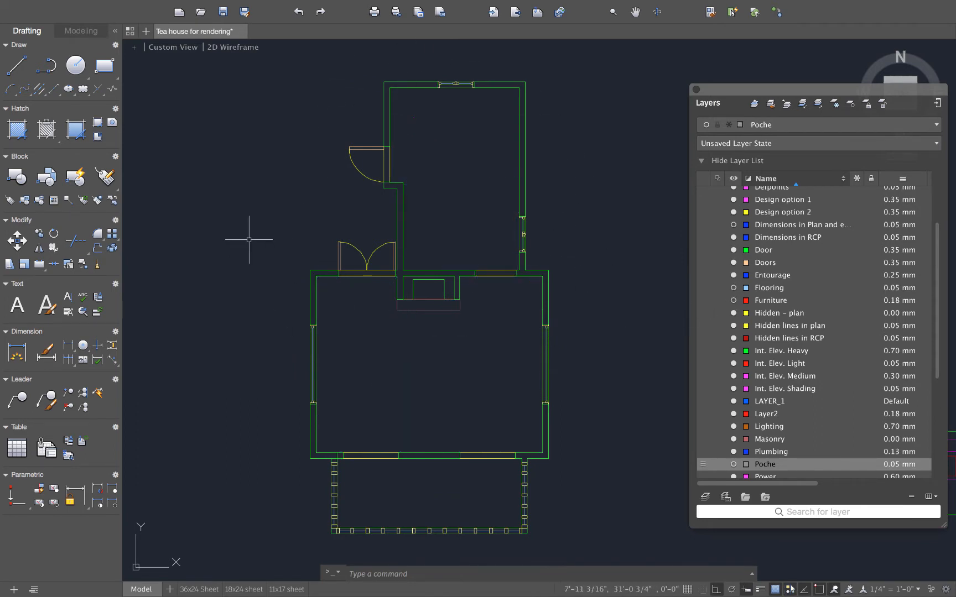
Step: Select the whole visible tea house plan as the source objects of a WBLOCK export and cancel the export
{"action": "type", "text": "wblock"}
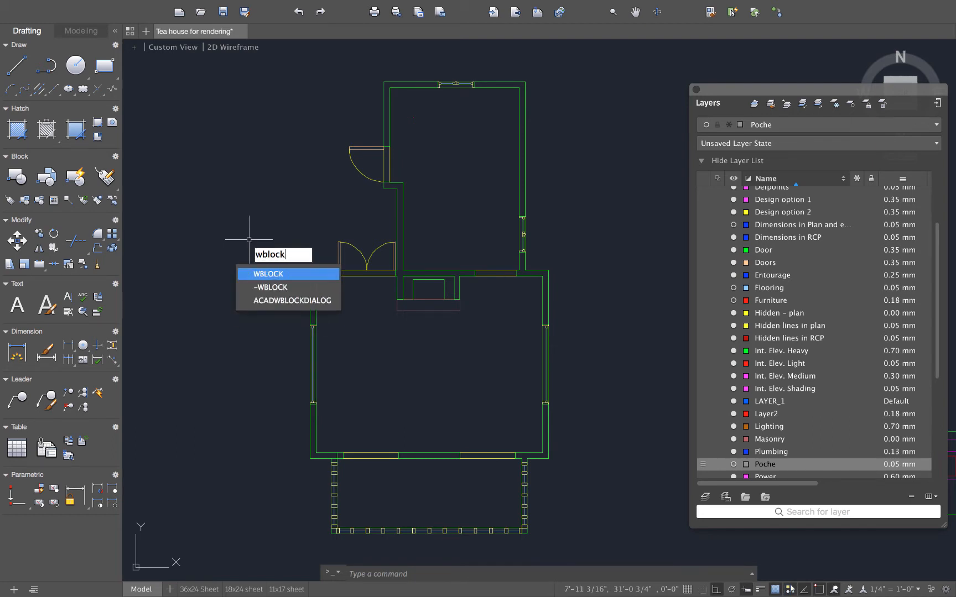
{"action": "key", "text": "Return"}
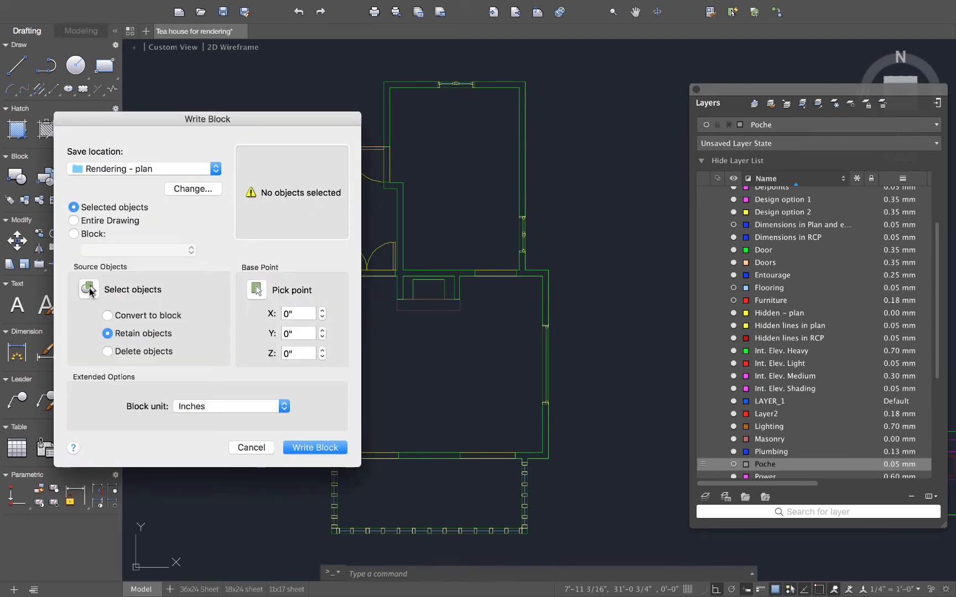
{"action": "left_click", "coordinate": [91, 292]}
{"action": "left_click", "coordinate": [205, 62]}
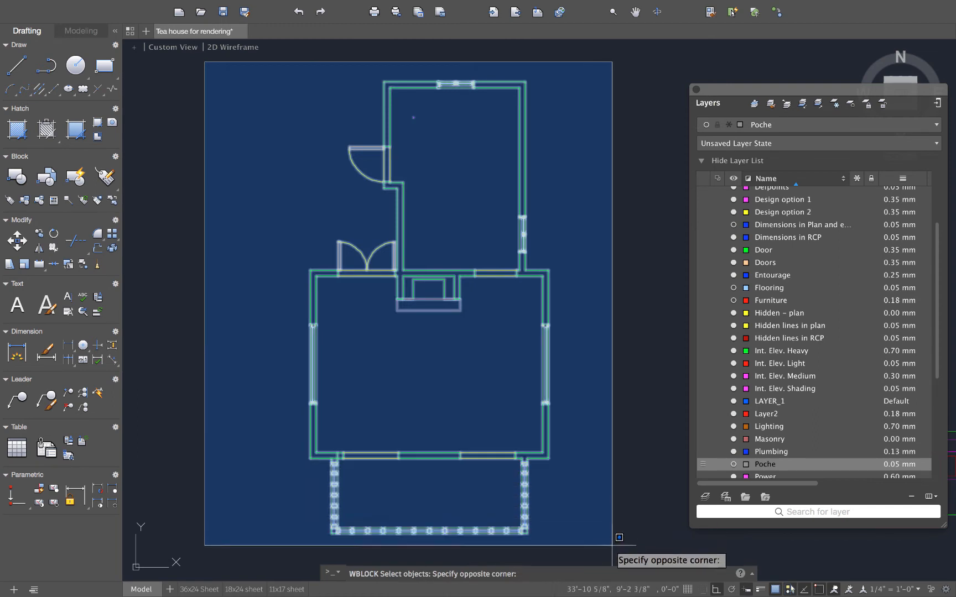
{"action": "left_click", "coordinate": [618, 537]}
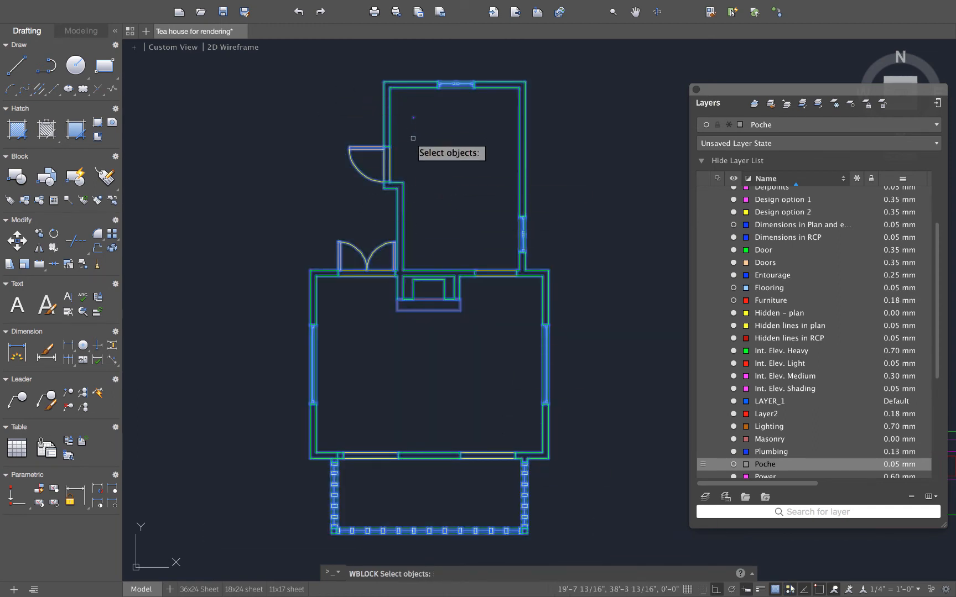
{"action": "key", "text": "Return"}
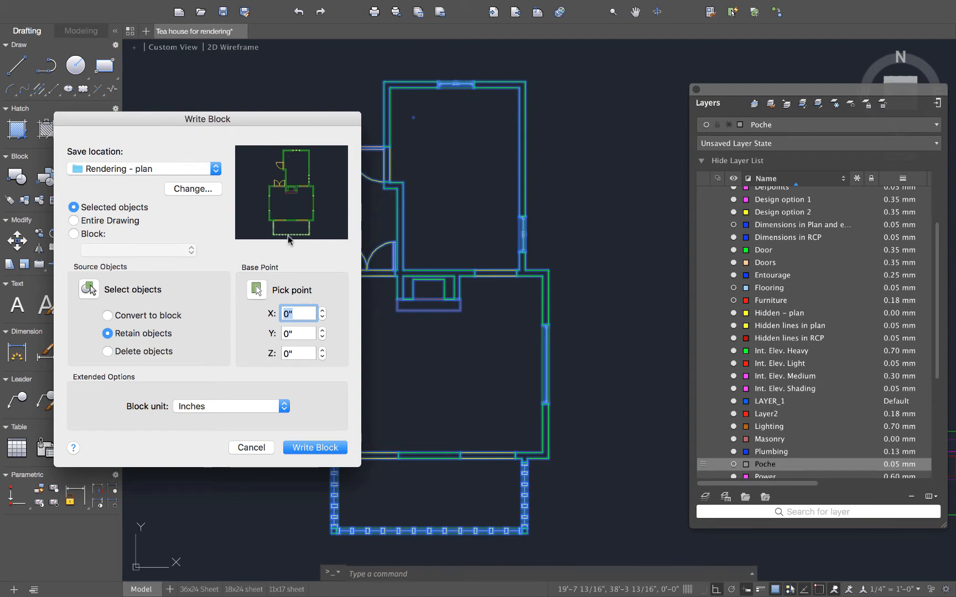
{"action": "left_click", "coordinate": [262, 447]}
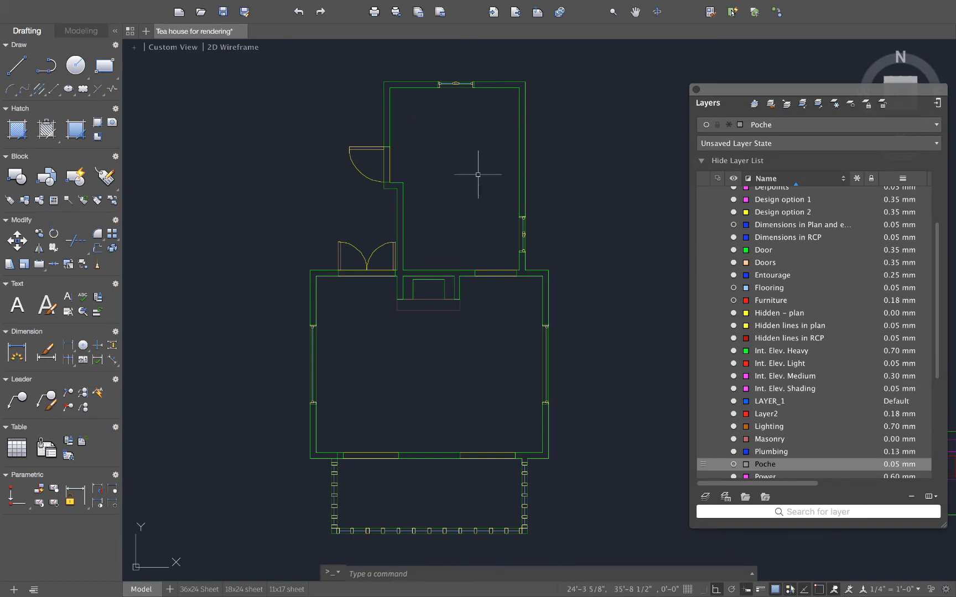
Step: Turn the Furniture, Flooring and plan dimensions layers back on
{"action": "left_click", "coordinate": [733, 301]}
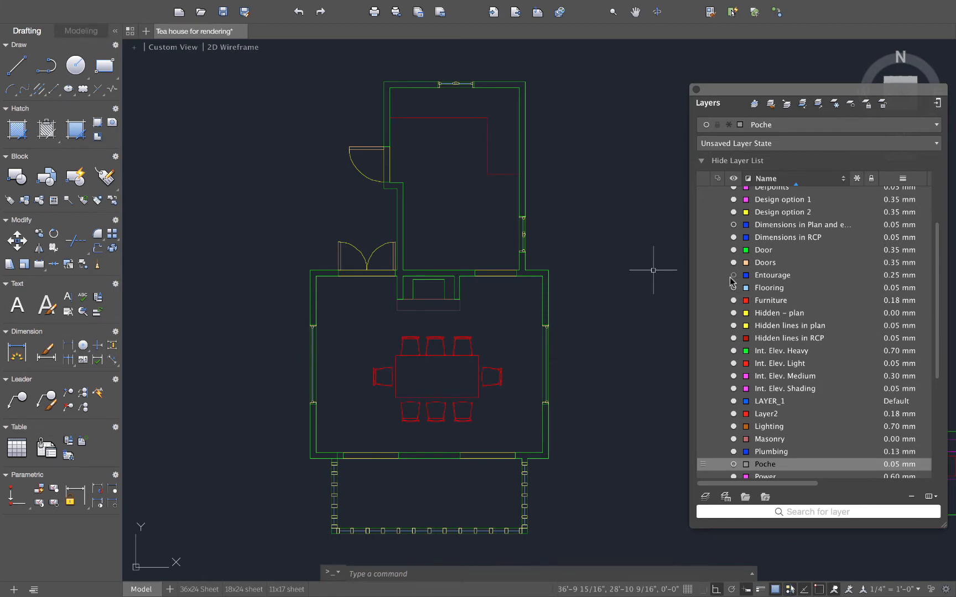
{"action": "left_click", "coordinate": [733, 287]}
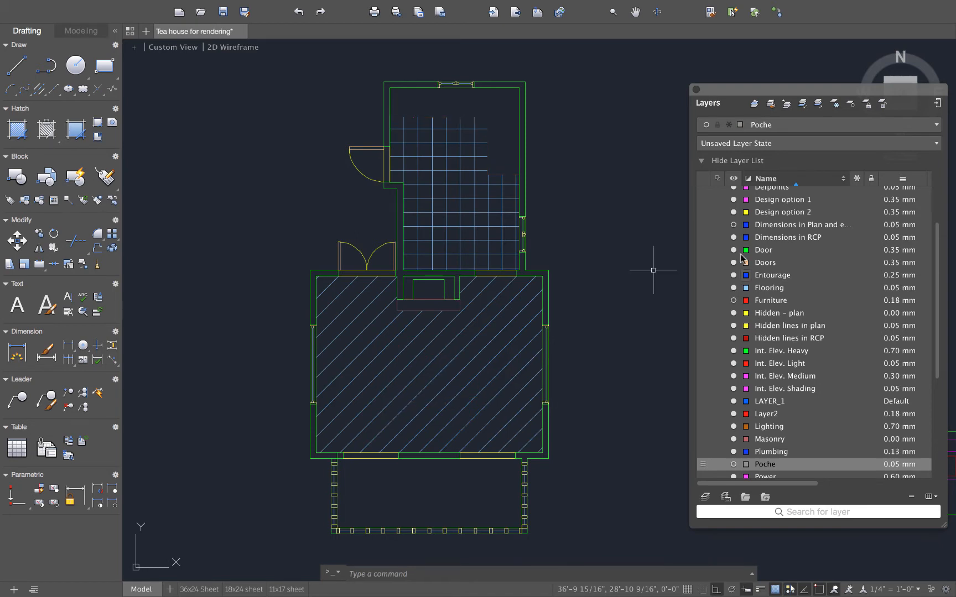
{"action": "left_click", "coordinate": [734, 224]}
{"action": "left_click", "coordinate": [733, 300]}
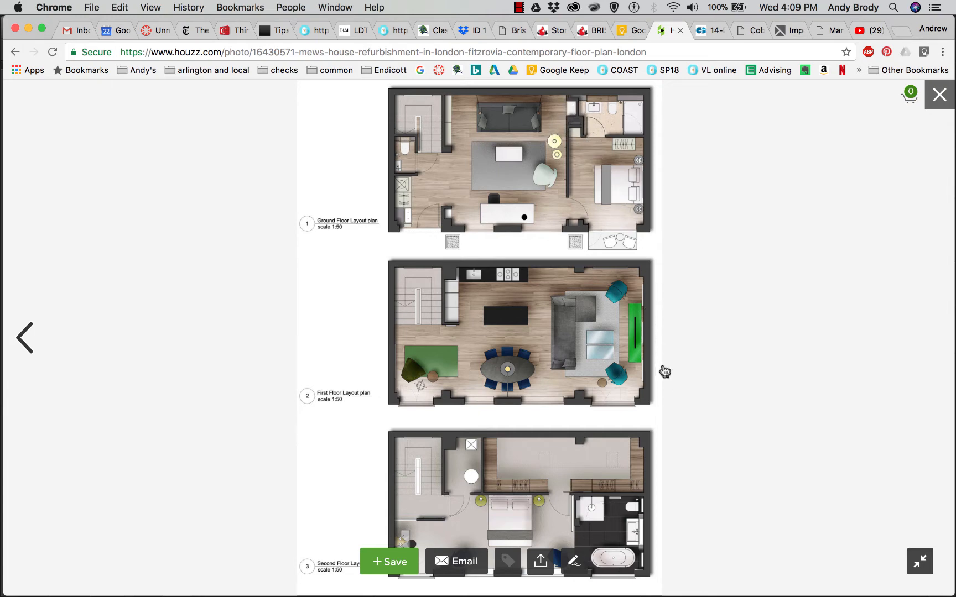
Step: Switch to Chrome and view the Genesis Studios digital cutaway rendered floor plan image
{"action": "left_click", "coordinate": [714, 31]}
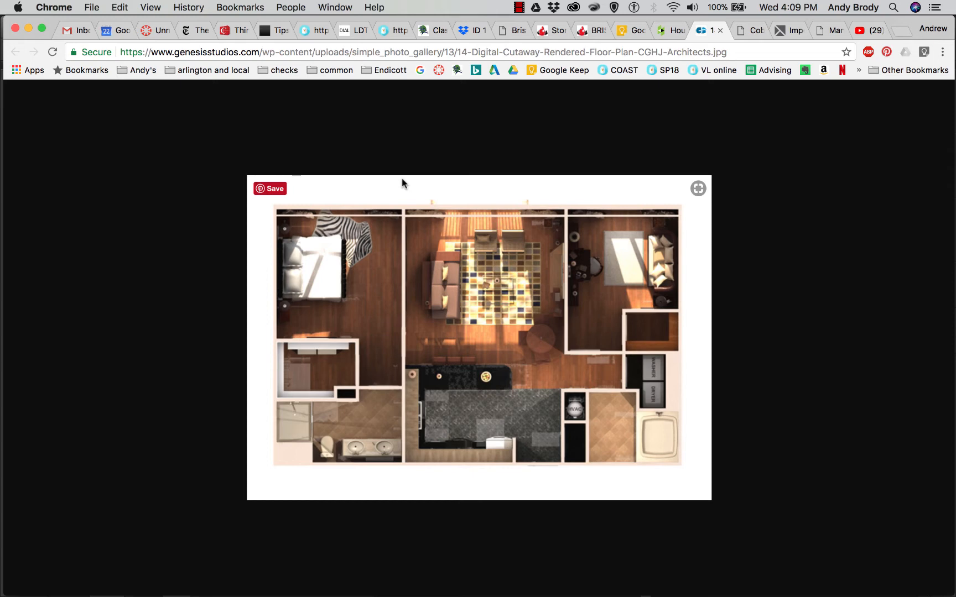
{"action": "left_click", "coordinate": [736, 34]}
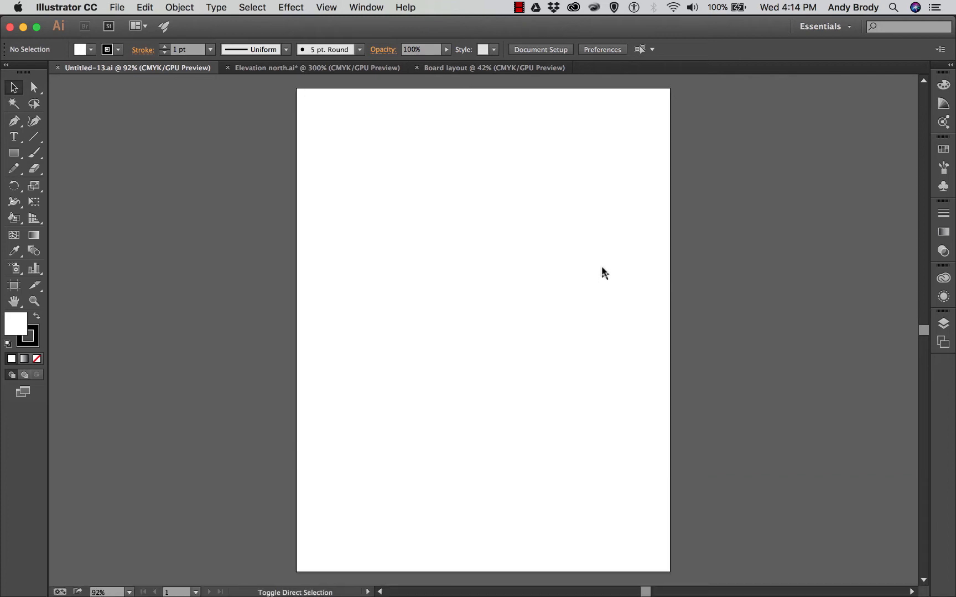
Step: Switch to Illustrator and choose "floor plan - just the walls.dwg" from the Models folder's "Rendering - plan" subfolder as the file to place
{"action": "key", "text": "super+shift+p"}
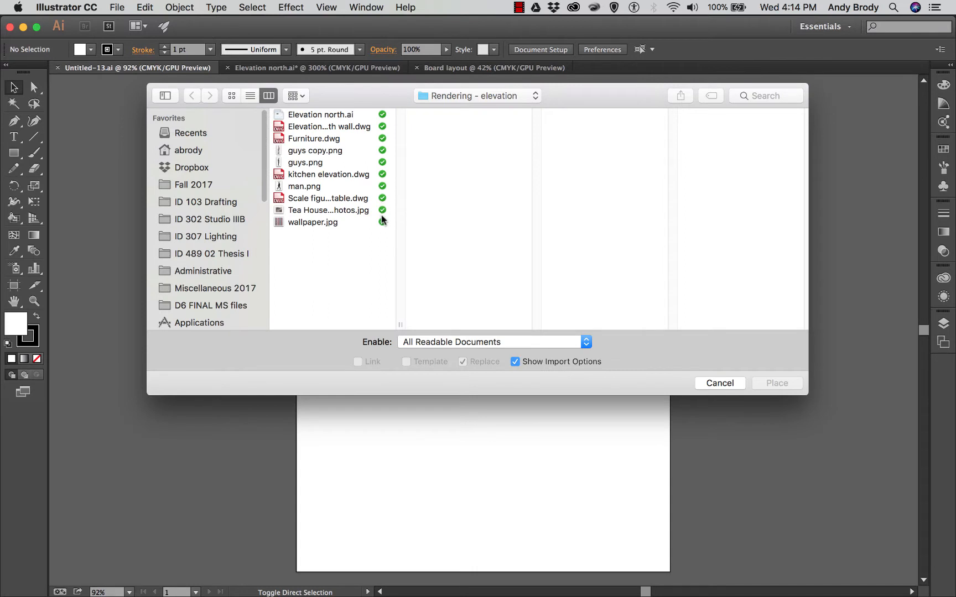
{"action": "left_click", "coordinate": [426, 96]}
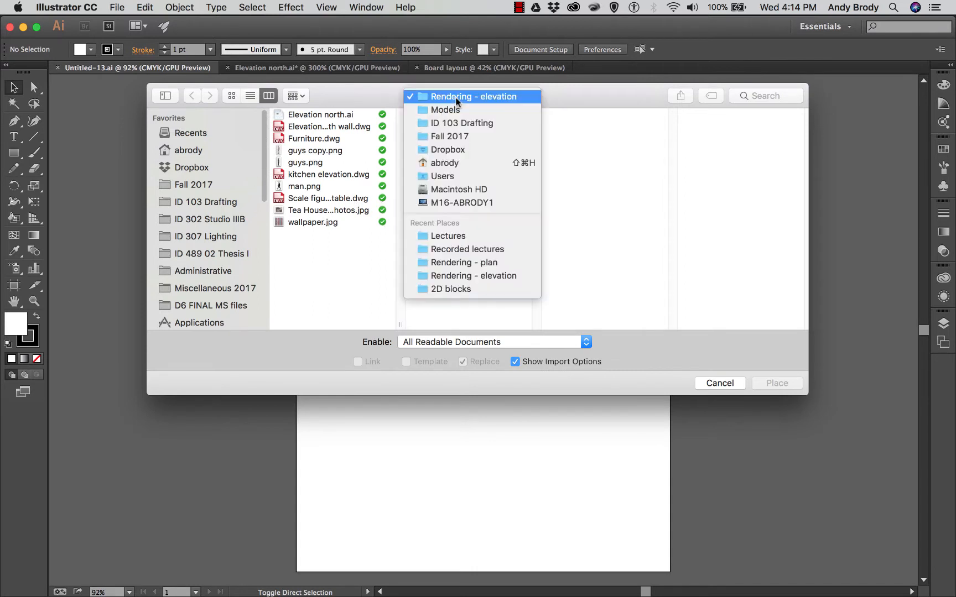
{"action": "left_click", "coordinate": [458, 111]}
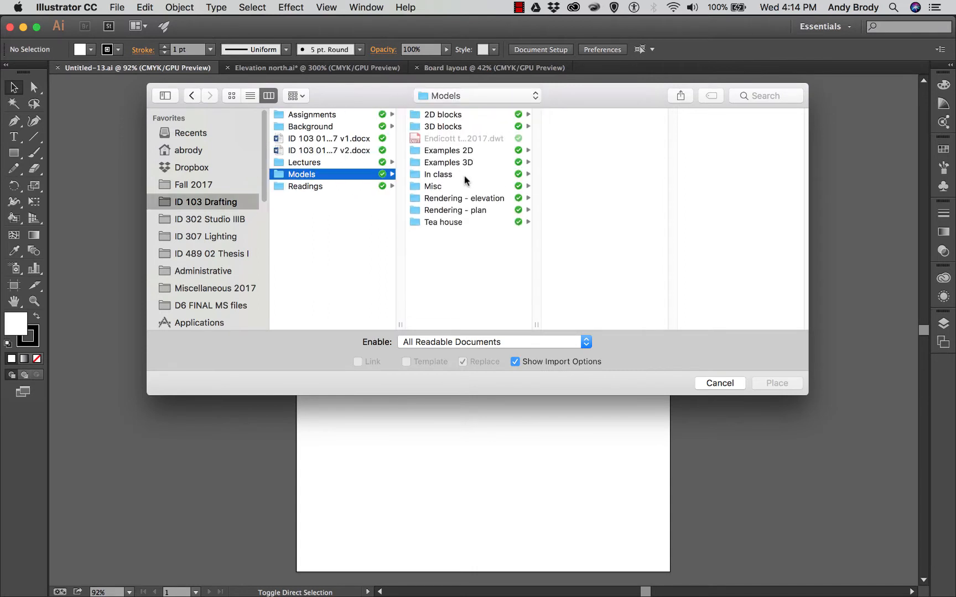
{"action": "left_click", "coordinate": [466, 210]}
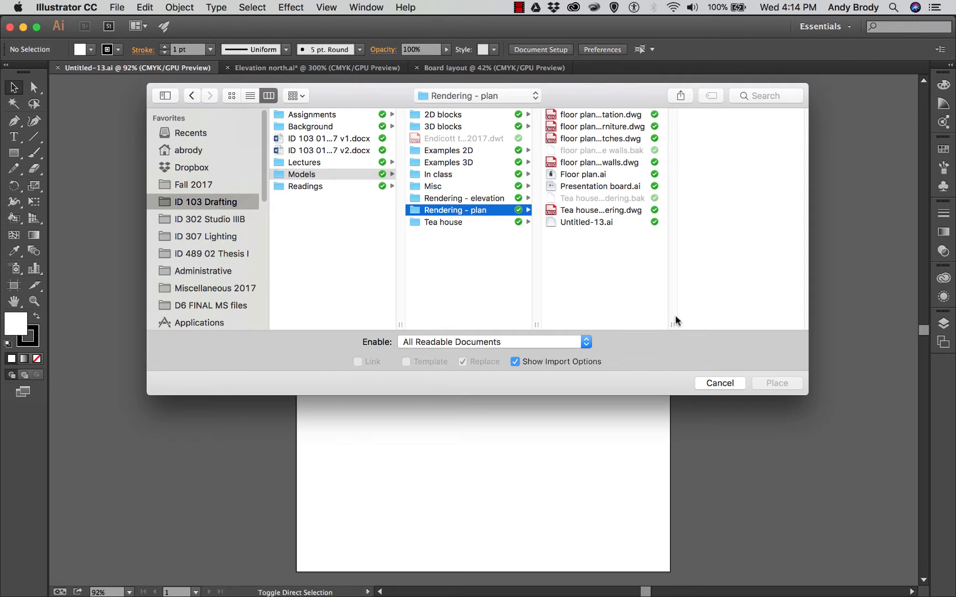
{"action": "left_click_drag", "start_coordinate": [671, 324], "coordinate": [718, 327]}
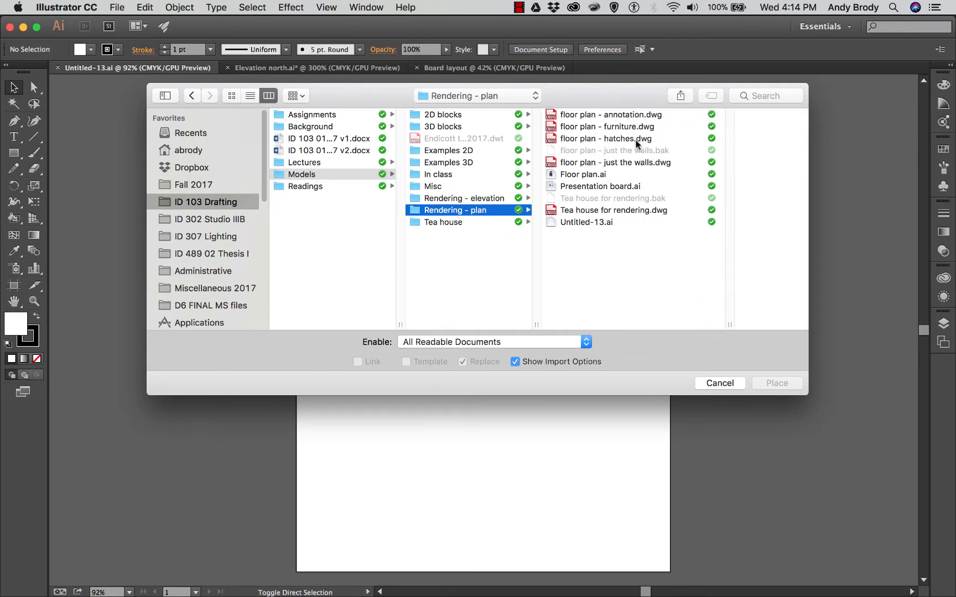
{"action": "left_click", "coordinate": [620, 162]}
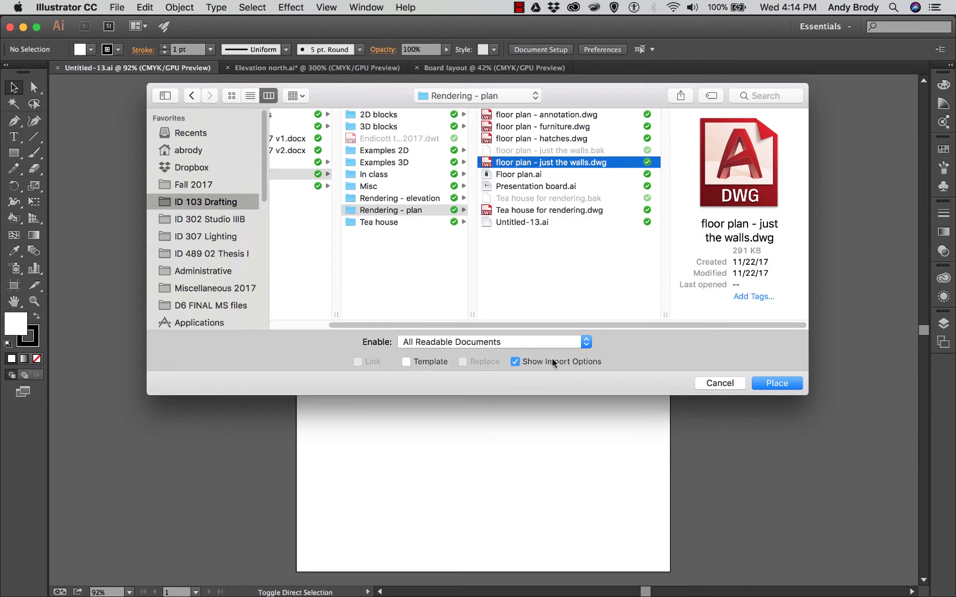
{"action": "left_click", "coordinate": [776, 383]}
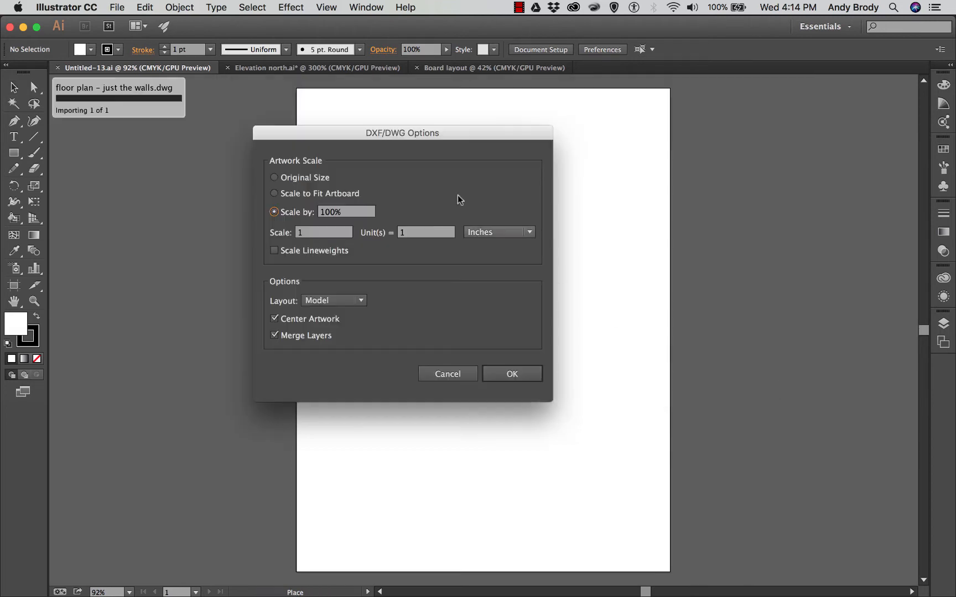
Step: Import the walls drawing at a scale of 48 units = 1 inch and place it on the artboard
{"action": "left_click", "coordinate": [320, 233]}
{"action": "left_click_drag", "start_coordinate": [320, 232], "coordinate": [272, 225]}
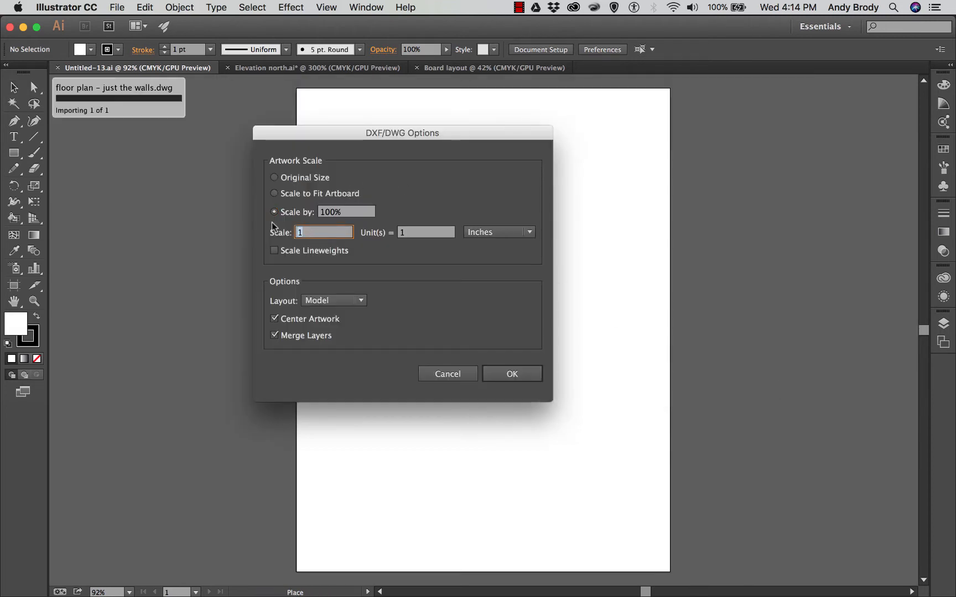
{"action": "left_click", "coordinate": [414, 237]}
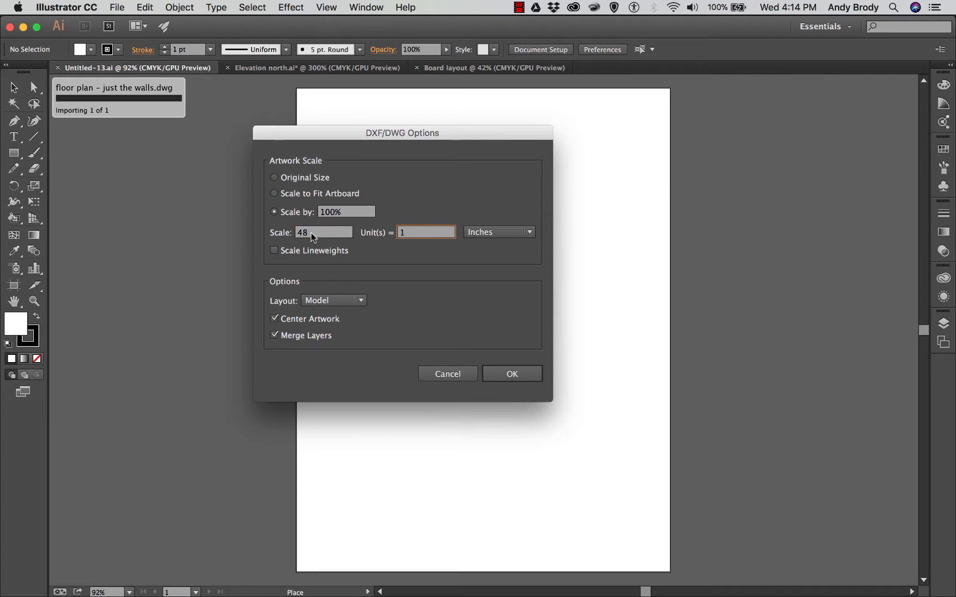
{"action": "left_click", "coordinate": [508, 381]}
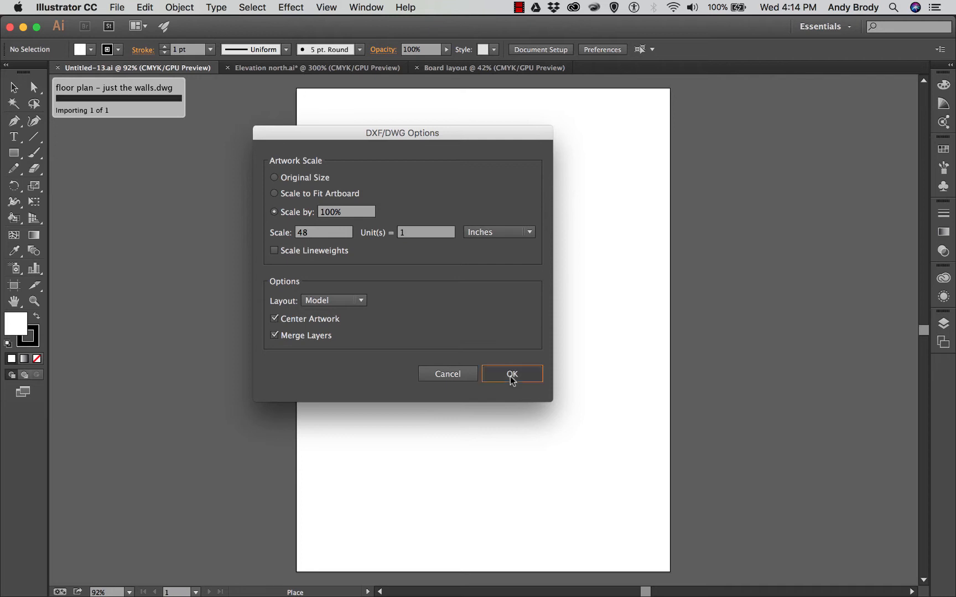
{"action": "left_click", "coordinate": [386, 161]}
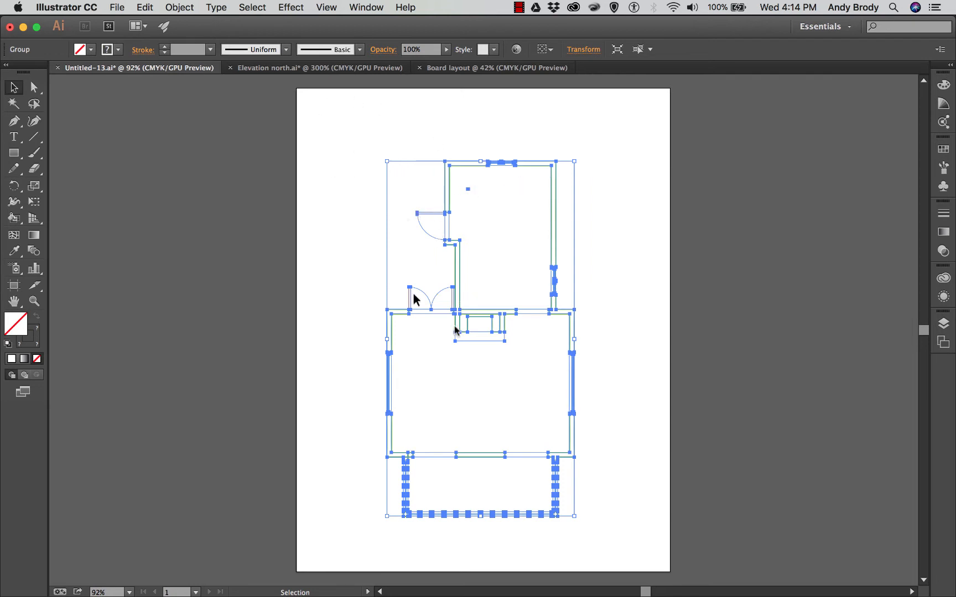
Step: Set the stroke colour of the placed floor plan walls to black and deselect them
{"action": "left_click", "coordinate": [210, 50]}
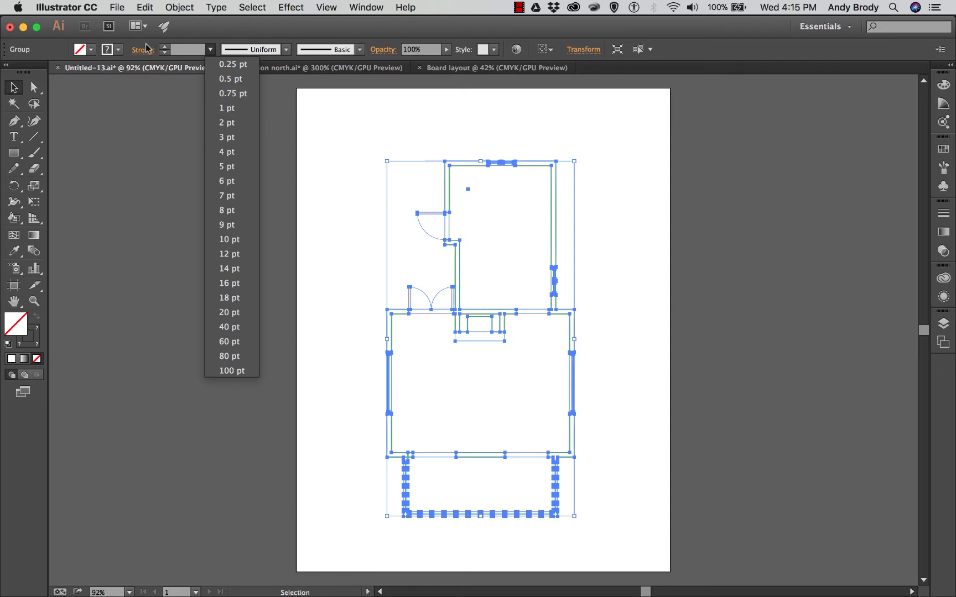
{"action": "left_click", "coordinate": [91, 49]}
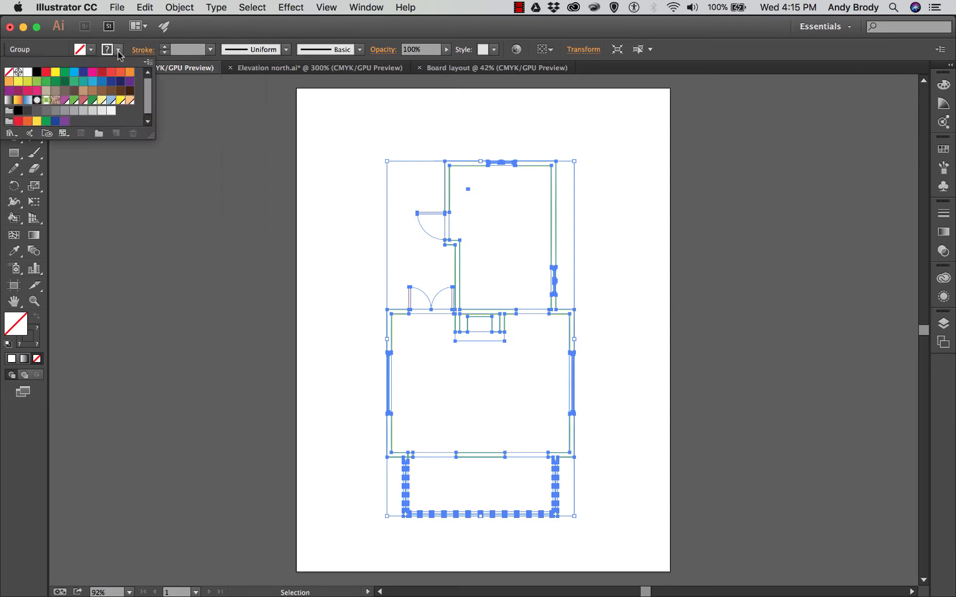
{"action": "left_click", "coordinate": [36, 73]}
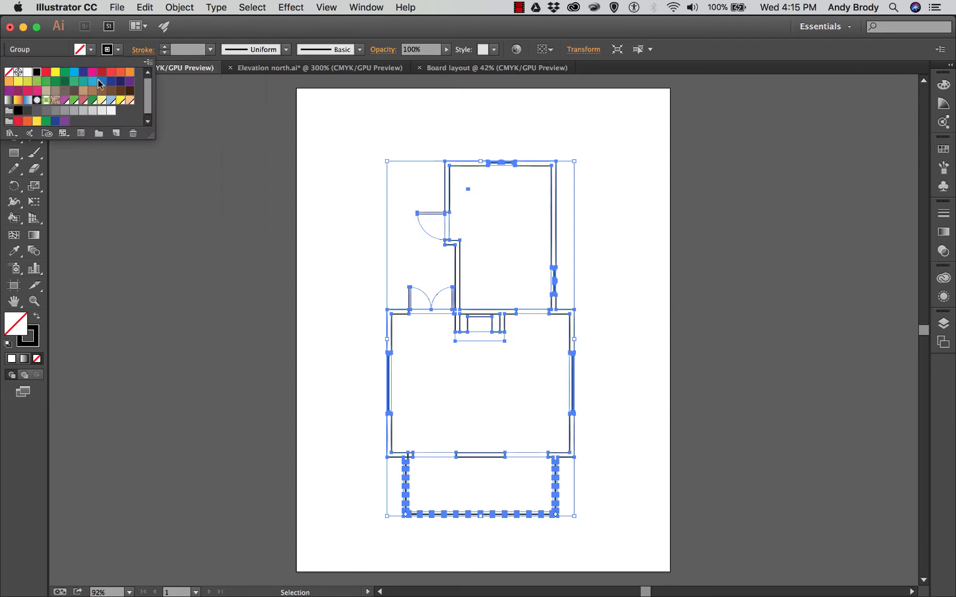
{"action": "left_click", "coordinate": [358, 200]}
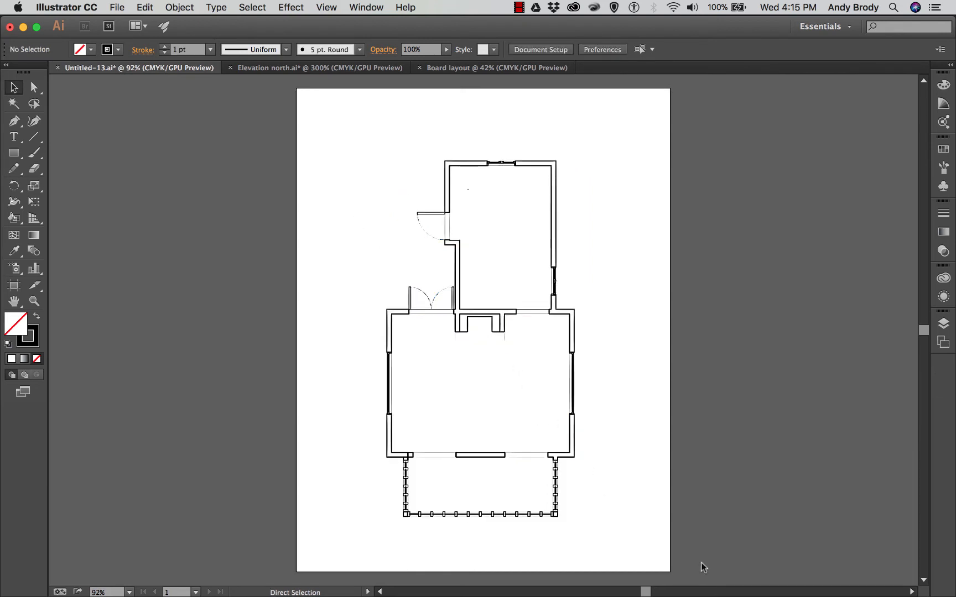
Step: Preview a Roughen effect on all the floor plan linework with 1% relative size, 100/in detail and smooth points
{"action": "key", "text": "super+equal"}
{"action": "key", "text": "super+equal"}
{"action": "key", "text": "super+equal"}
{"action": "key", "text": "super+equal"}
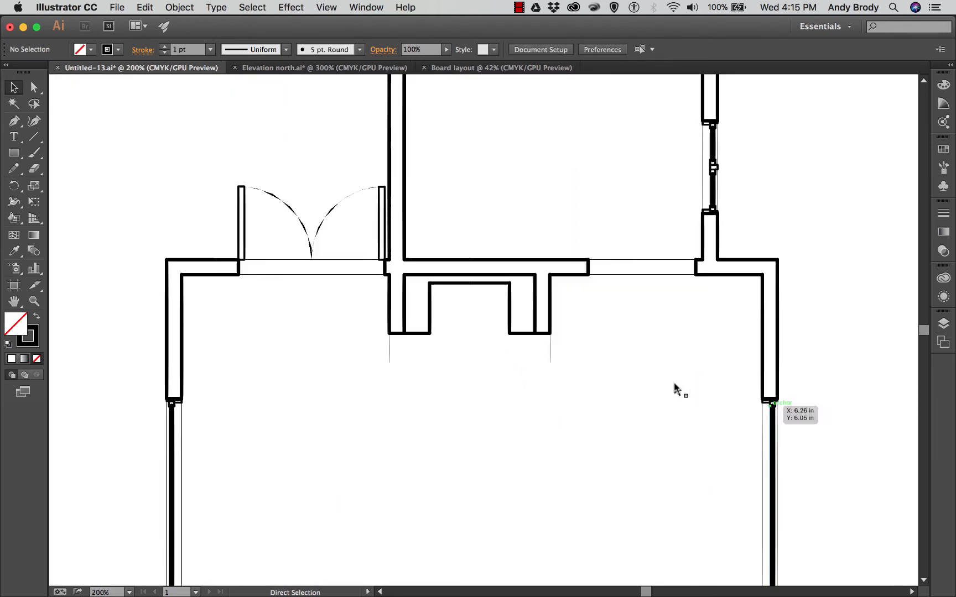
{"action": "key", "text": "super+equal"}
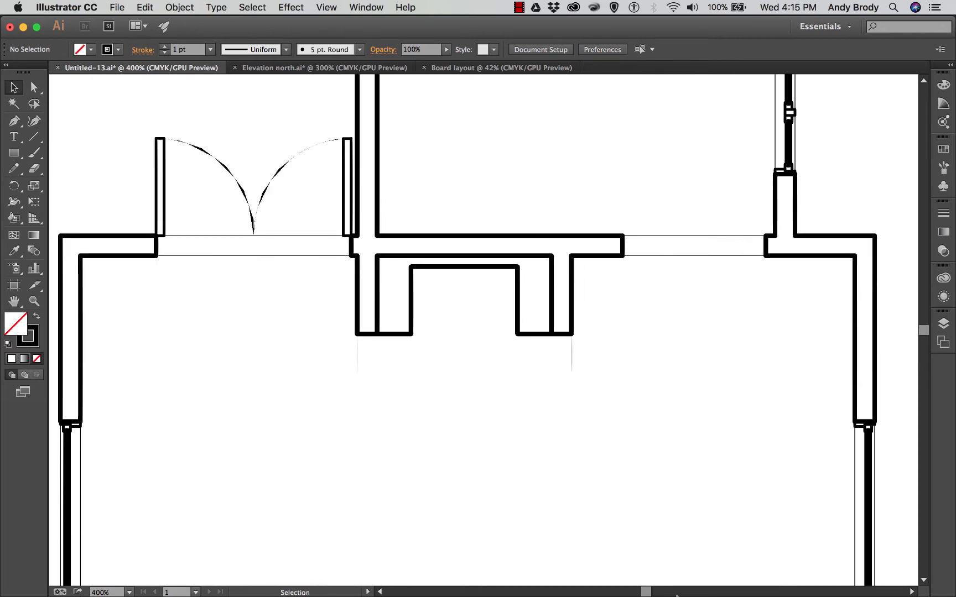
{"action": "key", "text": "super+a"}
{"action": "left_click", "coordinate": [290, 7]}
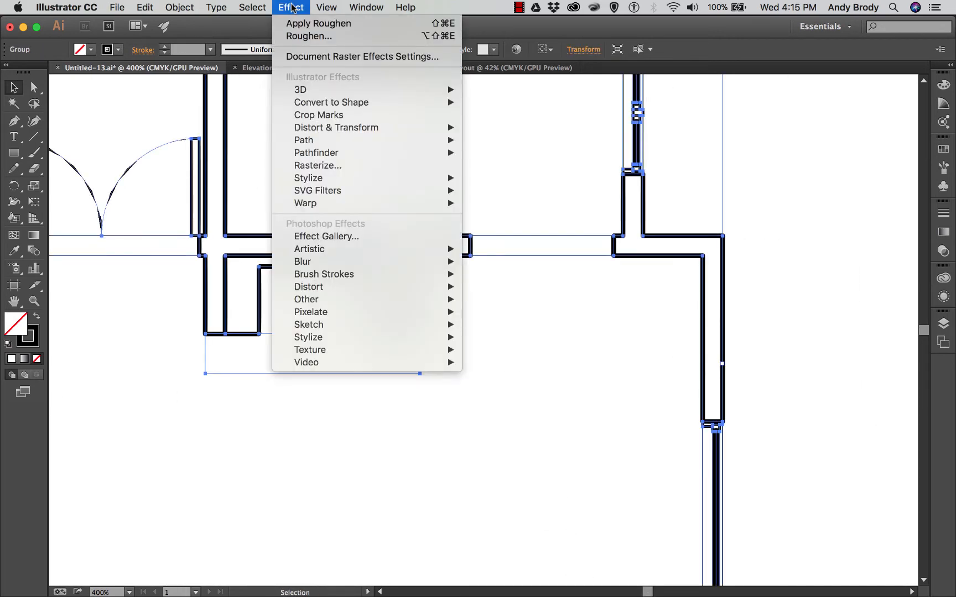
{"action": "mouse_move", "coordinate": [337, 129]}
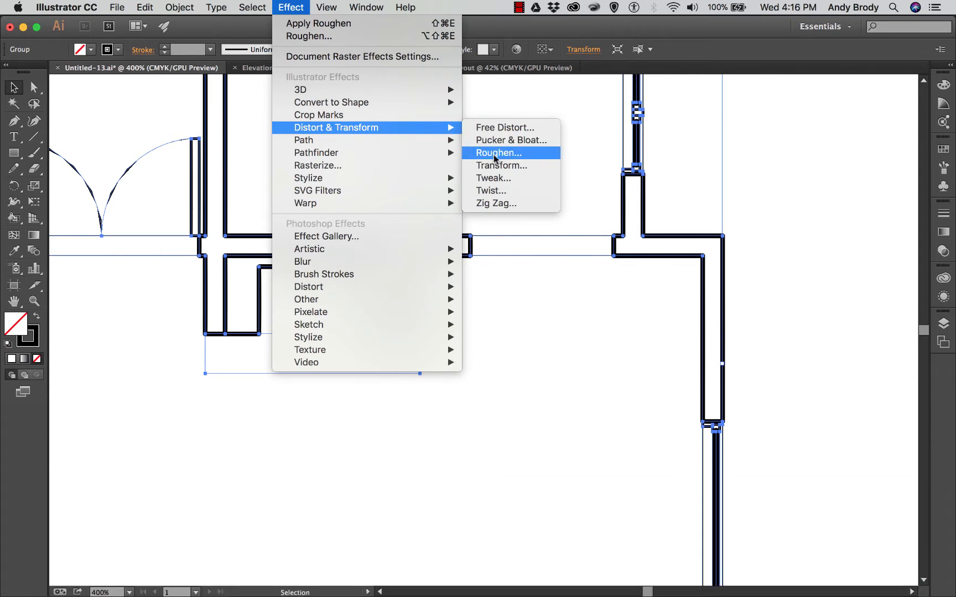
{"action": "left_click", "coordinate": [493, 155]}
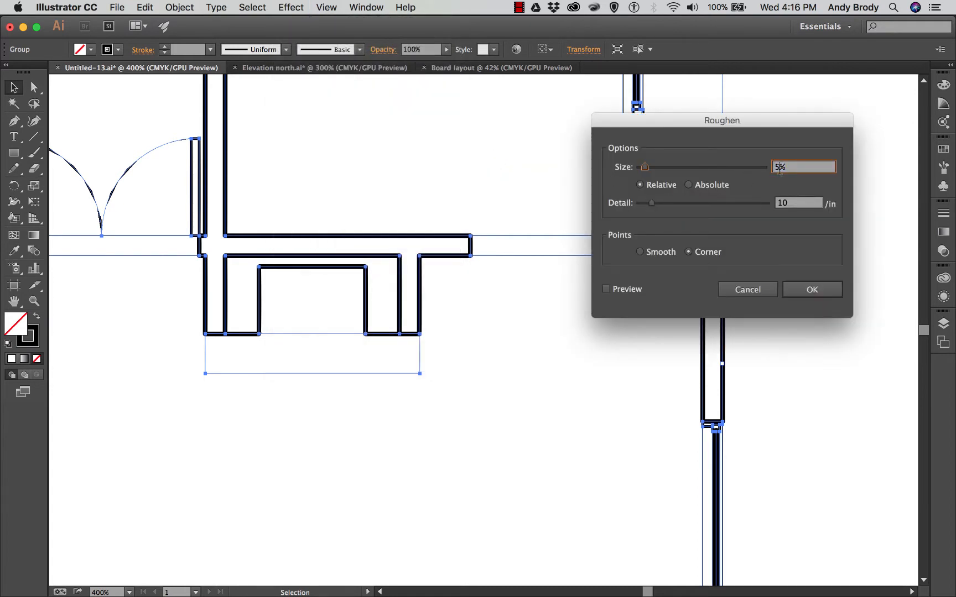
{"action": "key", "text": "BackSpace"}
{"action": "type", "text": "1"}
{"action": "left_click", "coordinate": [788, 204]}
{"action": "type", "text": "0"}
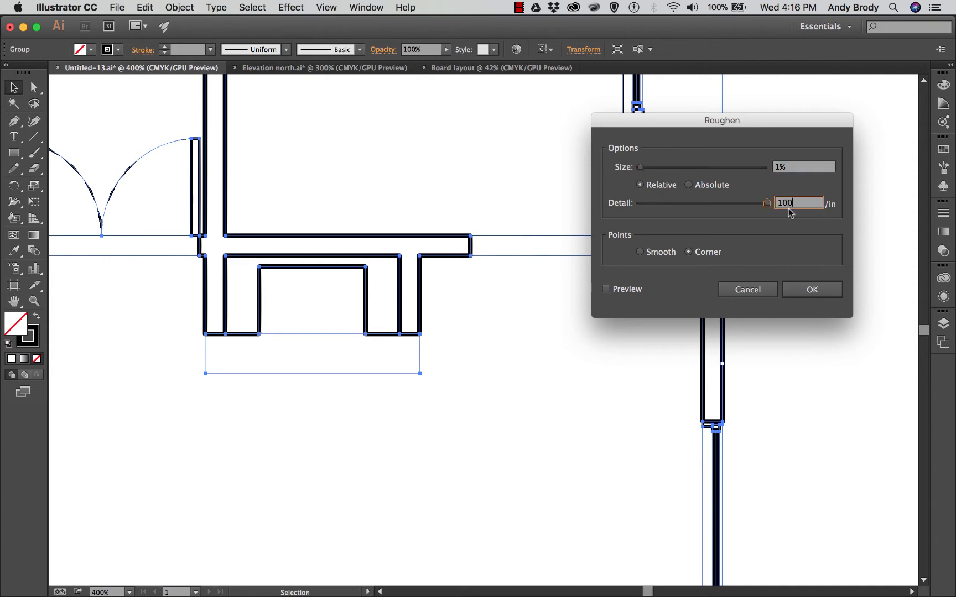
{"action": "left_click", "coordinate": [641, 253]}
{"action": "left_click", "coordinate": [605, 289]}
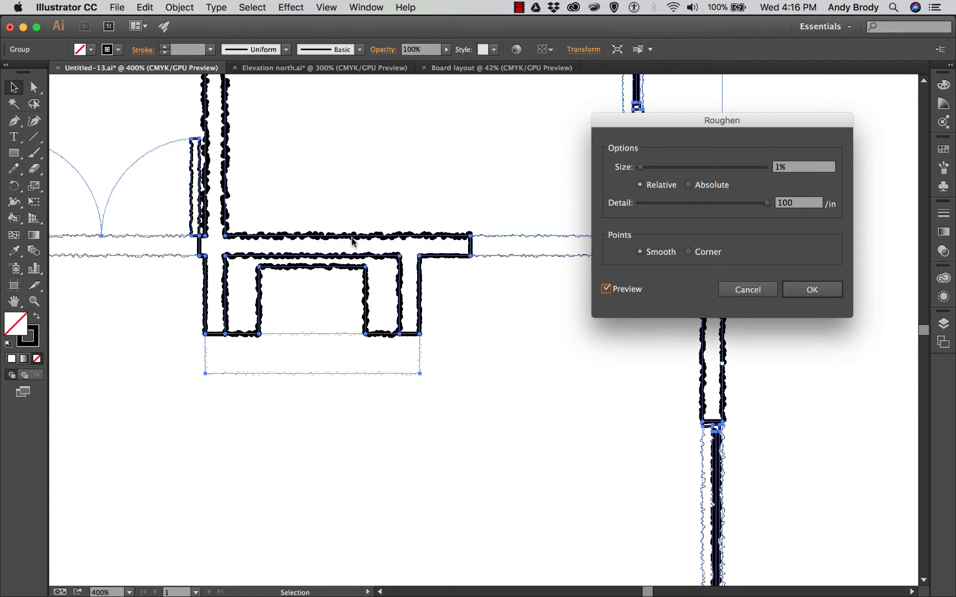
Step: Reduce the Roughen size to 0.1%, apply the effect and deselect the floor plan
{"action": "left_click", "coordinate": [776, 167]}
{"action": "type", "text": "."}
{"action": "left_click", "coordinate": [793, 201]}
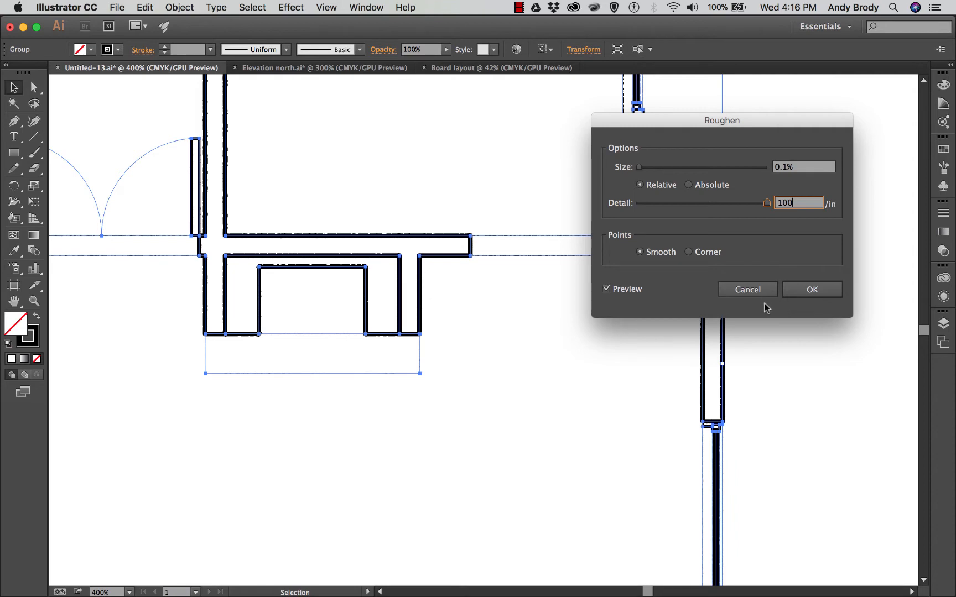
{"action": "left_click", "coordinate": [811, 289]}
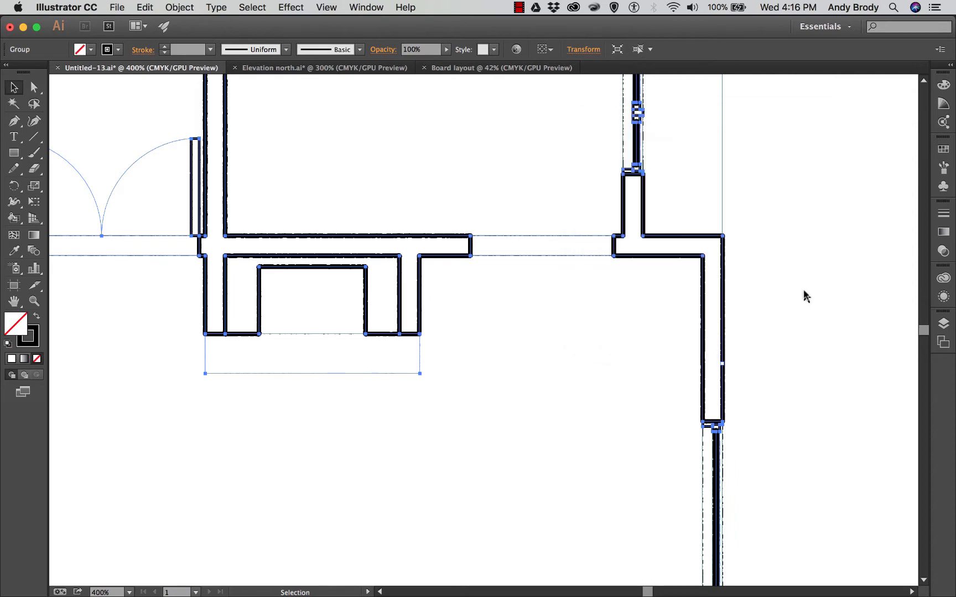
{"action": "key", "text": "super+minus"}
{"action": "key", "text": "super+minus"}
{"action": "key", "text": "super+minus"}
{"action": "key", "text": "super+minus"}
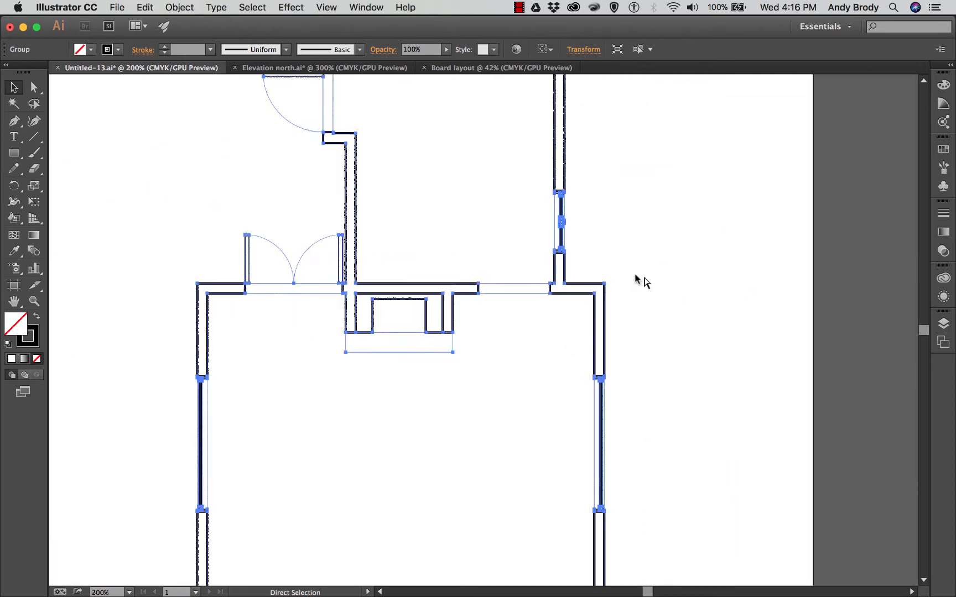
{"action": "left_click", "coordinate": [567, 285]}
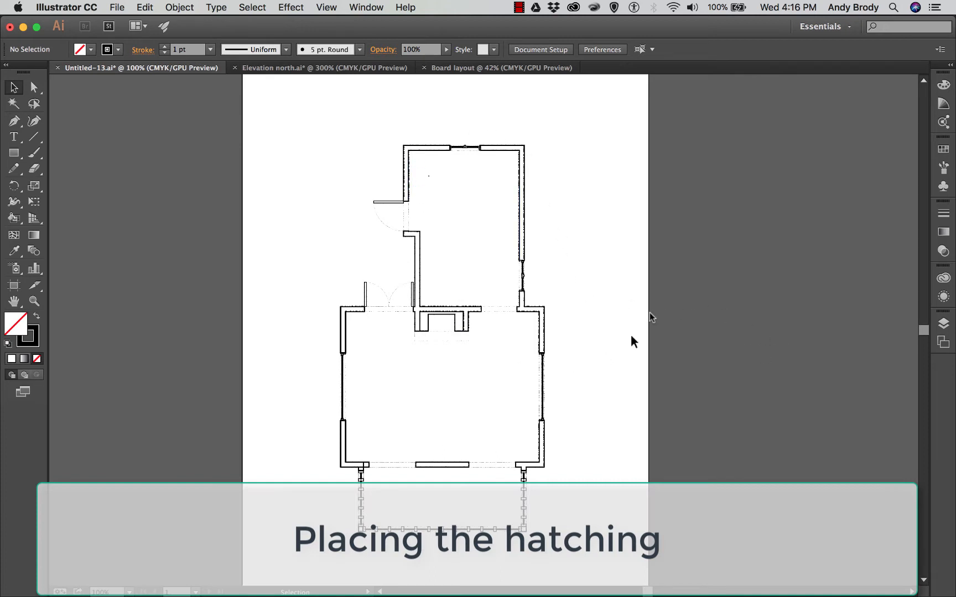
Step: Add a new layer named Hatching and move it below Layer 1
{"action": "left_click", "coordinate": [941, 327]}
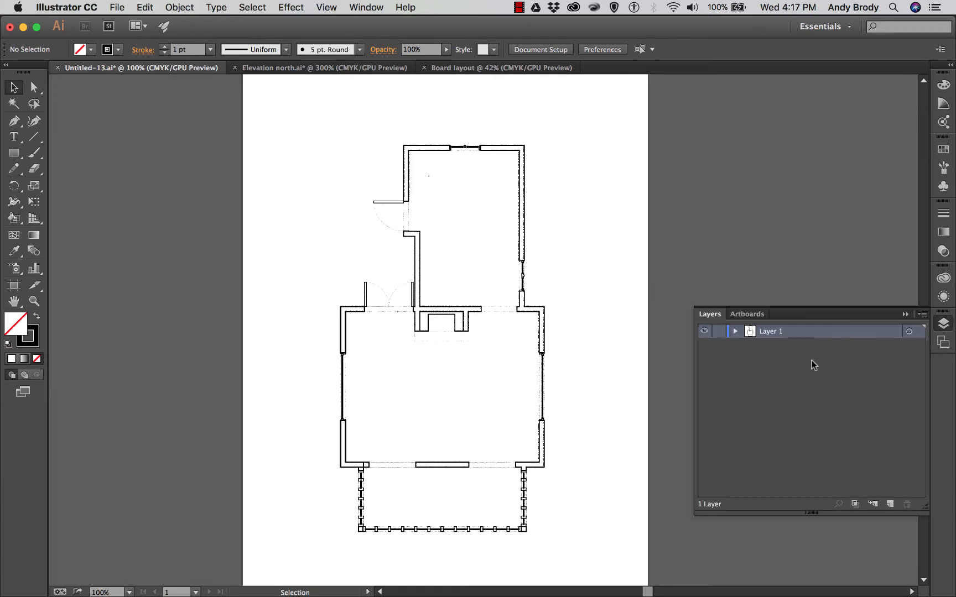
{"action": "left_click", "coordinate": [736, 331]}
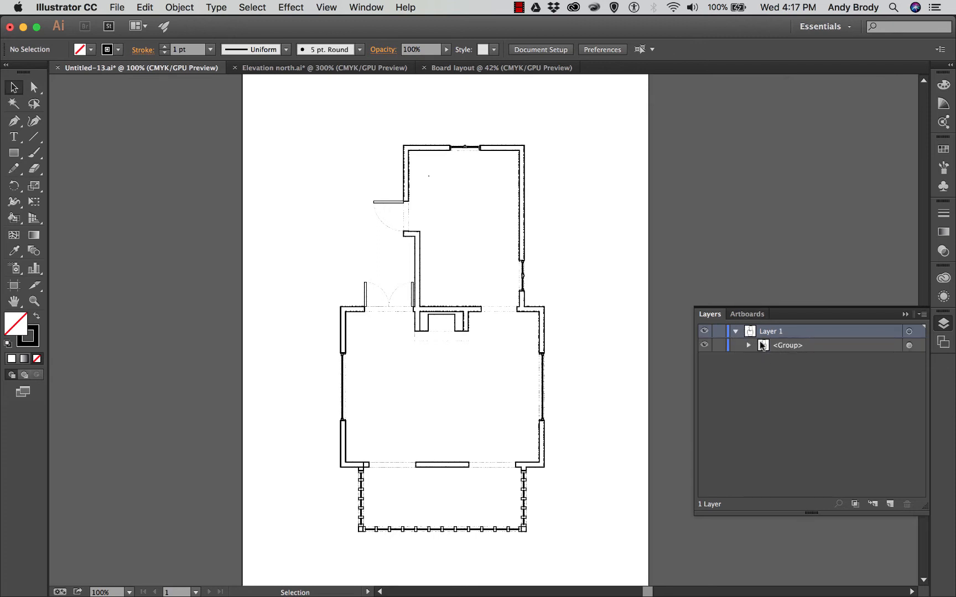
{"action": "left_click", "coordinate": [736, 331]}
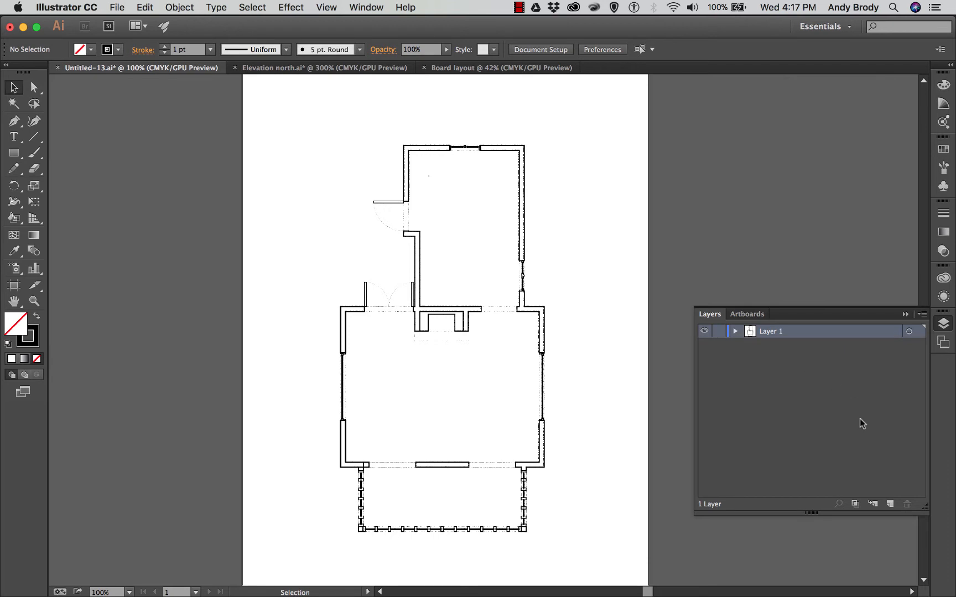
{"action": "left_click", "coordinate": [889, 504]}
{"action": "double_click", "coordinate": [773, 330]}
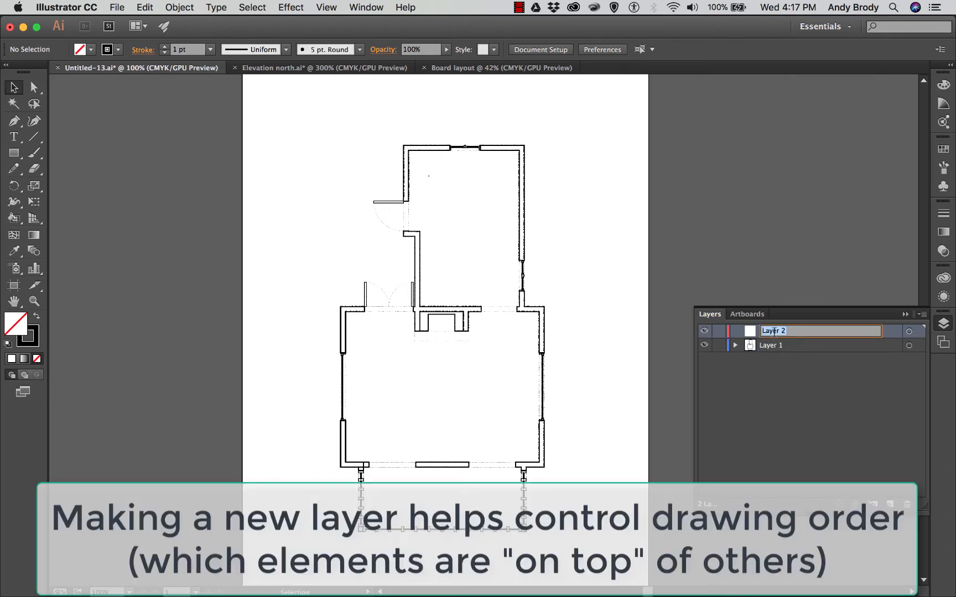
{"action": "type", "text": "P"}
{"action": "key", "text": "Return"}
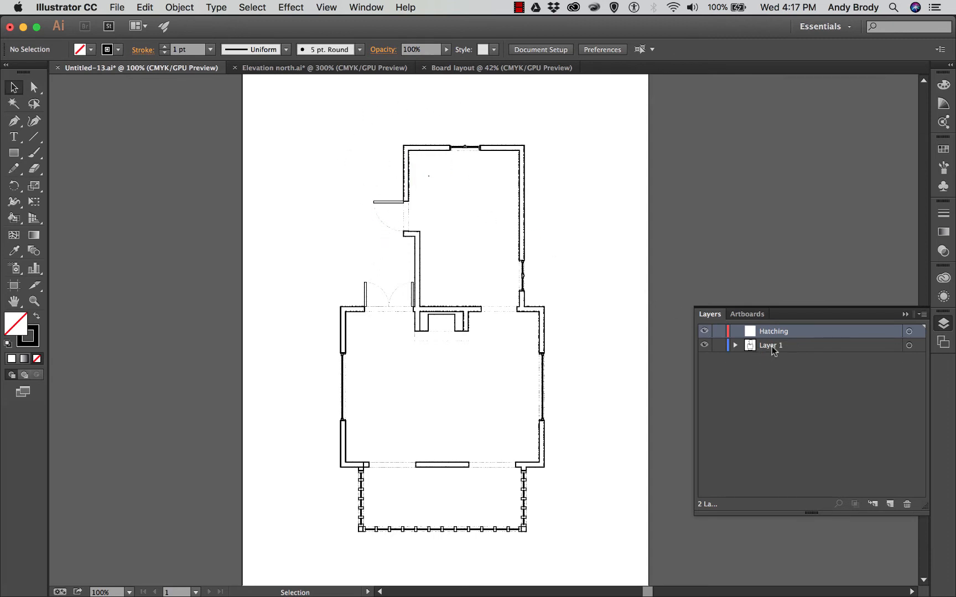
{"action": "left_click_drag", "start_coordinate": [772, 335], "coordinate": [773, 355]}
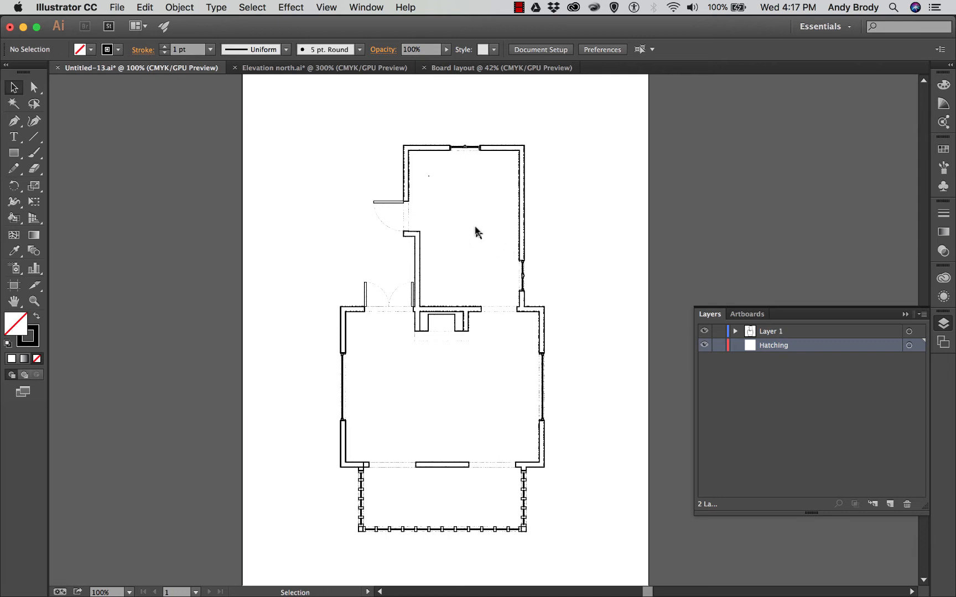
{"action": "left_click", "coordinate": [903, 314]}
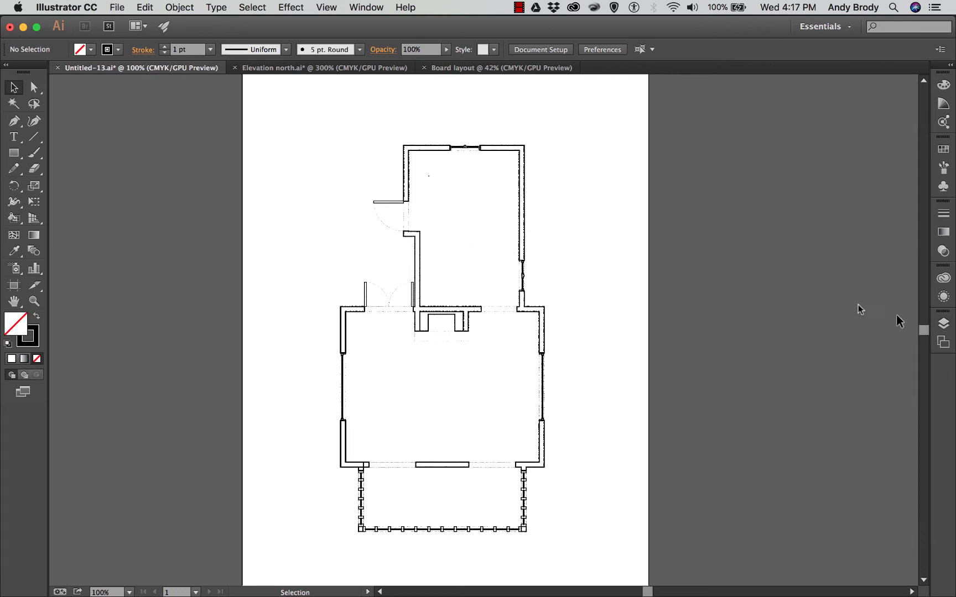
Step: Place floor plan - hatches.dwg on the Hatching layer at the drawing scale, merging all conflicting swatches
{"action": "key", "text": "super+shift+p"}
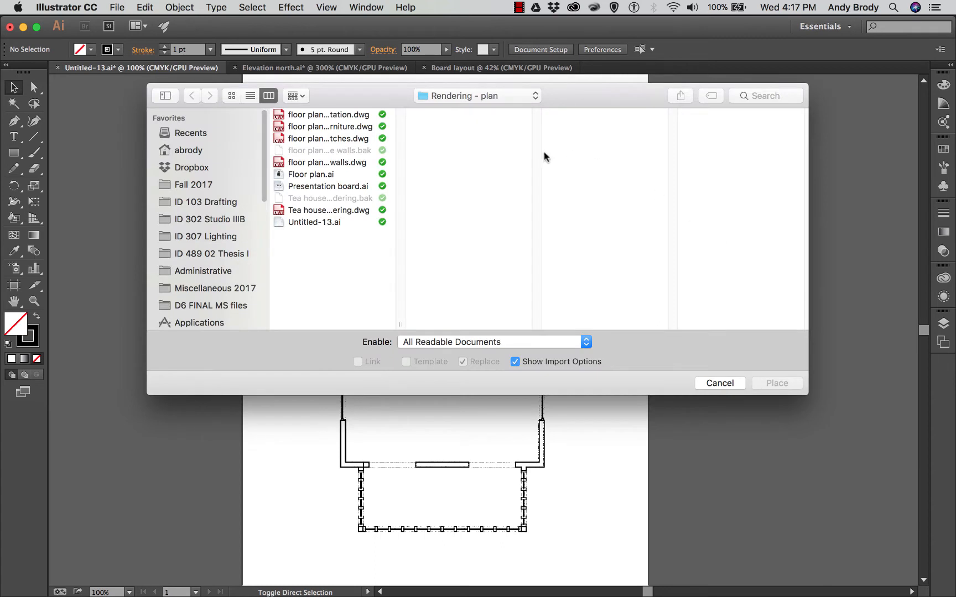
{"action": "left_click", "coordinate": [319, 139]}
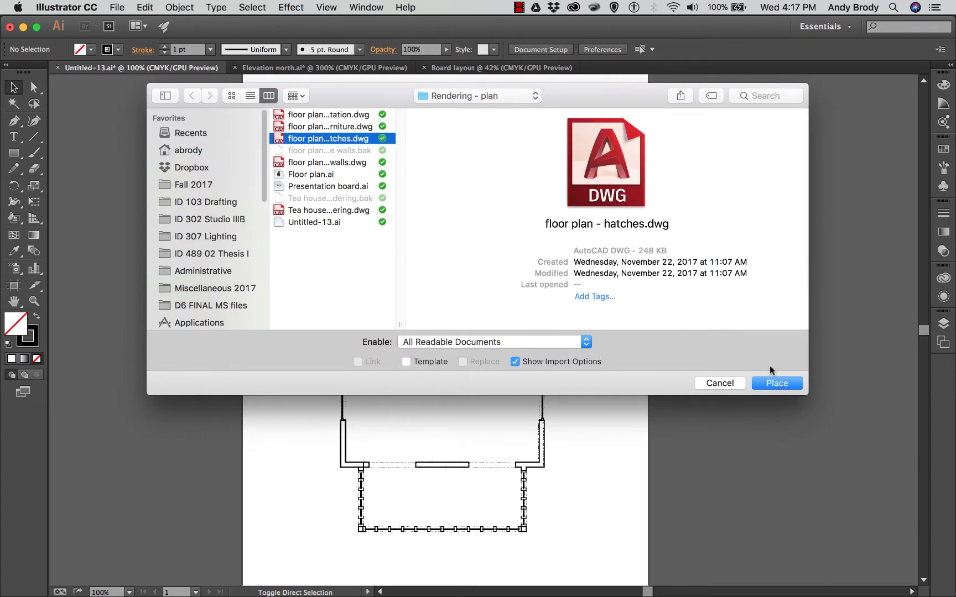
{"action": "left_click", "coordinate": [773, 383]}
{"action": "key", "text": "Tab"}
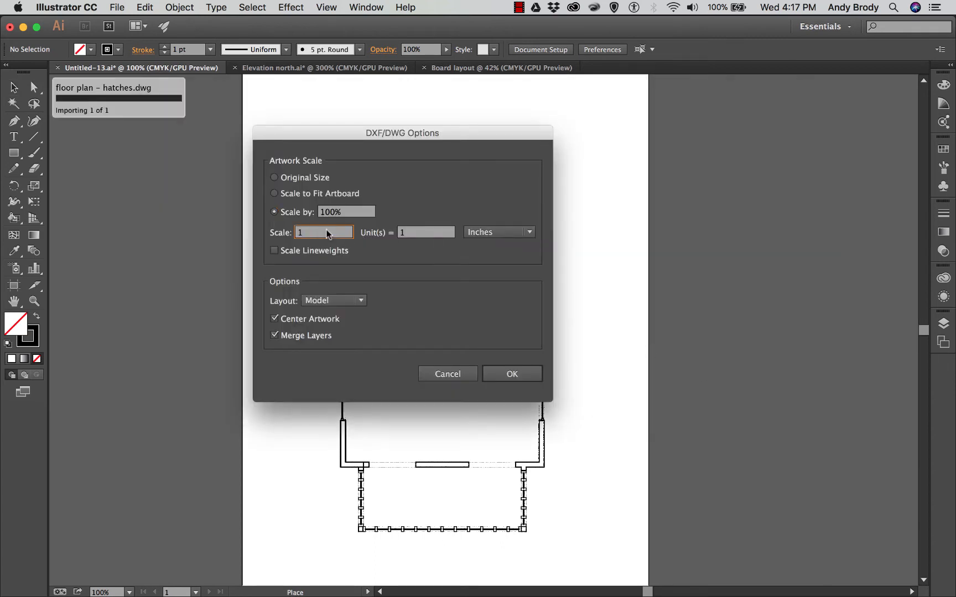
{"action": "key", "text": "Return"}
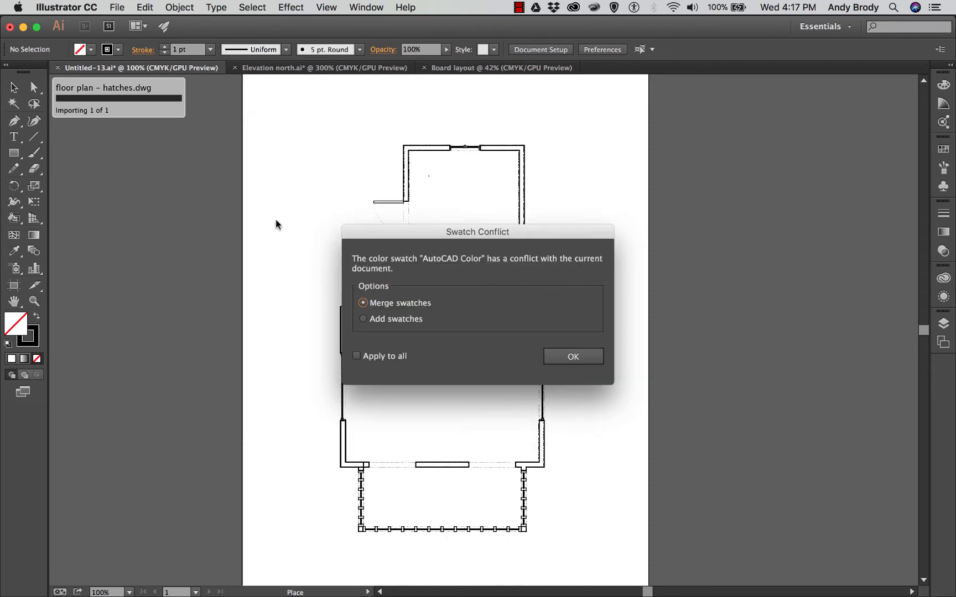
{"action": "left_click", "coordinate": [357, 356]}
{"action": "left_click", "coordinate": [569, 357]}
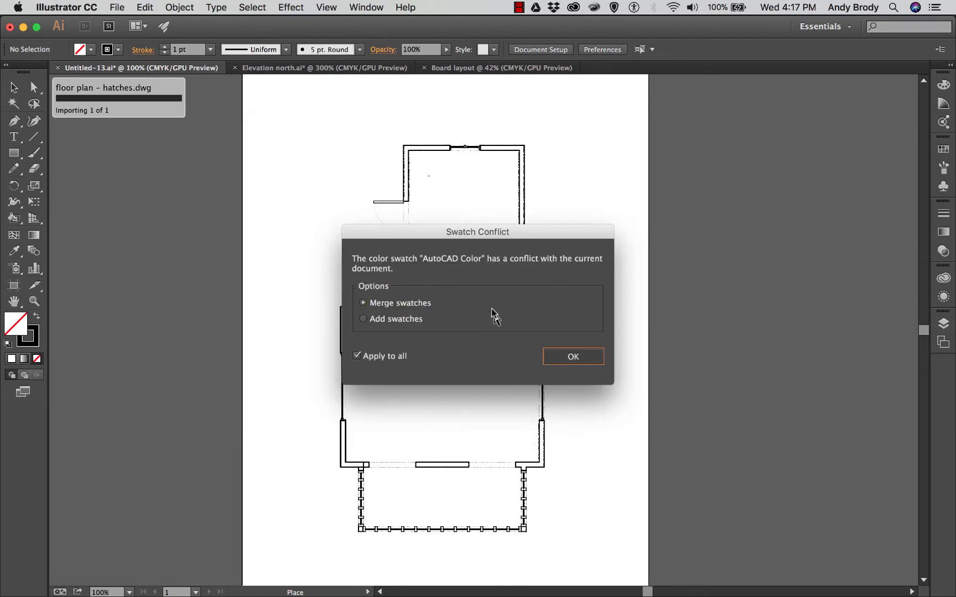
{"action": "left_click", "coordinate": [302, 138]}
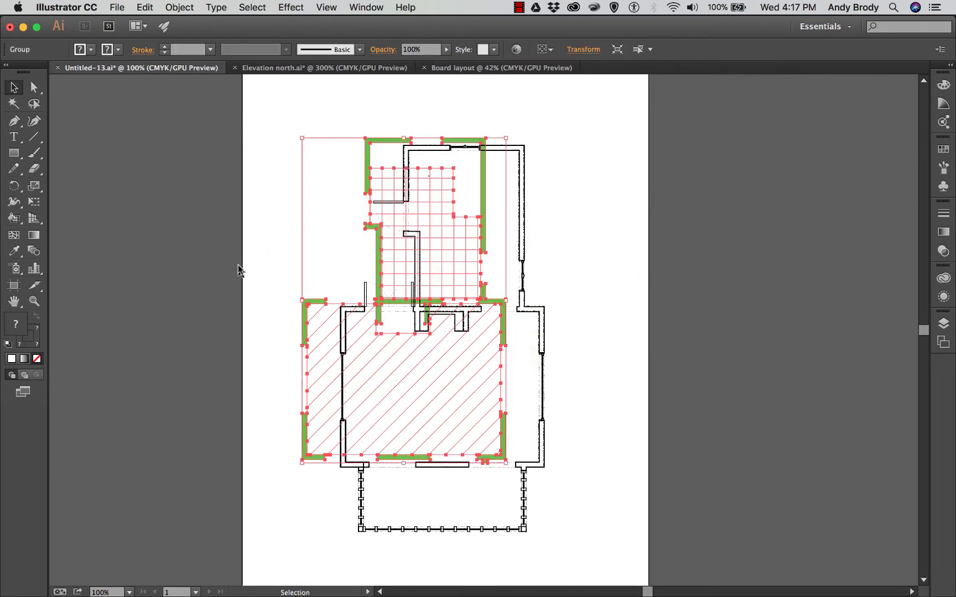
Step: Move the placed hatches so their outer wall corner snaps to the floor plan's corner, nudge them into alignment and deselect
{"action": "key", "text": "a"}
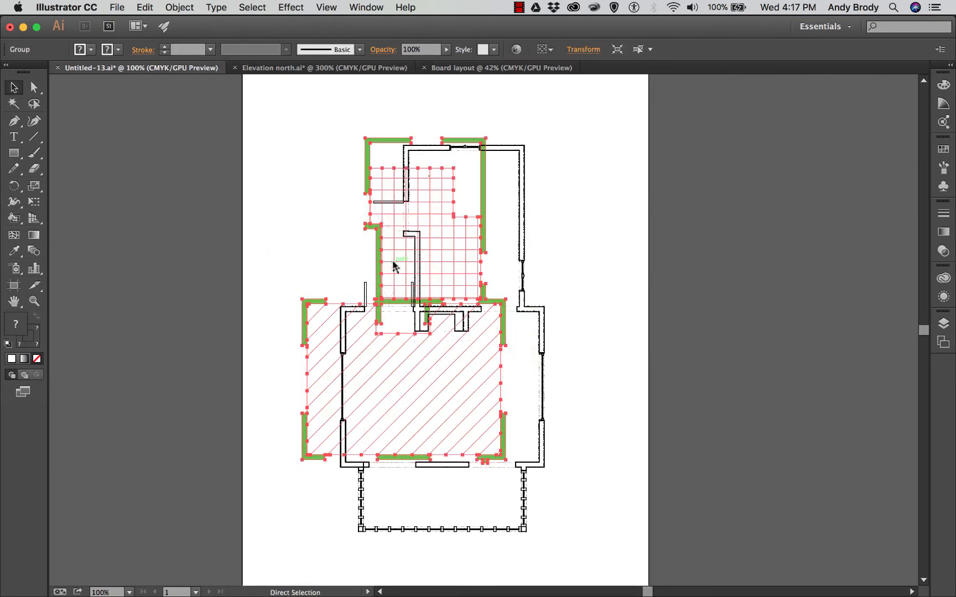
{"action": "key", "text": "super+equal"}
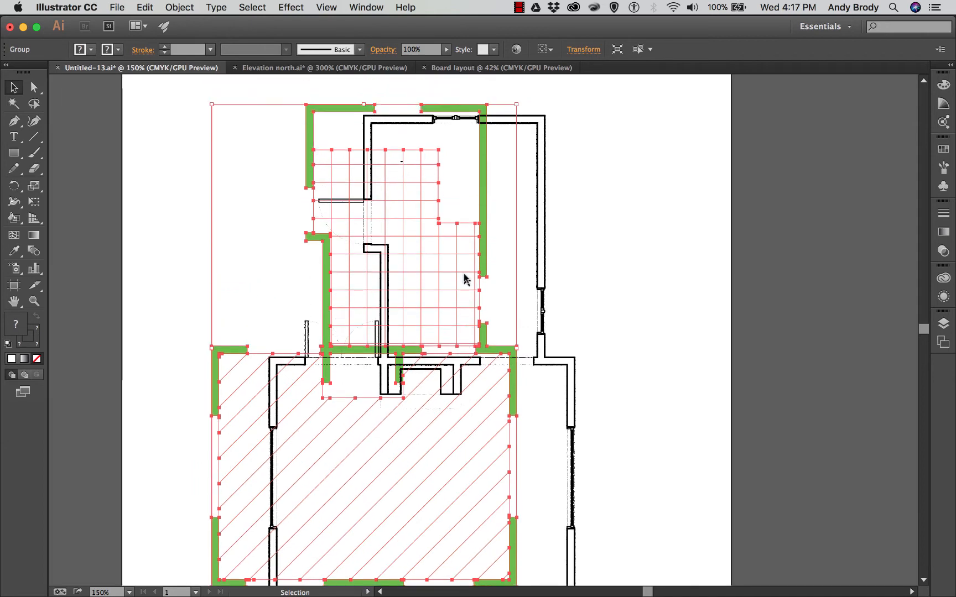
{"action": "key", "text": "super+equal"}
{"action": "scroll", "coordinate": [441, 269], "scroll_direction": "up", "scroll_amount": 4}
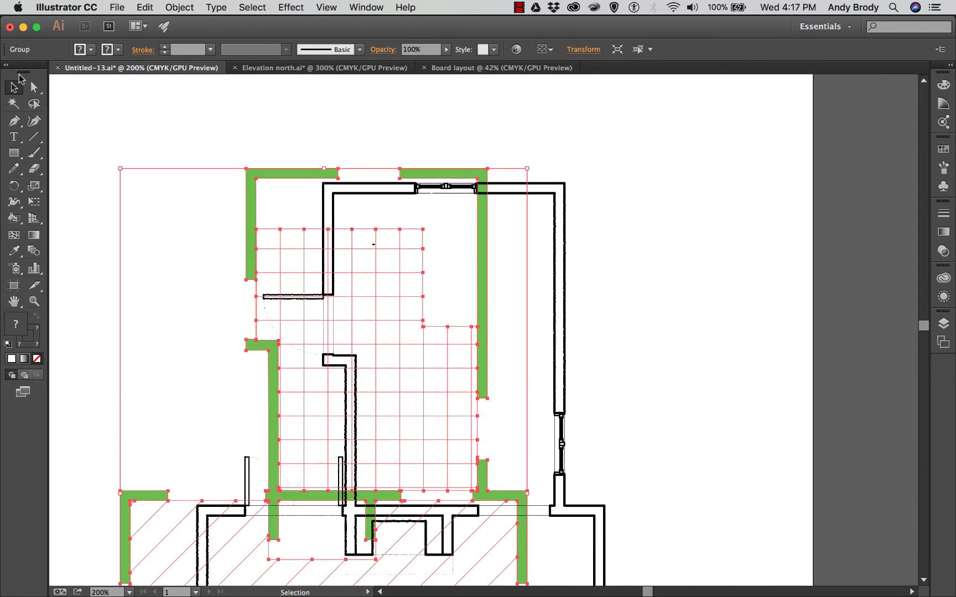
{"action": "left_click", "coordinate": [16, 90]}
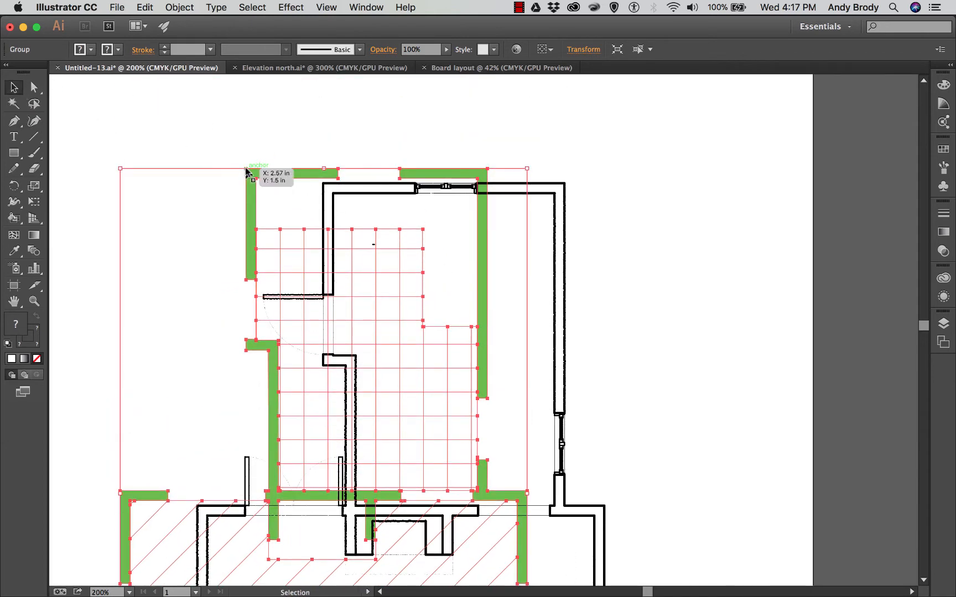
{"action": "left_click_drag", "start_coordinate": [246, 171], "coordinate": [324, 188]}
{"action": "key", "text": "Up"}
{"action": "key", "text": "Up"}
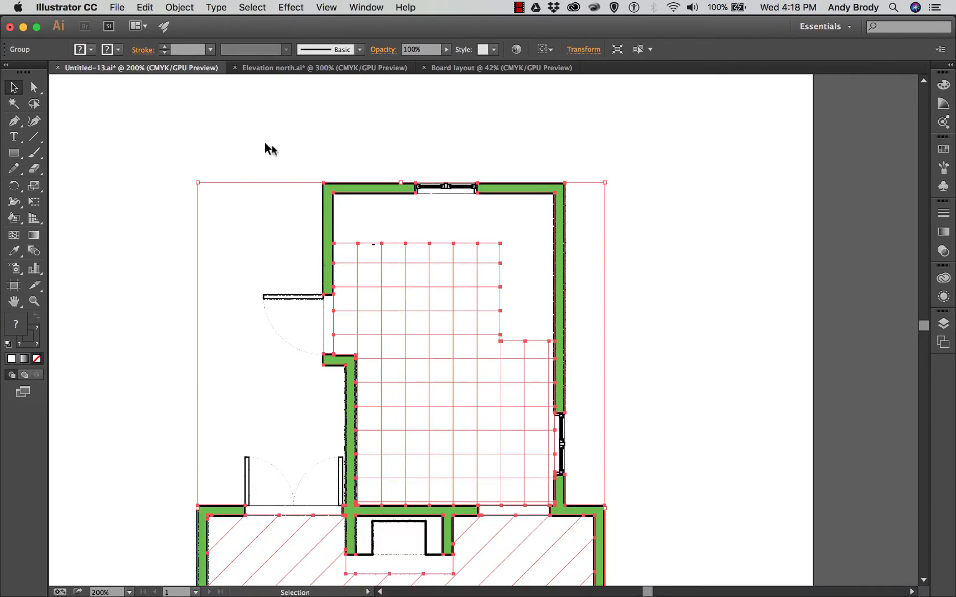
{"action": "left_click", "coordinate": [291, 176]}
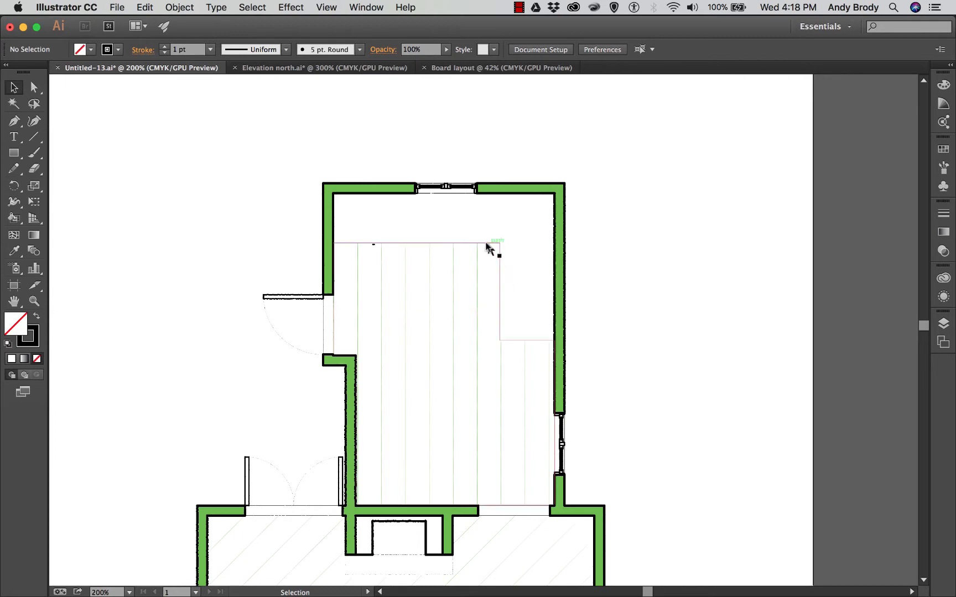
Step: Expand the Hatching layer and its group to list the individual hatches
{"action": "scroll", "coordinate": [570, 433], "scroll_direction": "down", "scroll_amount": 10}
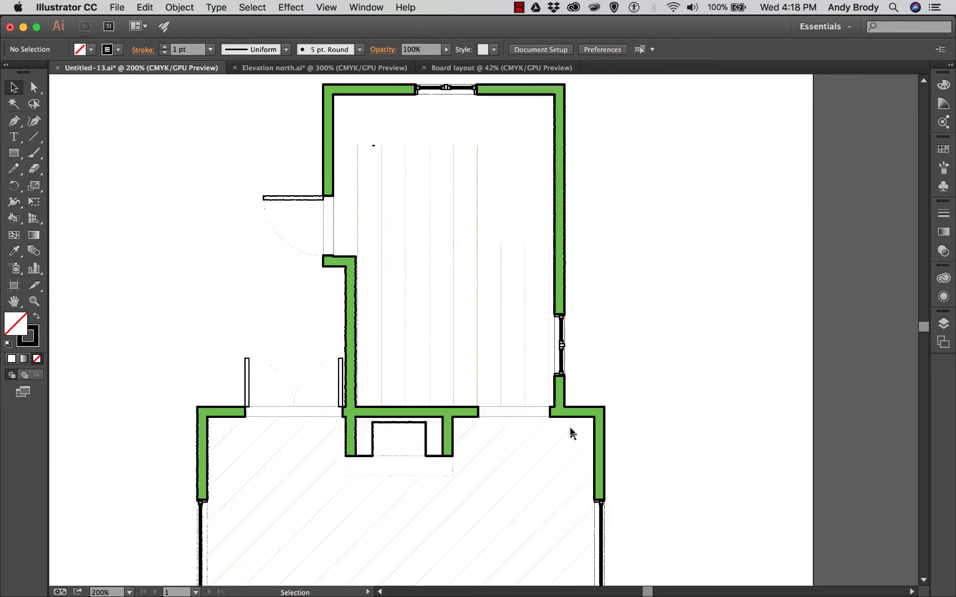
{"action": "scroll", "coordinate": [570, 433], "scroll_direction": "down", "scroll_amount": 2}
{"action": "scroll", "coordinate": [570, 433], "scroll_direction": "up", "scroll_amount": 3}
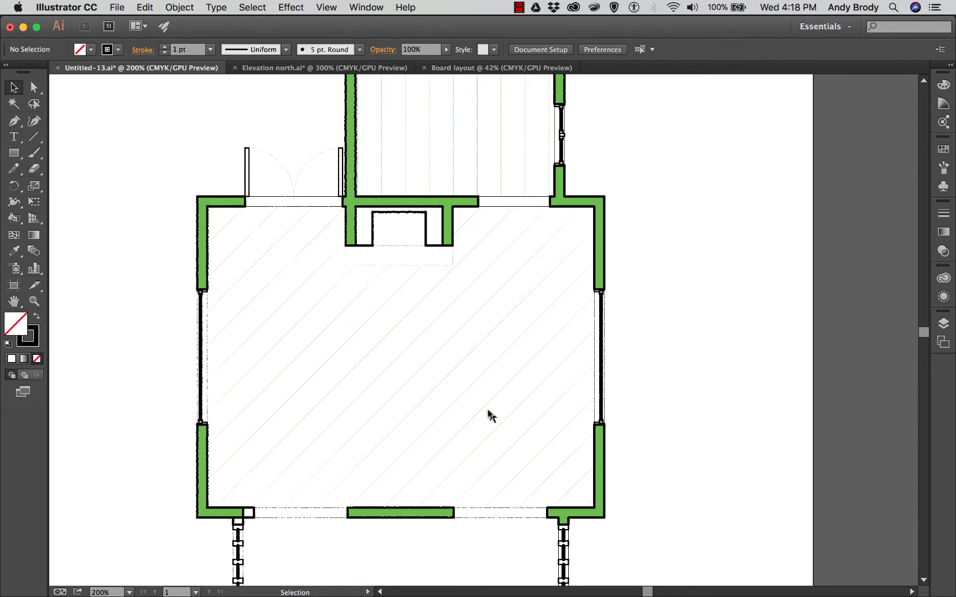
{"action": "scroll", "coordinate": [403, 384], "scroll_direction": "down", "scroll_amount": 1}
{"action": "scroll", "coordinate": [402, 384], "scroll_direction": "up", "scroll_amount": 2}
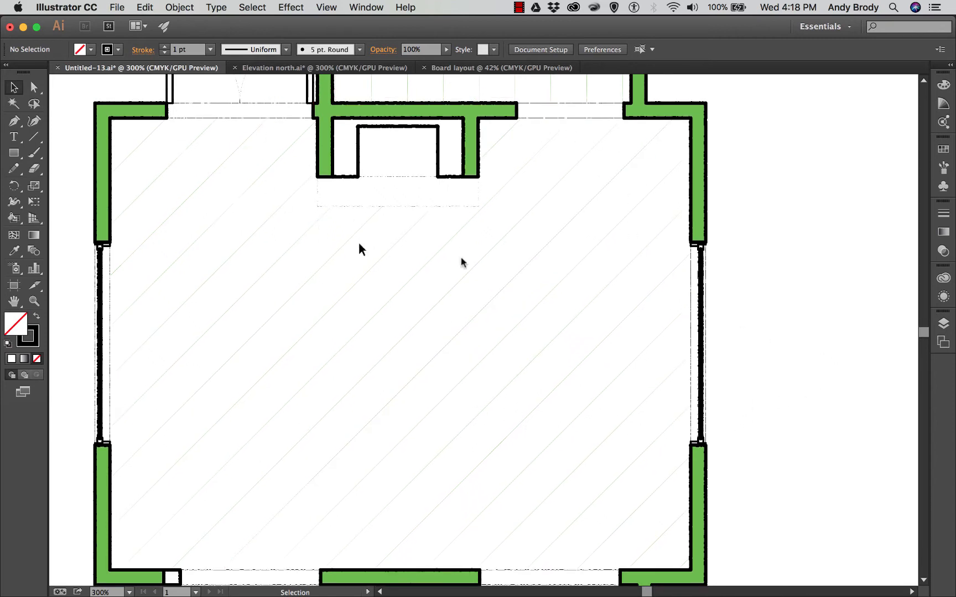
{"action": "left_click", "coordinate": [945, 326]}
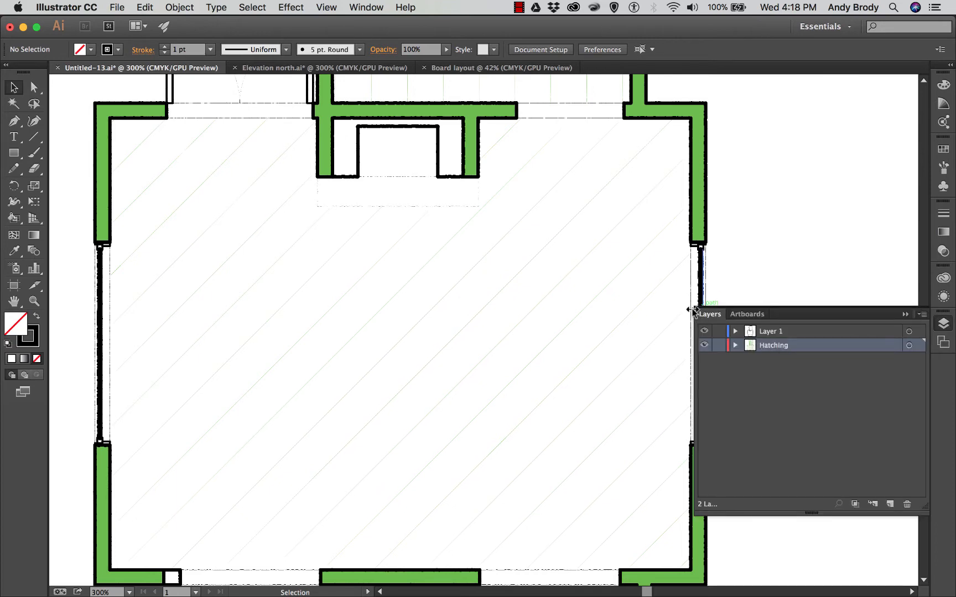
{"action": "left_click_drag", "start_coordinate": [691, 310], "coordinate": [725, 311]}
{"action": "left_click", "coordinate": [768, 345]}
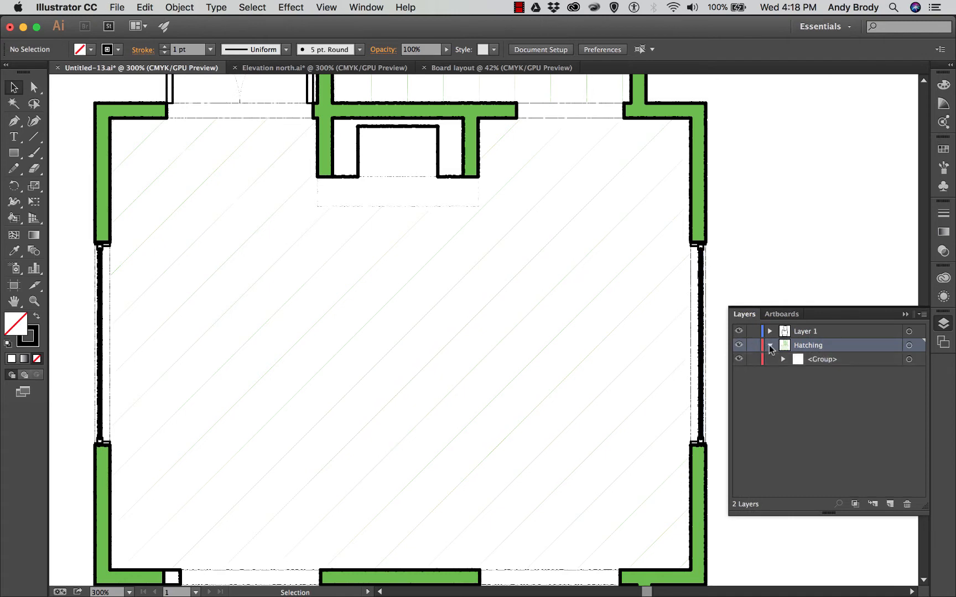
{"action": "left_click", "coordinate": [782, 359]}
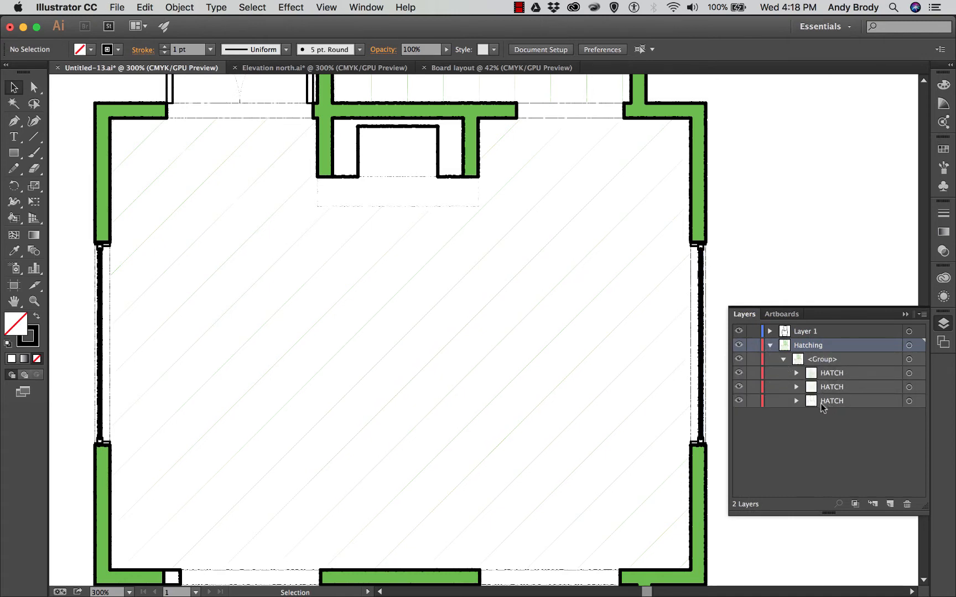
Step: Toggle the visibility of the lower two HATCH groups off and on to identify them in the plan
{"action": "left_click", "coordinate": [739, 401]}
{"action": "left_click", "coordinate": [739, 401]}
{"action": "left_click", "coordinate": [737, 387]}
{"action": "left_click", "coordinate": [738, 386]}
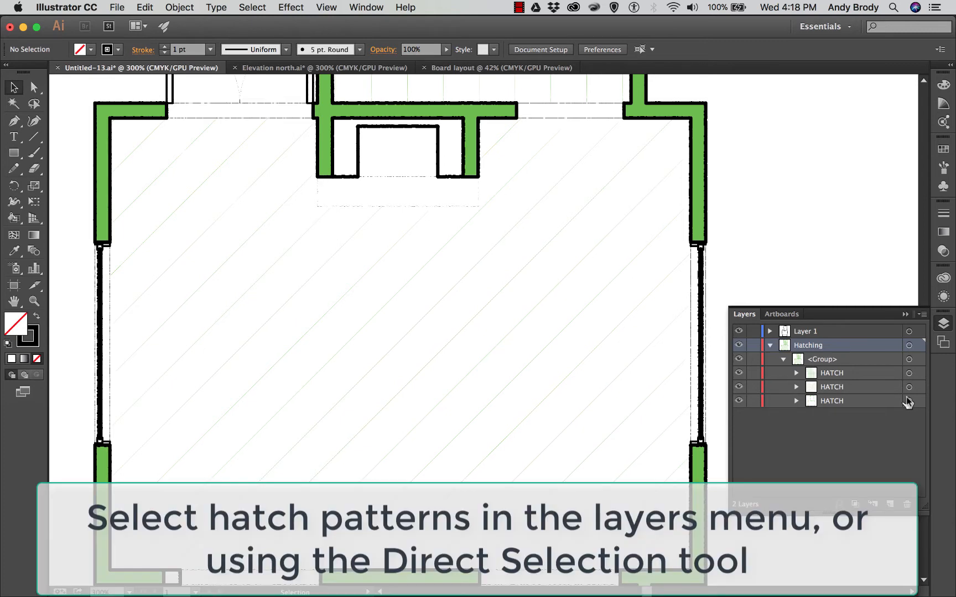
Step: Fill the wall hatch with a light beige swatch, set its opacity to 82% and deselect it
{"action": "left_click", "coordinate": [907, 399]}
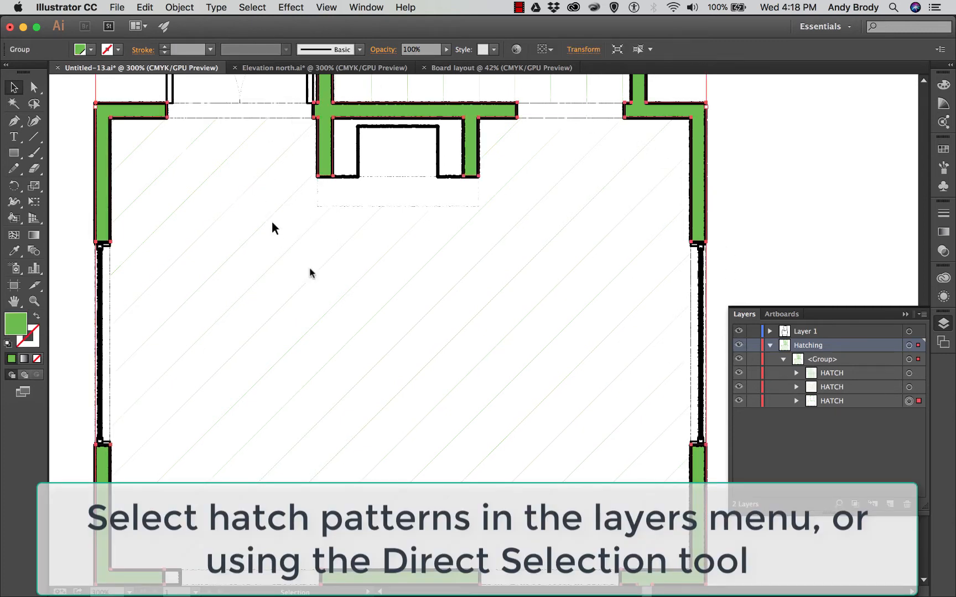
{"action": "left_click", "coordinate": [82, 50]}
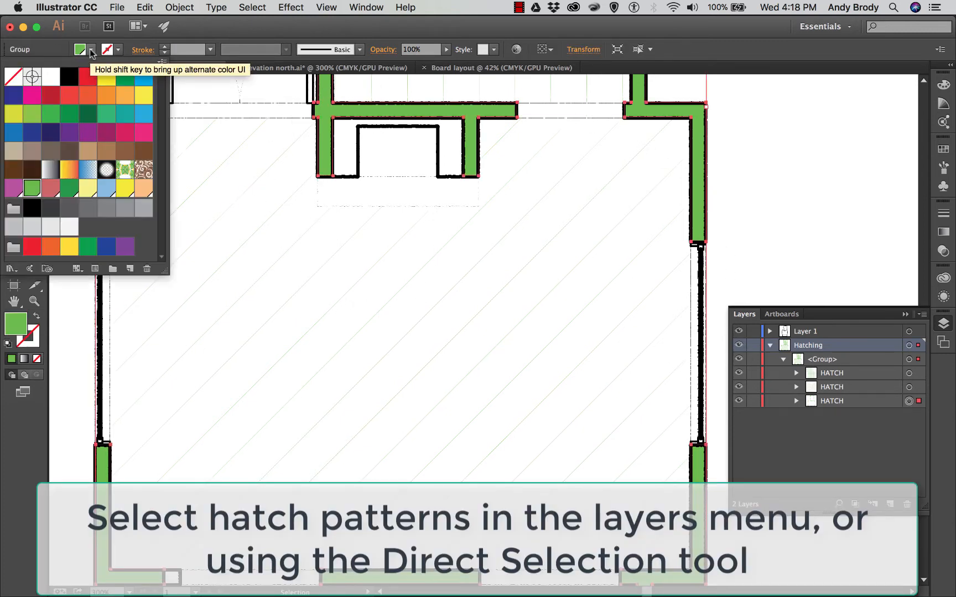
{"action": "left_click", "coordinate": [13, 150]}
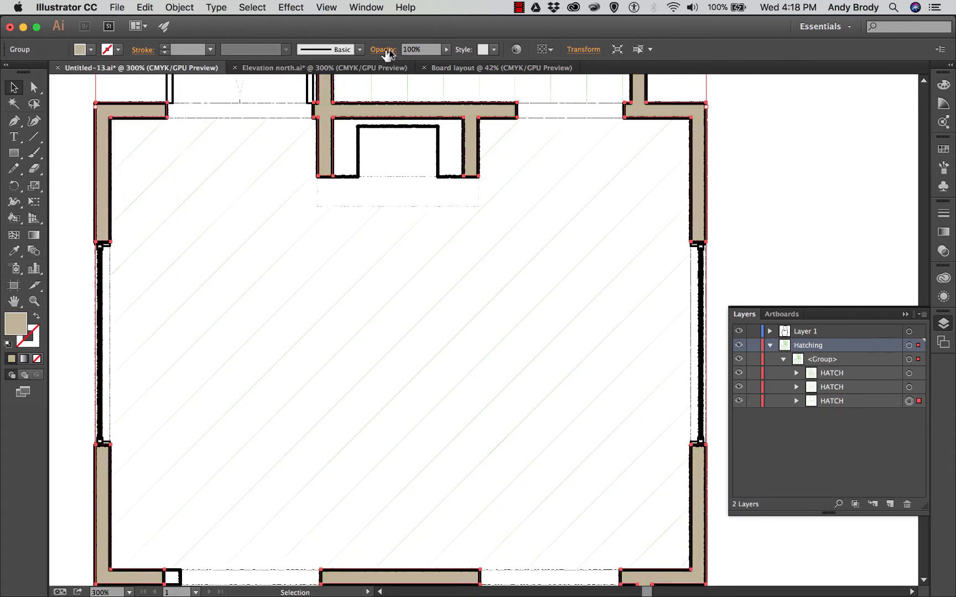
{"action": "left_click", "coordinate": [447, 56]}
{"action": "left_click_drag", "start_coordinate": [446, 61], "coordinate": [437, 60]}
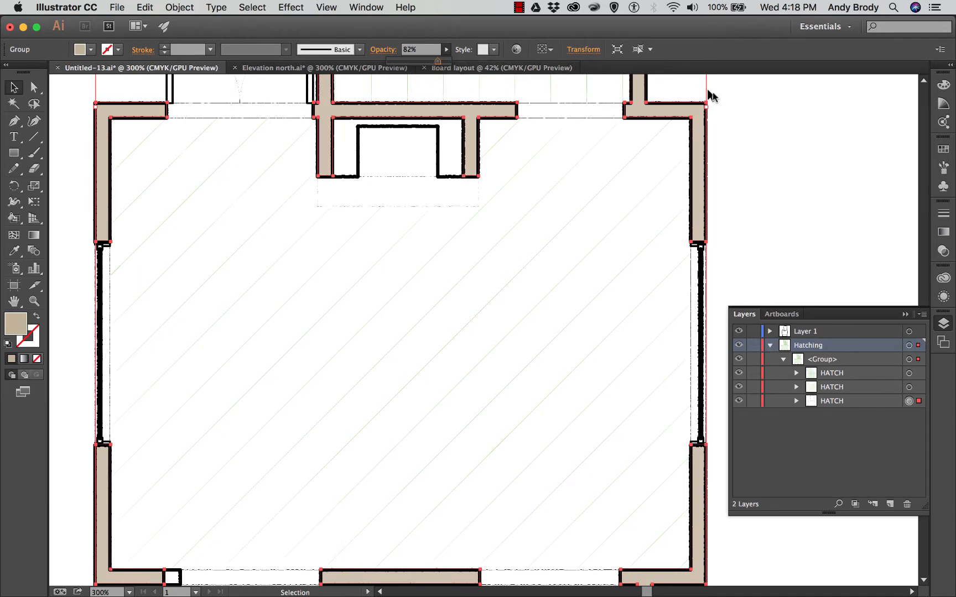
{"action": "left_click", "coordinate": [796, 129]}
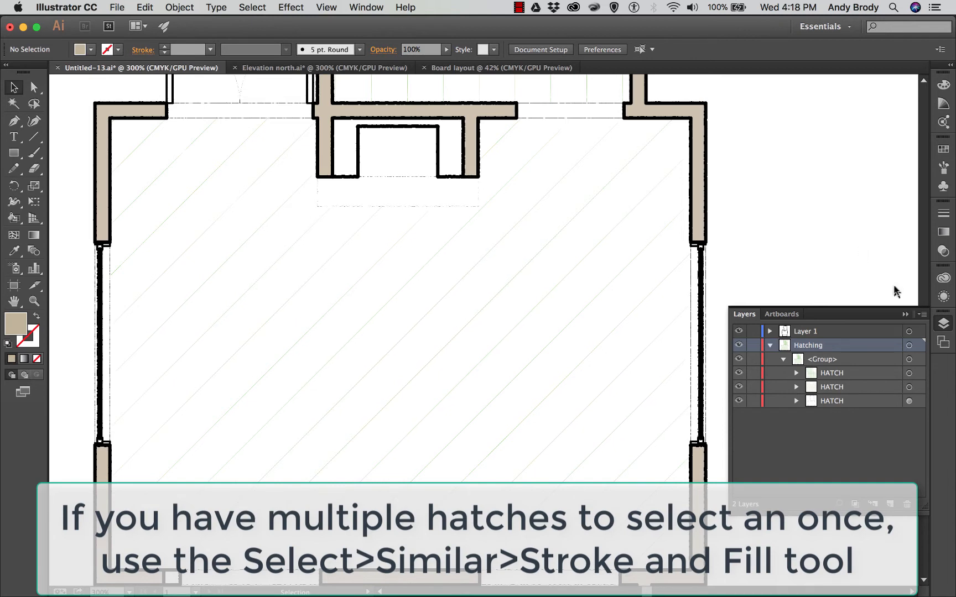
Step: Show the transparency settings with the blending mode and opacity options, and close them again
{"action": "left_click", "coordinate": [906, 314]}
{"action": "left_click", "coordinate": [942, 251]}
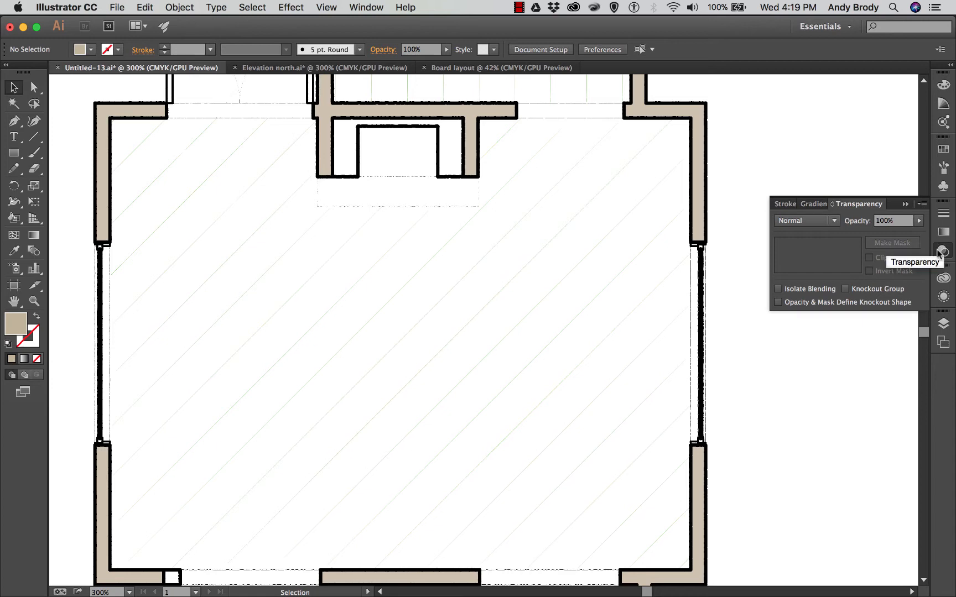
{"action": "left_click", "coordinate": [905, 204]}
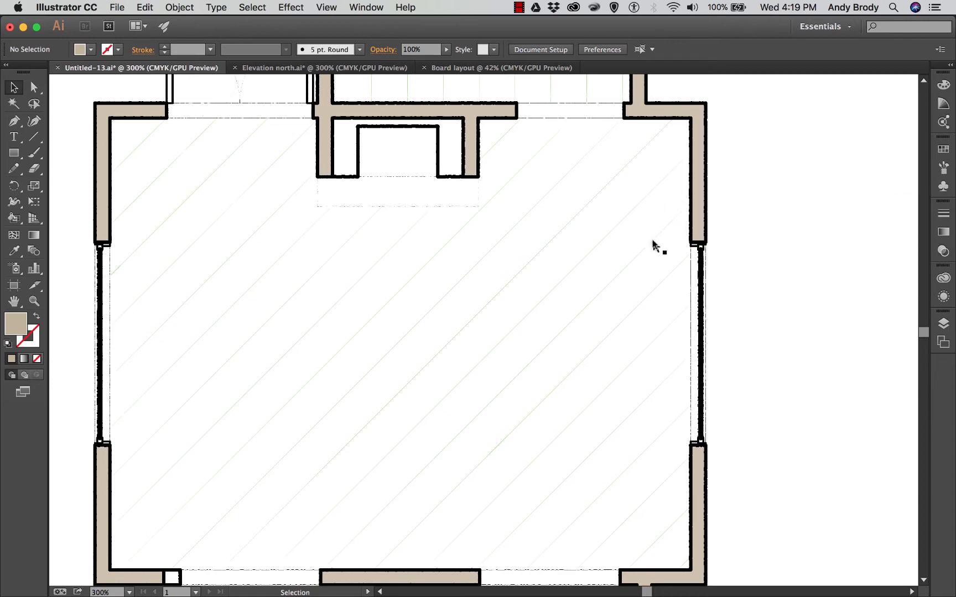
Step: Apply the 6.00 bristle brush to the diagonal floor hatch and set its stroke weight to 0.75 pt
{"action": "left_click", "coordinate": [943, 324]}
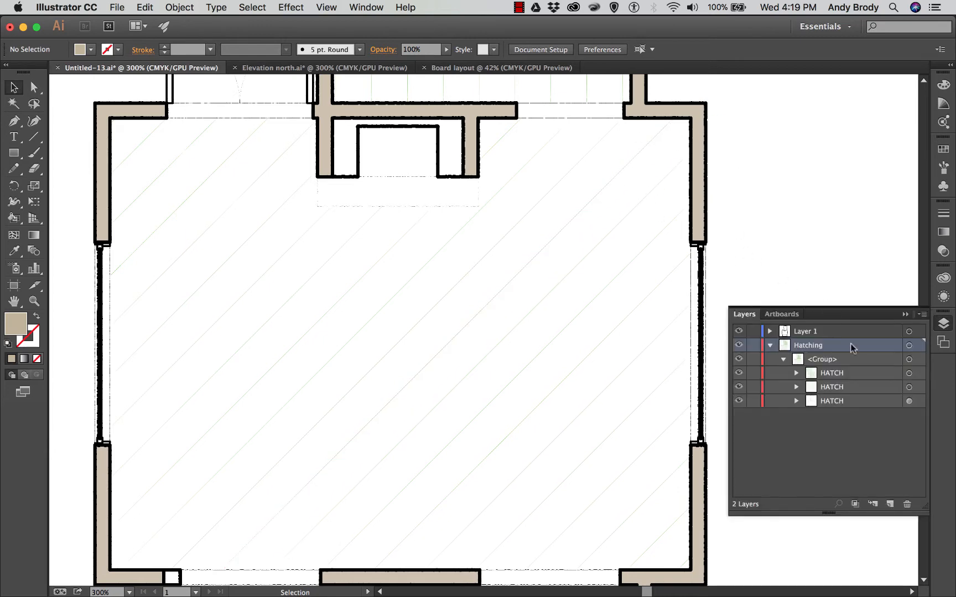
{"action": "left_click", "coordinate": [830, 387]}
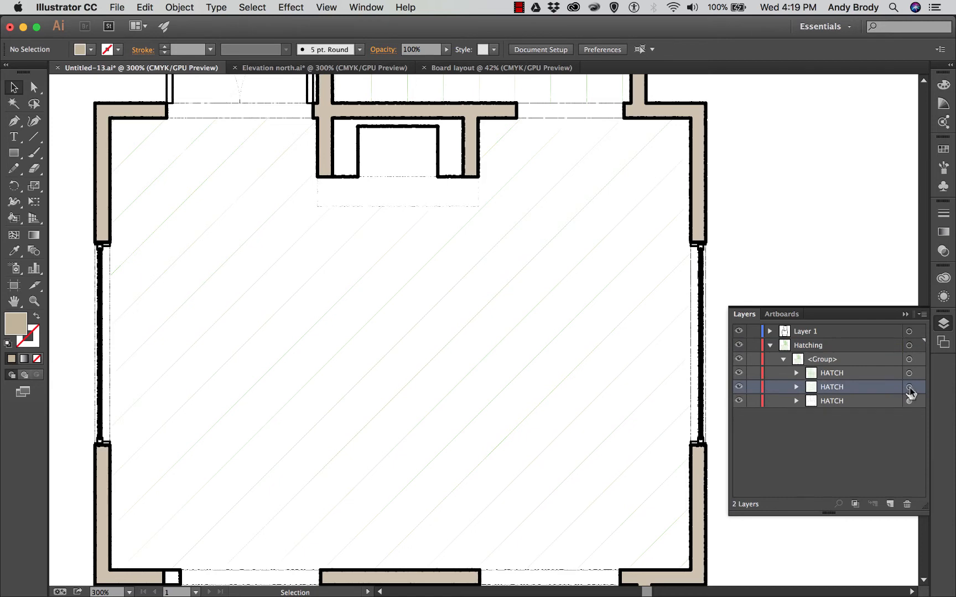
{"action": "left_click", "coordinate": [909, 388]}
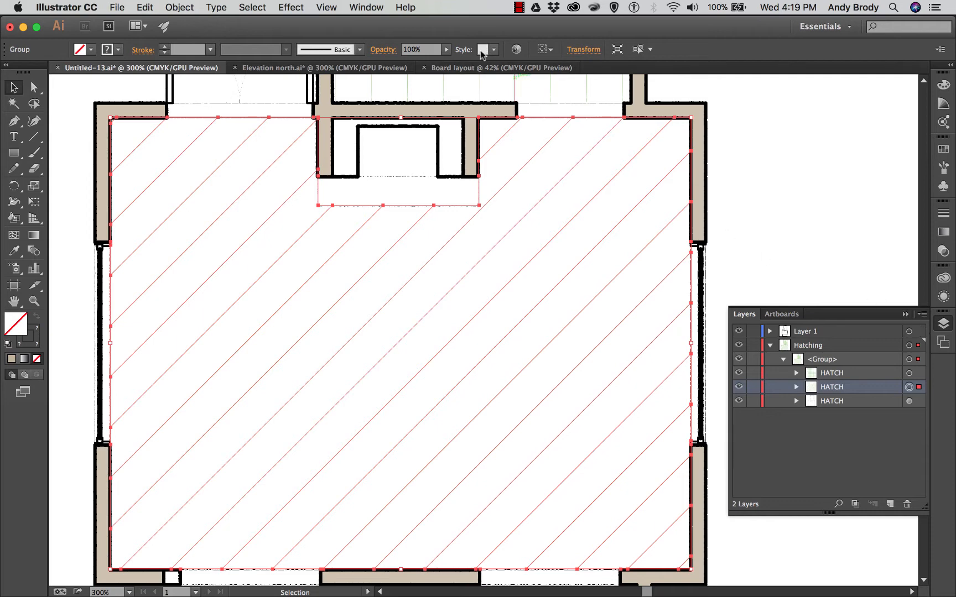
{"action": "left_click", "coordinate": [360, 50]}
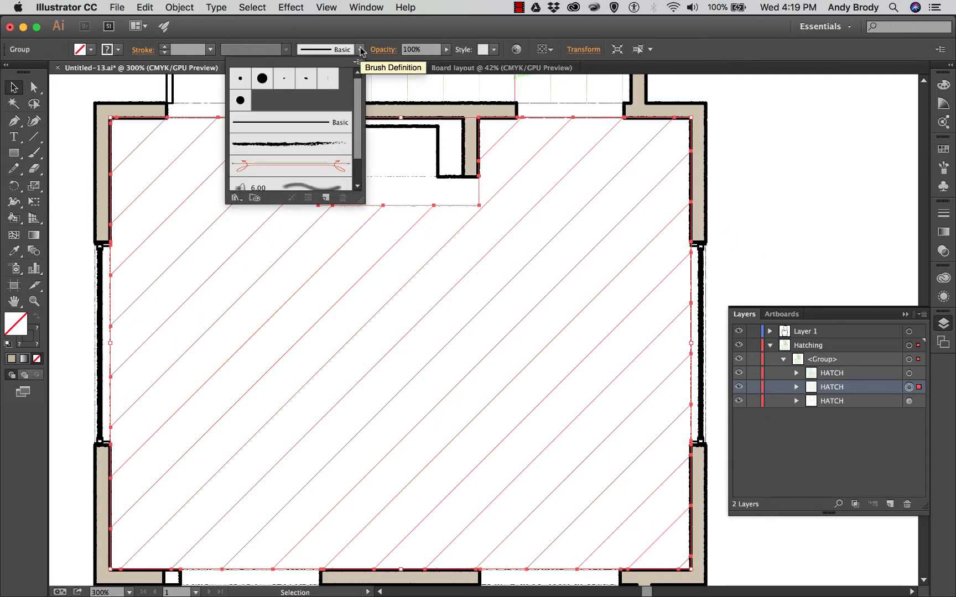
{"action": "scroll", "coordinate": [357, 127], "scroll_direction": "down", "scroll_amount": 2}
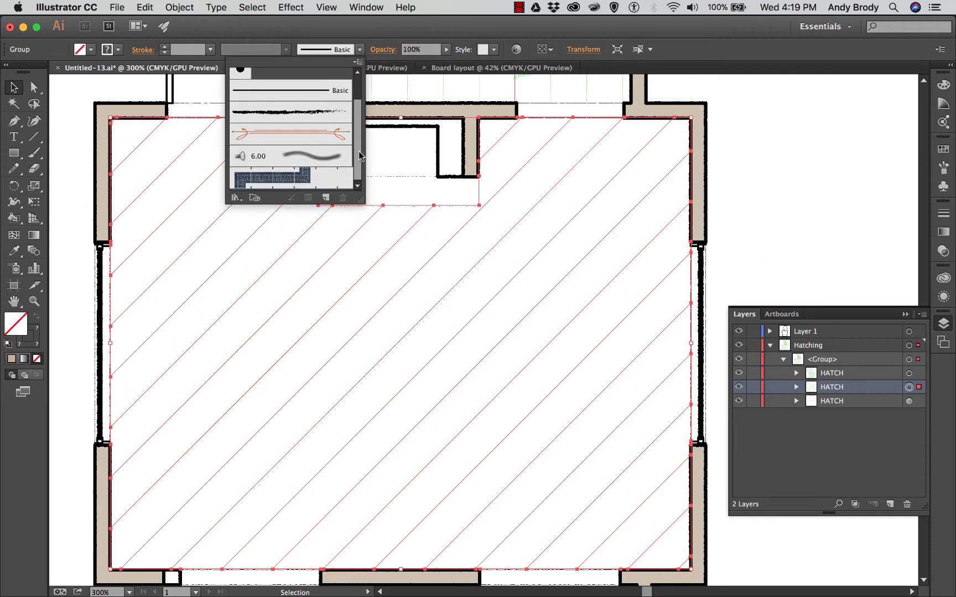
{"action": "left_click", "coordinate": [299, 159]}
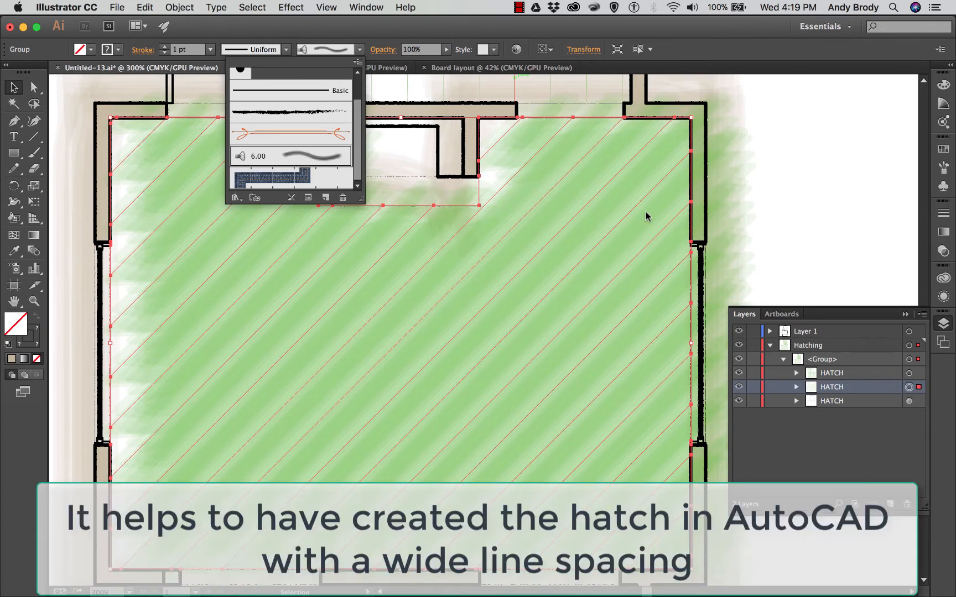
{"action": "left_click", "coordinate": [210, 50]}
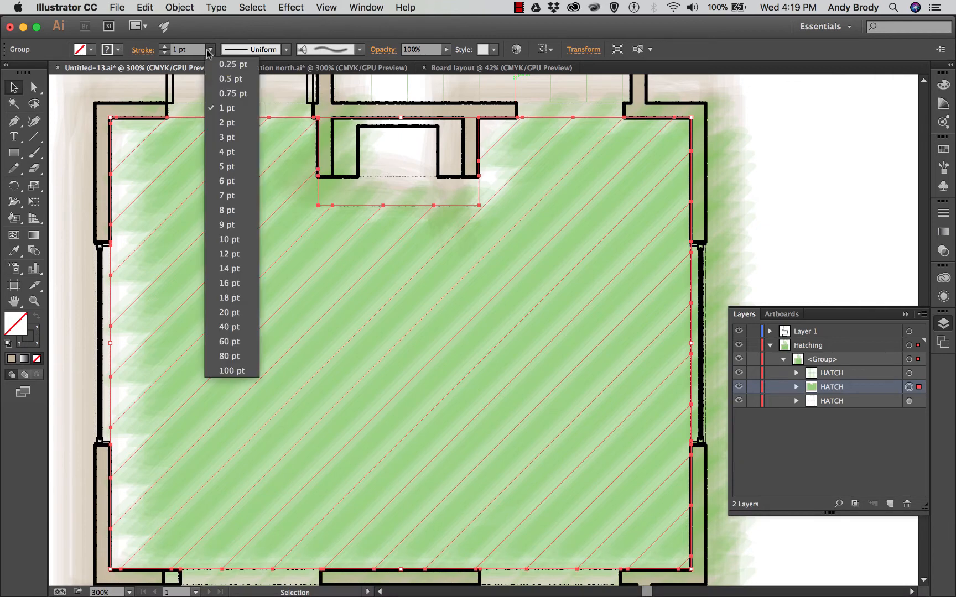
{"action": "left_click", "coordinate": [230, 93]}
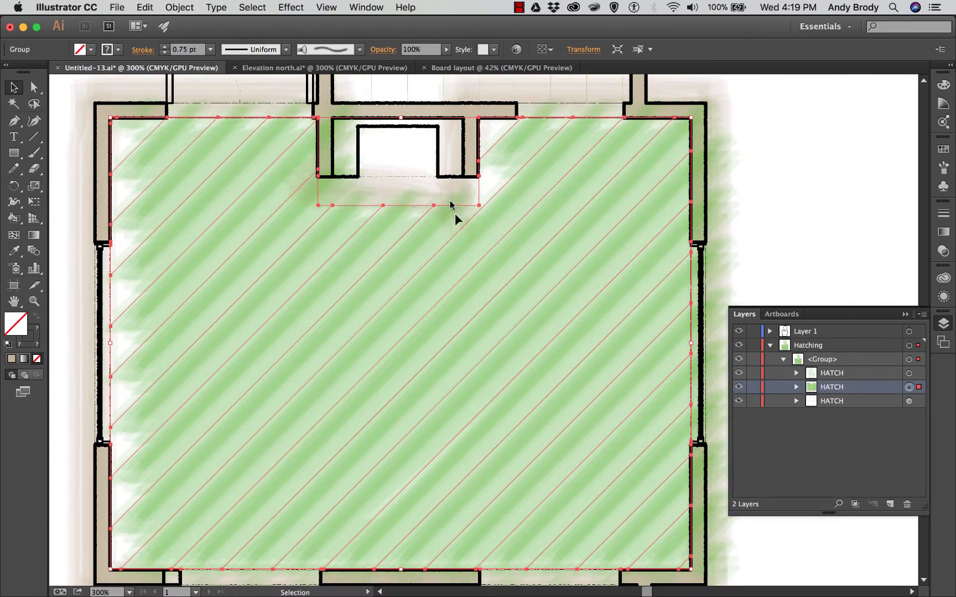
Step: Open the Roughen effect for the diagonal floor hatch, set its detail to 2/in and size to 1%, and preview it
{"action": "left_click", "coordinate": [326, 7]}
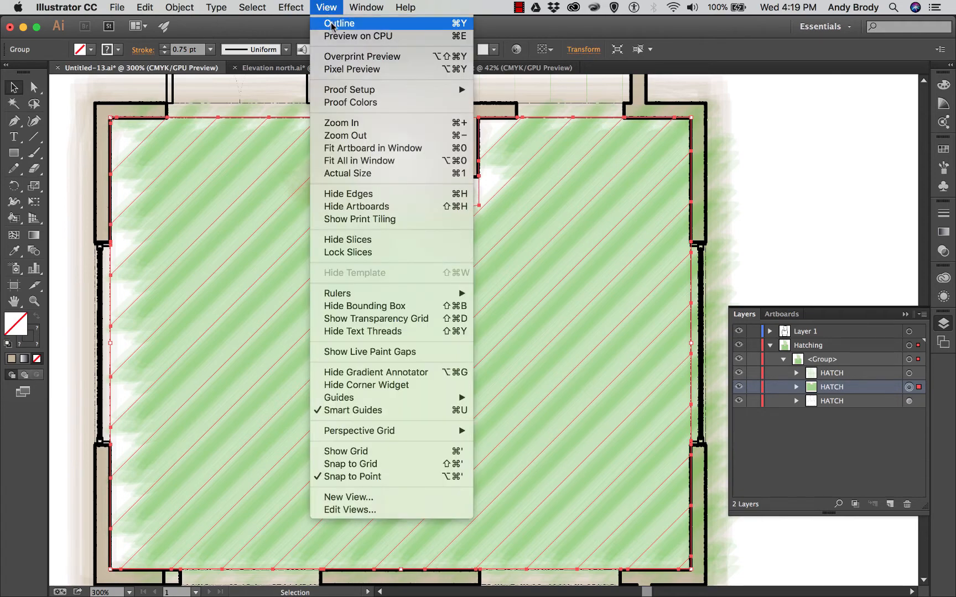
{"action": "mouse_move", "coordinate": [299, 10]}
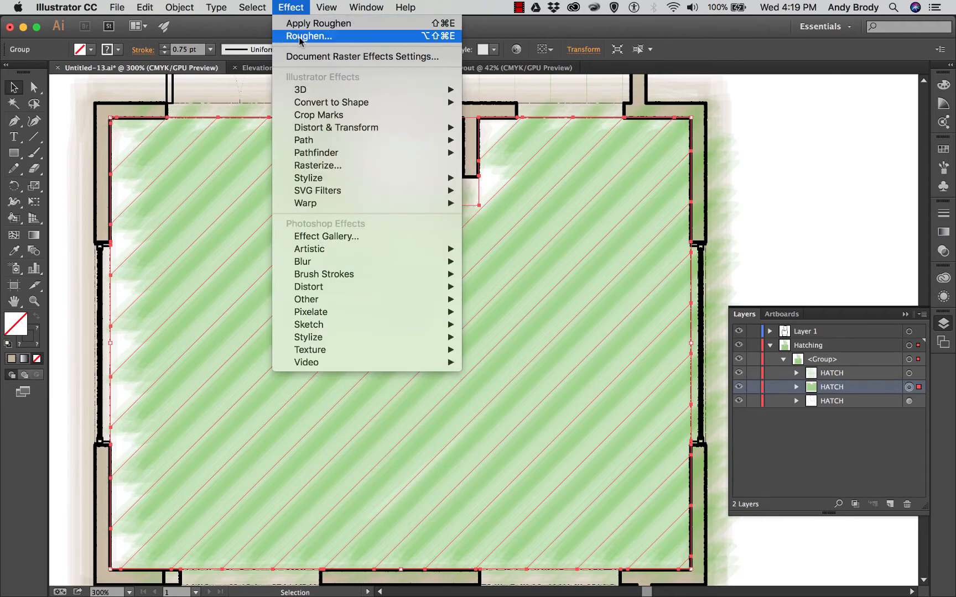
{"action": "left_click", "coordinate": [299, 37]}
{"action": "left_click_drag", "start_coordinate": [622, 125], "coordinate": [662, 140]}
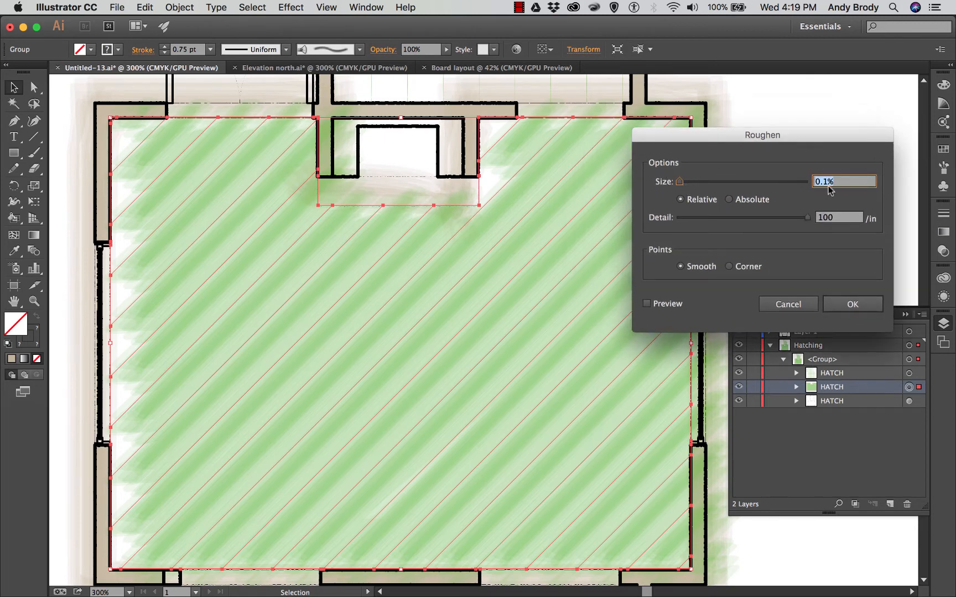
{"action": "left_click", "coordinate": [835, 217]}
{"action": "key", "text": "BackSpace"}
{"action": "key", "text": "BackSpace"}
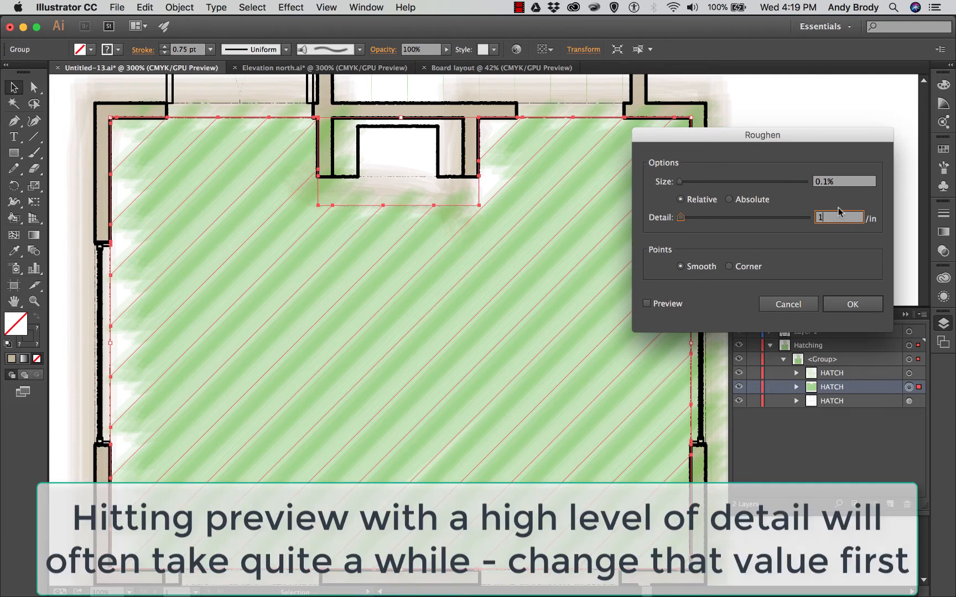
{"action": "key", "text": "BackSpace"}
{"action": "type", "text": "2"}
{"action": "left_click", "coordinate": [818, 182]}
{"action": "key", "text": "BackSpace"}
{"action": "key", "text": "BackSpace"}
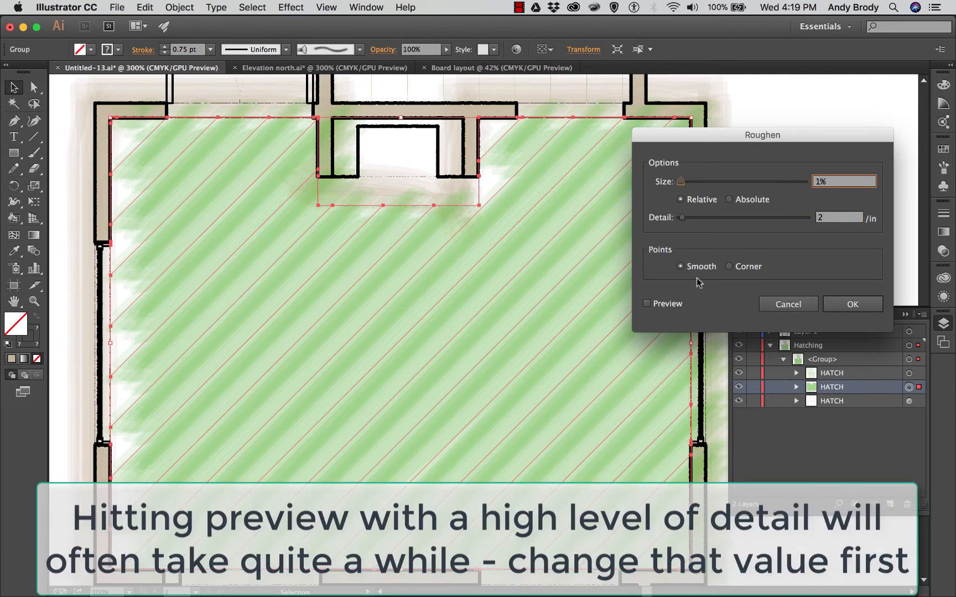
{"action": "left_click", "coordinate": [671, 306]}
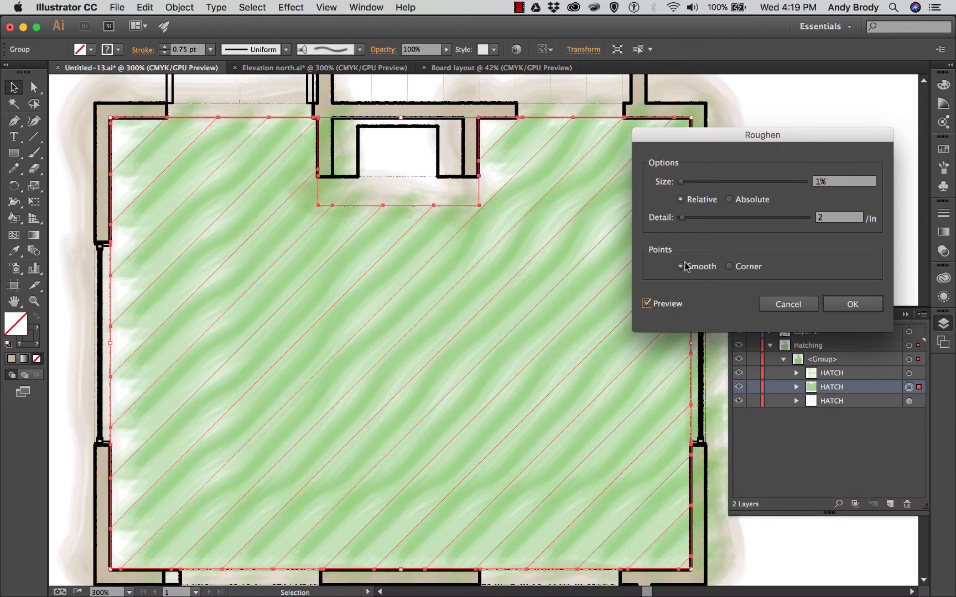
Step: Try a Roughen size of 0.1%, settle on 0.4% and apply the effect to the diagonal floor hatch
{"action": "left_click", "coordinate": [818, 181]}
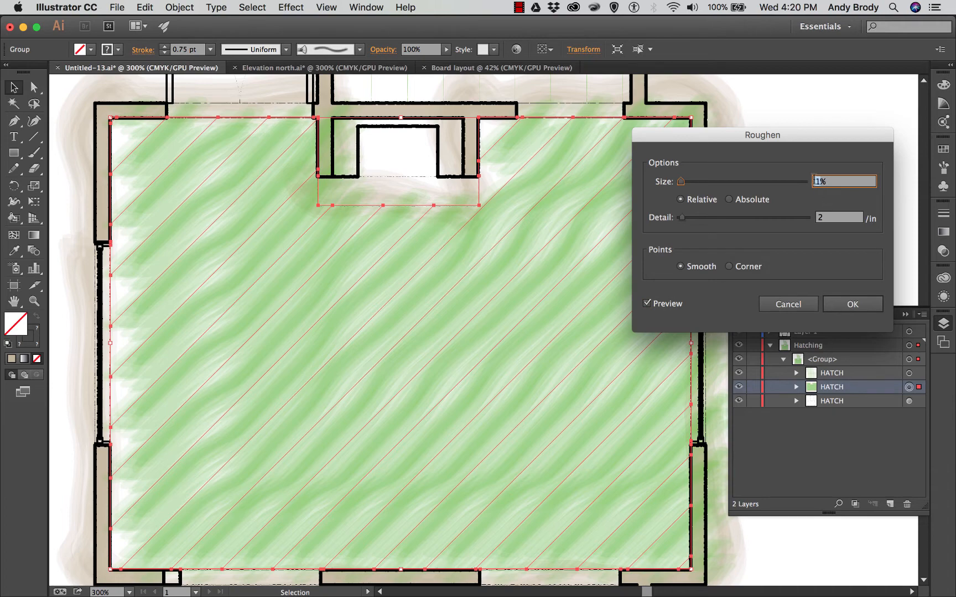
{"action": "type", "text": ".1"}
{"action": "left_click", "coordinate": [846, 218]}
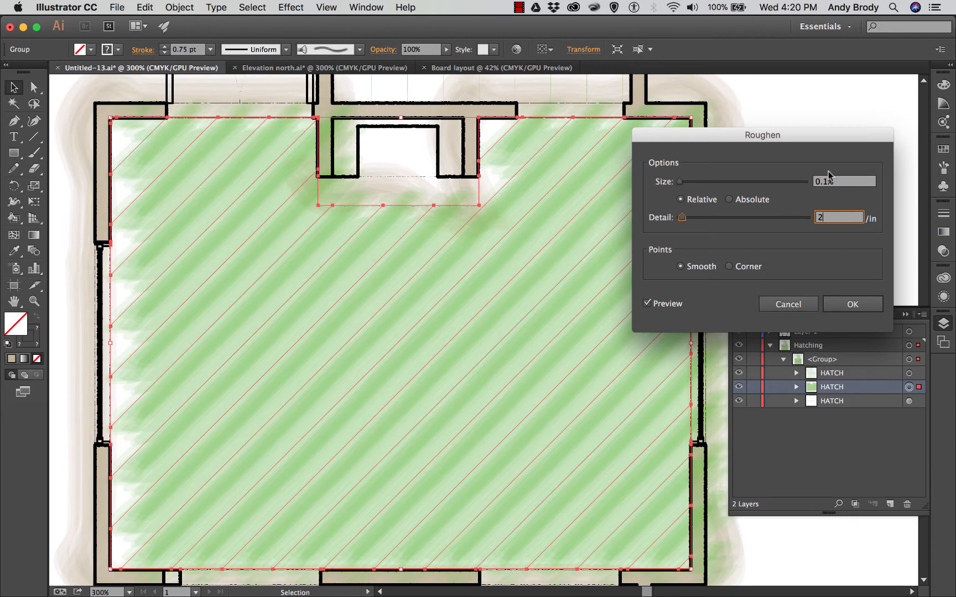
{"action": "left_click", "coordinate": [828, 181]}
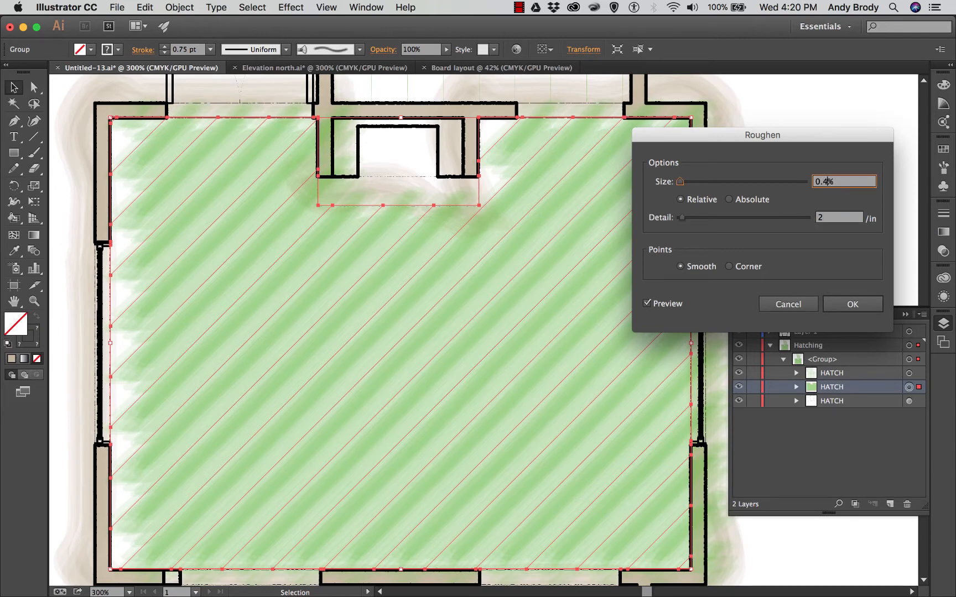
{"action": "key", "text": "Return"}
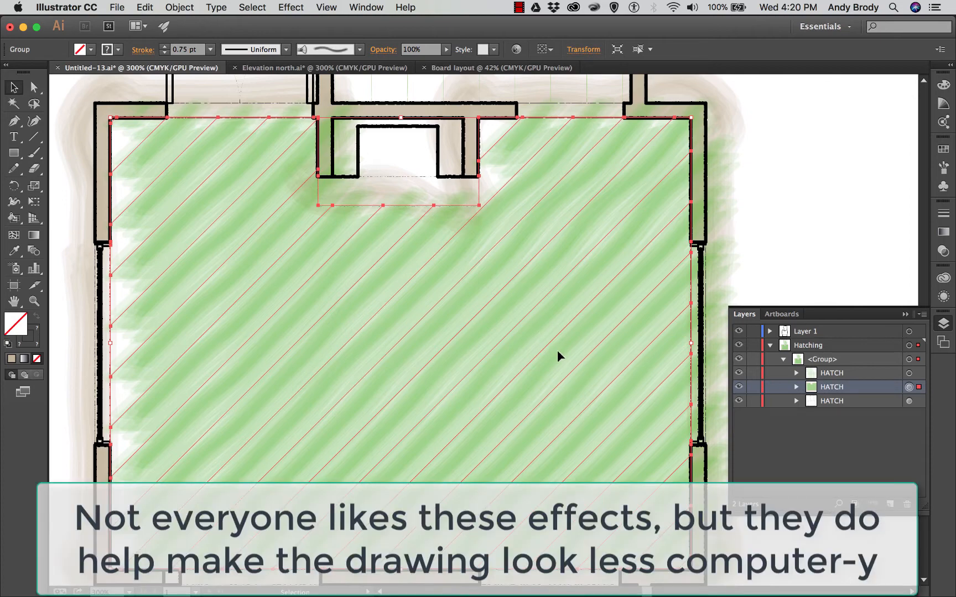
Step: Nudge the diagonal floor hatch seven small increments to the left to center its brush strokes between the room's walls
{"action": "key", "text": "Left"}
{"action": "key", "text": "Left"}
{"action": "key", "text": "Left"}
{"action": "key", "text": "Left"}
{"action": "key", "text": "Left"}
{"action": "key", "text": "Left"}
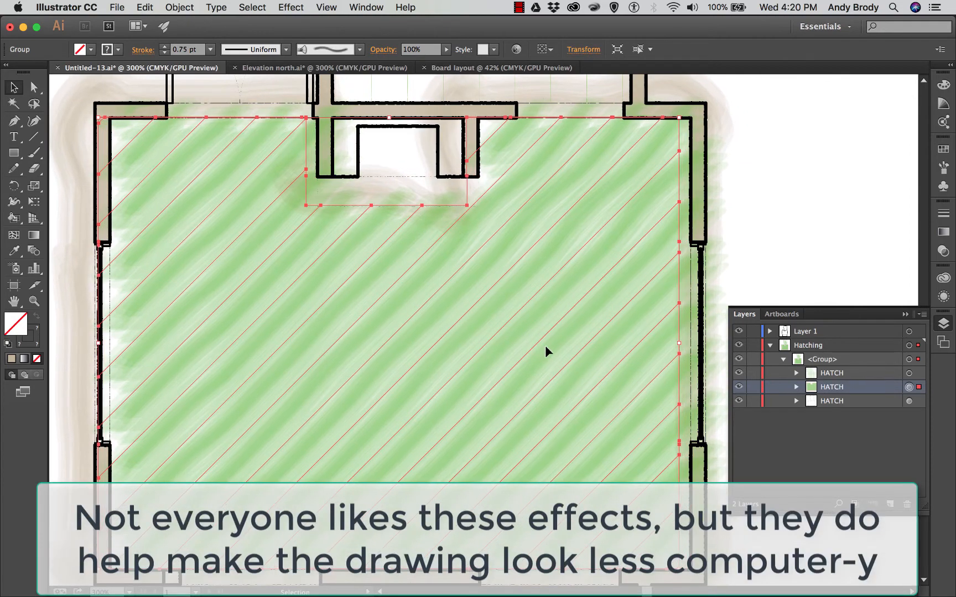
{"action": "key", "text": "Left"}
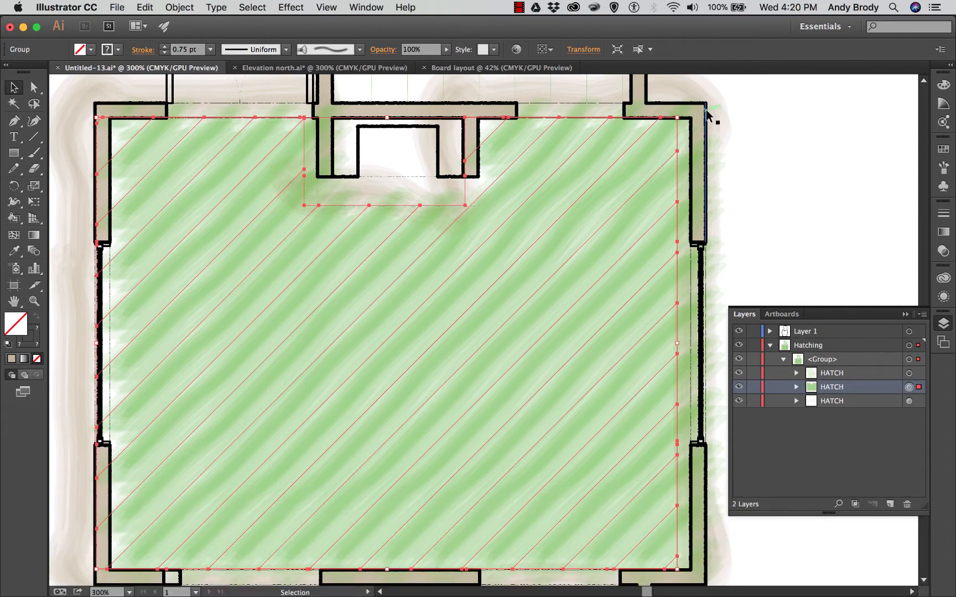
Step: Deselect the hatch and hide Layer 1 and the wall hatch to isolate the floor hatches
{"action": "left_click", "coordinate": [739, 346]}
{"action": "left_click", "coordinate": [738, 345]}
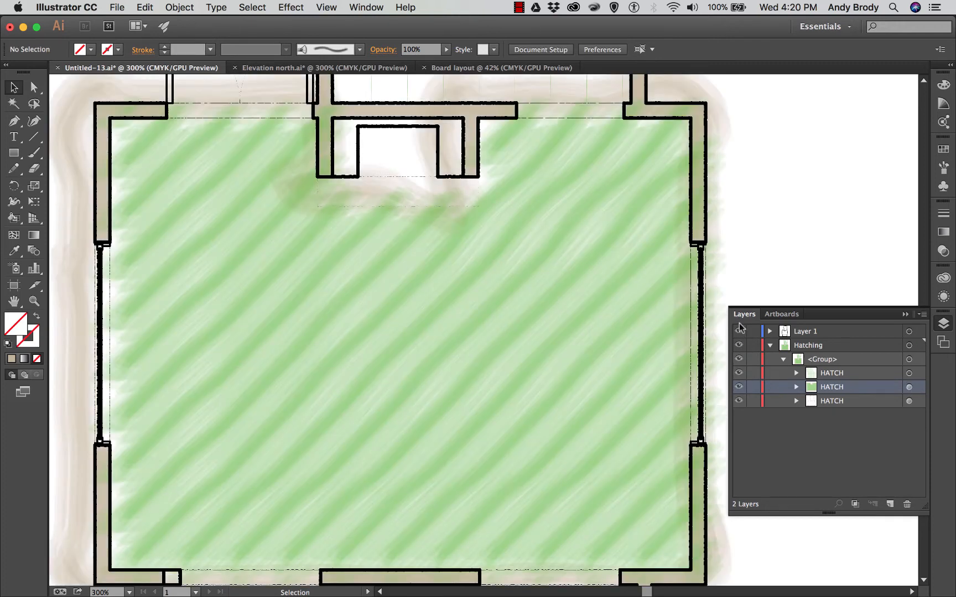
{"action": "left_click", "coordinate": [739, 330]}
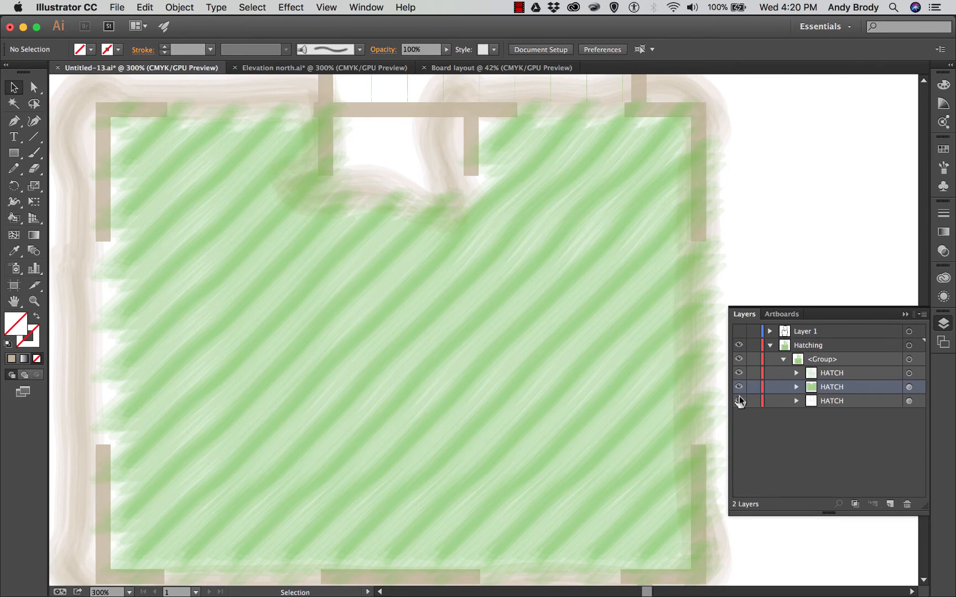
{"action": "left_click", "coordinate": [739, 401]}
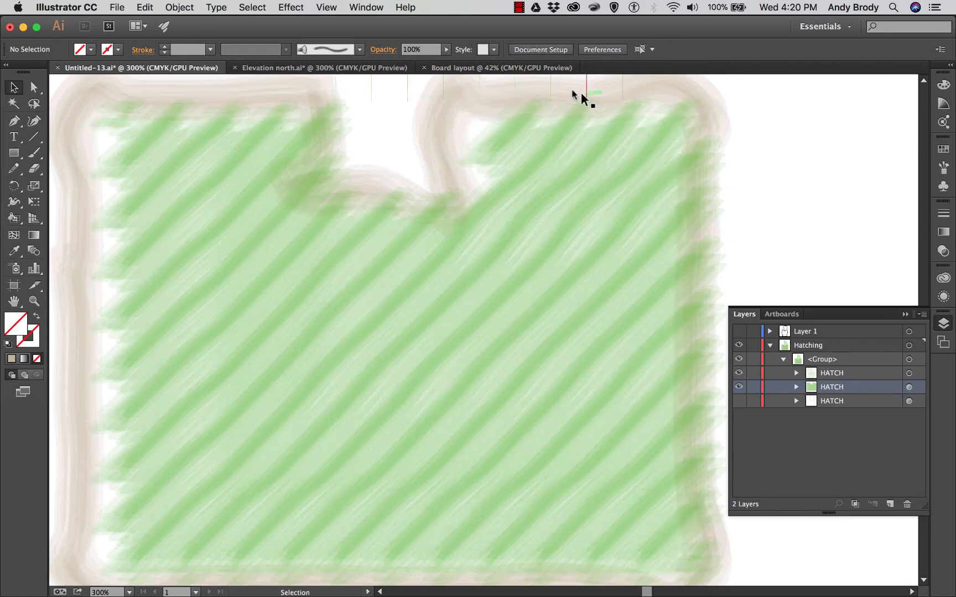
Step: Delete the beige outline path around the diagonal floor hatch, and show Layer 1 and the wall hatch again
{"action": "left_click", "coordinate": [32, 86]}
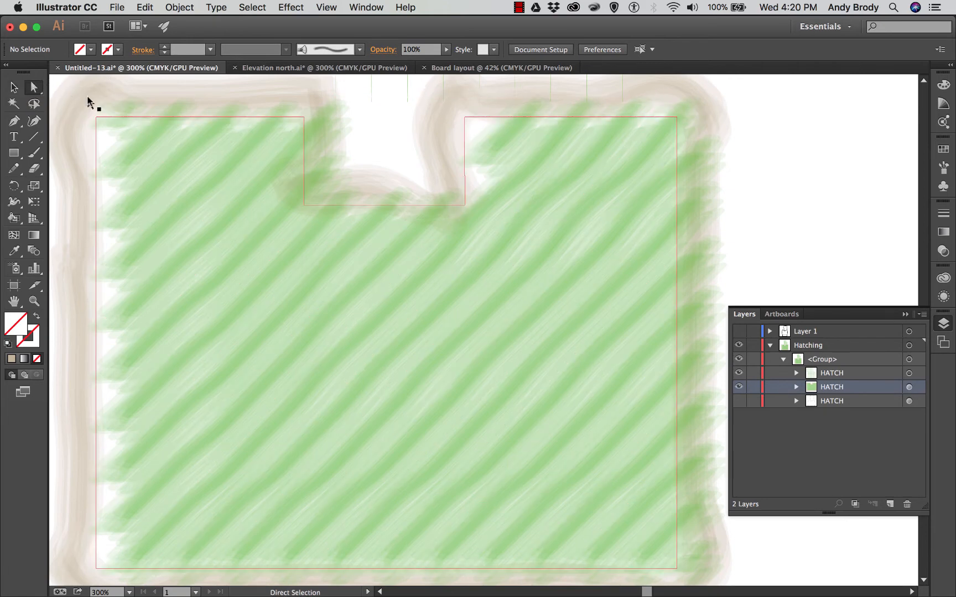
{"action": "left_click", "coordinate": [130, 97]}
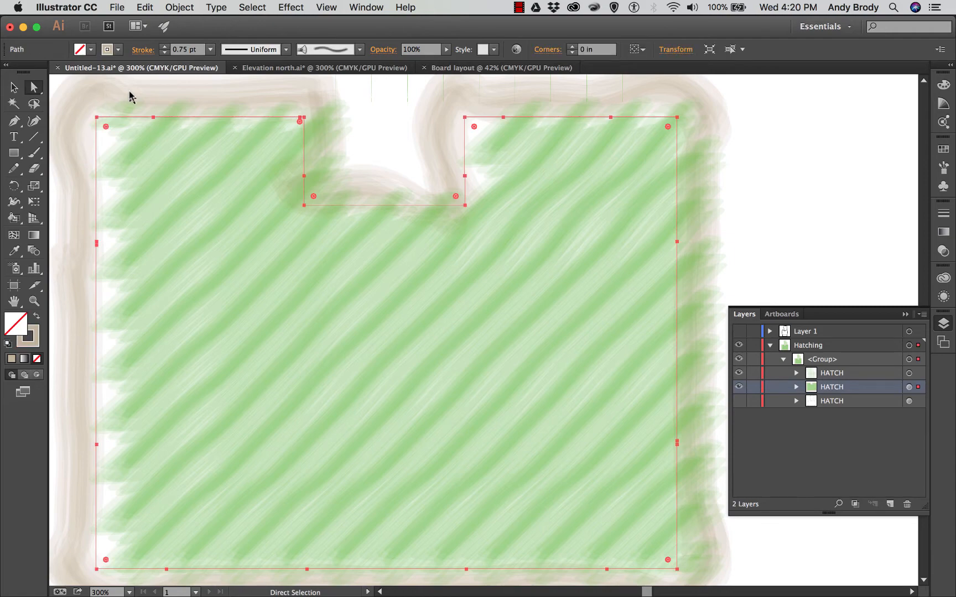
{"action": "key", "text": "Delete"}
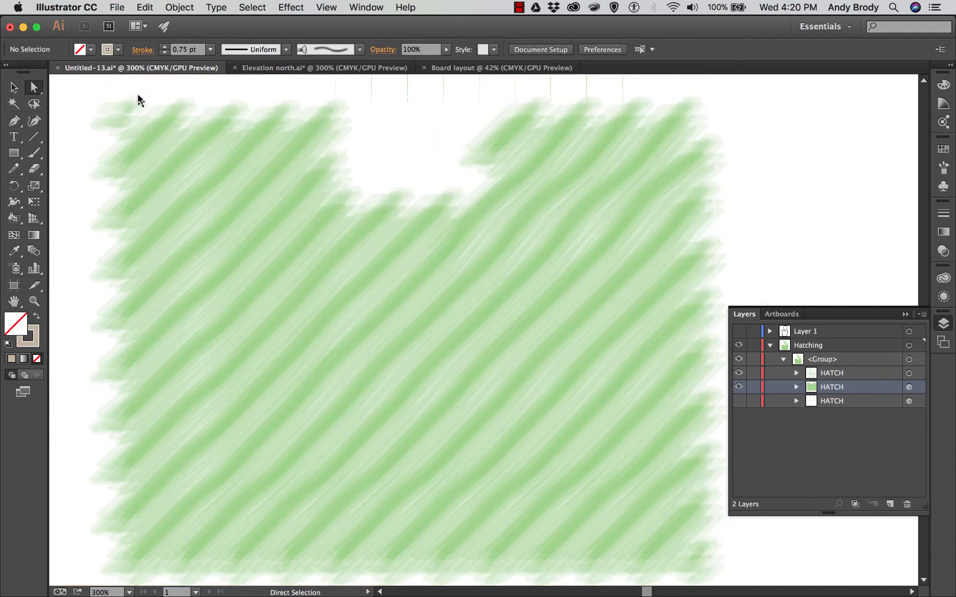
{"action": "left_click", "coordinate": [739, 331]}
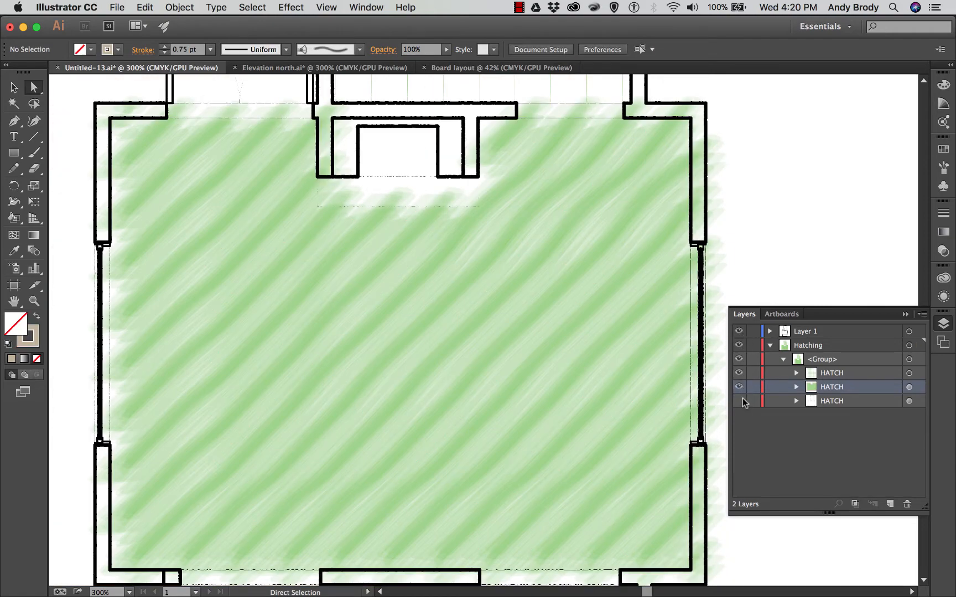
{"action": "left_click", "coordinate": [739, 400]}
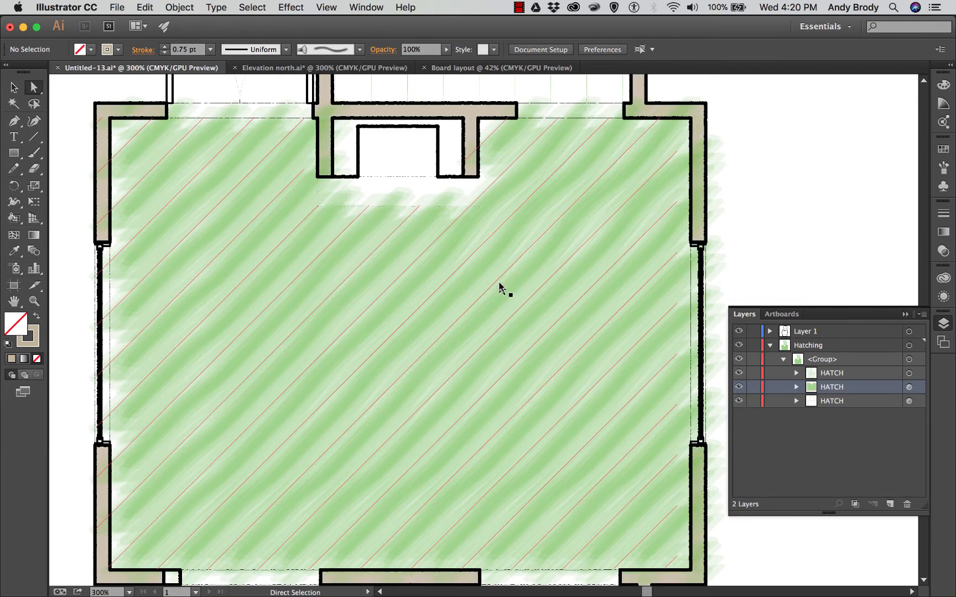
Step: Apply the 6.00 bristle brush to the whole square-grid floor hatch and set its stroke weight to 0.25 pt
{"action": "scroll", "coordinate": [567, 283], "scroll_direction": "up", "scroll_amount": 3}
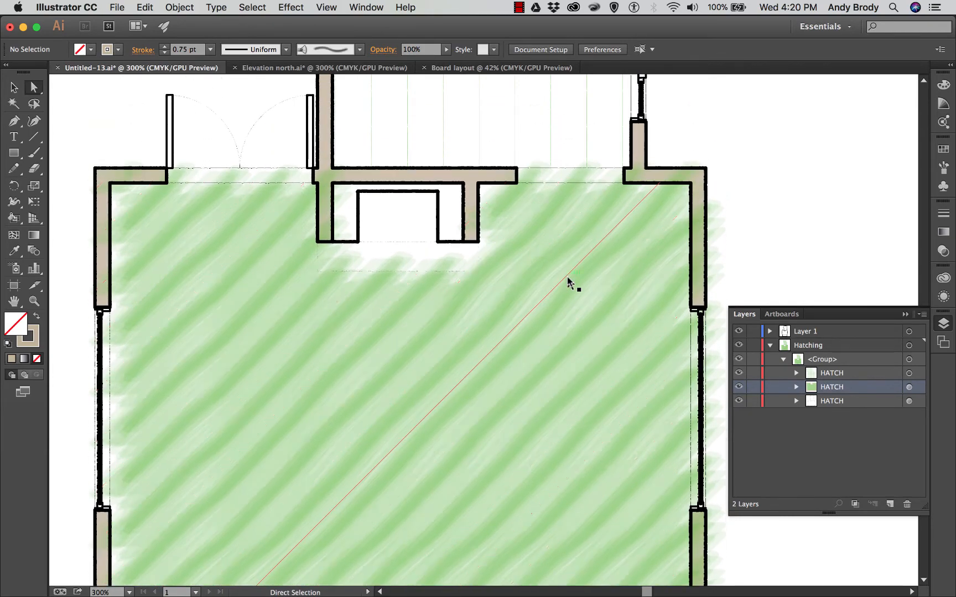
{"action": "scroll", "coordinate": [566, 279], "scroll_direction": "up", "scroll_amount": 15}
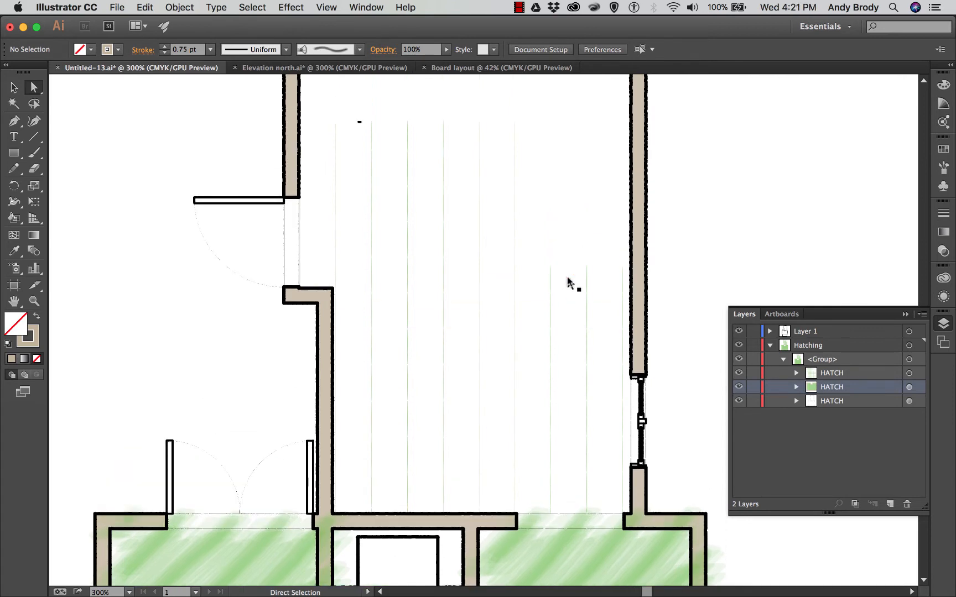
{"action": "left_click", "coordinate": [515, 269]}
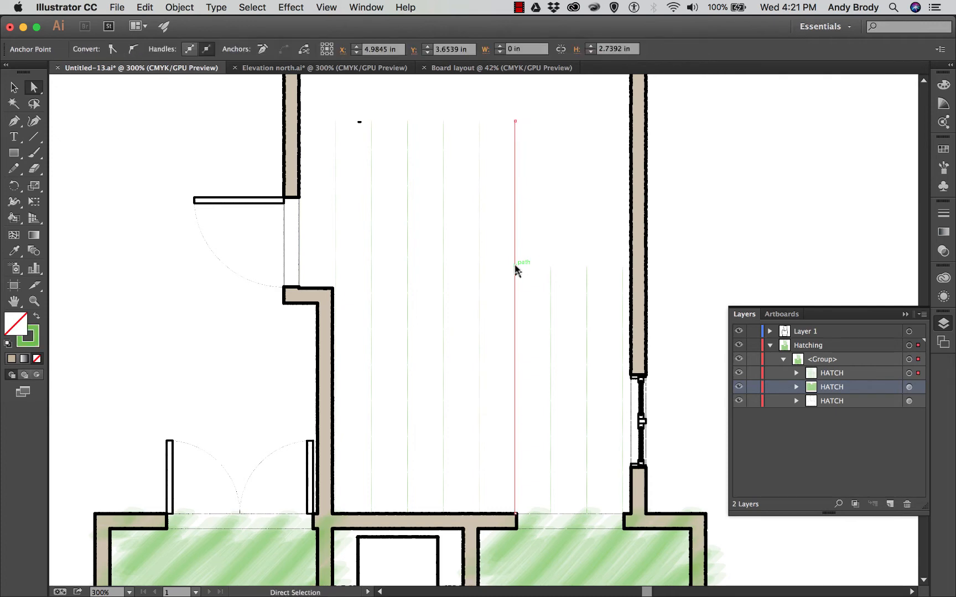
{"action": "left_click", "coordinate": [14, 87]}
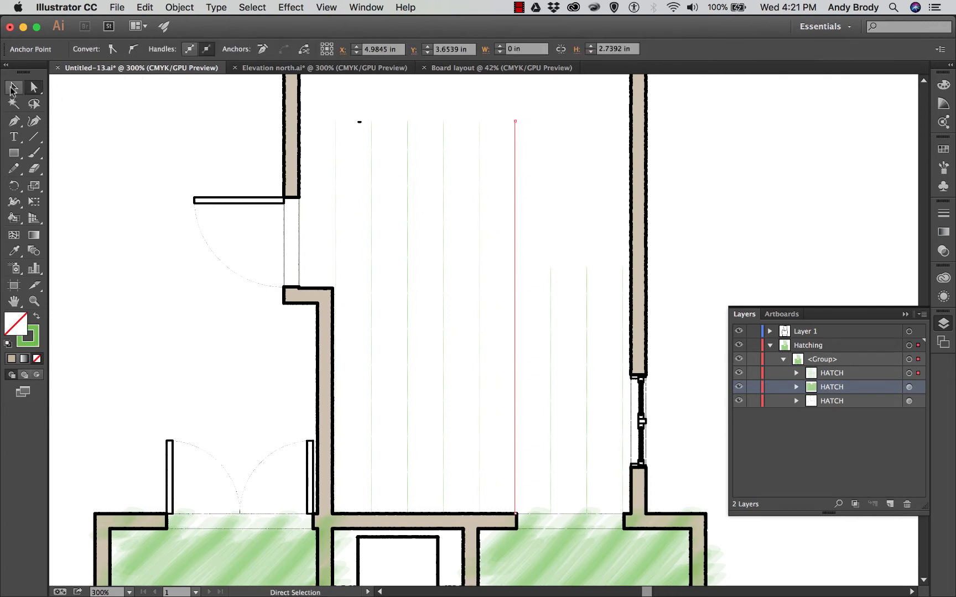
{"action": "left_click", "coordinate": [153, 150]}
{"action": "left_click", "coordinate": [908, 374]}
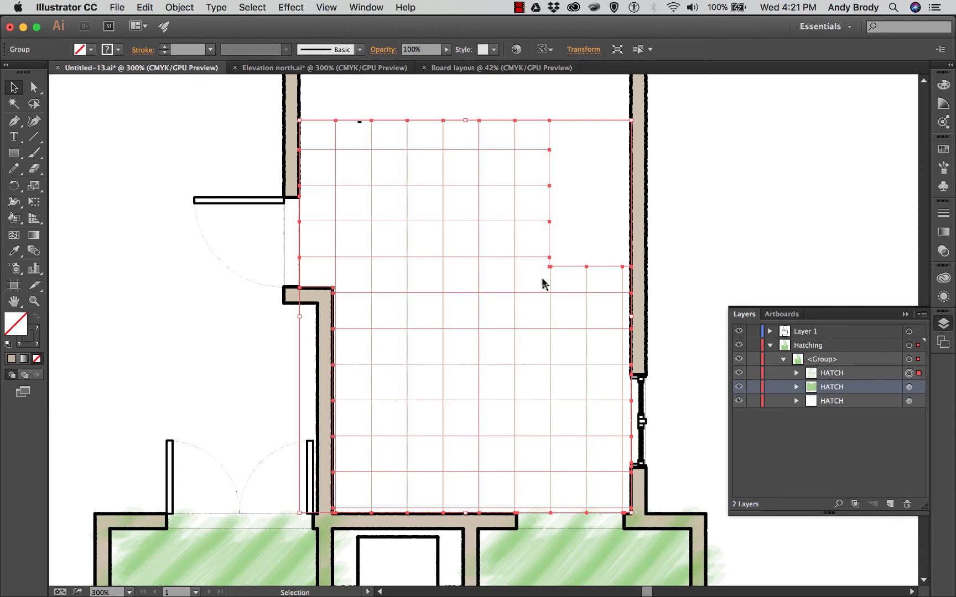
{"action": "scroll", "coordinate": [459, 288], "scroll_direction": "down", "scroll_amount": 1}
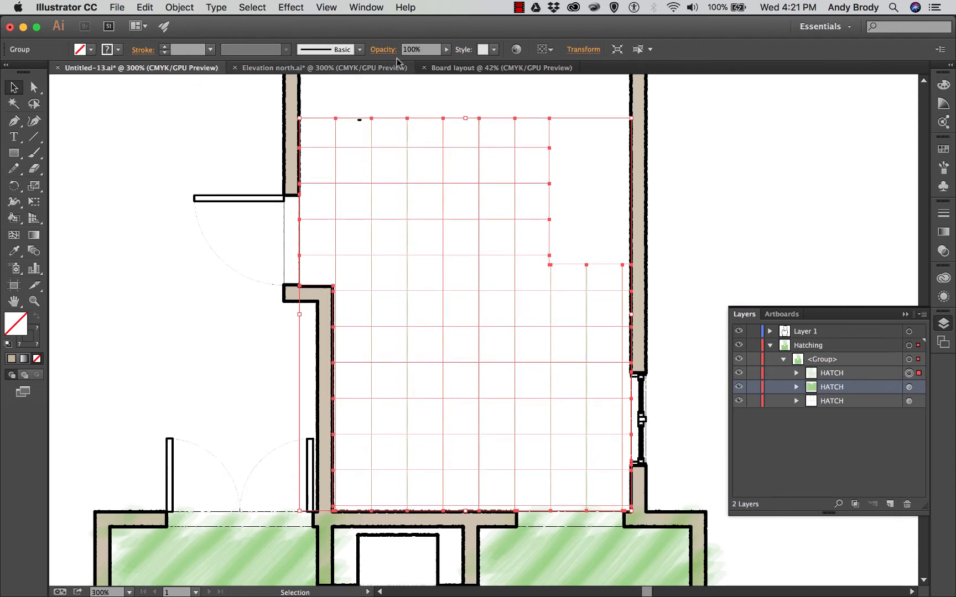
{"action": "left_click", "coordinate": [360, 49]}
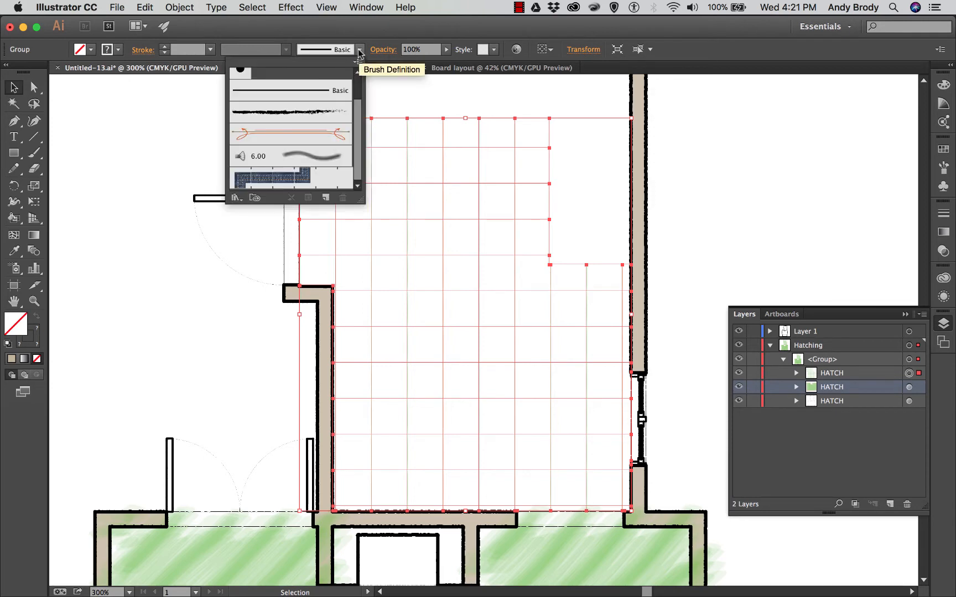
{"action": "left_click", "coordinate": [321, 158]}
{"action": "left_click", "coordinate": [211, 51]}
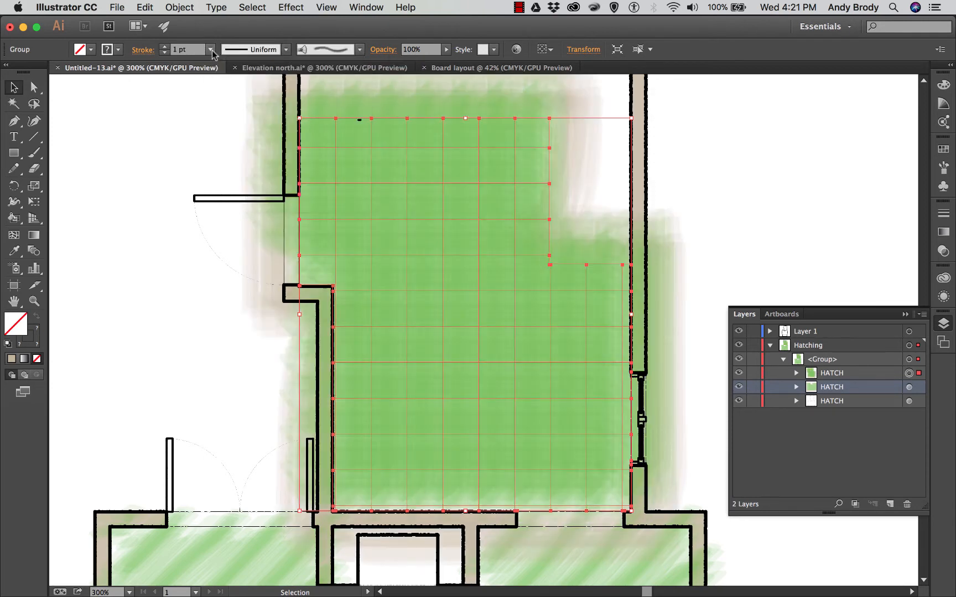
{"action": "left_click", "coordinate": [211, 51]}
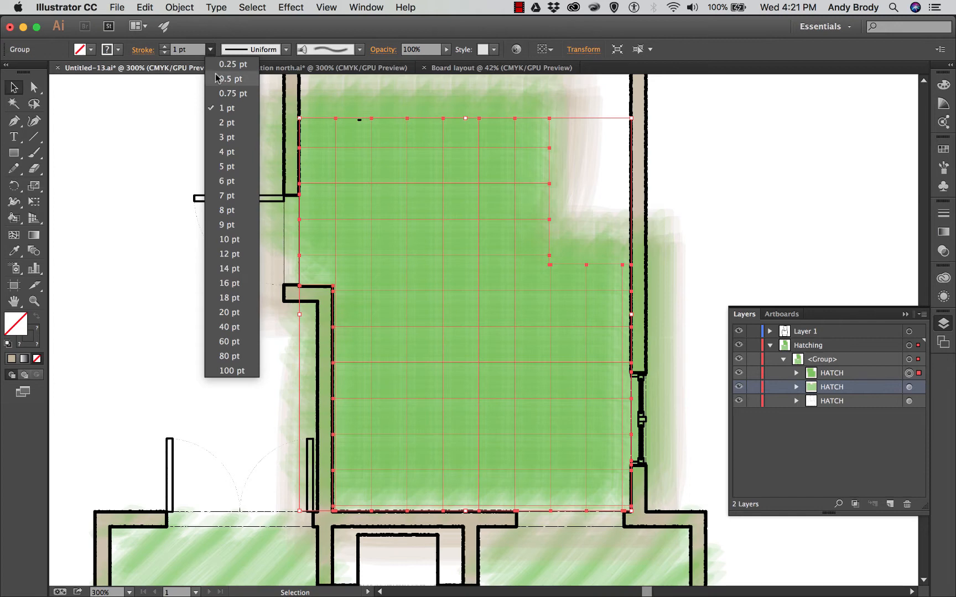
{"action": "left_click", "coordinate": [221, 65]}
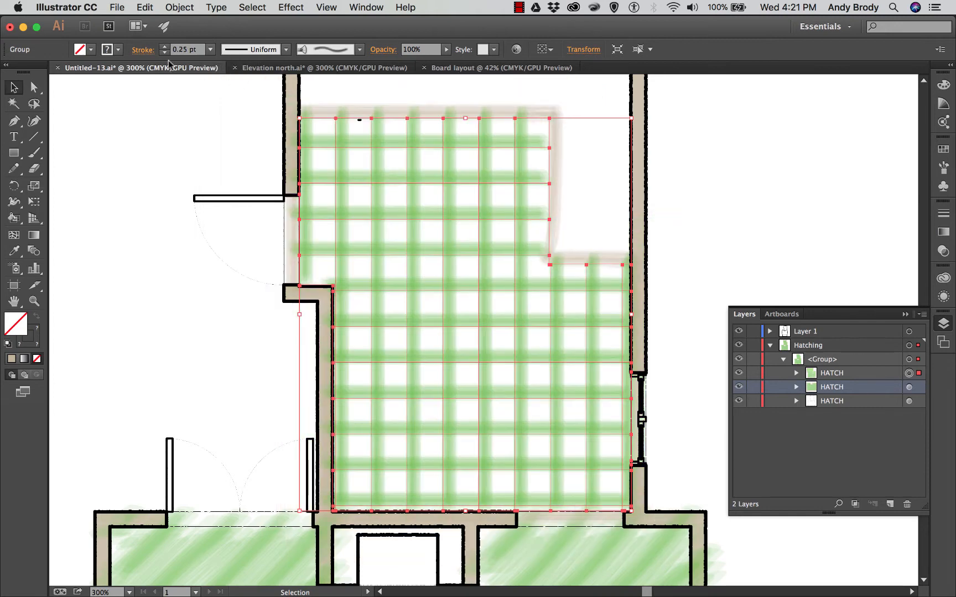
Step: Change the stroke color of the square-grid floor hatch to a light gray swatch
{"action": "left_click", "coordinate": [118, 50]}
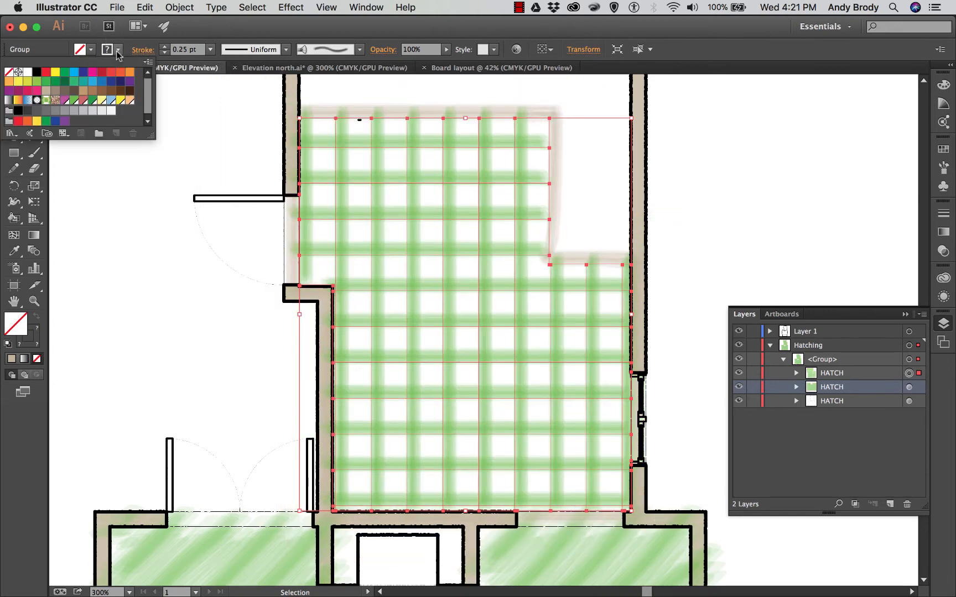
{"action": "left_click", "coordinate": [82, 110]}
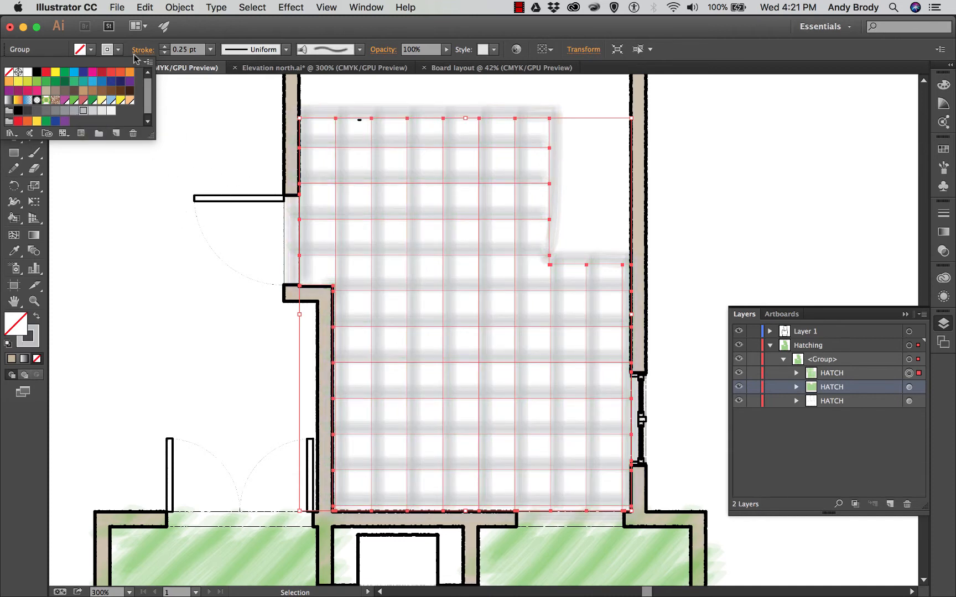
{"action": "left_click", "coordinate": [108, 49]}
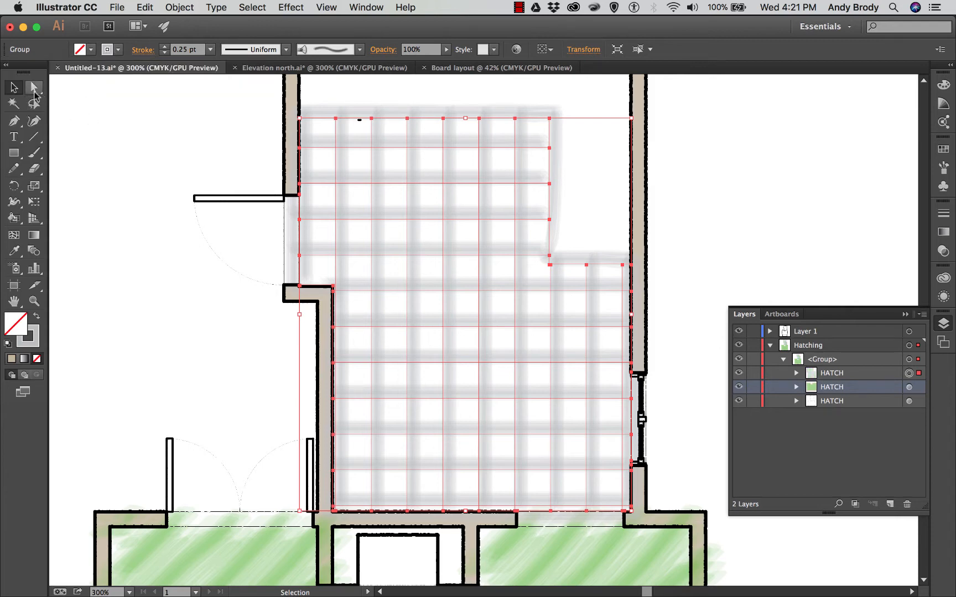
Step: Delete the outline path that borders the square-grid floor hatch, keeping its grid lines
{"action": "left_click", "coordinate": [35, 93]}
{"action": "left_click", "coordinate": [323, 120]}
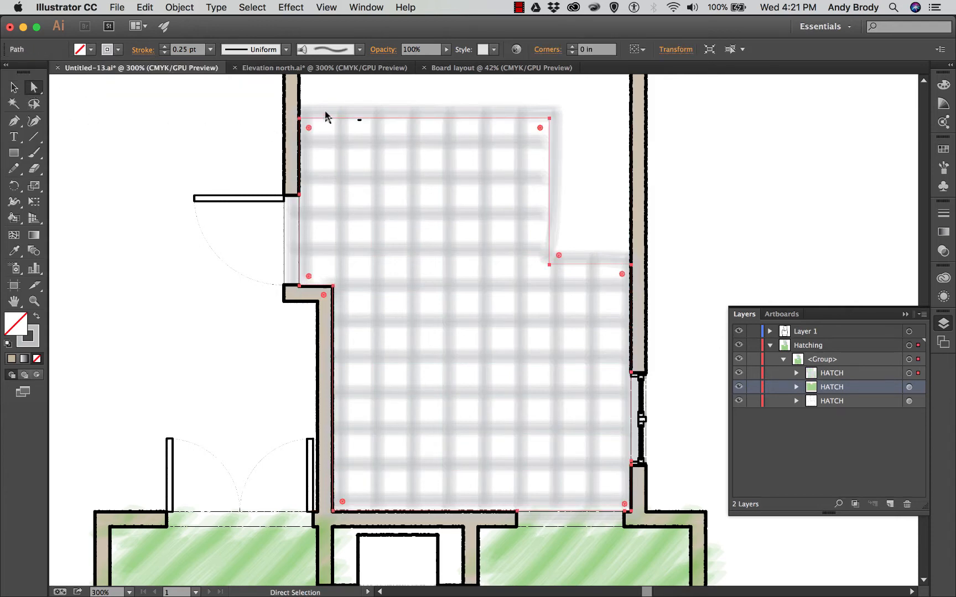
{"action": "key", "text": "Delete"}
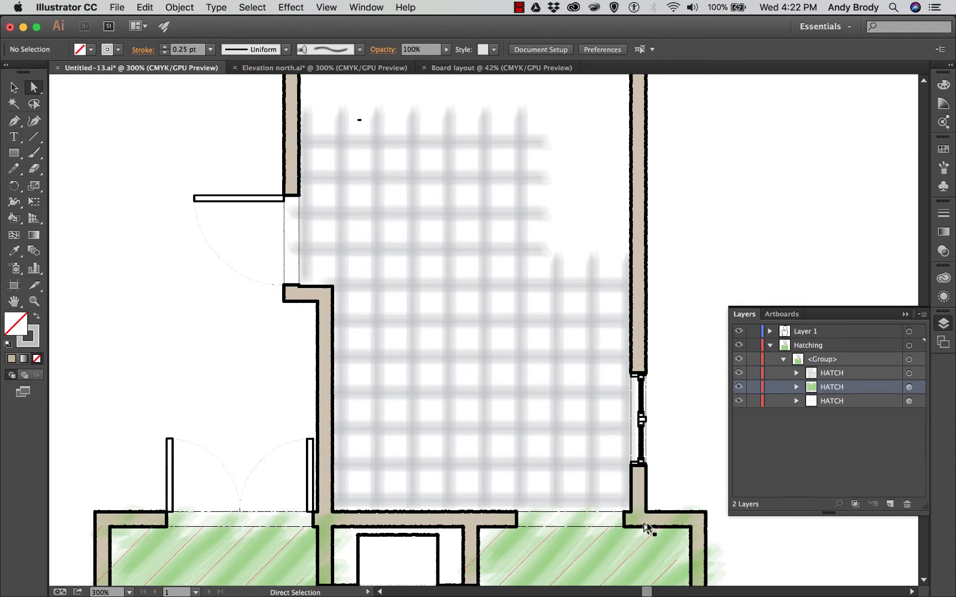
Step: Collapse the Hatching layer and create a new layer named Furniture between Layer 1 and Hatching
{"action": "scroll", "coordinate": [662, 432], "scroll_direction": "down", "scroll_amount": 3}
{"action": "scroll", "coordinate": [661, 428], "scroll_direction": "down", "scroll_amount": 1}
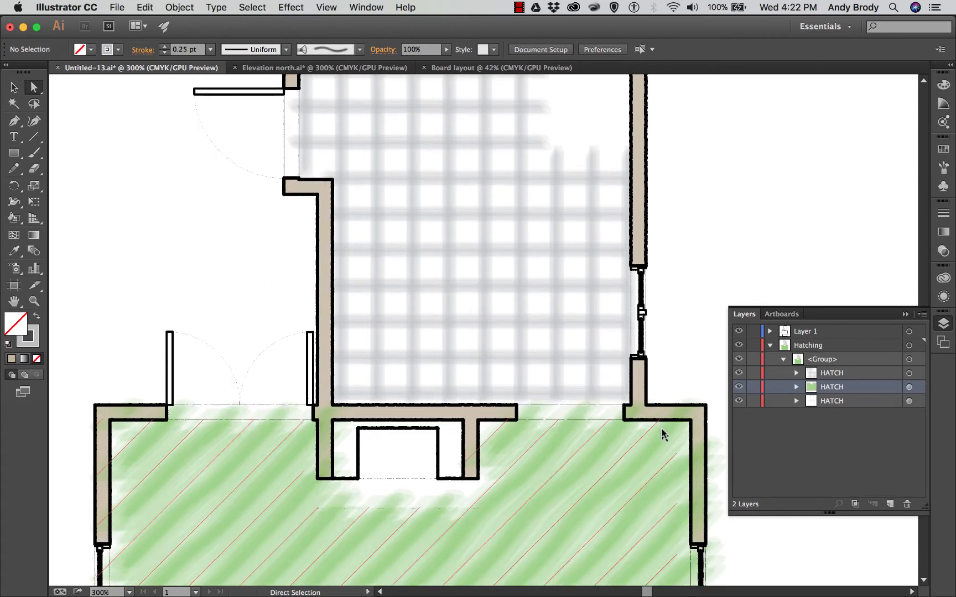
{"action": "key", "text": "super+minus"}
{"action": "key", "text": "super+minus"}
{"action": "key", "text": "super+minus"}
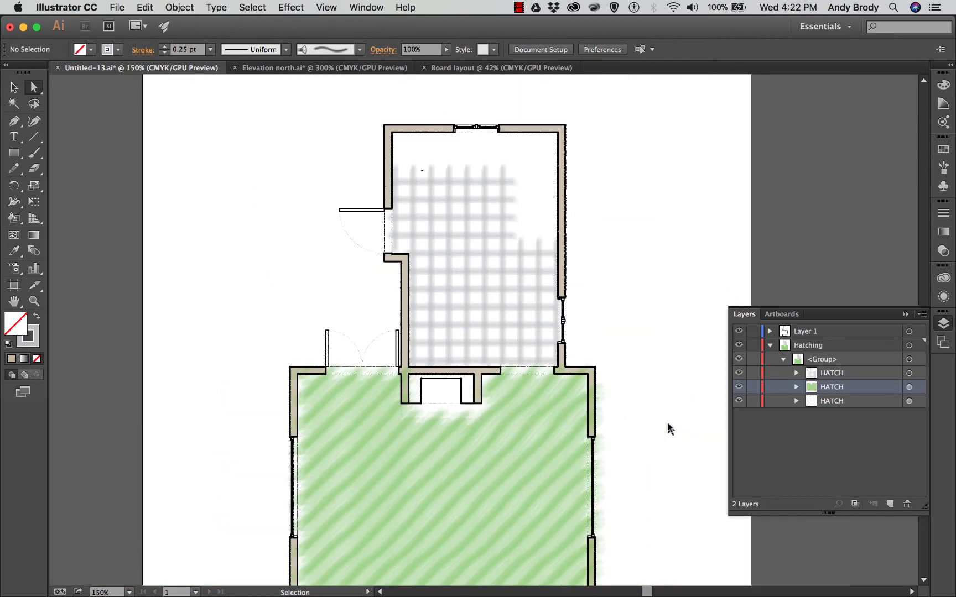
{"action": "scroll", "coordinate": [557, 448], "scroll_direction": "down", "scroll_amount": 1}
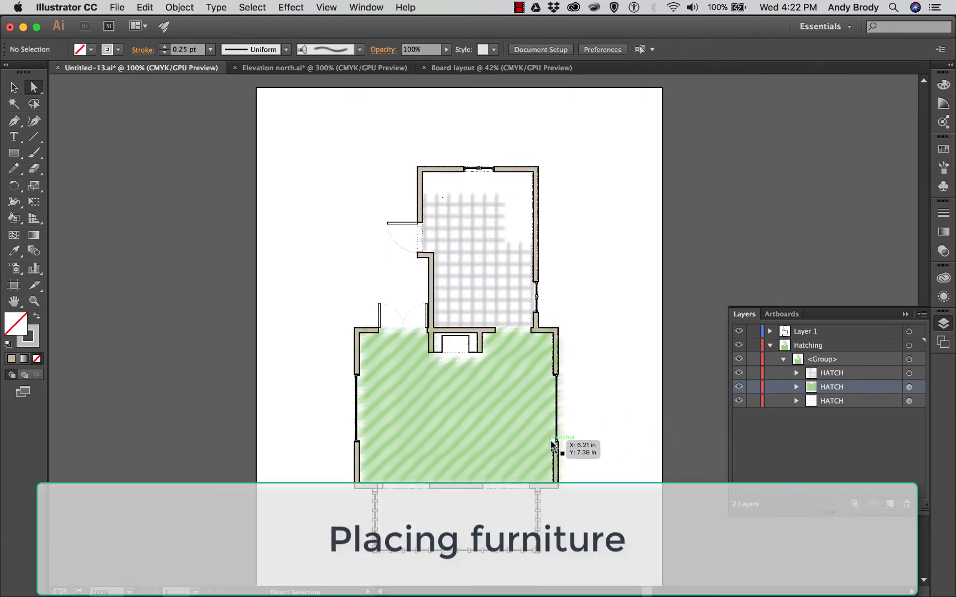
{"action": "scroll", "coordinate": [552, 445], "scroll_direction": "down", "scroll_amount": 1}
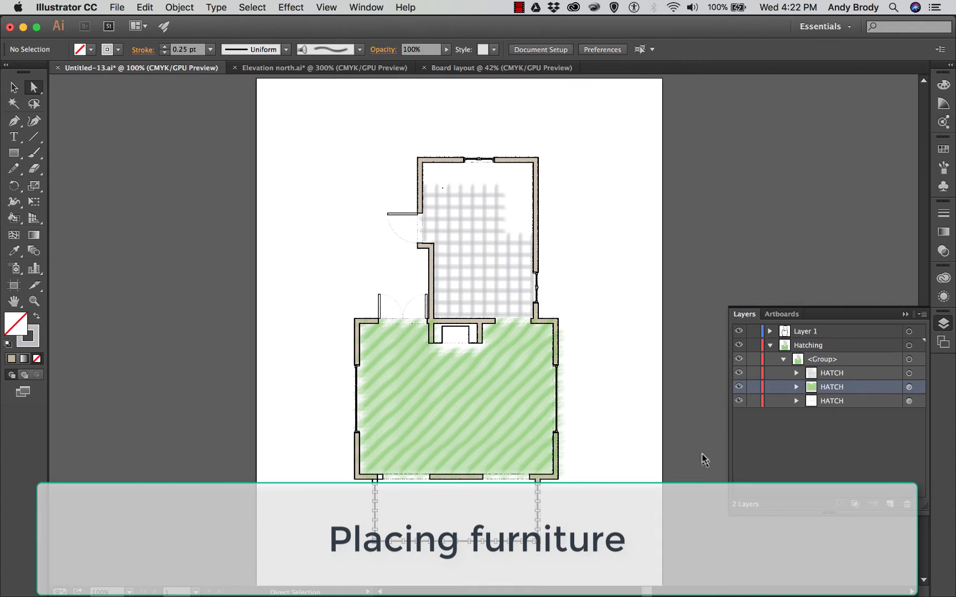
{"action": "left_click", "coordinate": [768, 346]}
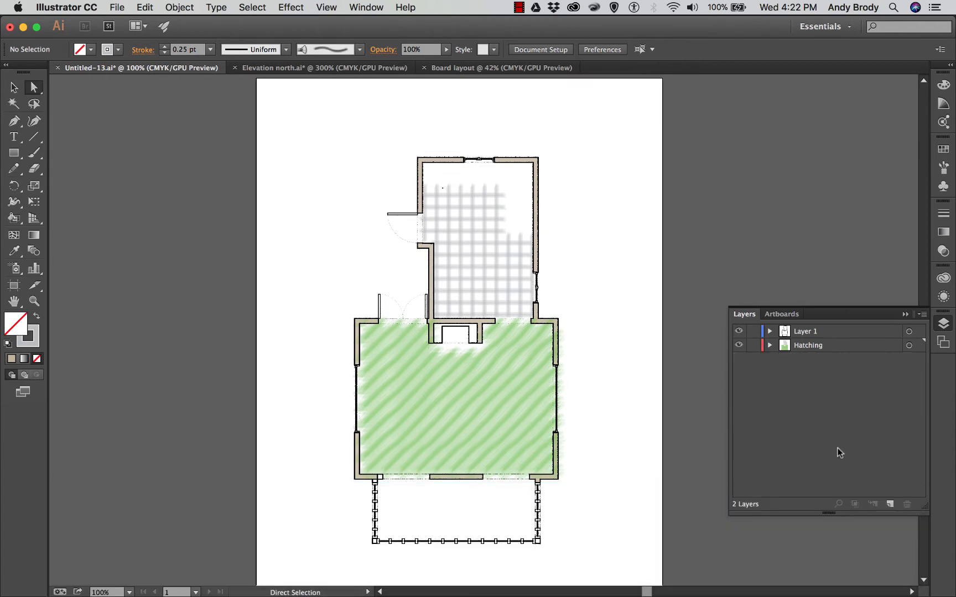
{"action": "left_click", "coordinate": [889, 504]}
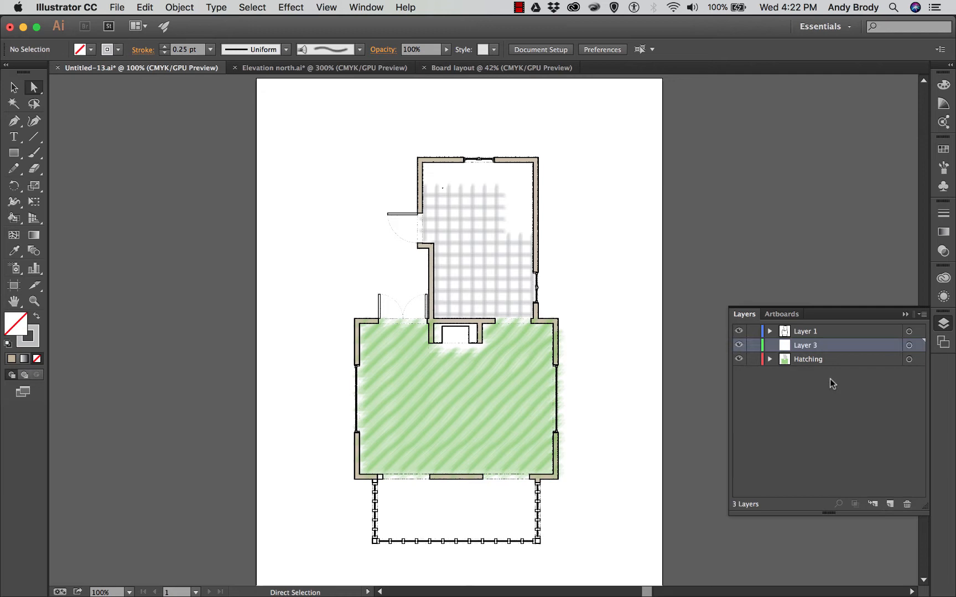
{"action": "double_click", "coordinate": [807, 345]}
{"action": "type", "text": "Furnit"}
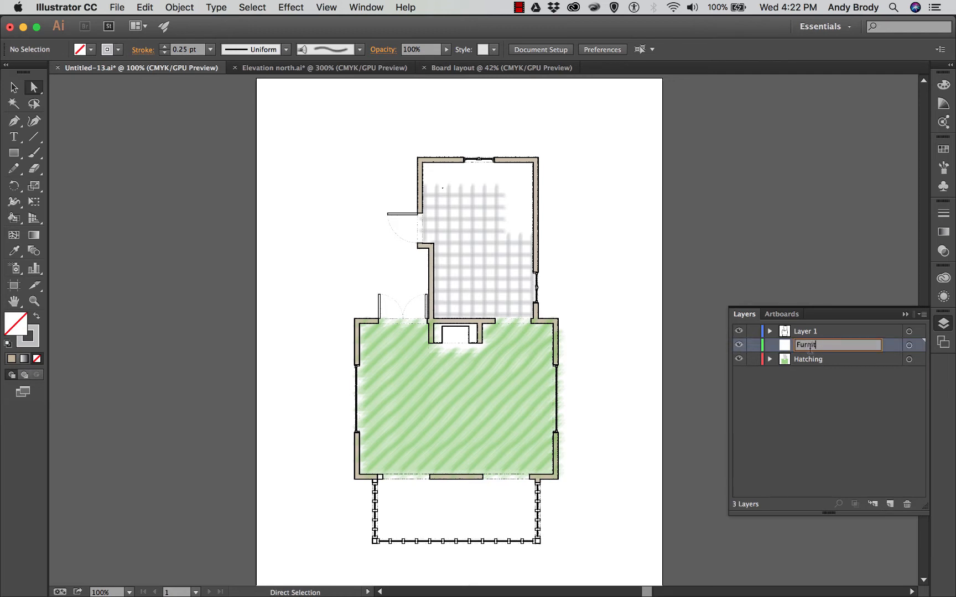
{"action": "type", "text": "ure"}
{"action": "key", "text": "Return"}
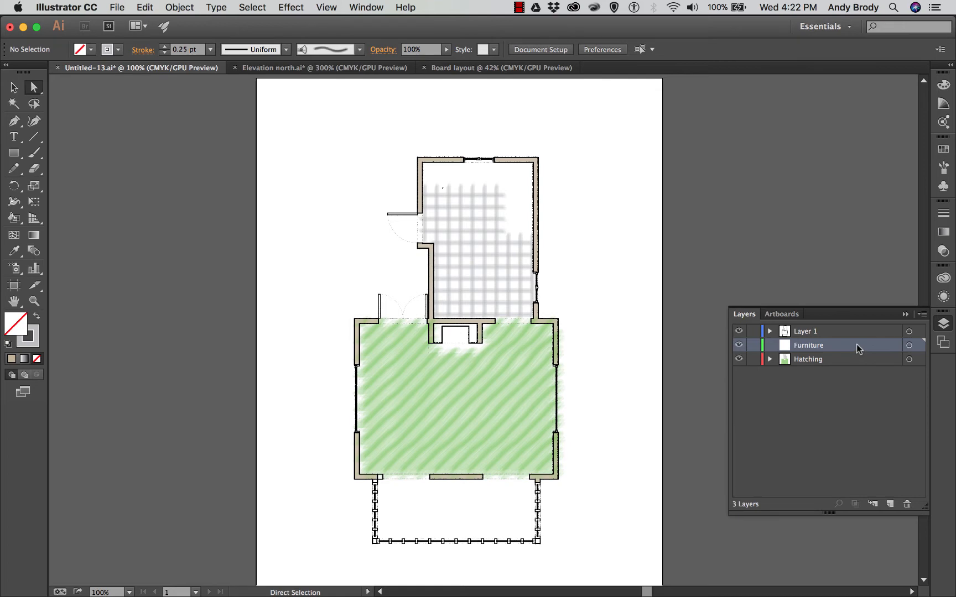
Step: Place floor plan - furniture.dwg on the Furniture layer at a scale of 48 units = 1 inch, merging all conflicting swatches
{"action": "key", "text": "super+shift+p"}
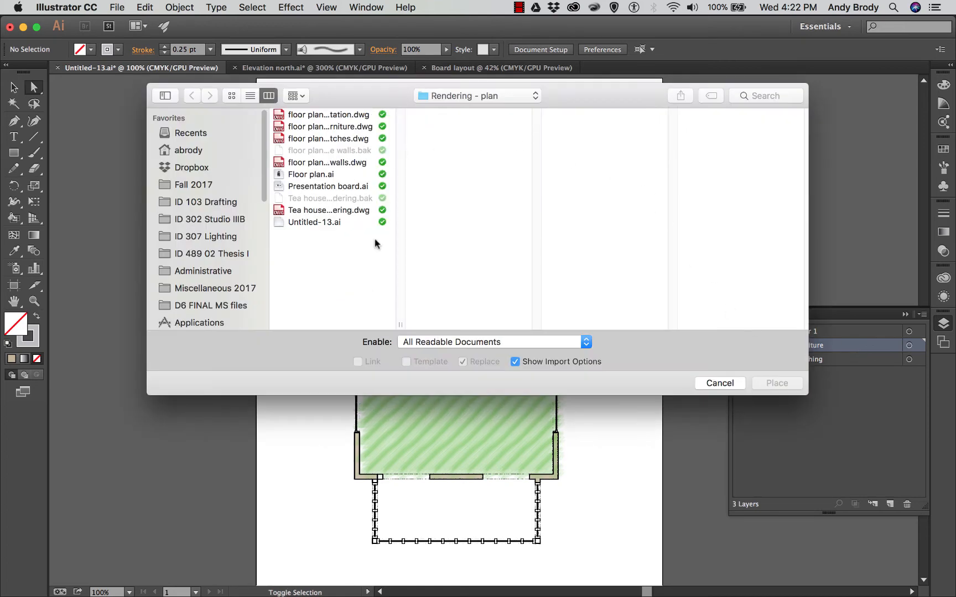
{"action": "left_click_drag", "start_coordinate": [399, 325], "coordinate": [426, 326]}
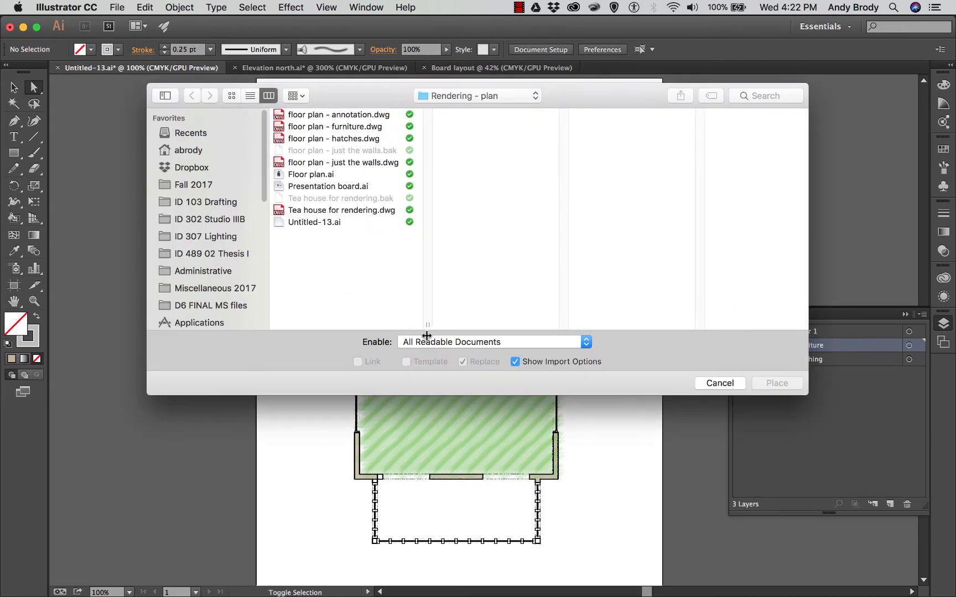
{"action": "left_click", "coordinate": [321, 127]}
{"action": "left_click", "coordinate": [774, 385]}
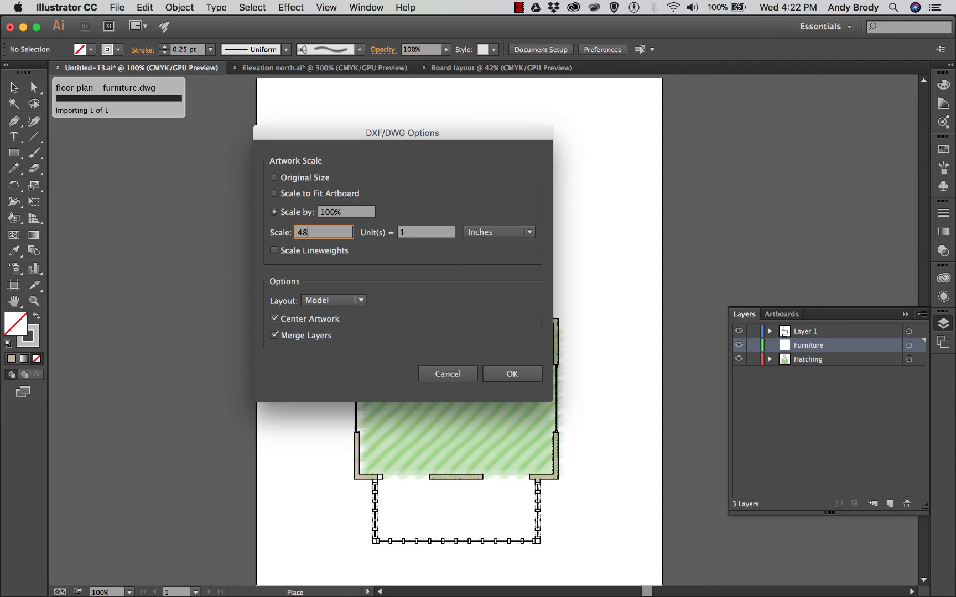
{"action": "left_click", "coordinate": [497, 378]}
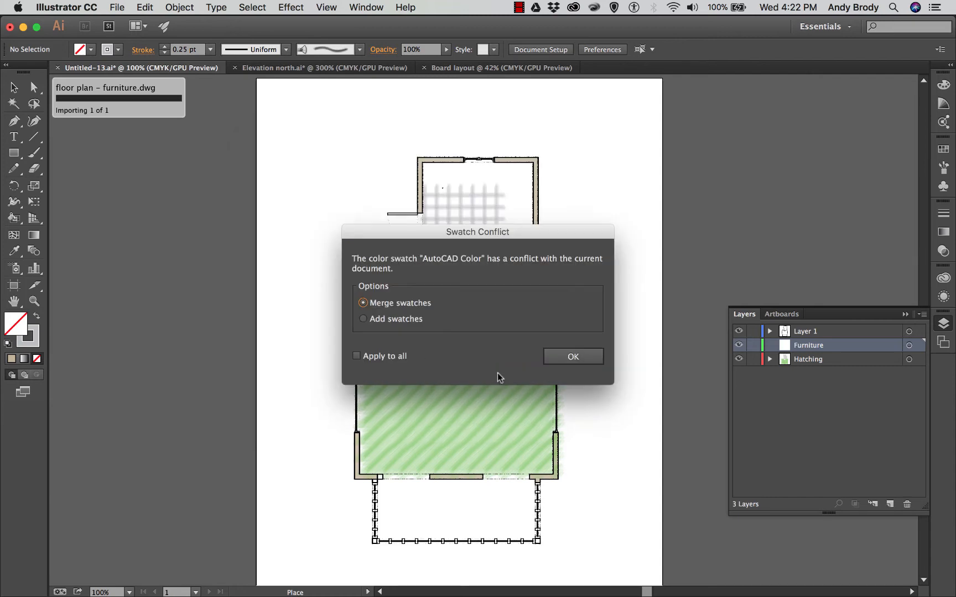
{"action": "left_click", "coordinate": [361, 357]}
{"action": "left_click", "coordinate": [572, 357]}
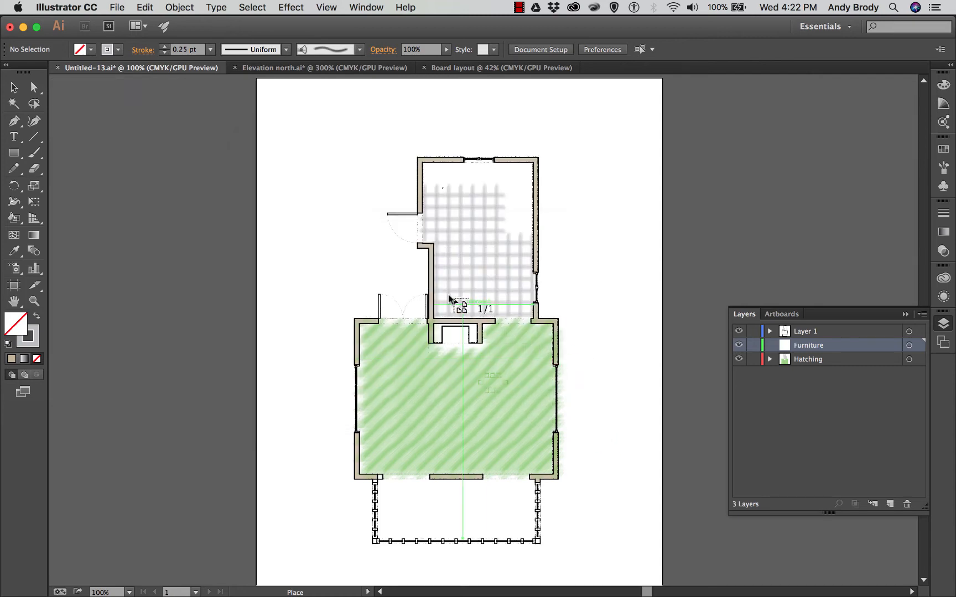
{"action": "left_click", "coordinate": [376, 253]}
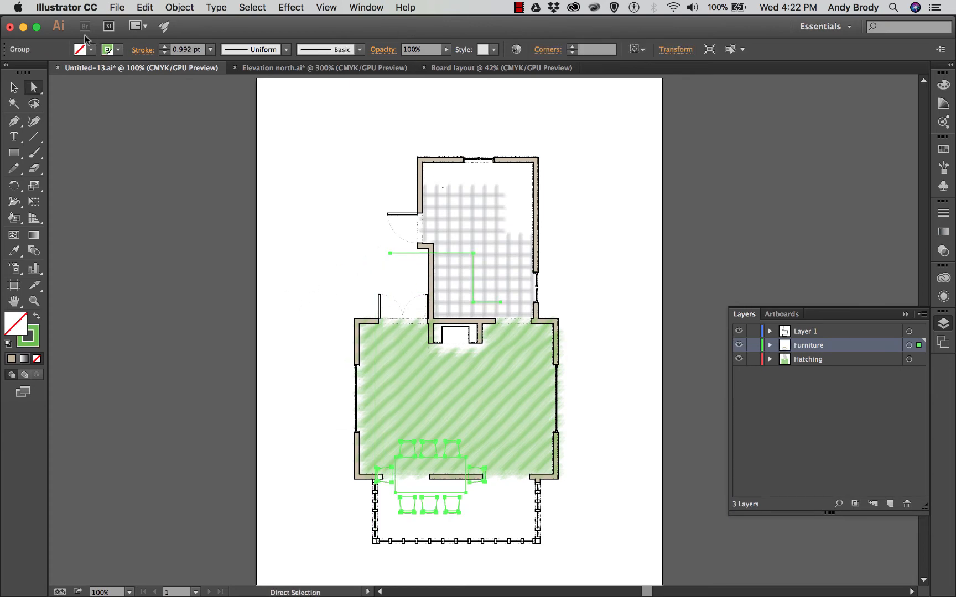
Step: Move the imported furniture group into the plan, with the dining set in the large room and the counter line meeting the upper room's wall
{"action": "left_click", "coordinate": [15, 87]}
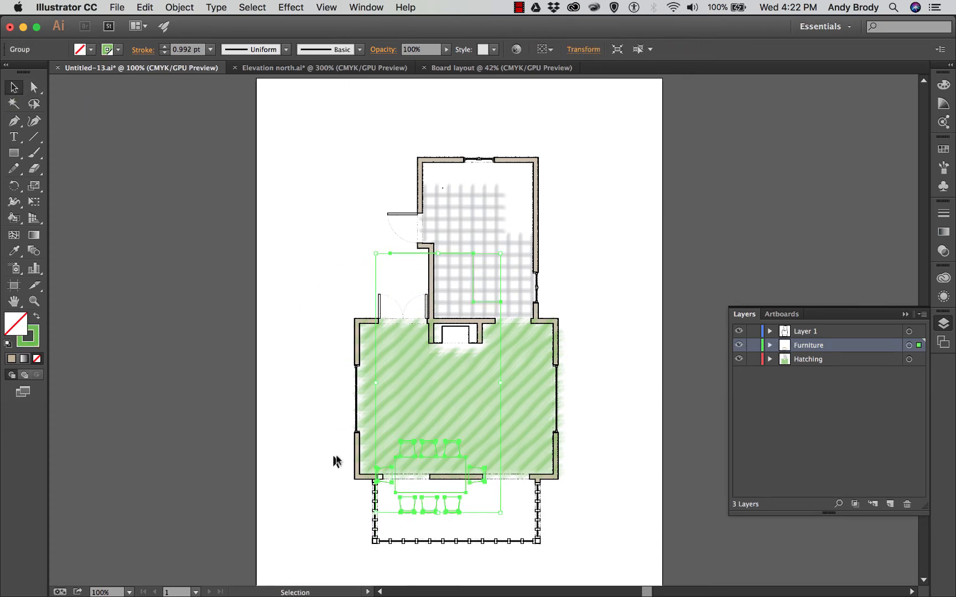
{"action": "left_click_drag", "start_coordinate": [394, 487], "coordinate": [445, 425]}
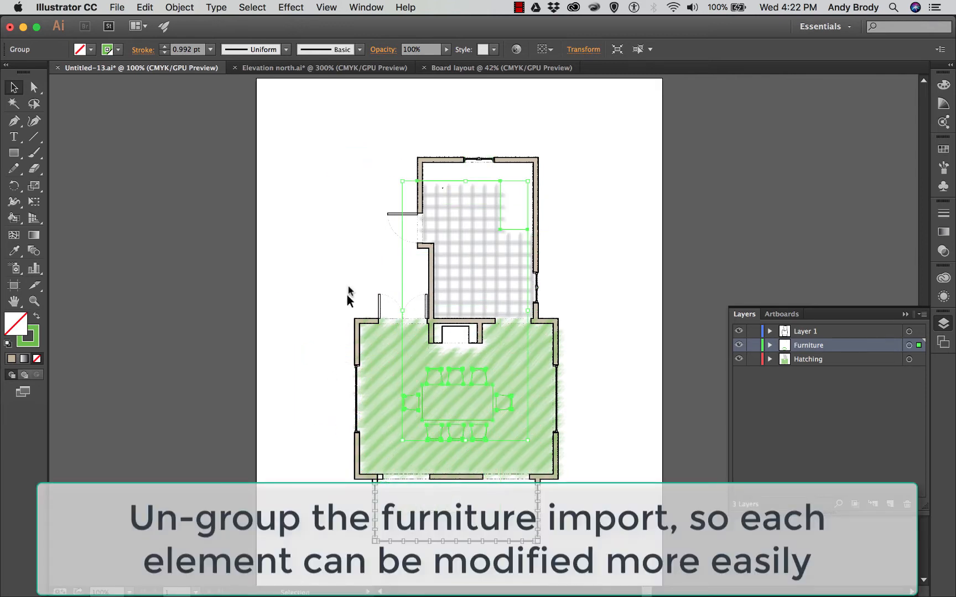
{"action": "key", "text": "Right"}
{"action": "key", "text": "Right"}
{"action": "key", "text": "Right"}
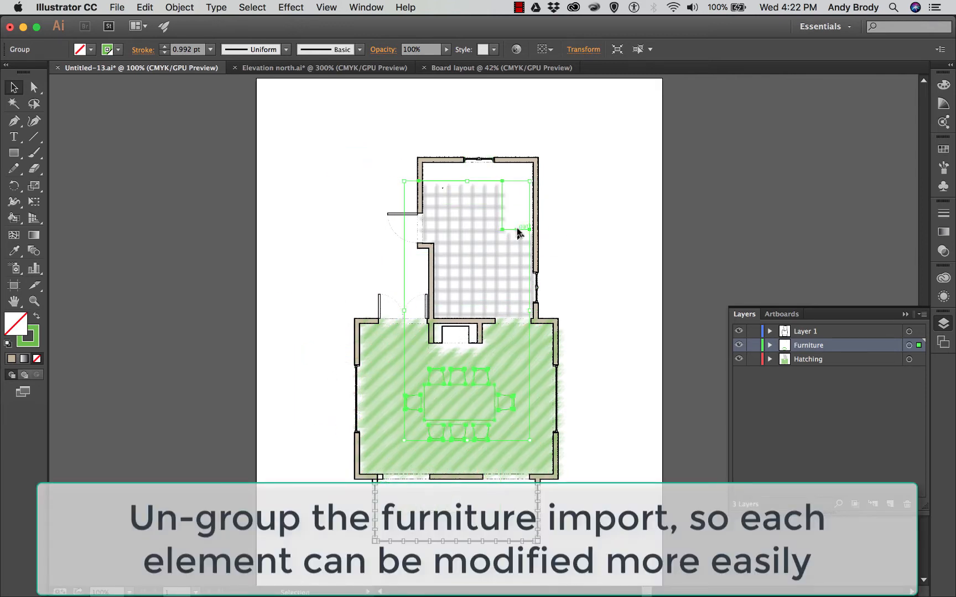
{"action": "left_click_drag", "start_coordinate": [518, 229], "coordinate": [520, 229]}
Step: Ungroup the imported furniture and clear the selection
{"action": "right_click", "coordinate": [454, 428]}
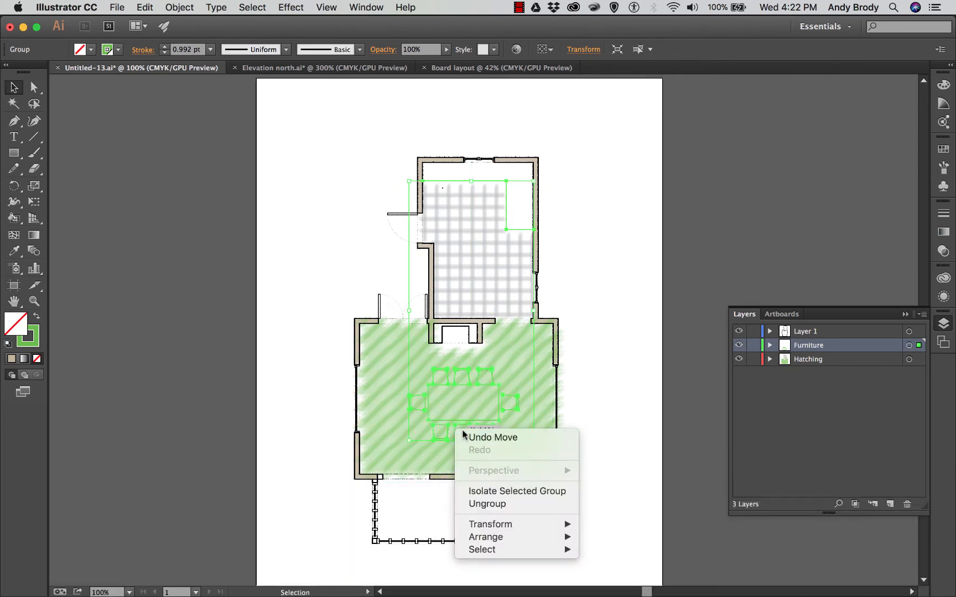
{"action": "left_click", "coordinate": [481, 505]}
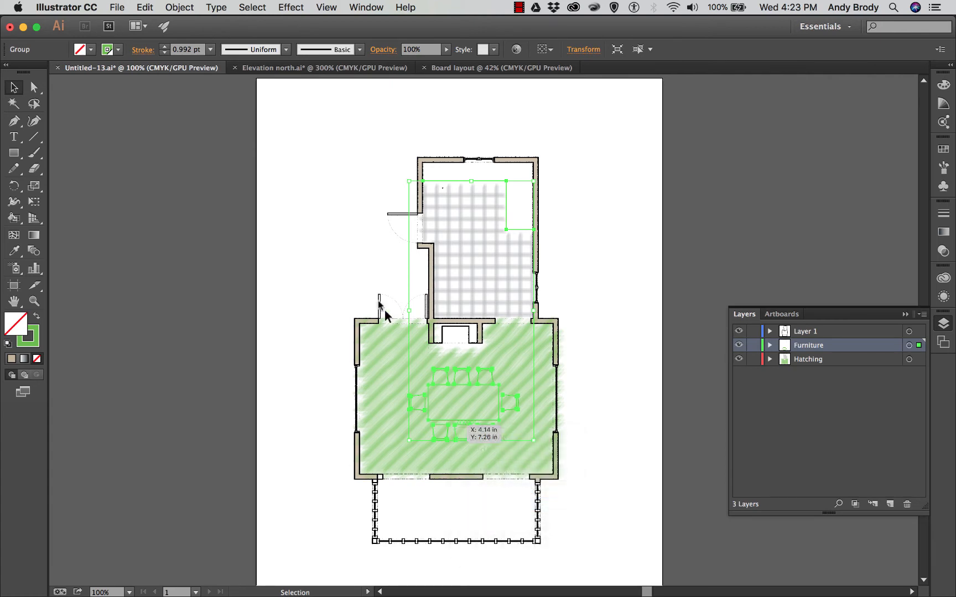
{"action": "left_click", "coordinate": [335, 266]}
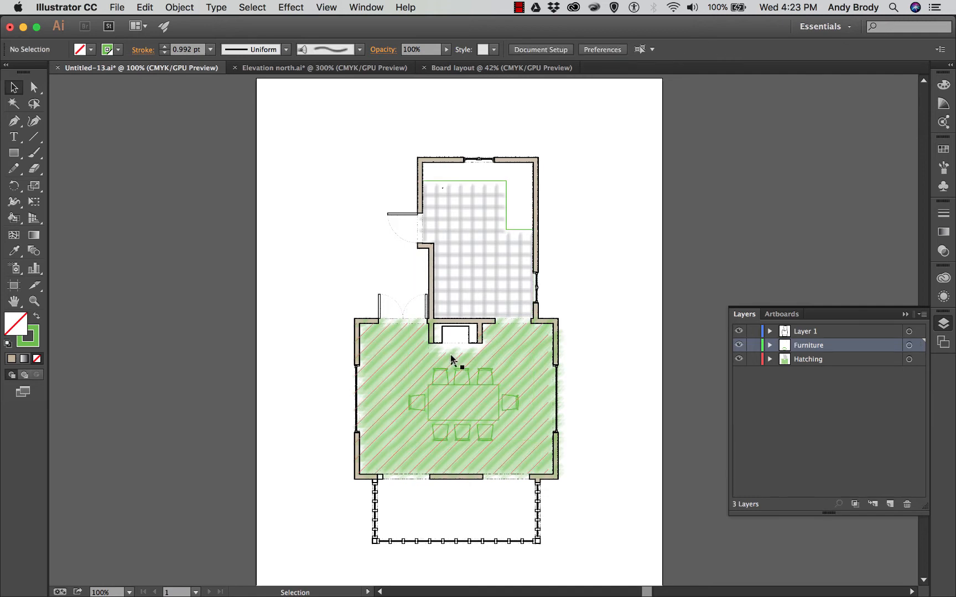
Step: Select the dining table and chairs through the INSERT item in the Furniture layer, and hide the Hatching layer
{"action": "left_click", "coordinate": [476, 390]}
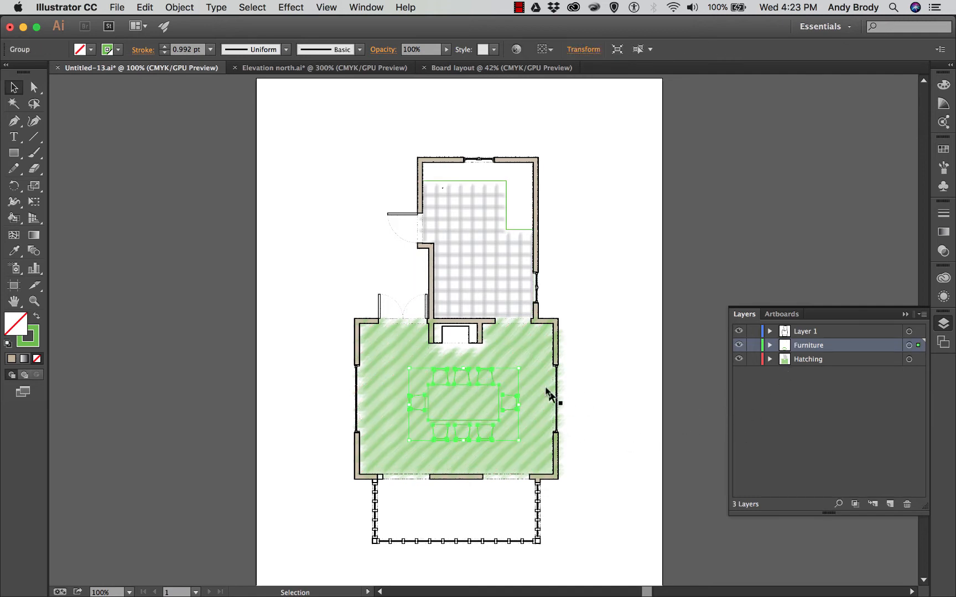
{"action": "left_click", "coordinate": [770, 345]}
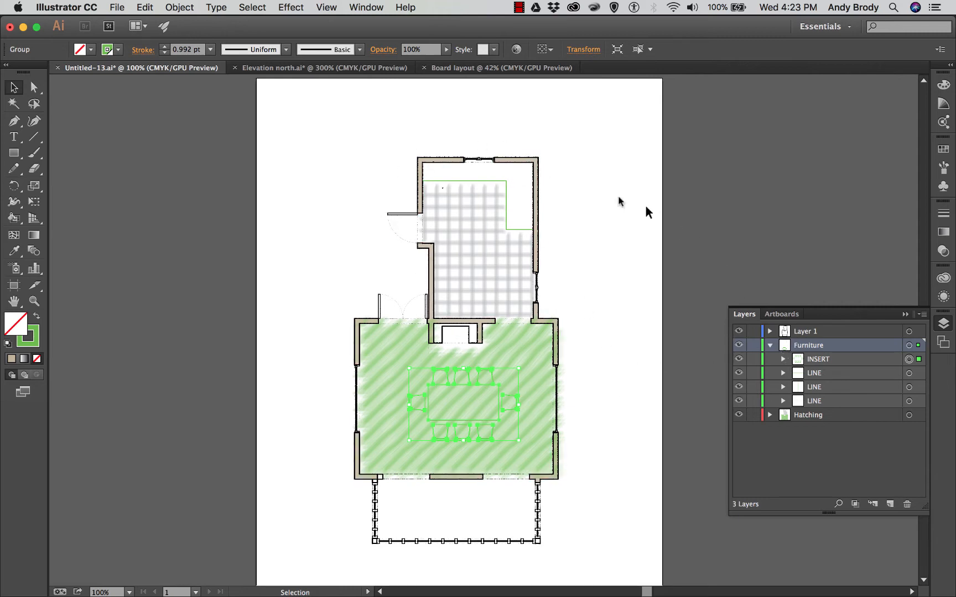
{"action": "left_click", "coordinate": [829, 363]}
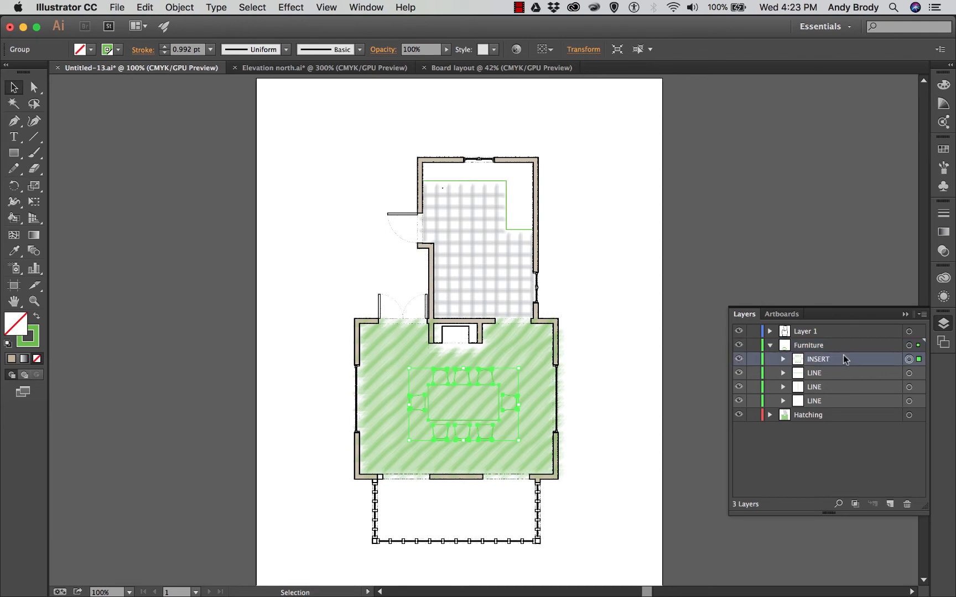
{"action": "key", "text": "super+shift+a"}
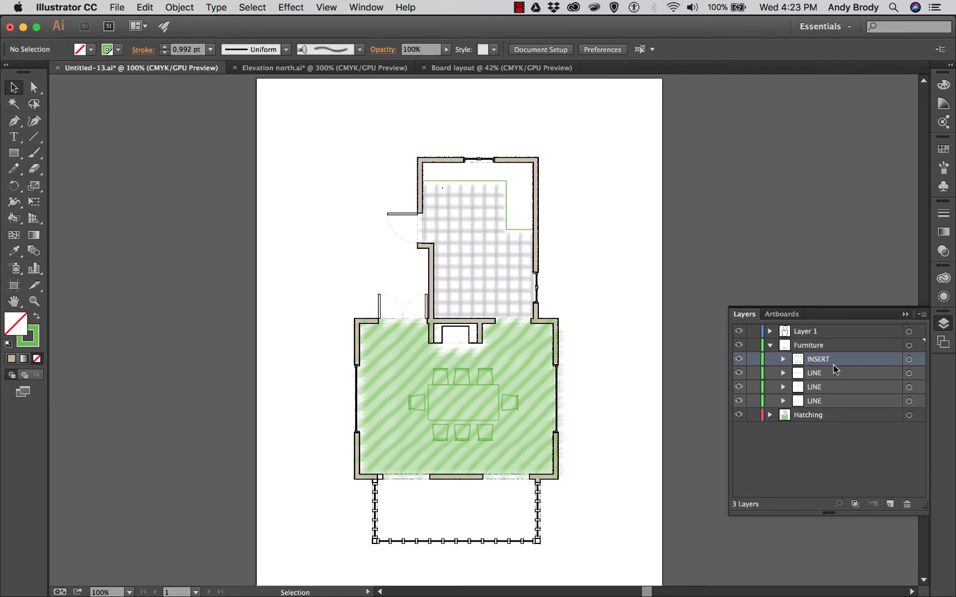
{"action": "left_click", "coordinate": [909, 360]}
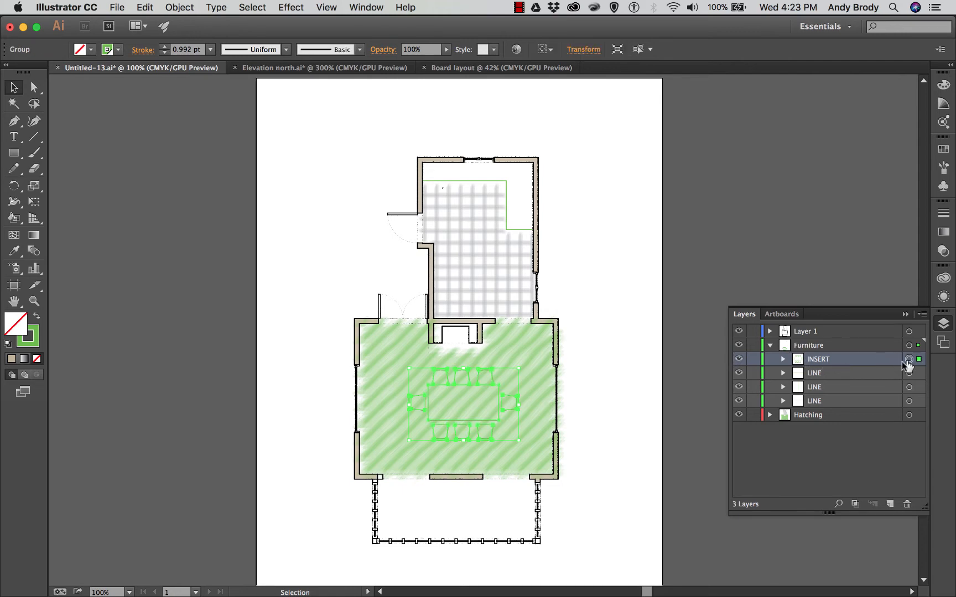
{"action": "left_click", "coordinate": [739, 414]}
{"action": "key", "text": "super+equal"}
{"action": "key", "text": "super+equal"}
{"action": "key", "text": "super+equal"}
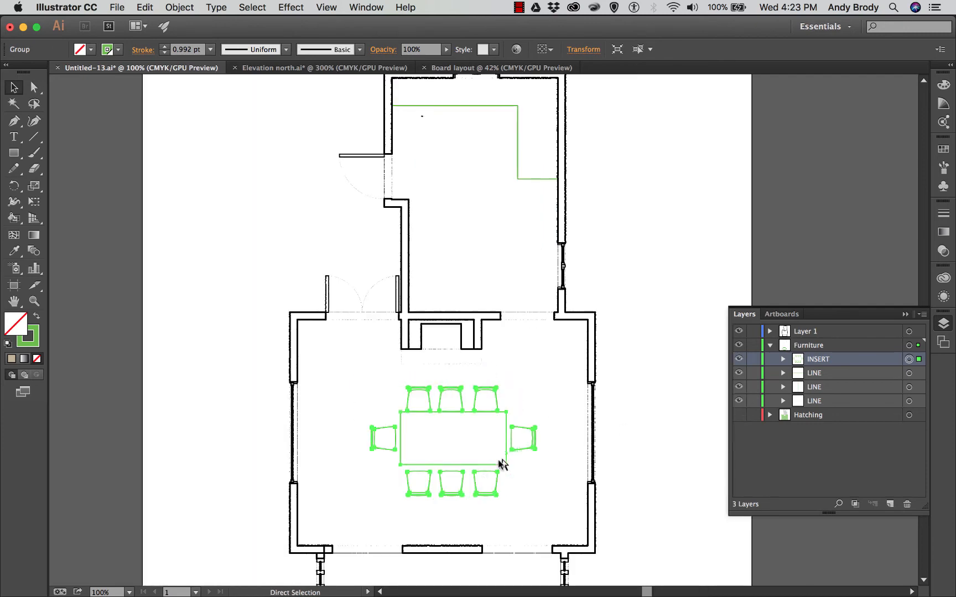
{"action": "scroll", "coordinate": [469, 475], "scroll_direction": "down", "scroll_amount": 5}
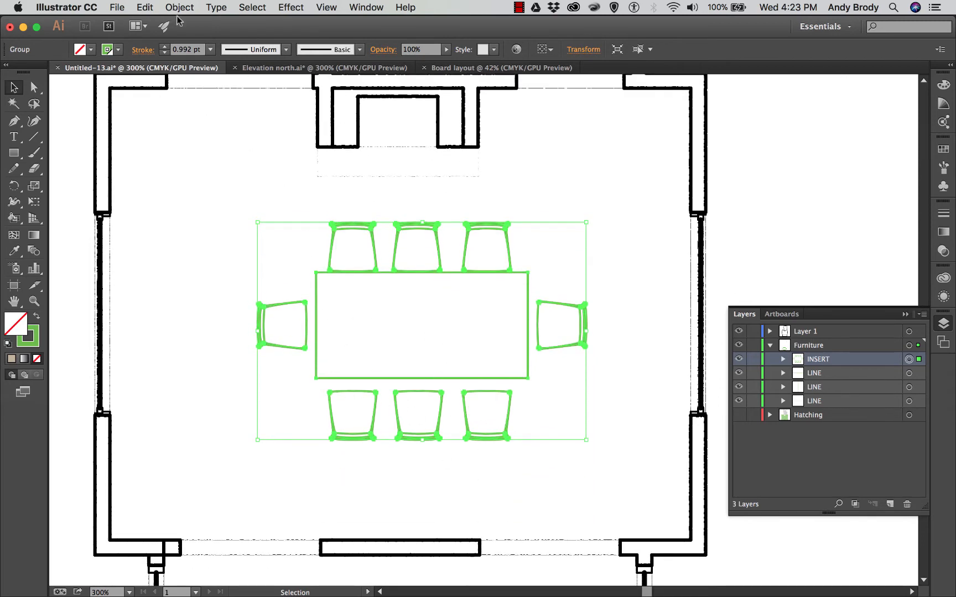
Step: Change the dining table and chairs' stroke color to black and set the stroke weight to 0.75 pt
{"action": "left_click", "coordinate": [118, 50]}
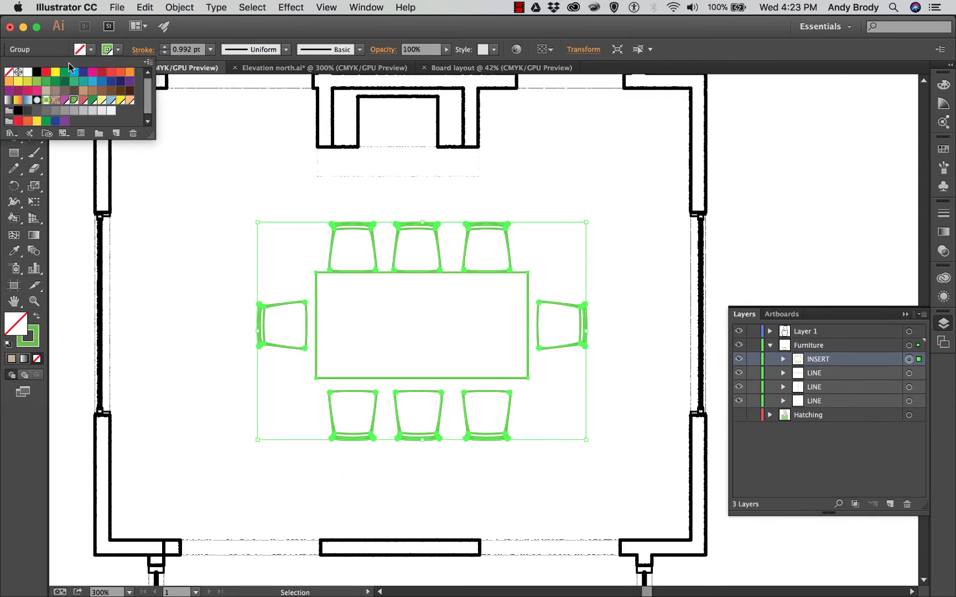
{"action": "left_click", "coordinate": [38, 72]}
{"action": "left_click", "coordinate": [211, 50]}
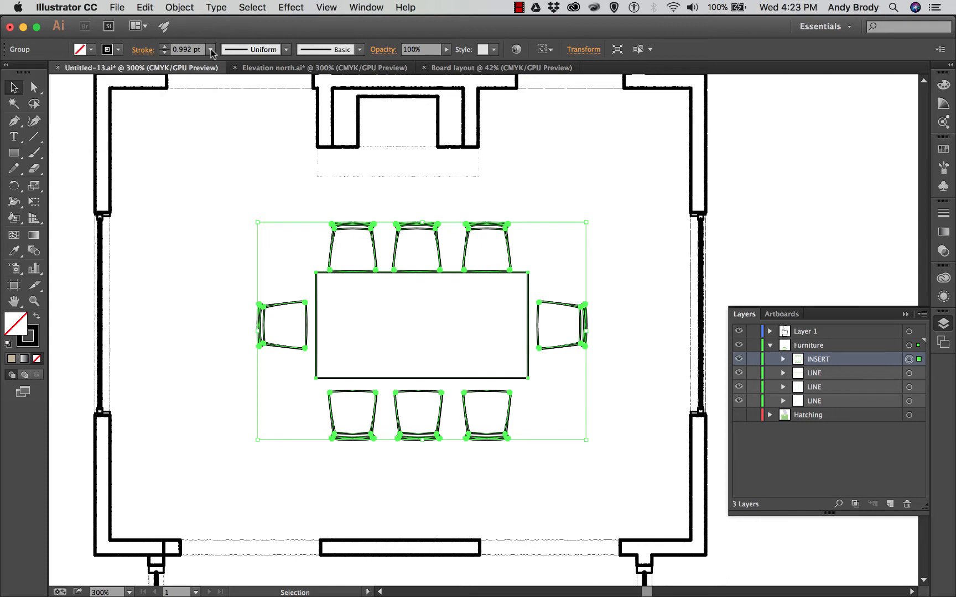
{"action": "left_click", "coordinate": [210, 50]}
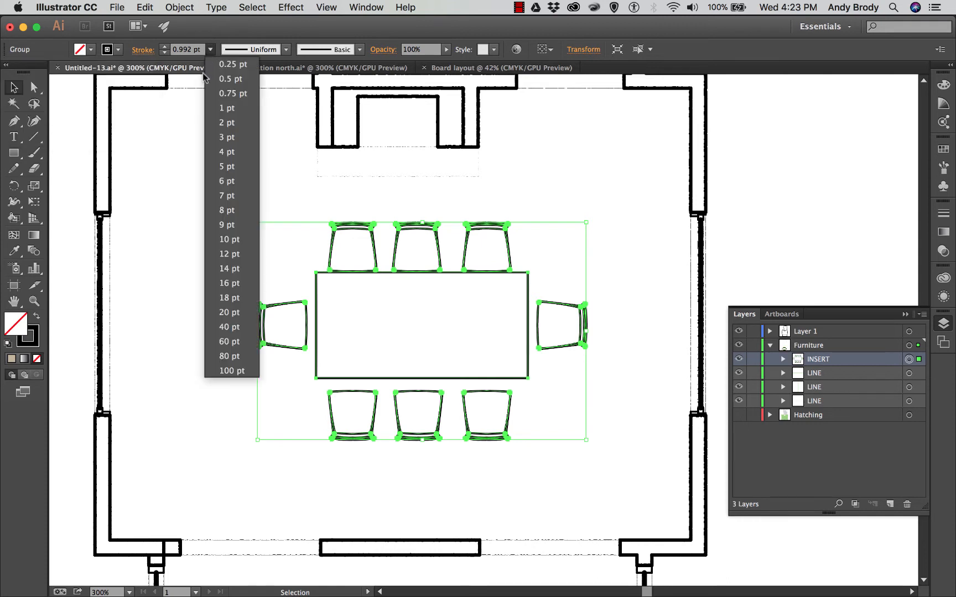
{"action": "left_click", "coordinate": [224, 93]}
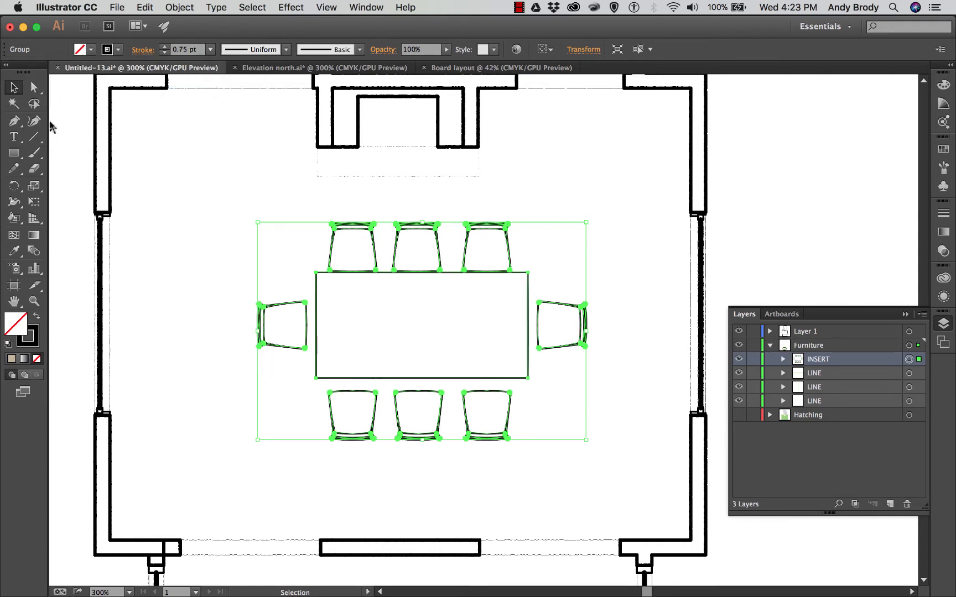
Step: Set the dining table and chairs' fill color to a light gray swatch
{"action": "left_click", "coordinate": [92, 50]}
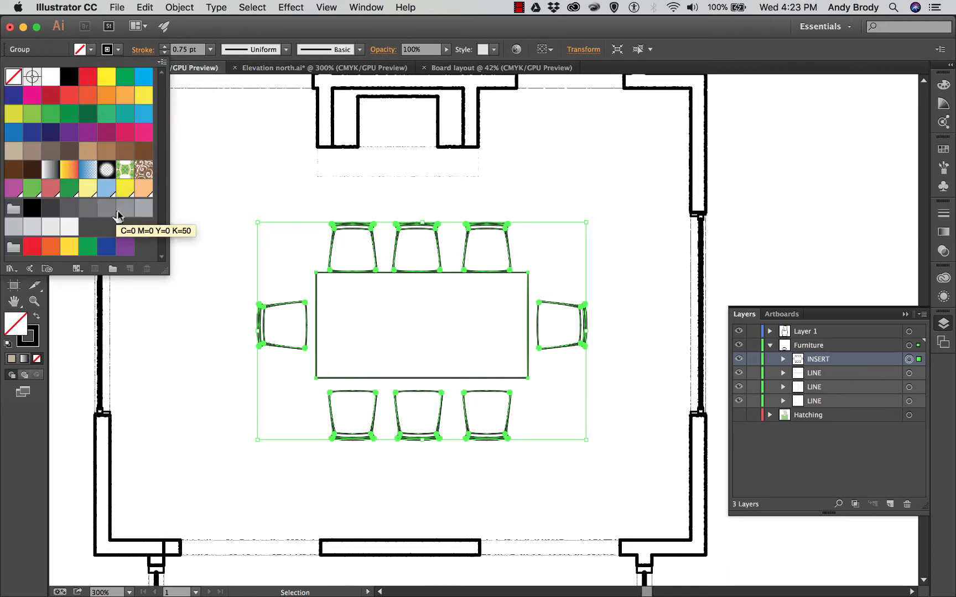
{"action": "left_click", "coordinate": [142, 208]}
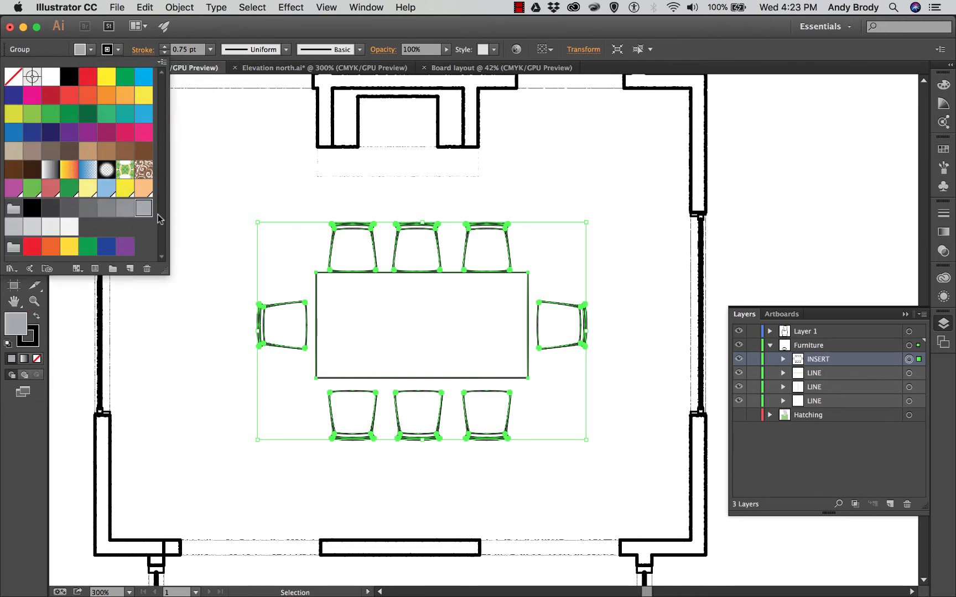
{"action": "left_click", "coordinate": [189, 215]}
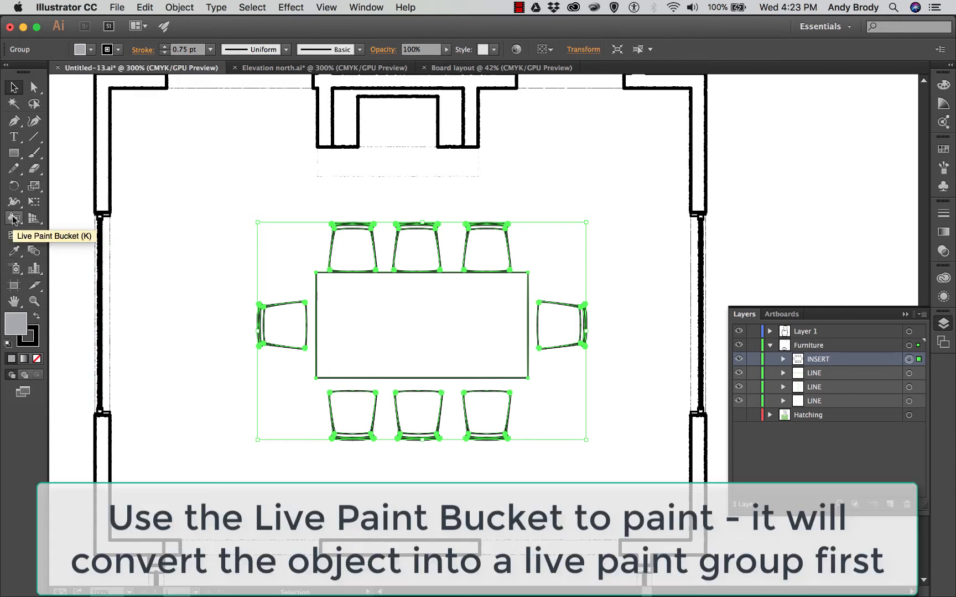
Step: Fill the dining table and all eight chair seats with the gray using the Live Paint Bucket, and clear the selection
{"action": "left_click", "coordinate": [13, 219]}
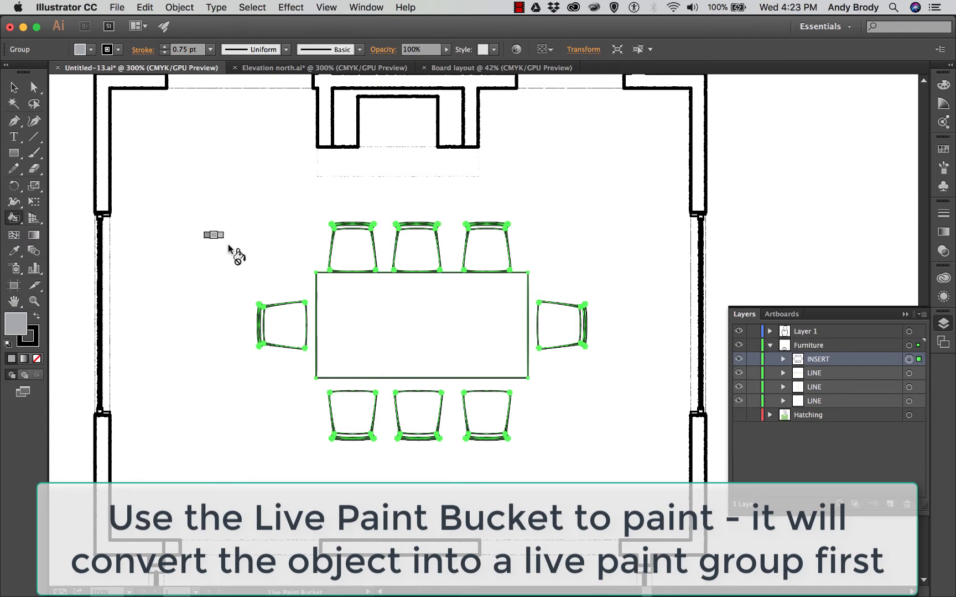
{"action": "left_click", "coordinate": [416, 312]}
{"action": "left_click", "coordinate": [351, 251]}
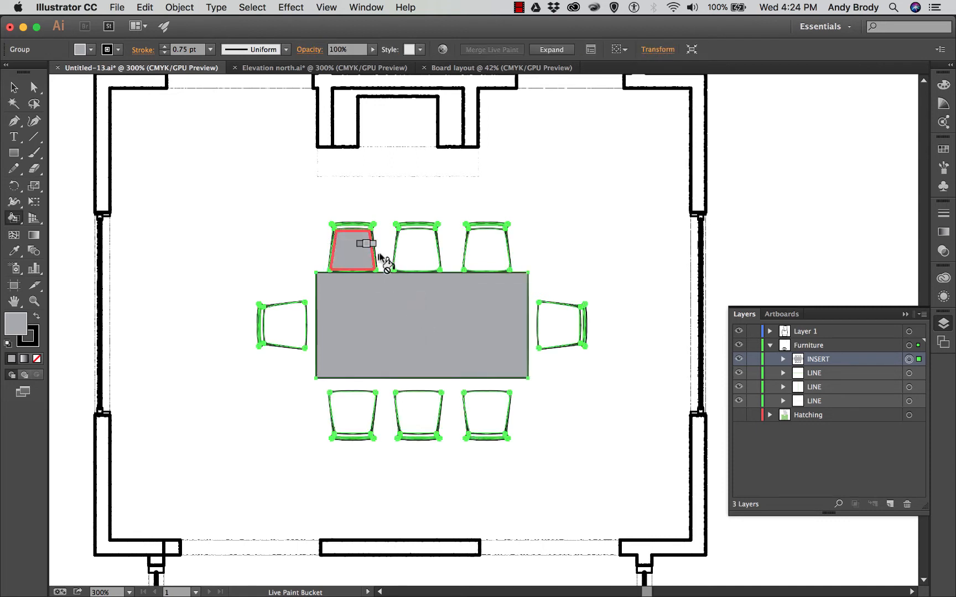
{"action": "left_click", "coordinate": [414, 255]}
{"action": "left_click", "coordinate": [486, 252]}
{"action": "left_click", "coordinate": [560, 323]}
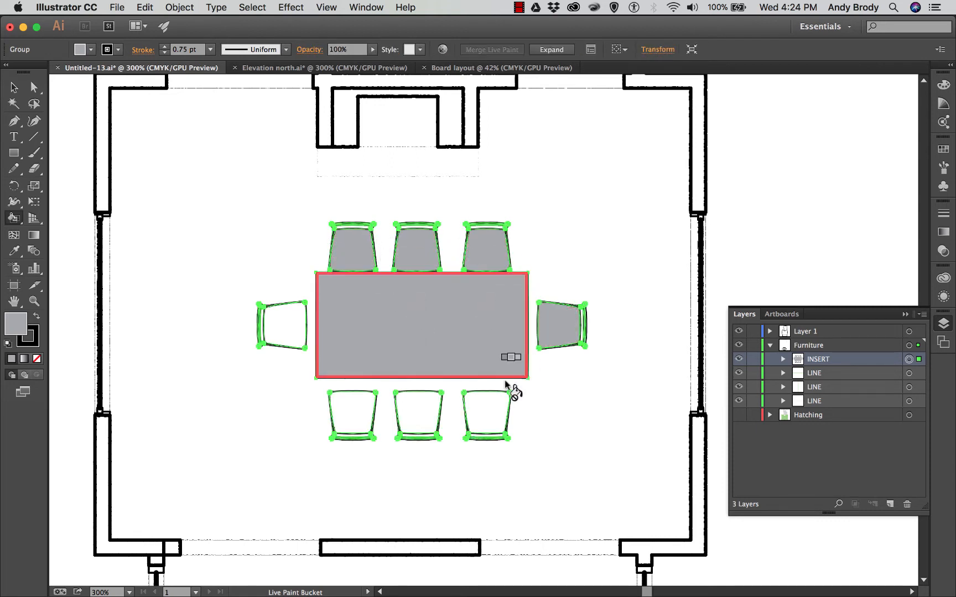
{"action": "left_click", "coordinate": [486, 412]}
{"action": "left_click", "coordinate": [419, 412]}
{"action": "left_click", "coordinate": [354, 412]}
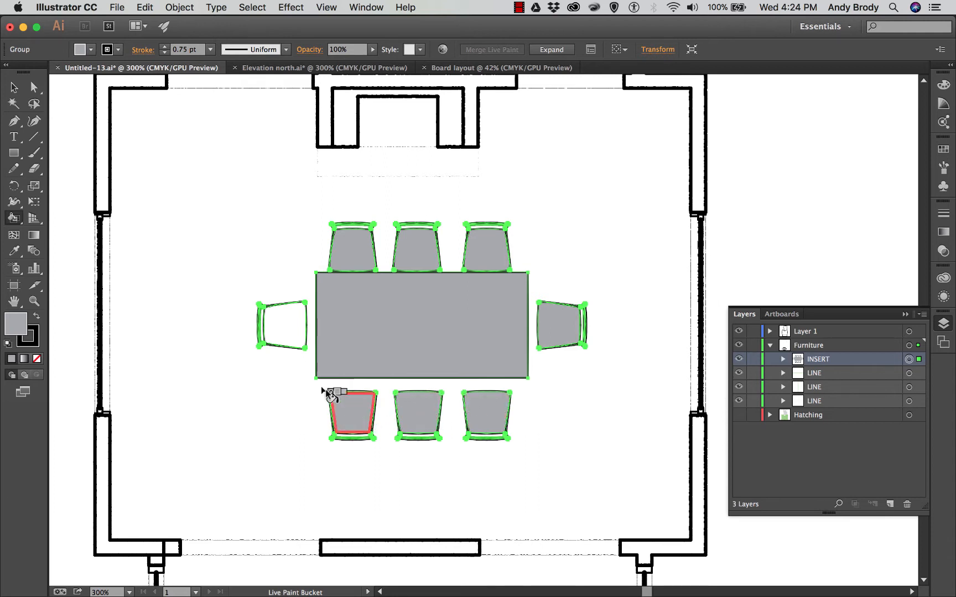
{"action": "left_click", "coordinate": [284, 323]}
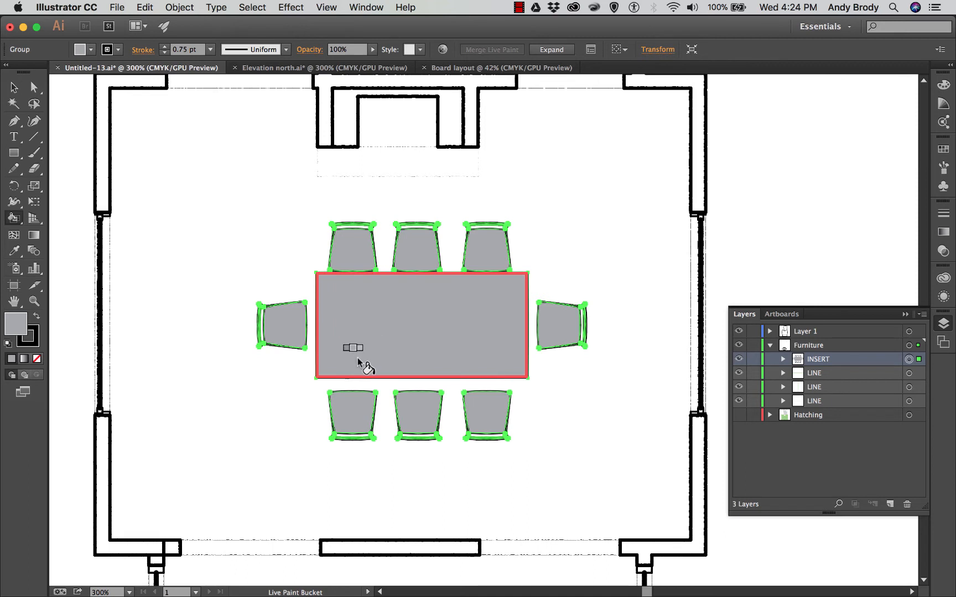
{"action": "left_click", "coordinate": [14, 86]}
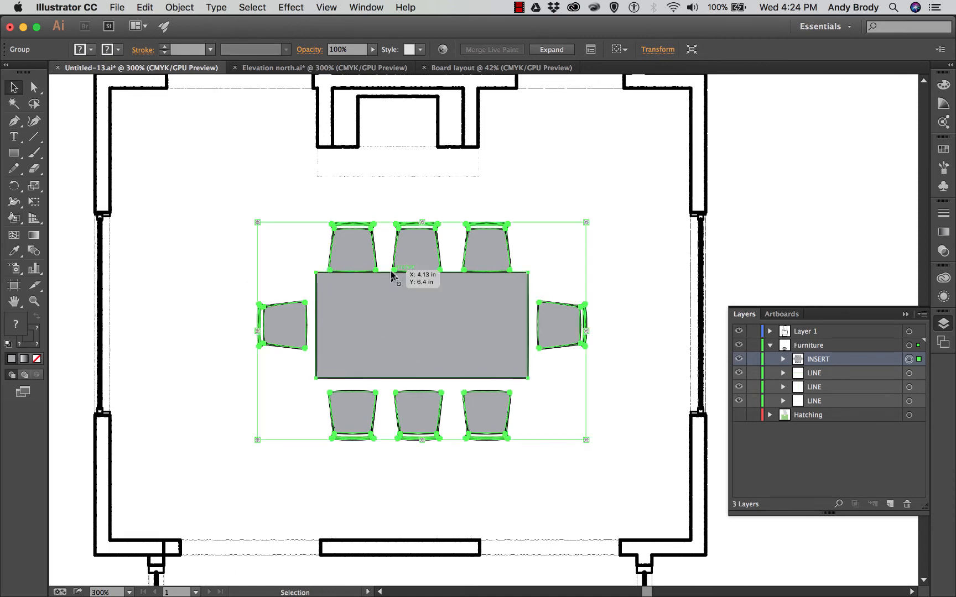
{"action": "scroll", "coordinate": [391, 273], "scroll_direction": "up", "scroll_amount": 1}
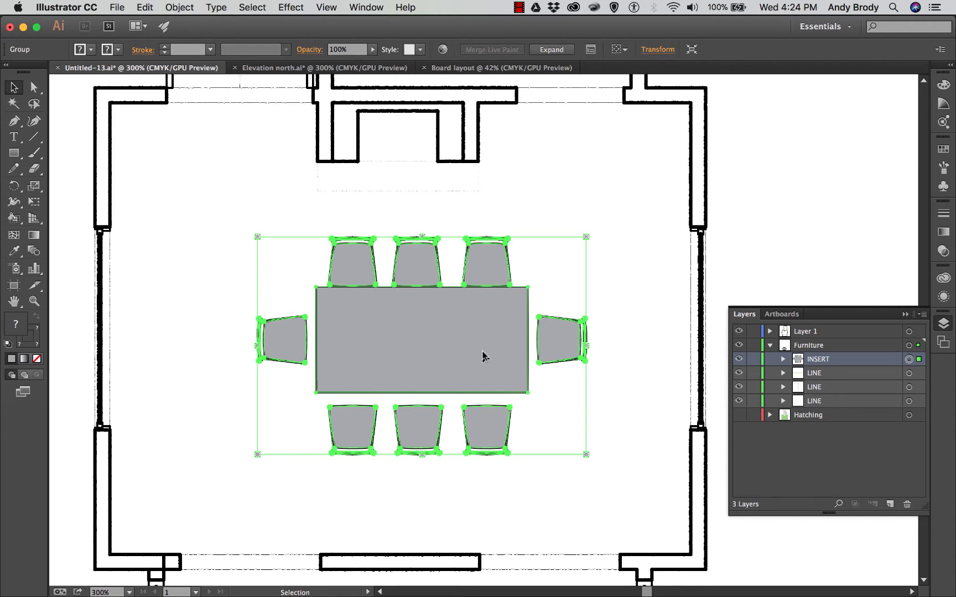
{"action": "left_click", "coordinate": [283, 188]}
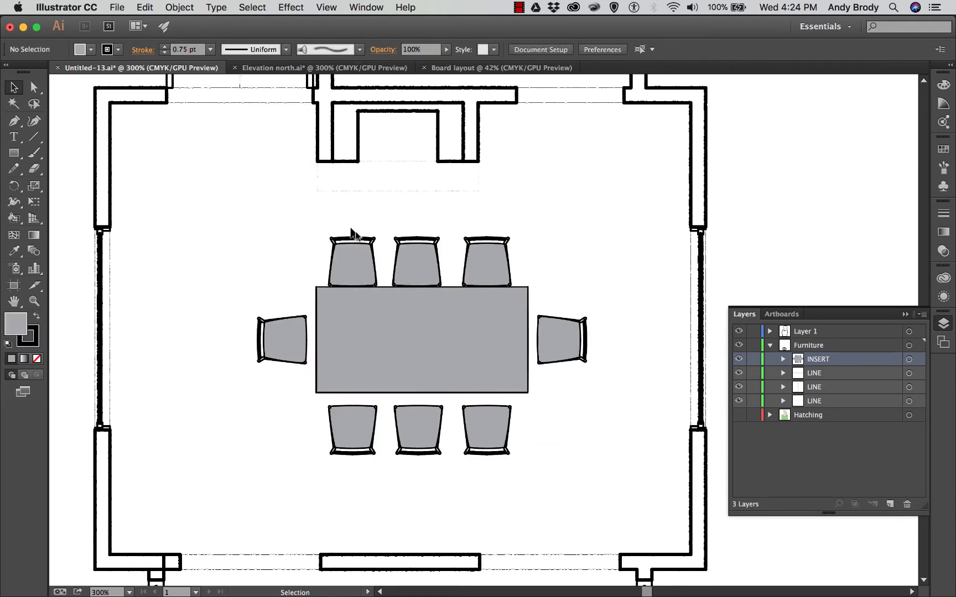
Step: Apply a Drop Shadow effect to the dining set with X and Y offsets of 0.06 in, and deselect it
{"action": "left_click", "coordinate": [415, 331]}
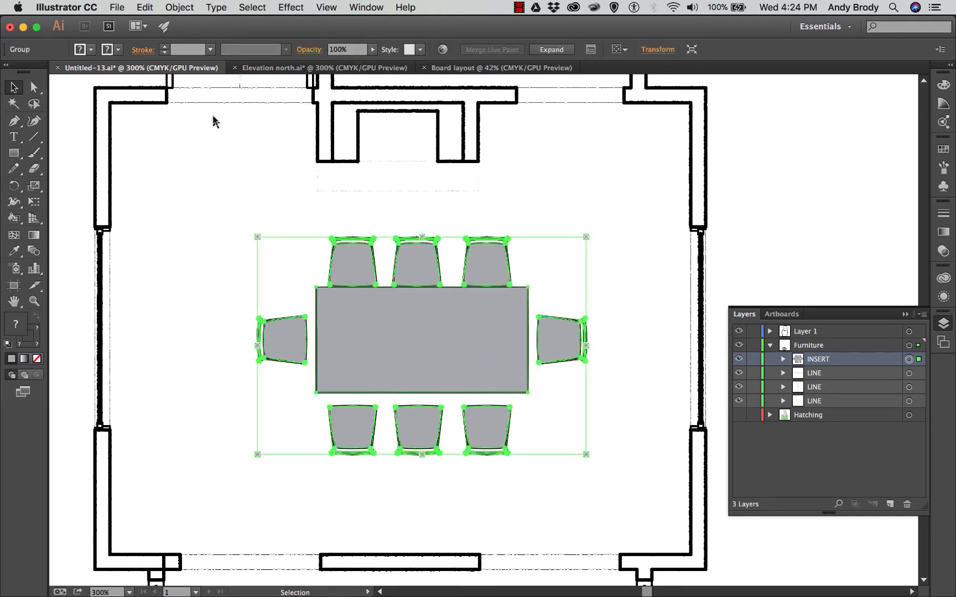
{"action": "left_click", "coordinate": [289, 7]}
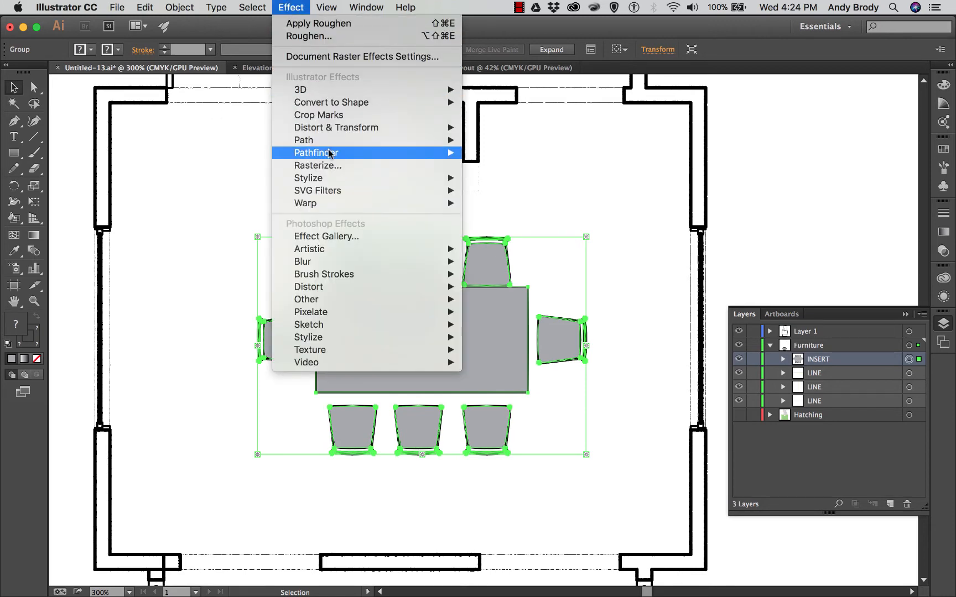
{"action": "mouse_move", "coordinate": [431, 179]}
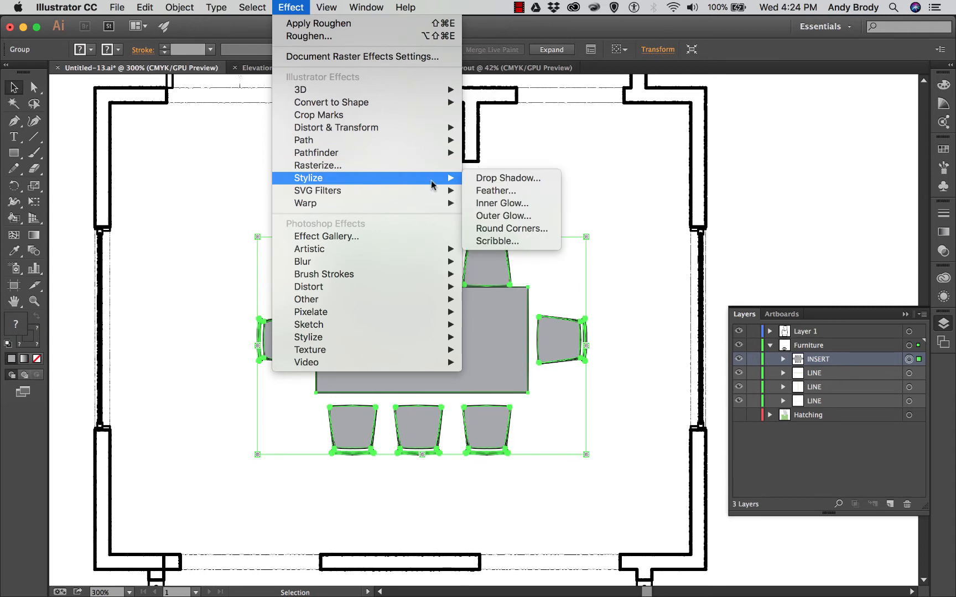
{"action": "left_click", "coordinate": [478, 182]}
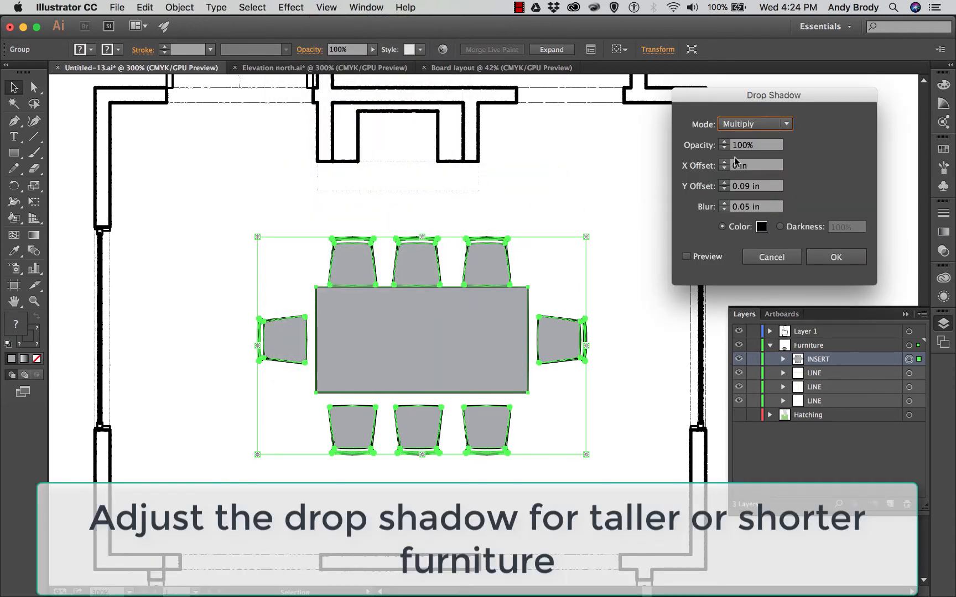
{"action": "left_click", "coordinate": [687, 256]}
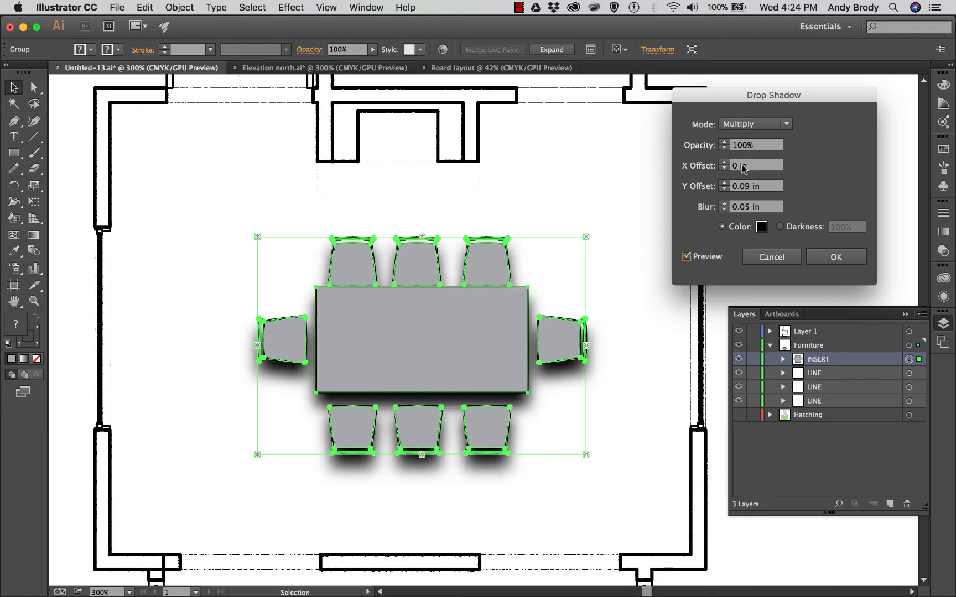
{"action": "left_click", "coordinate": [739, 166]}
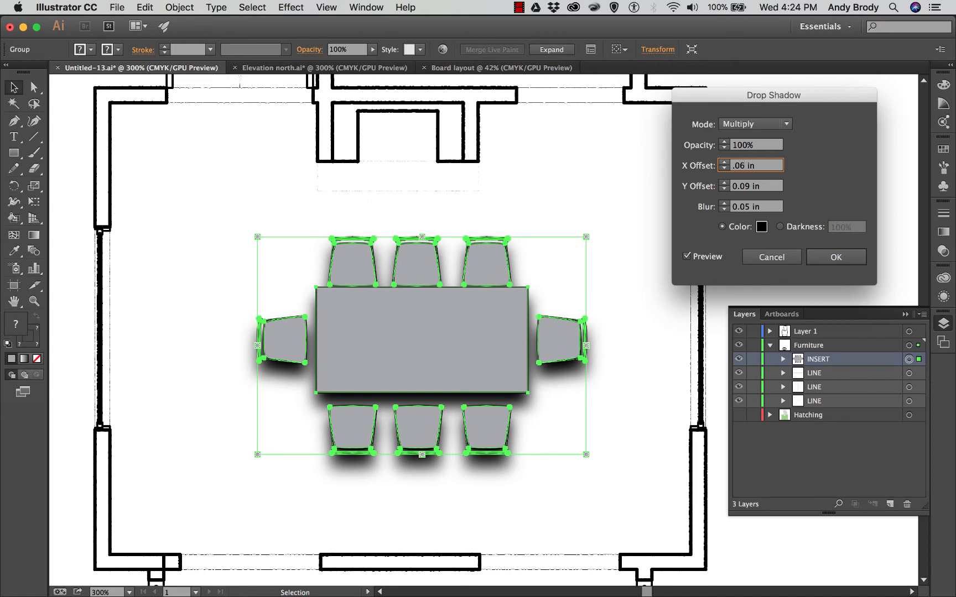
{"action": "left_click", "coordinate": [746, 188]}
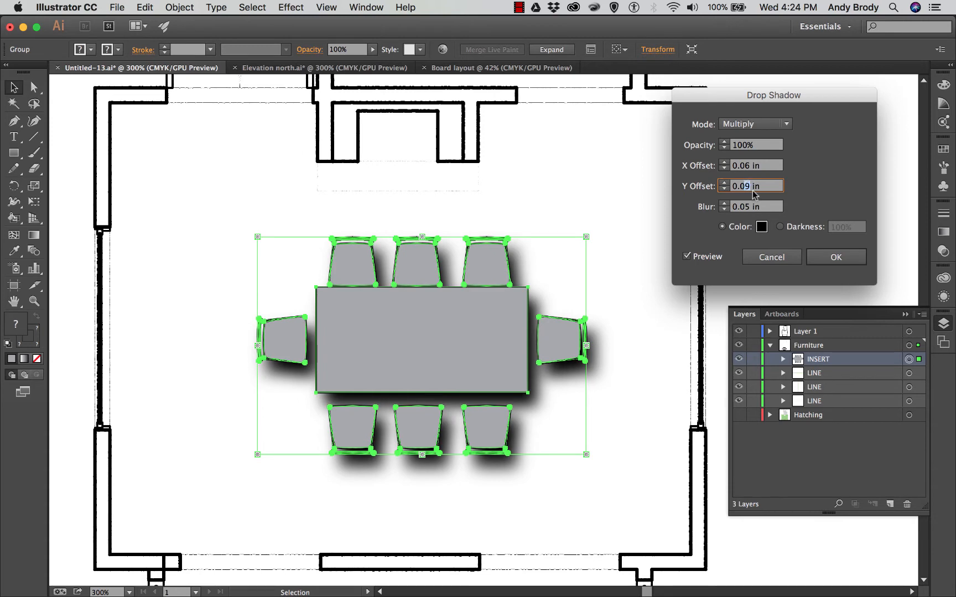
{"action": "type", "text": "6"}
{"action": "left_click", "coordinate": [747, 169]}
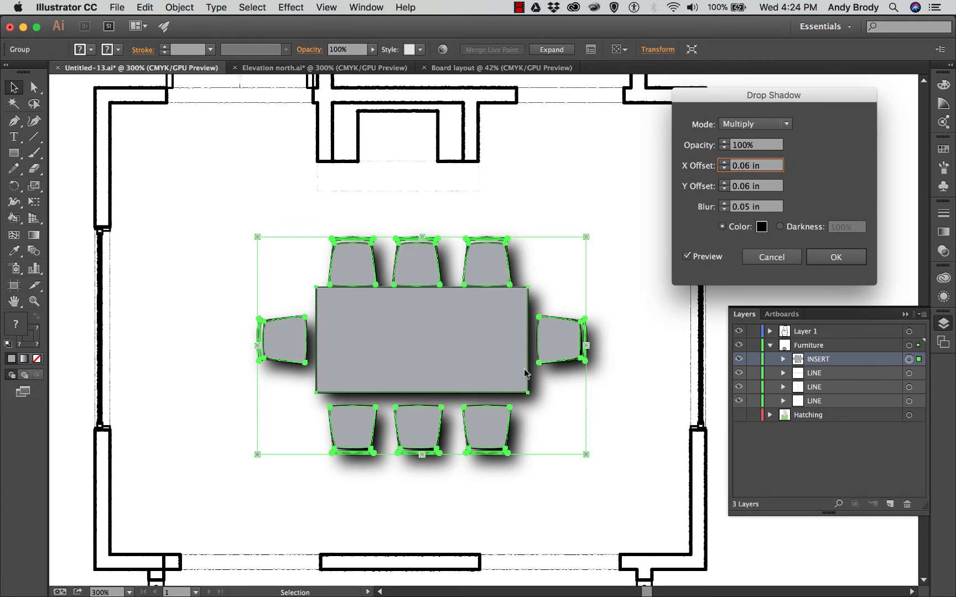
{"action": "left_click", "coordinate": [831, 260]}
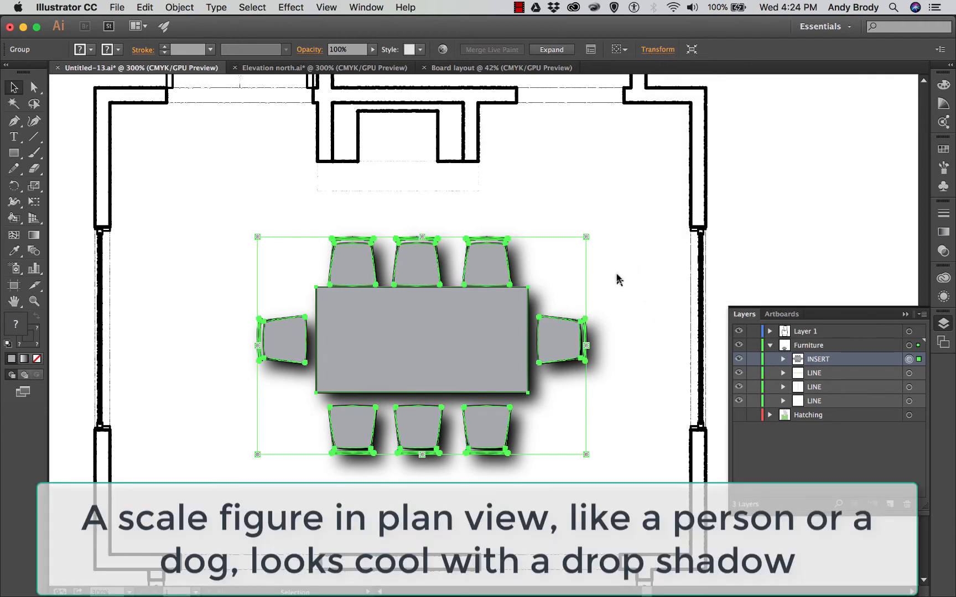
{"action": "left_click", "coordinate": [580, 271]}
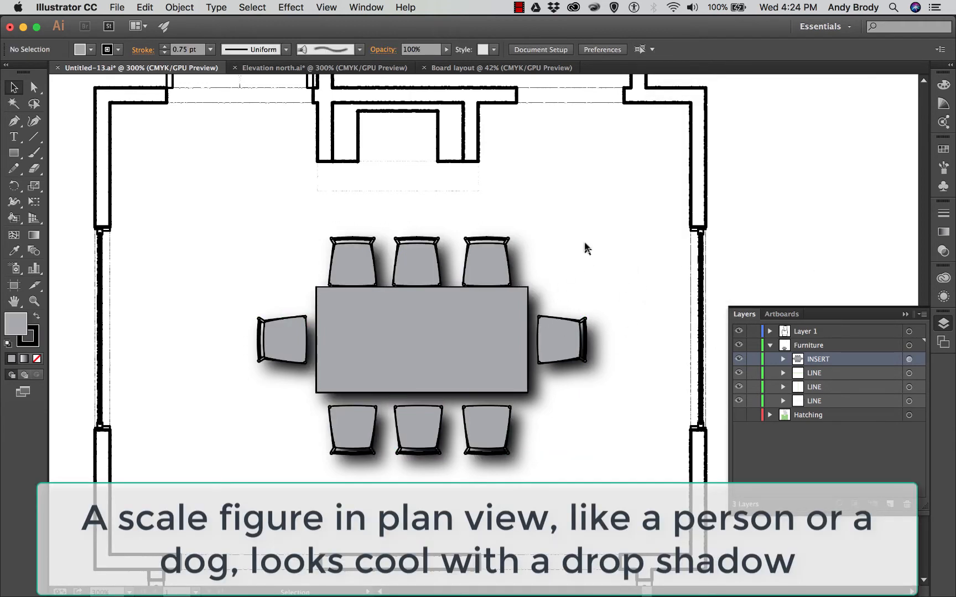
Step: Select the three green counter lines in the upper room and nudge them down, farther from the window wall
{"action": "scroll", "coordinate": [585, 249], "scroll_direction": "up", "scroll_amount": 15}
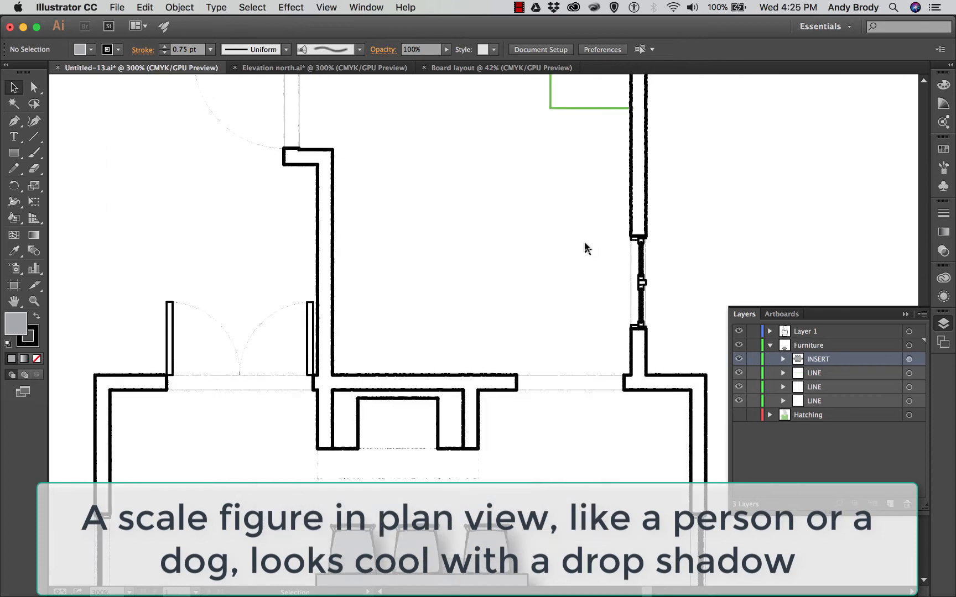
{"action": "left_click", "coordinate": [570, 313]}
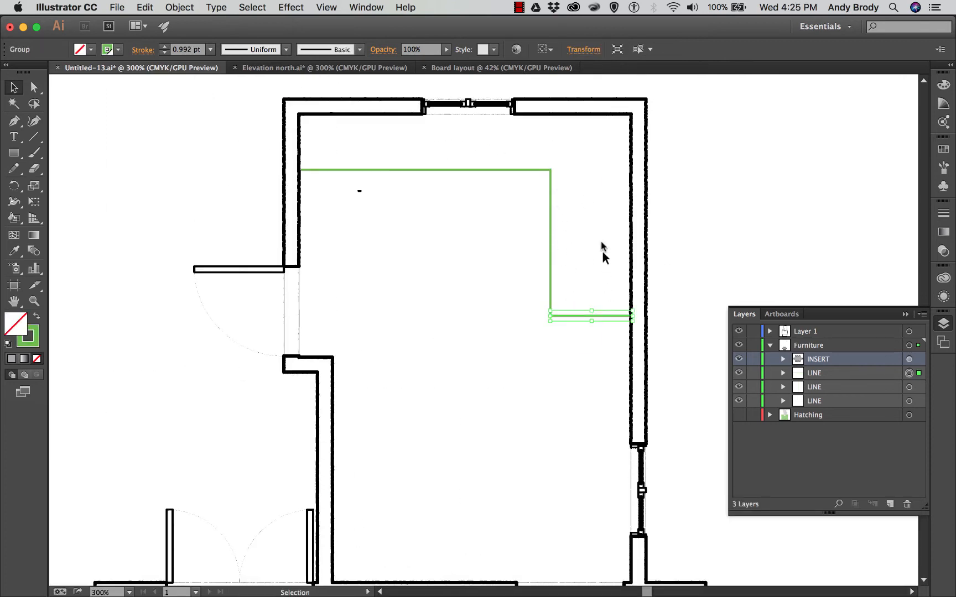
{"action": "left_click", "coordinate": [549, 215], "text": "shift"}
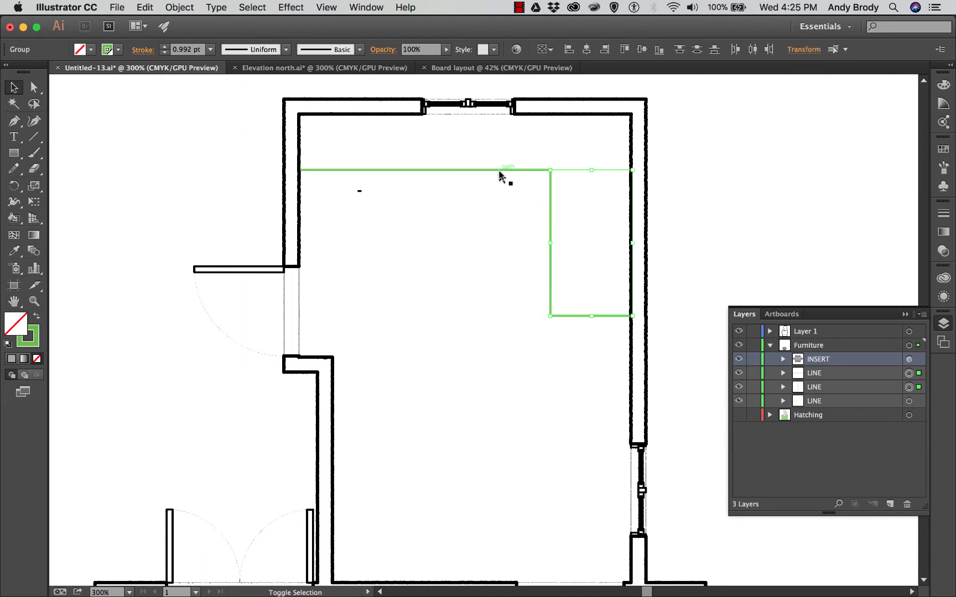
{"action": "left_click", "coordinate": [499, 171], "text": "shift"}
{"action": "key", "text": "Down"}
{"action": "key", "text": "Down"}
{"action": "key", "text": "Down"}
{"action": "key", "text": "Down"}
{"action": "key", "text": "Down"}
{"action": "key", "text": "Down"}
{"action": "key", "text": "Down"}
{"action": "key", "text": "Down"}
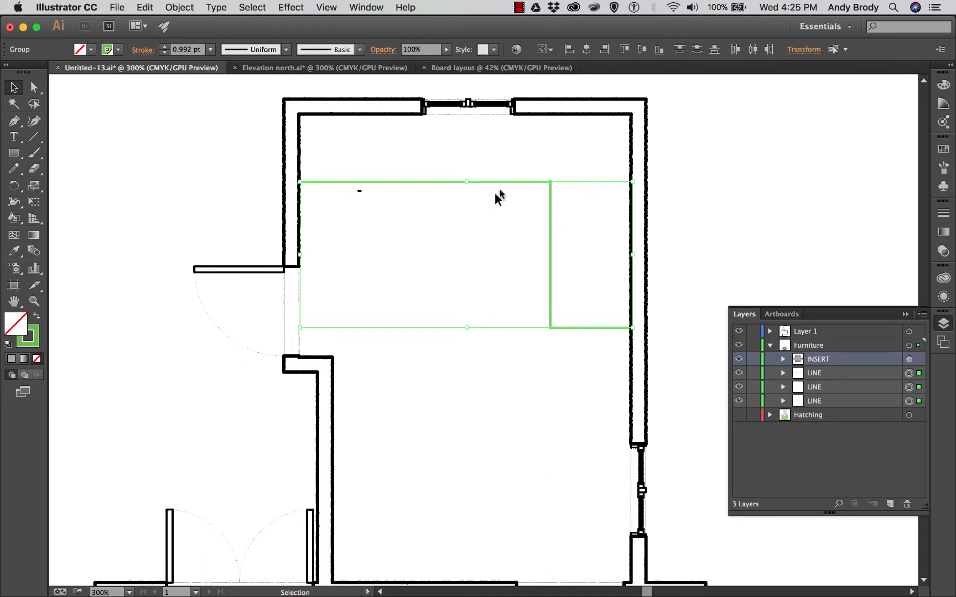
{"action": "key", "text": "Down"}
{"action": "key", "text": "Down"}
{"action": "key", "text": "Down"}
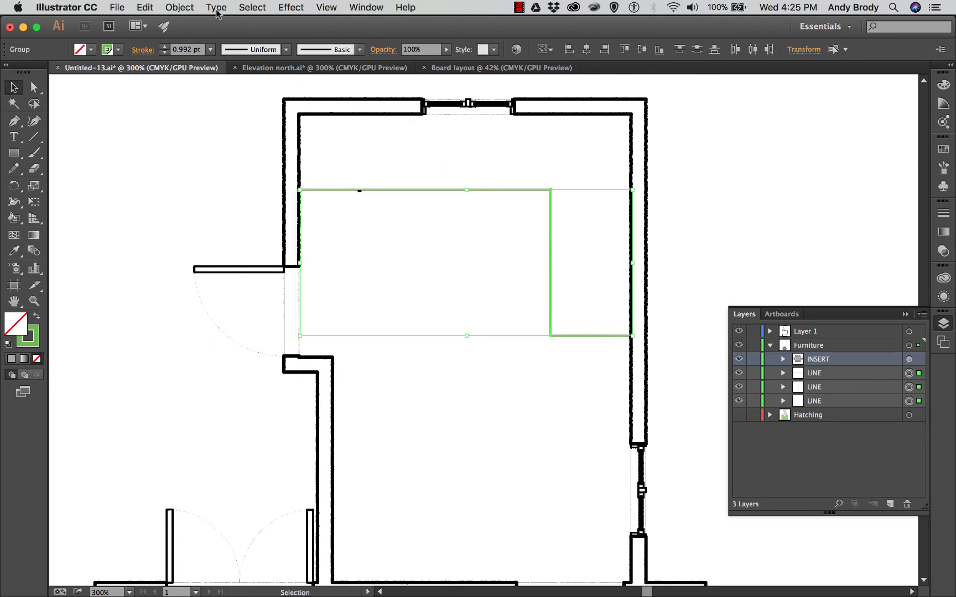
Step: Join the three selected counter lines into a single path
{"action": "left_click", "coordinate": [175, 8]}
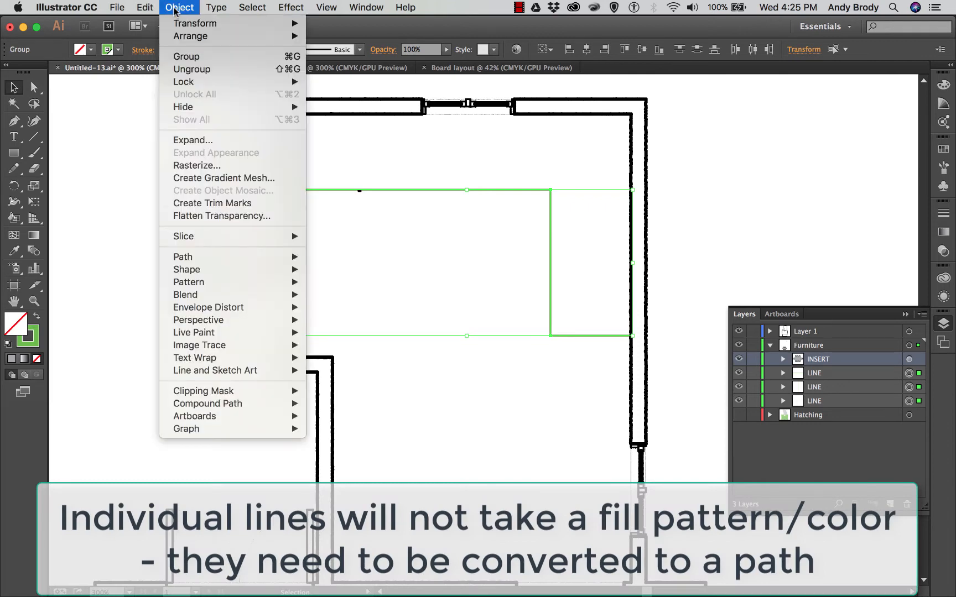
{"action": "mouse_move", "coordinate": [243, 258]}
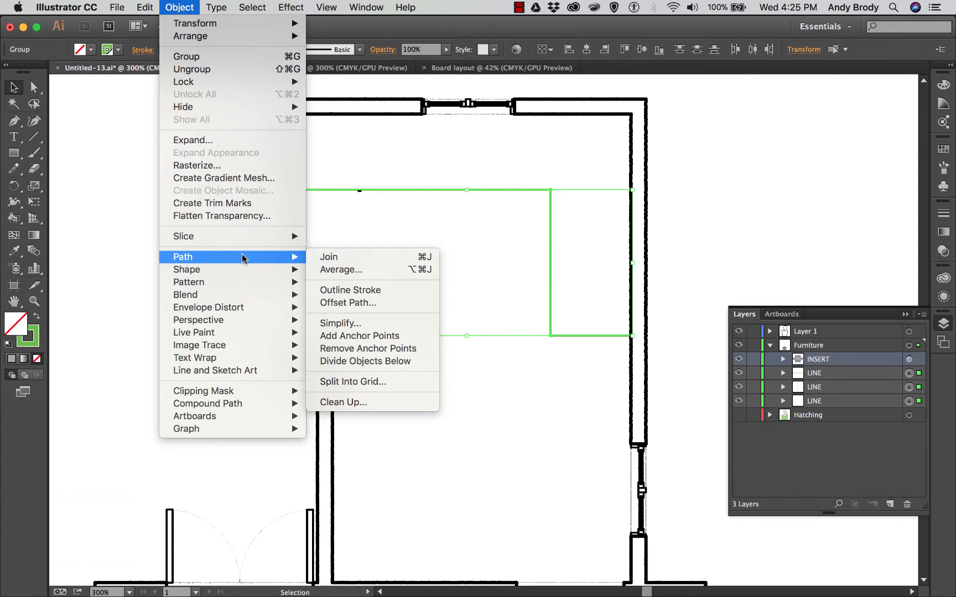
{"action": "left_click", "coordinate": [327, 257]}
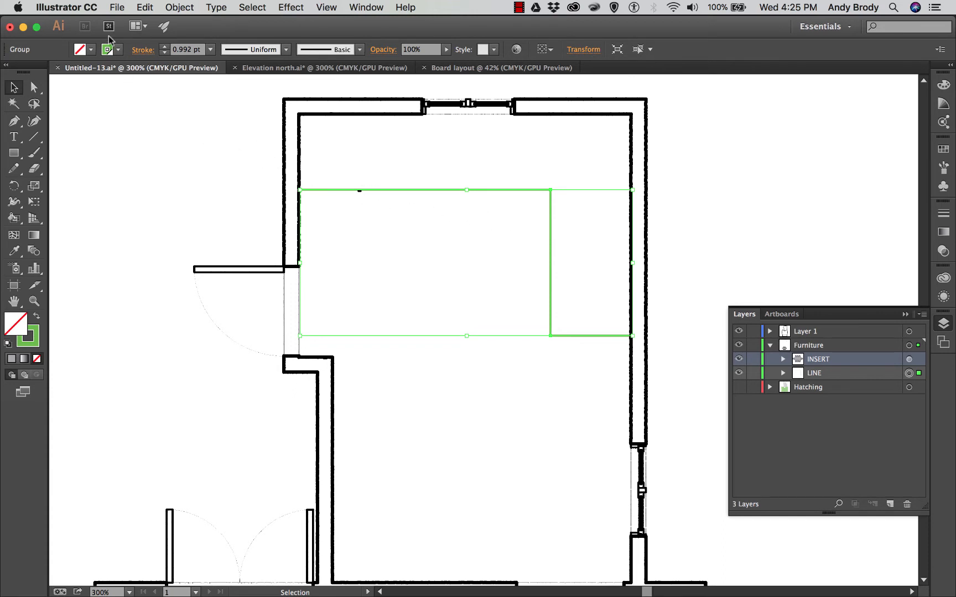
Step: Set the counter path's stroke weight to 2 pt and its stroke color to black
{"action": "left_click", "coordinate": [209, 50]}
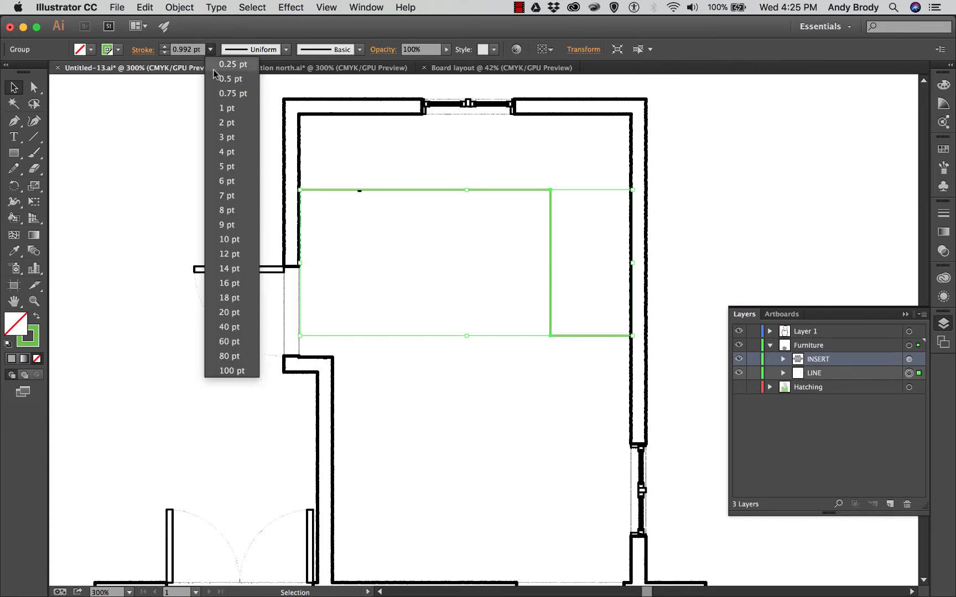
{"action": "left_click", "coordinate": [221, 122]}
{"action": "left_click", "coordinate": [119, 50]}
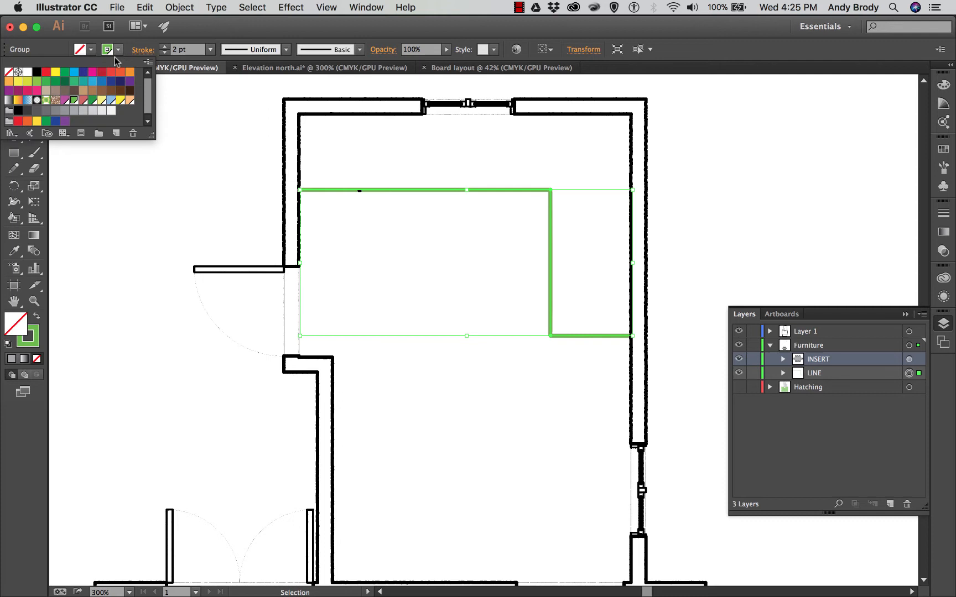
{"action": "left_click", "coordinate": [37, 72]}
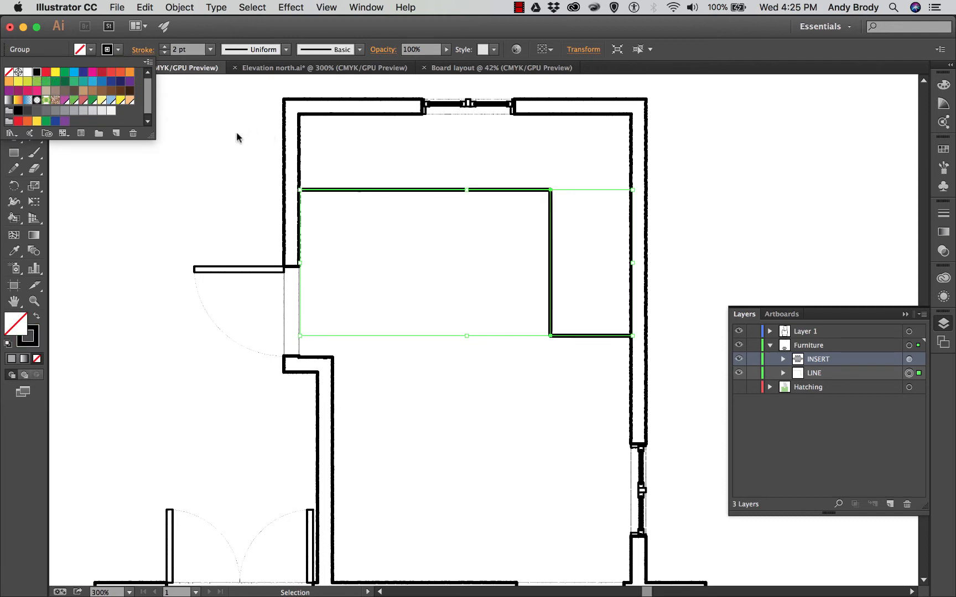
Step: Isolate the counter group and extend its outline with the Pen tool along the right, window and left walls, closing it at its starting end
{"action": "double_click", "coordinate": [337, 191]}
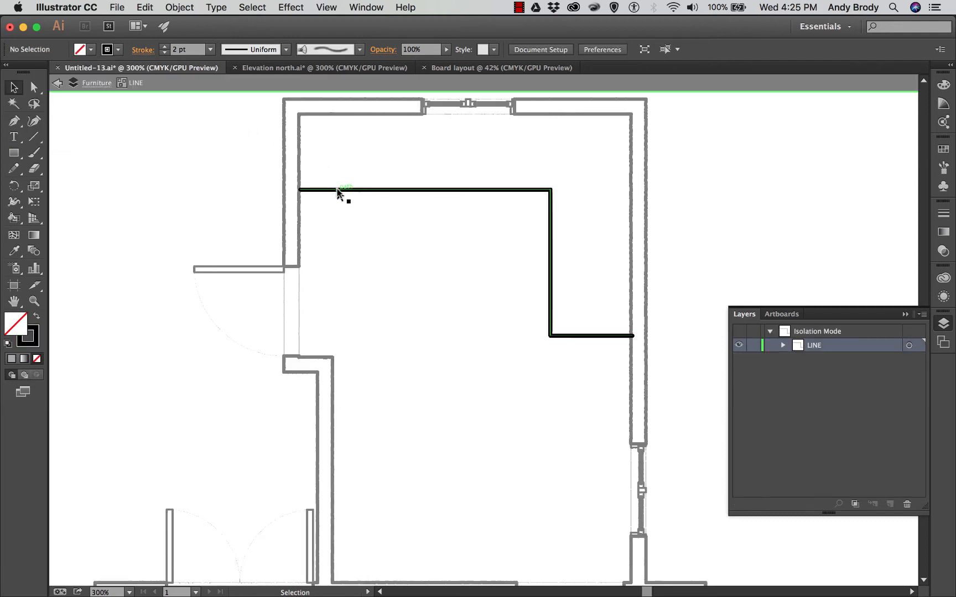
{"action": "left_click", "coordinate": [14, 120]}
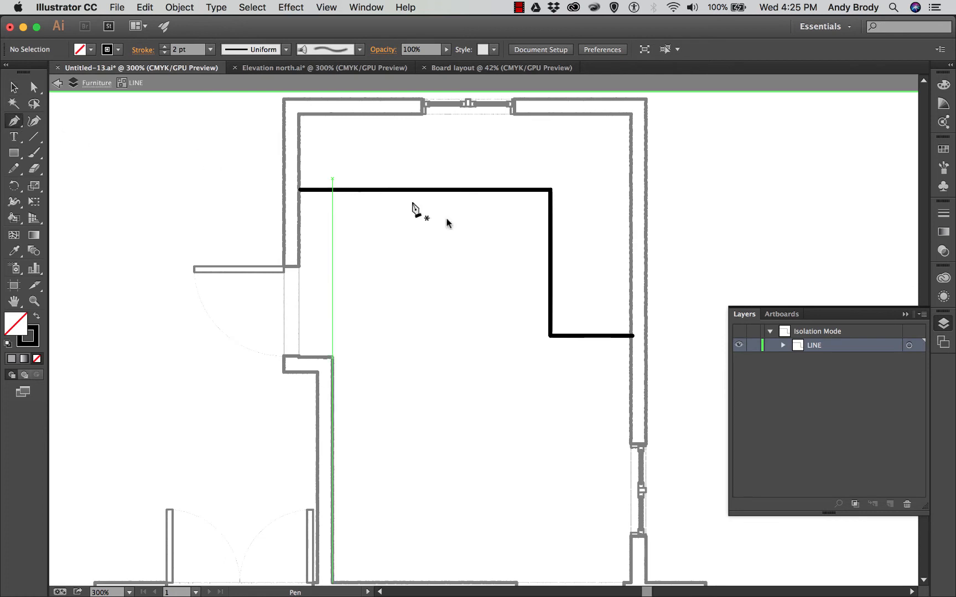
{"action": "left_click", "coordinate": [631, 335]}
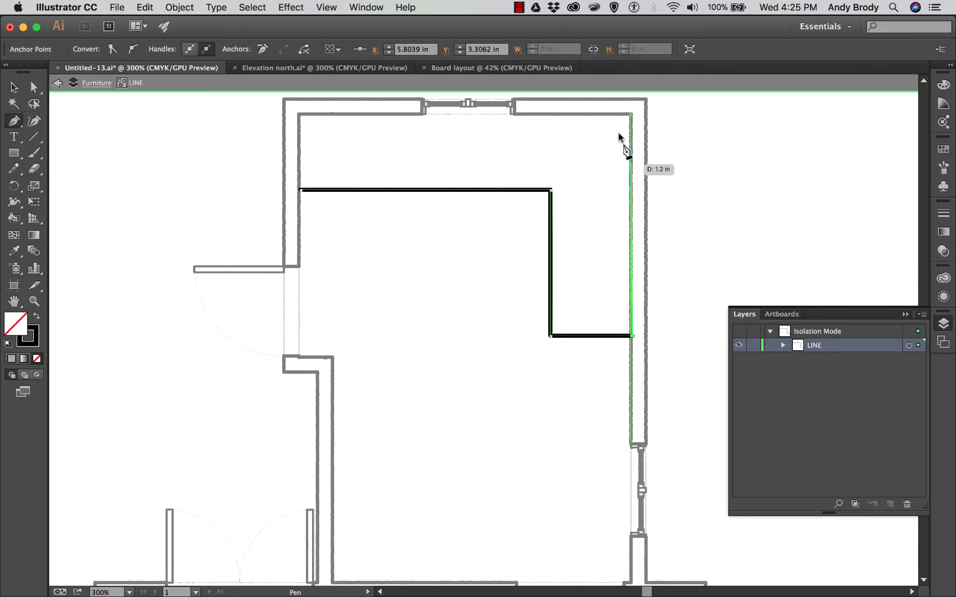
{"action": "left_click", "coordinate": [631, 114]}
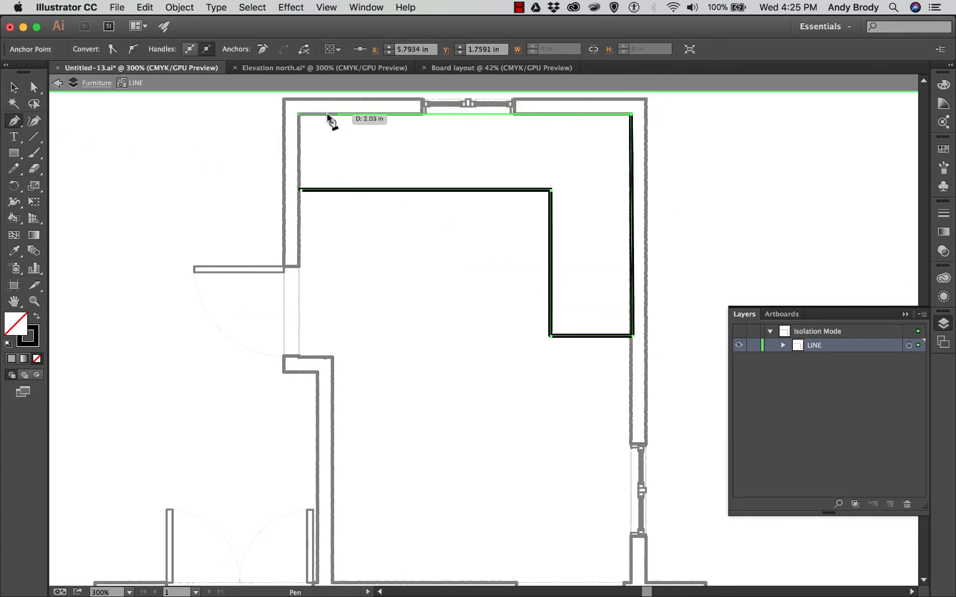
{"action": "left_click", "coordinate": [300, 115]}
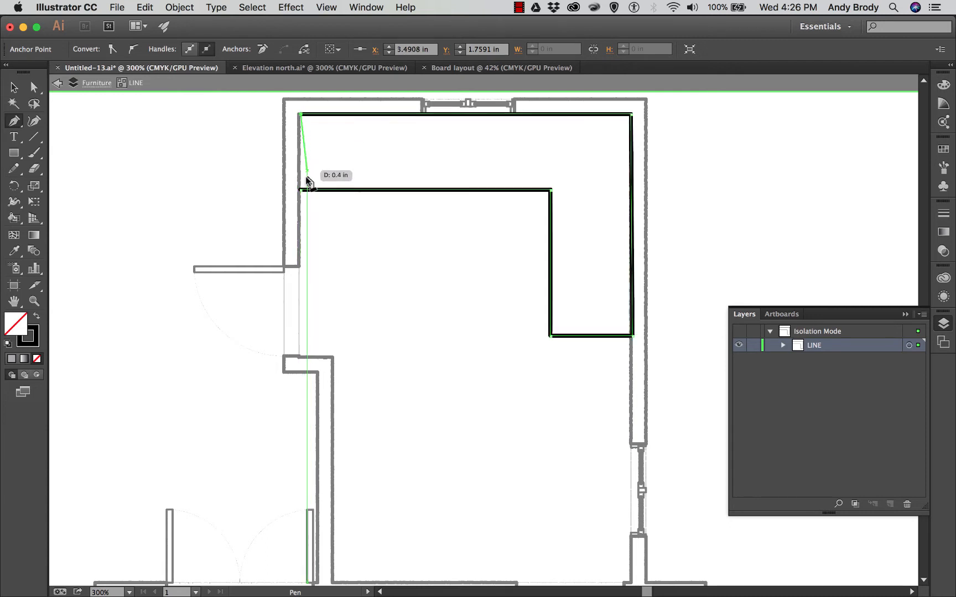
{"action": "left_click", "coordinate": [300, 191]}
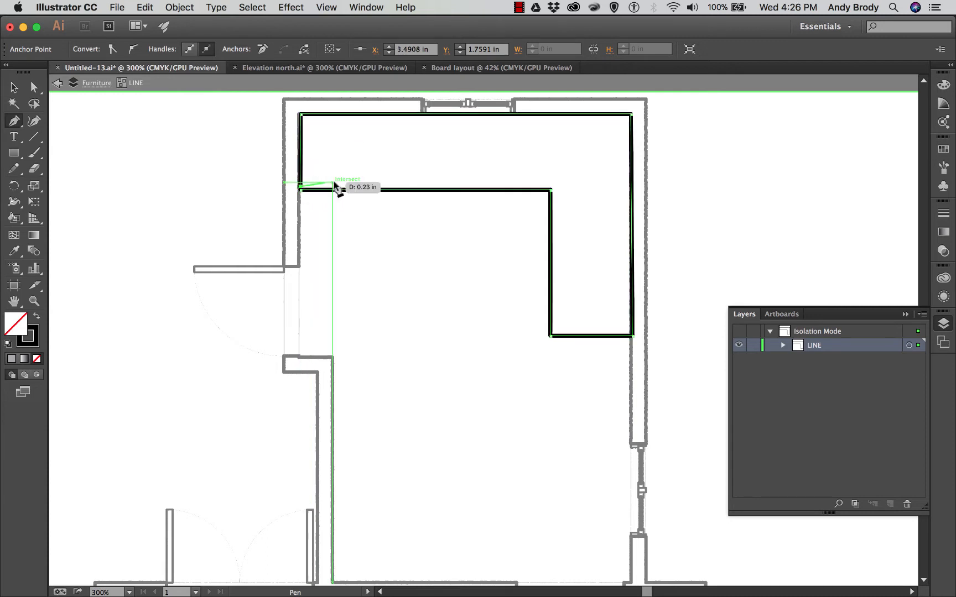
{"action": "left_click", "coordinate": [14, 88]}
{"action": "left_click", "coordinate": [366, 222]}
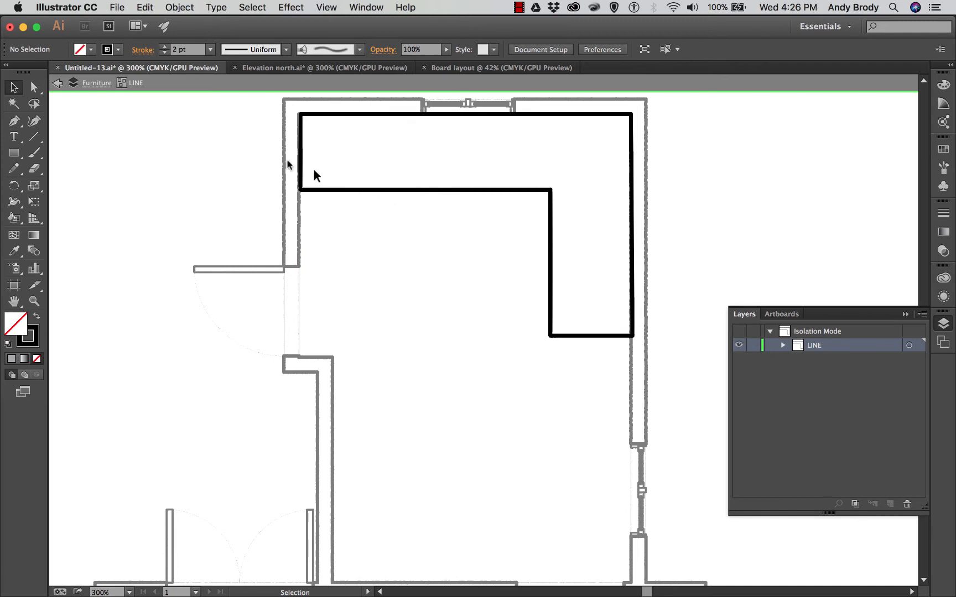
Step: Fill the closed counter shape with the green swatch C=85 M=10 Y=100 K=10
{"action": "left_click", "coordinate": [78, 51]}
{"action": "left_click", "coordinate": [336, 190]}
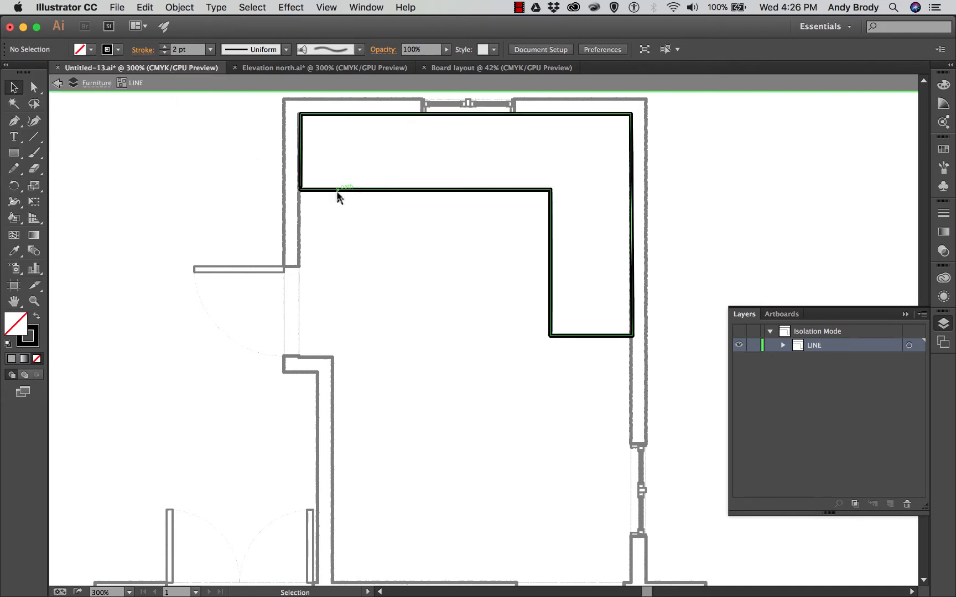
{"action": "left_click", "coordinate": [89, 50]}
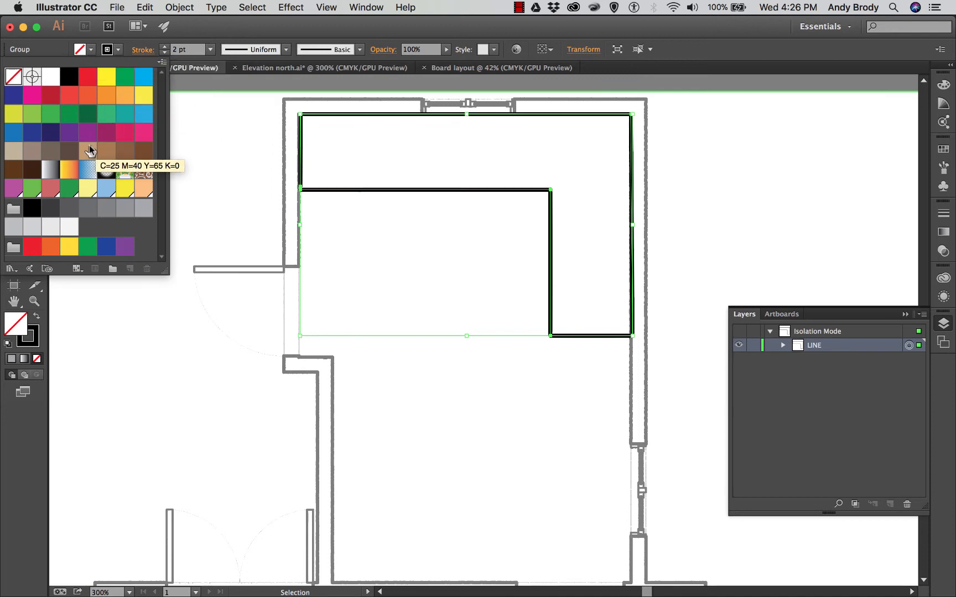
{"action": "left_click", "coordinate": [68, 114]}
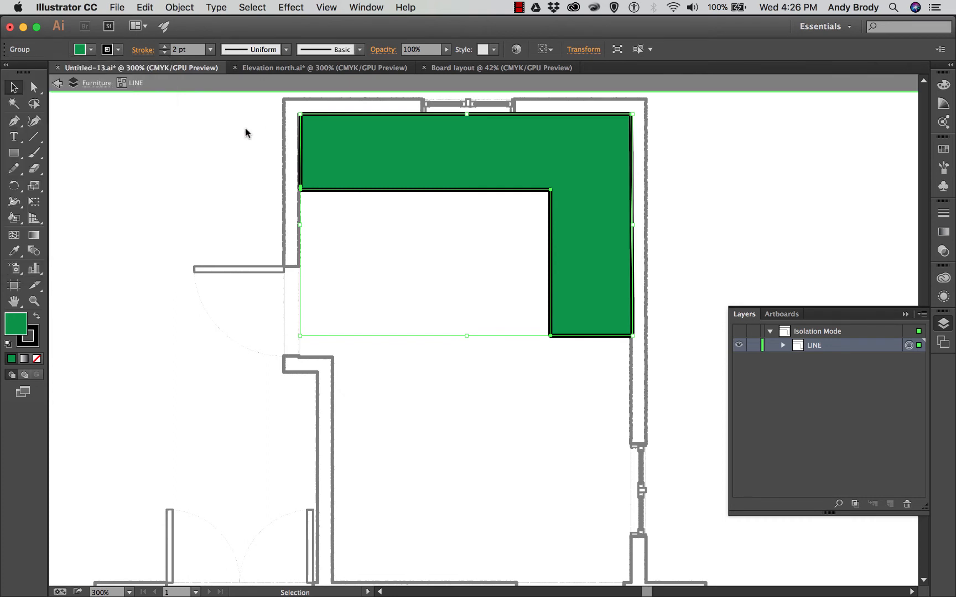
Step: Lower the green counter's opacity to 60% and deselect it
{"action": "left_click", "coordinate": [445, 52]}
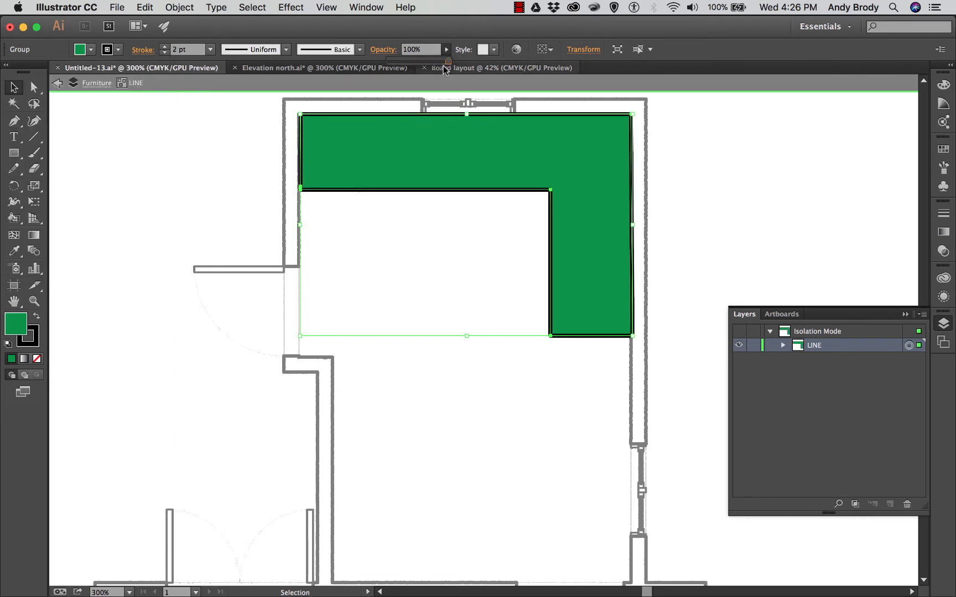
{"action": "left_click_drag", "start_coordinate": [447, 60], "coordinate": [432, 62]}
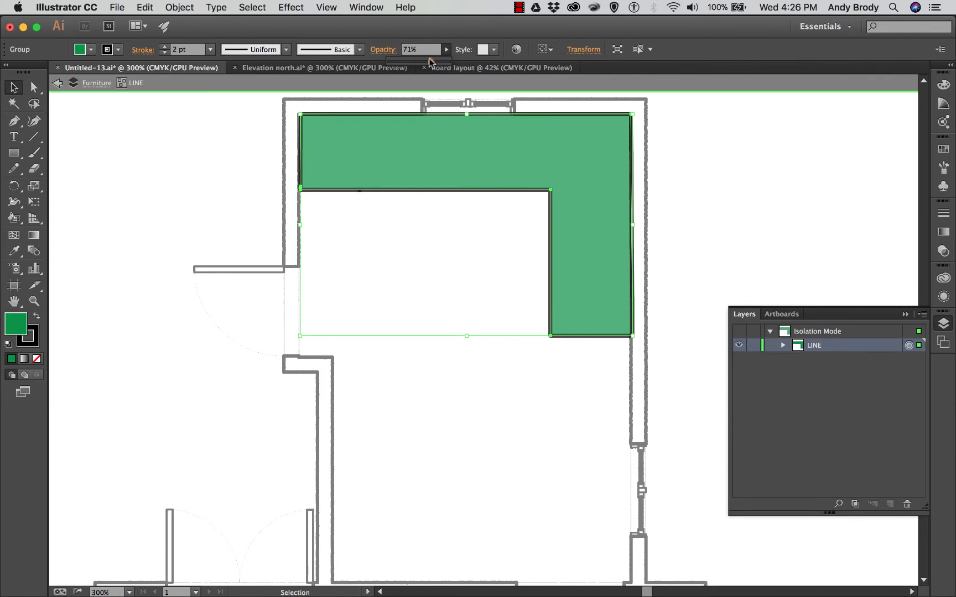
{"action": "left_click_drag", "start_coordinate": [430, 60], "coordinate": [424, 61]}
{"action": "left_click", "coordinate": [251, 146]}
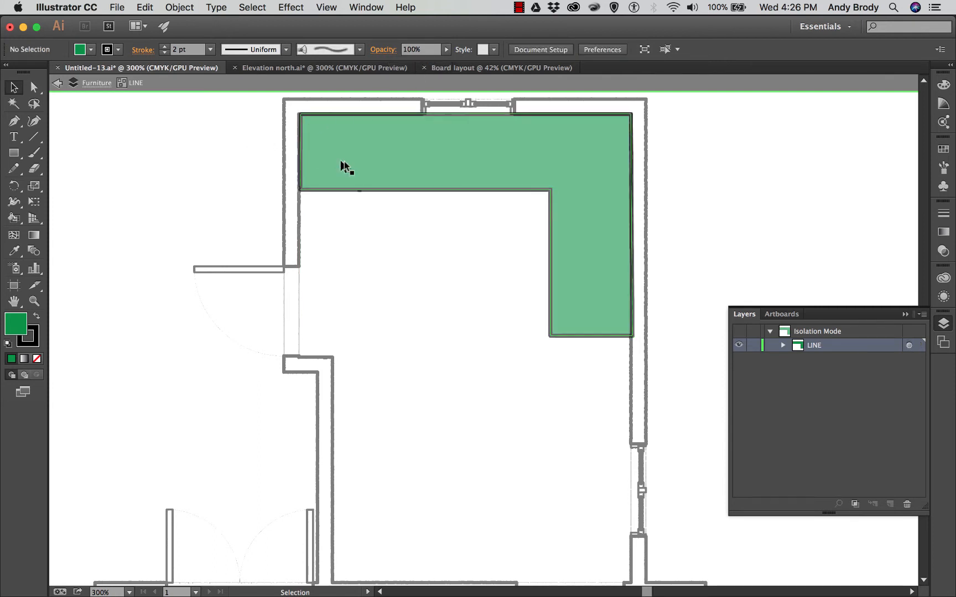
{"action": "left_click", "coordinate": [583, 233]}
{"action": "left_click", "coordinate": [770, 164]}
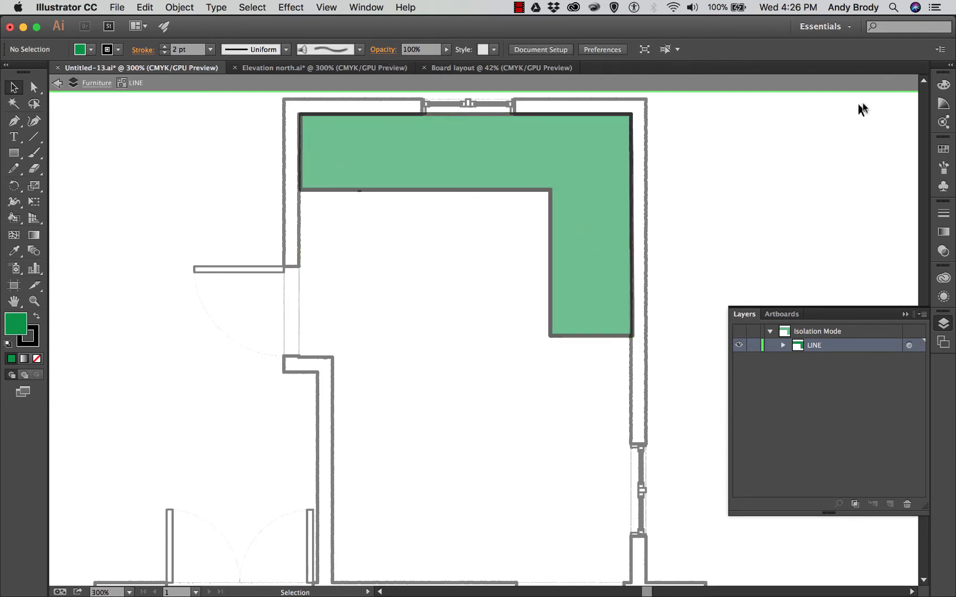
Step: Examine the counter green's CMYK mix and the Color Guide's suggested harmony with its shades and tints
{"action": "left_click", "coordinate": [944, 86]}
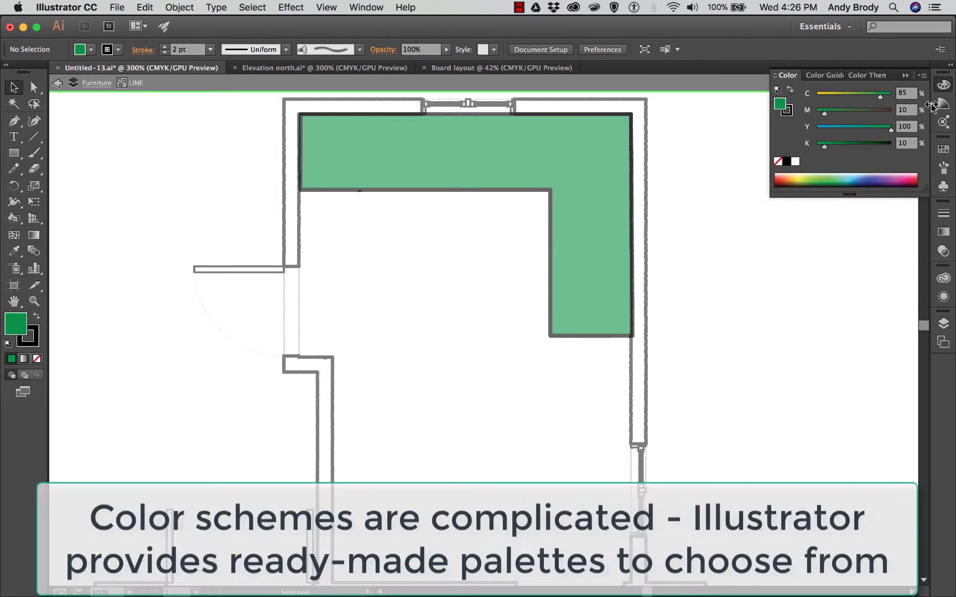
{"action": "left_click", "coordinate": [944, 104]}
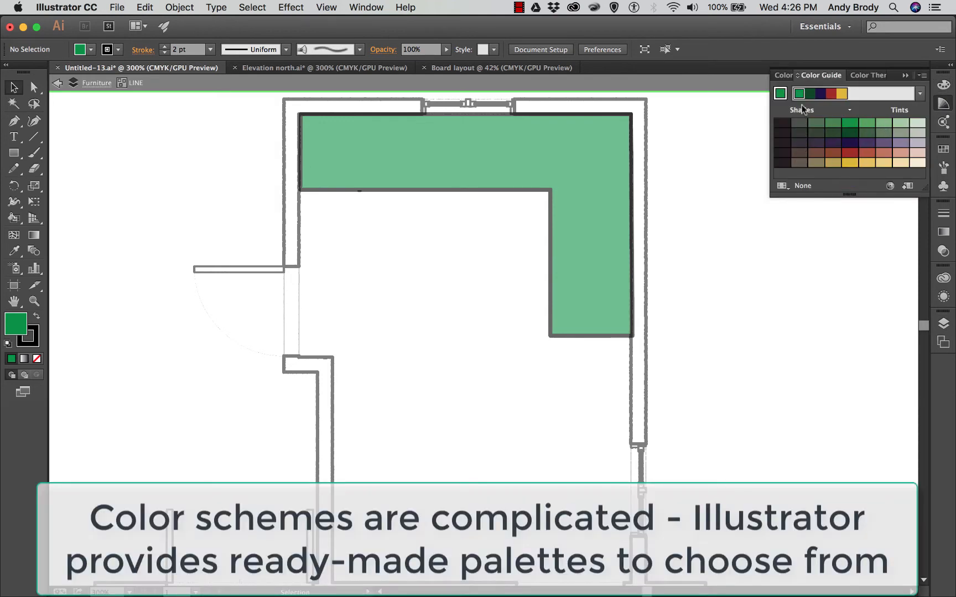
{"action": "left_click", "coordinate": [905, 75]}
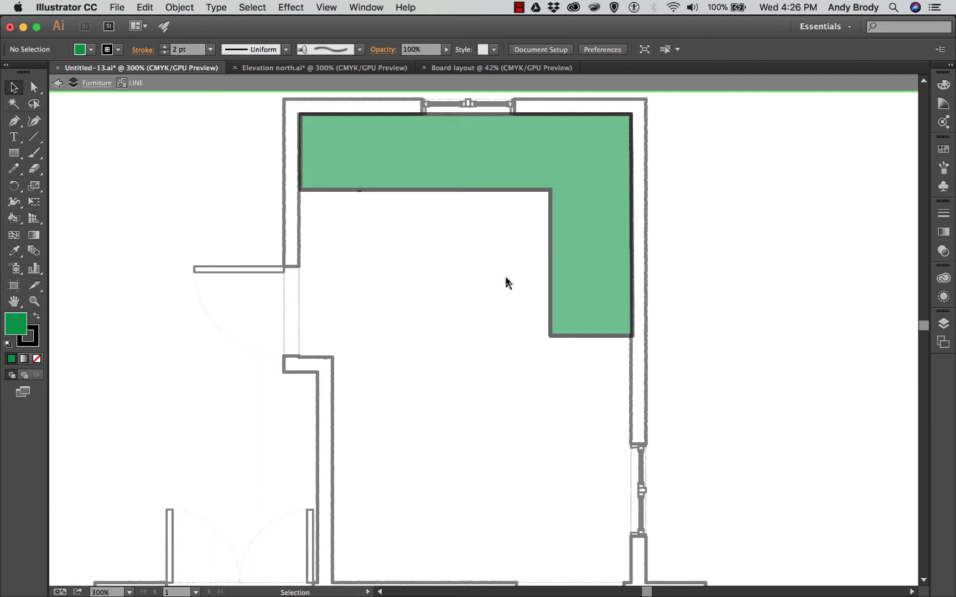
Step: Select the green counter shape in the upper room
{"action": "left_click", "coordinate": [487, 180]}
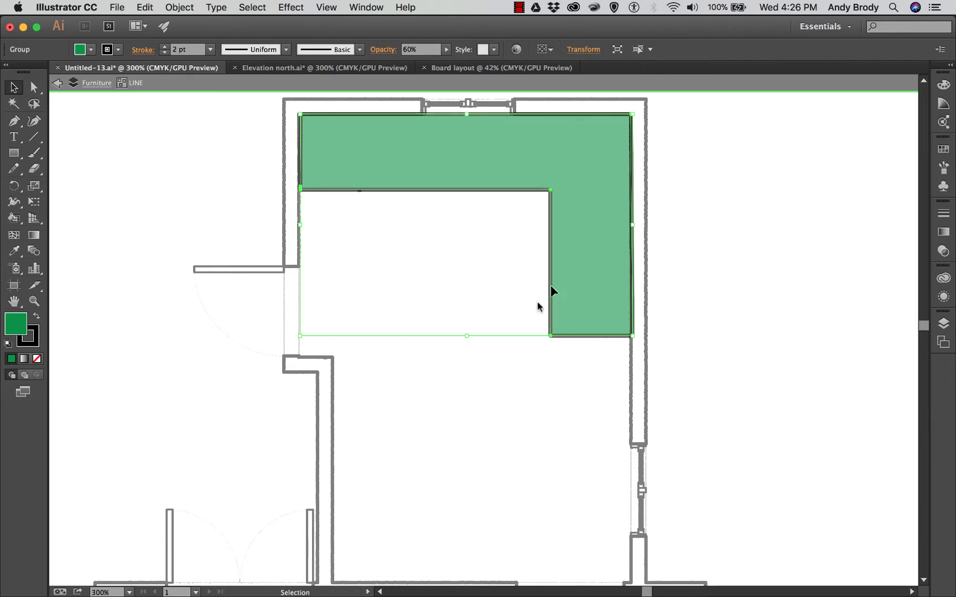
Step: Apply a drop shadow to the L-shaped counter with a 0.01 in X offset, 0.08 in Y offset and 0.03 in blur
{"action": "left_click", "coordinate": [299, 7]}
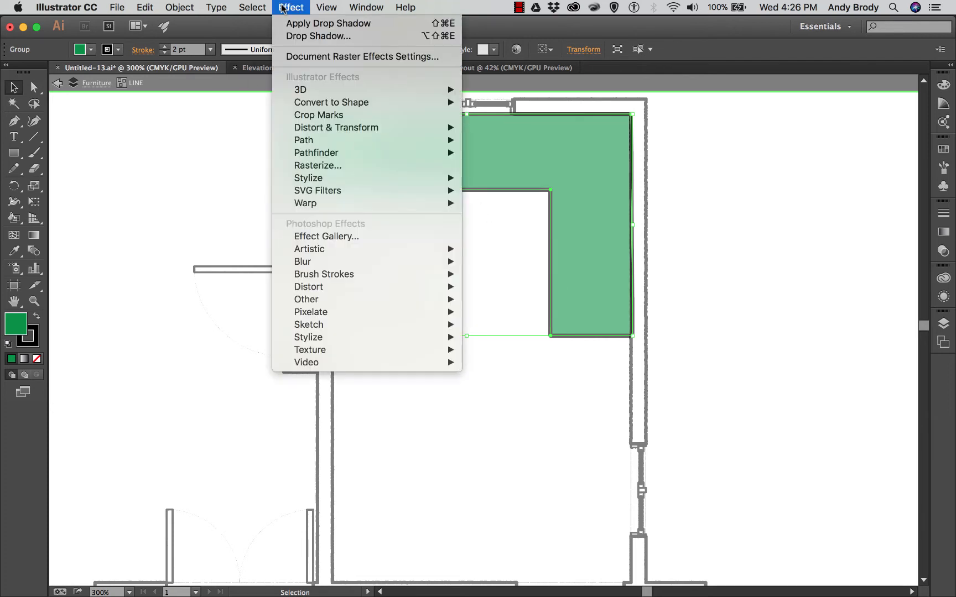
{"action": "left_click", "coordinate": [296, 37]}
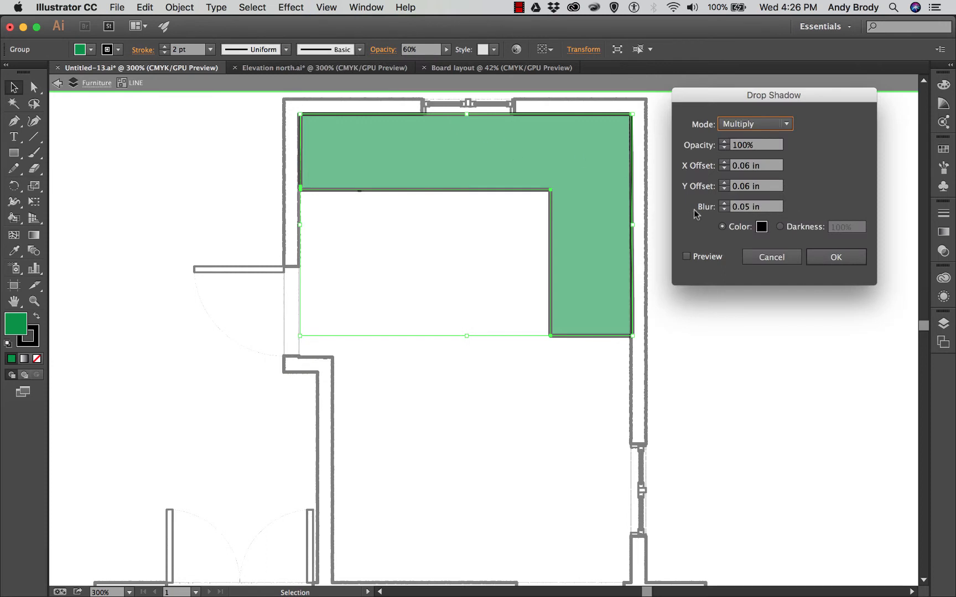
{"action": "left_click", "coordinate": [686, 256]}
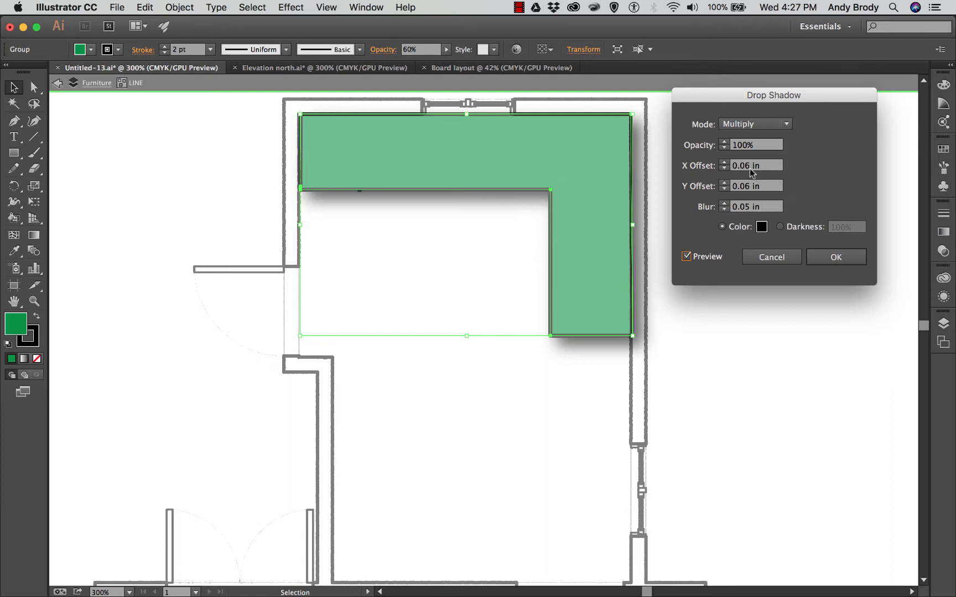
{"action": "left_click", "coordinate": [745, 185]}
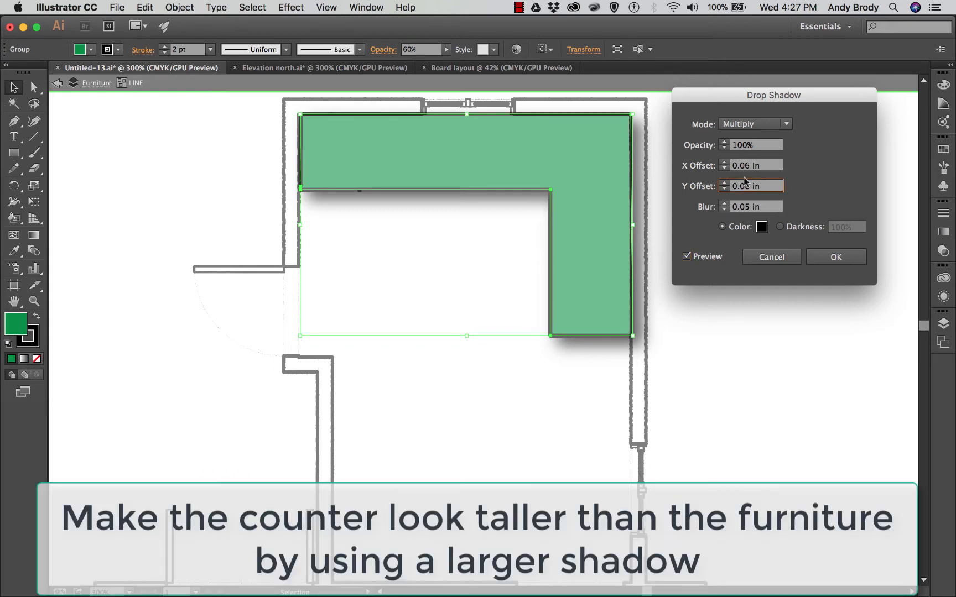
{"action": "left_click", "coordinate": [747, 165]}
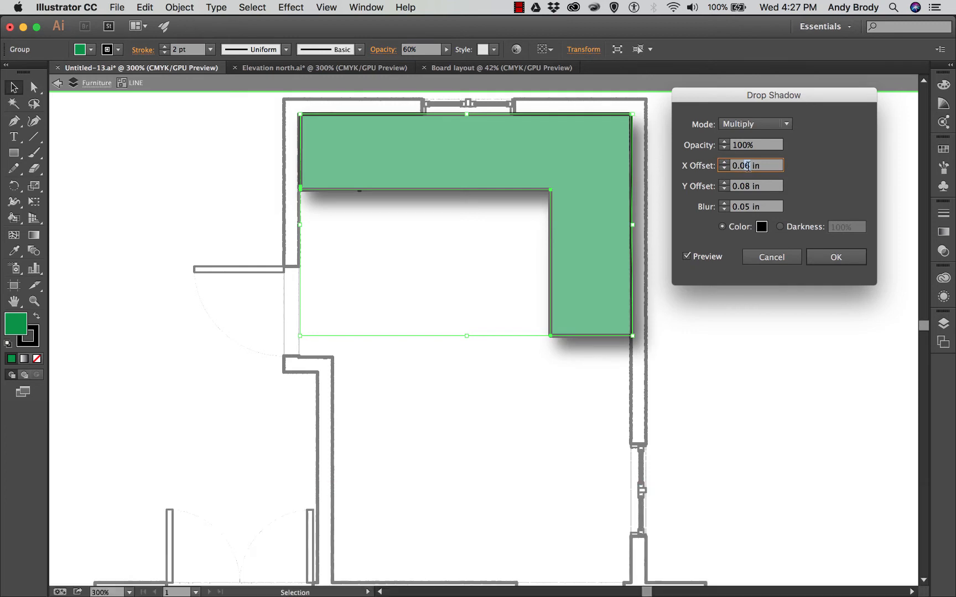
{"action": "type", "text": "1"}
{"action": "left_click", "coordinate": [750, 187]}
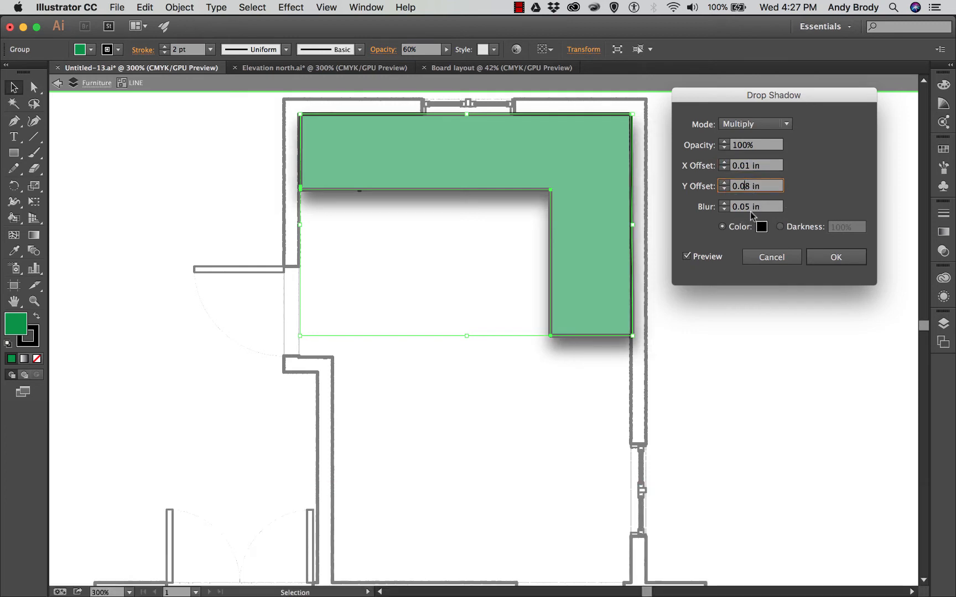
{"action": "double_click", "coordinate": [747, 207]}
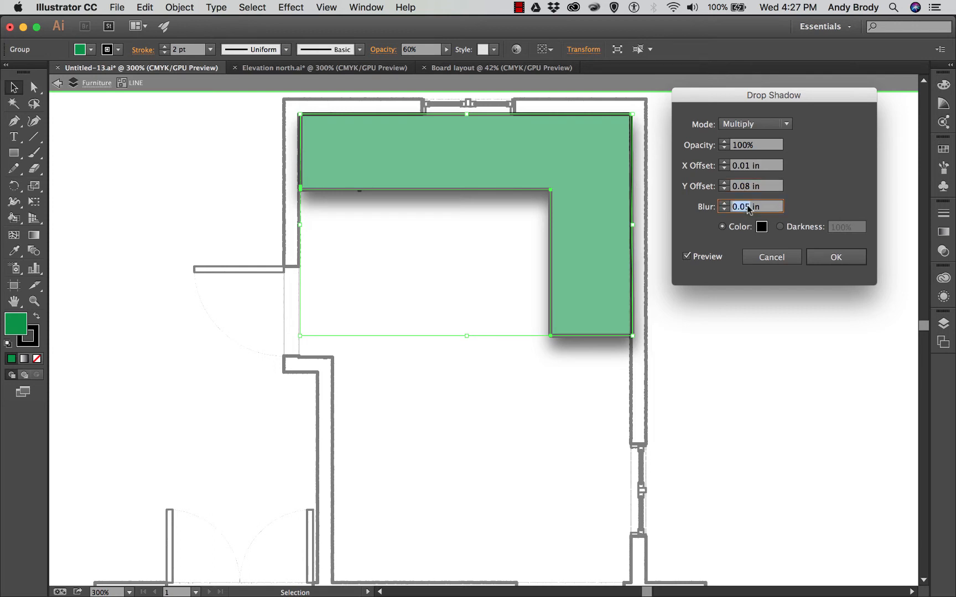
{"action": "type", "text": "0.03"}
{"action": "key", "text": "shift+Tab"}
{"action": "left_click", "coordinate": [818, 257]}
{"action": "left_click", "coordinate": [788, 266]}
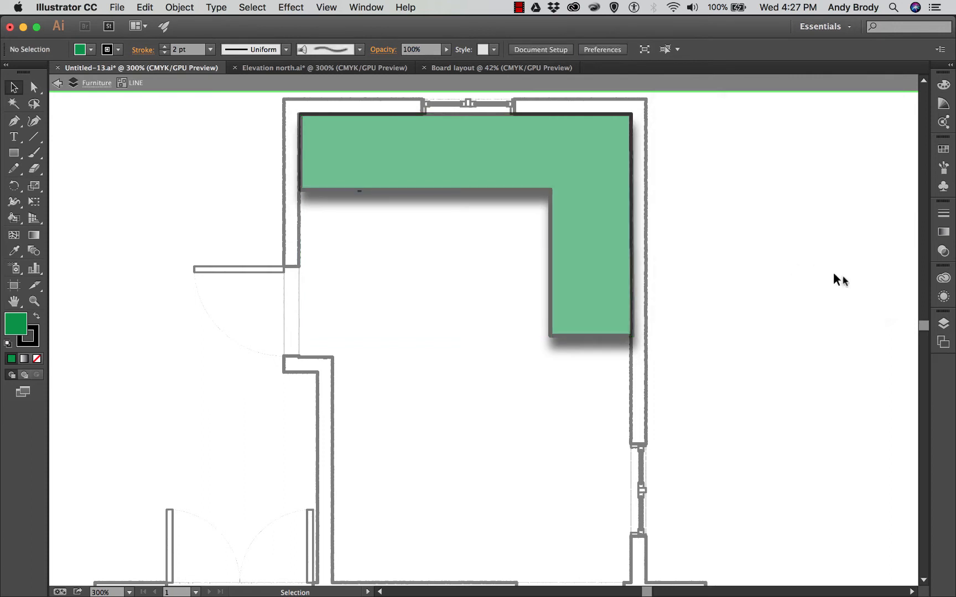
Step: Exit isolation mode on the counter group and make the Hatching layer visible
{"action": "left_click", "coordinate": [943, 323]}
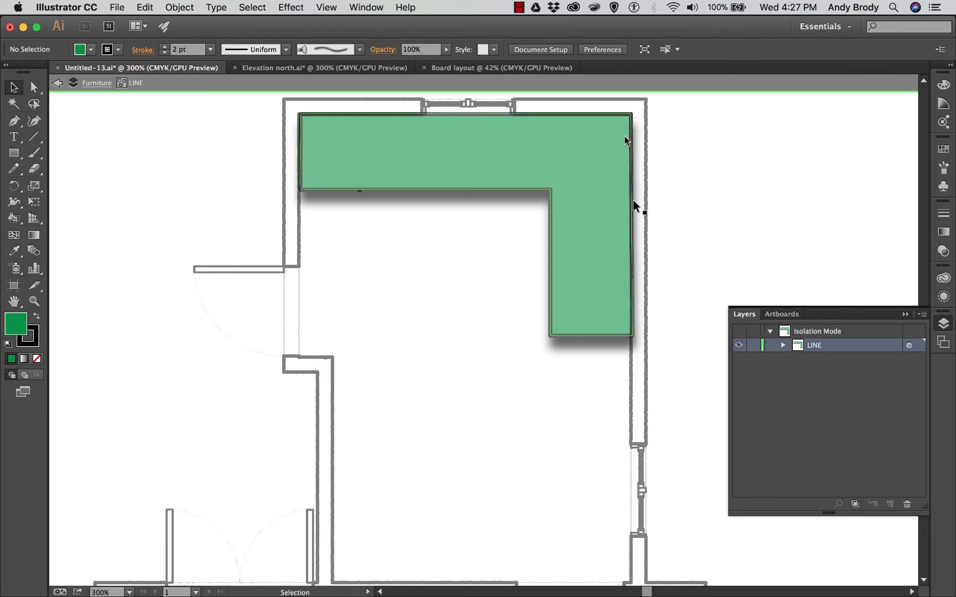
{"action": "left_click", "coordinate": [645, 49]}
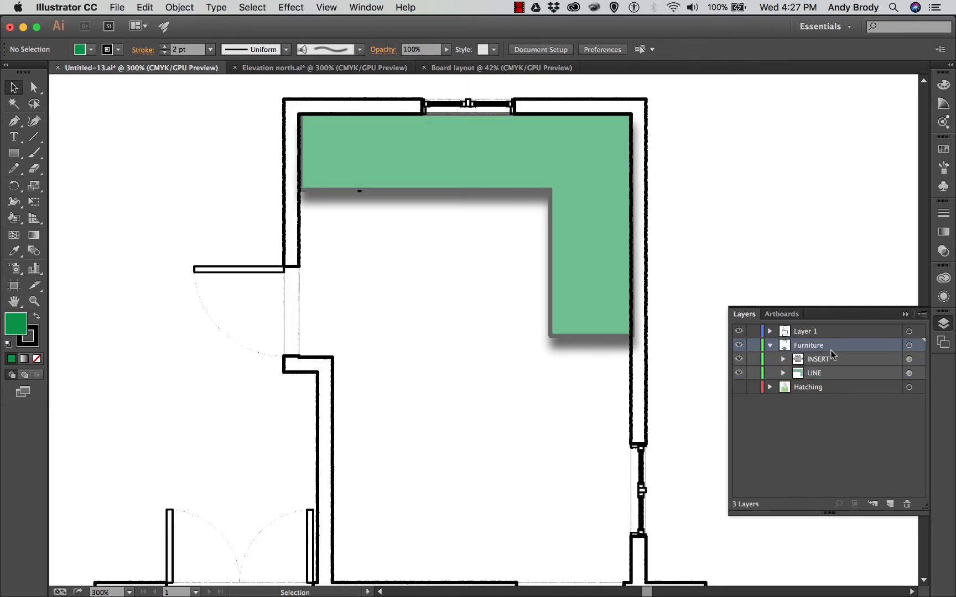
{"action": "left_click", "coordinate": [739, 387]}
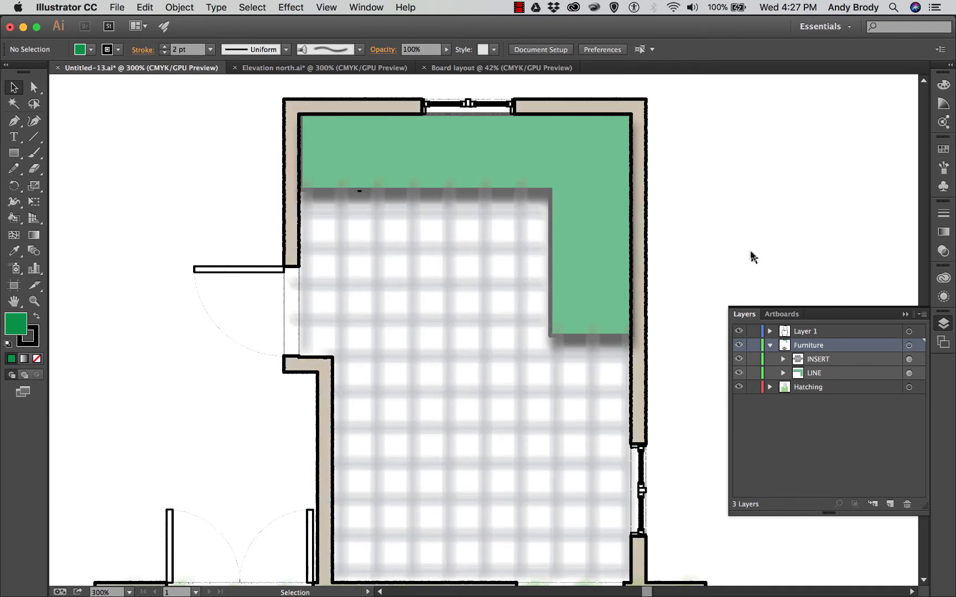
Step: Examine how the counter, furniture shadows and floor hatching overlap across the whole floor plan
{"action": "scroll", "coordinate": [736, 288], "scroll_direction": "up", "scroll_amount": 2}
{"action": "scroll", "coordinate": [736, 288], "scroll_direction": "down", "scroll_amount": 1}
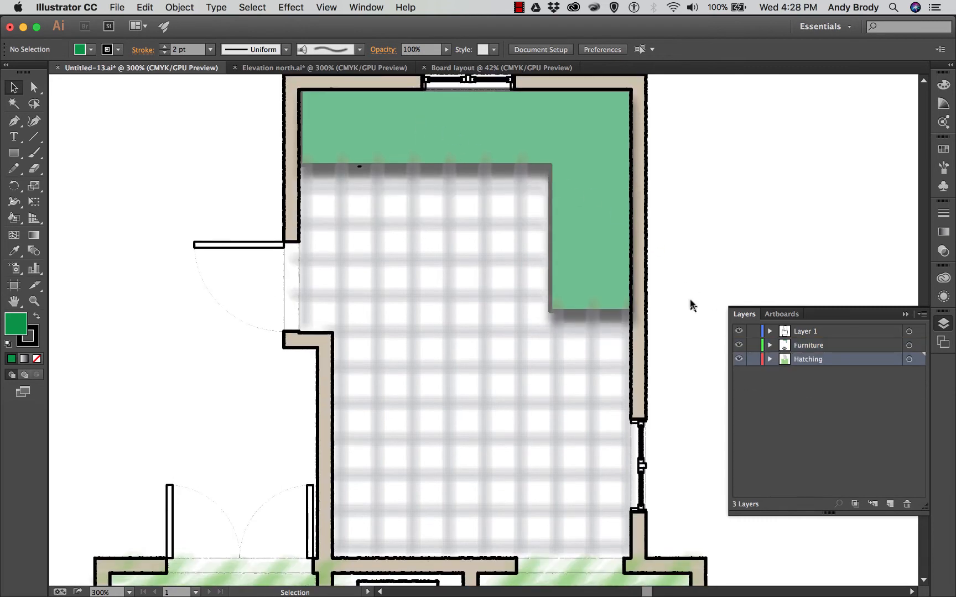
{"action": "scroll", "coordinate": [689, 302], "scroll_direction": "down", "scroll_amount": 5}
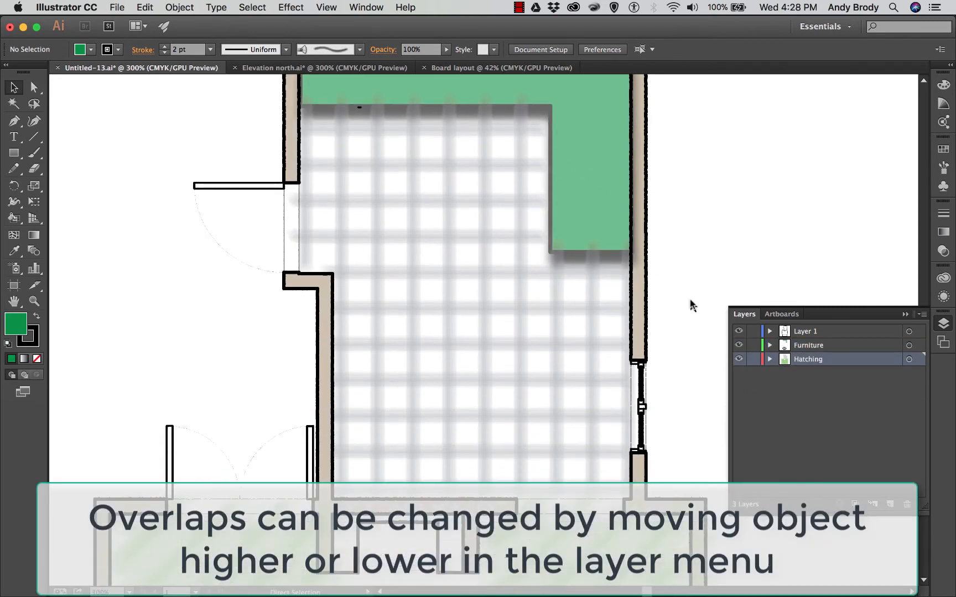
{"action": "key", "text": "ctrl+minus"}
{"action": "key", "text": "ctrl+minus"}
{"action": "key", "text": "ctrl+minus"}
{"action": "scroll", "coordinate": [622, 353], "scroll_direction": "down", "scroll_amount": 3}
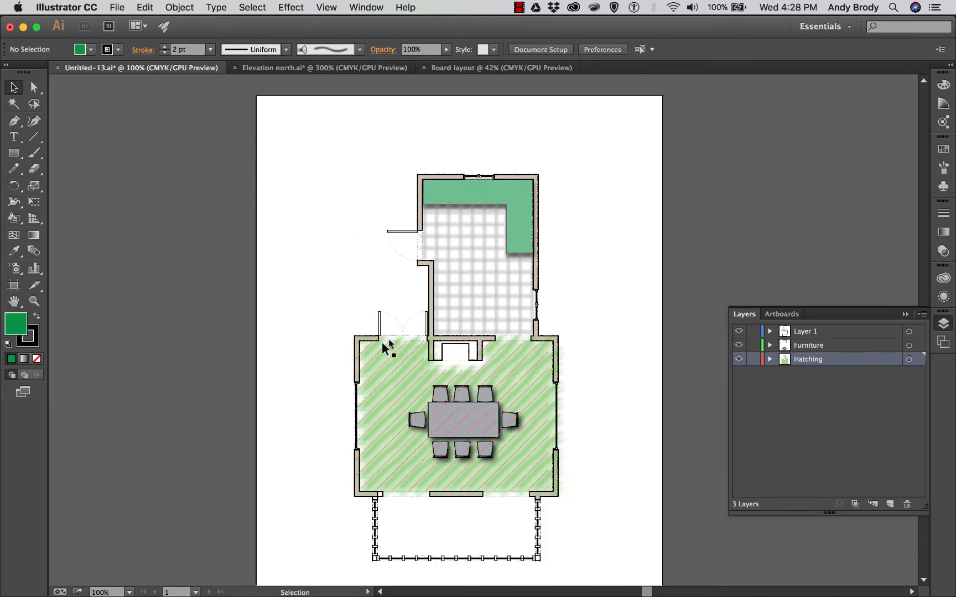
{"action": "scroll", "coordinate": [421, 314], "scroll_direction": "down", "scroll_amount": 1}
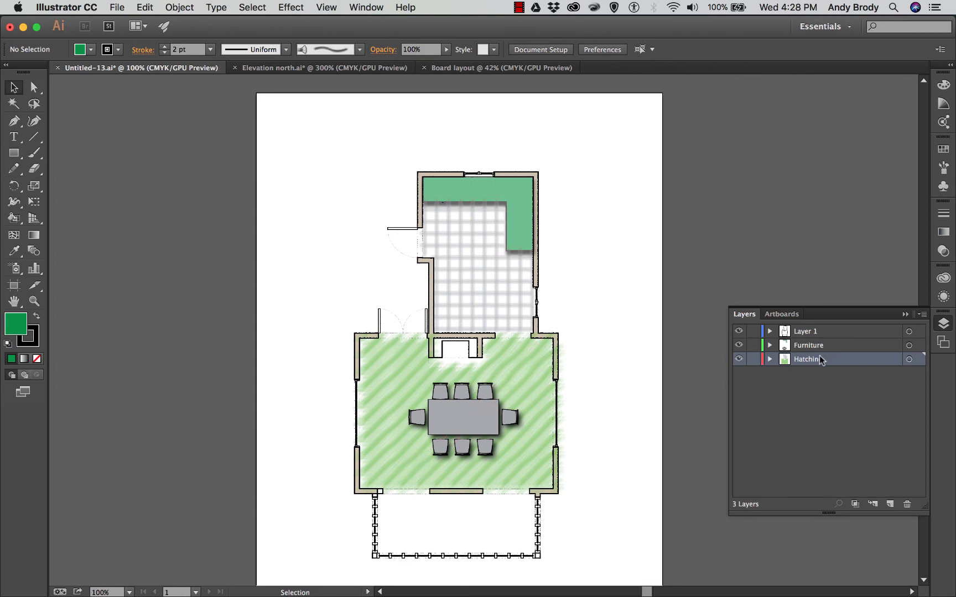
Step: Draw a rectangle on the Hatching layer that fills the double-door opening in the wall above the dining room
{"action": "left_click", "coordinate": [769, 360]}
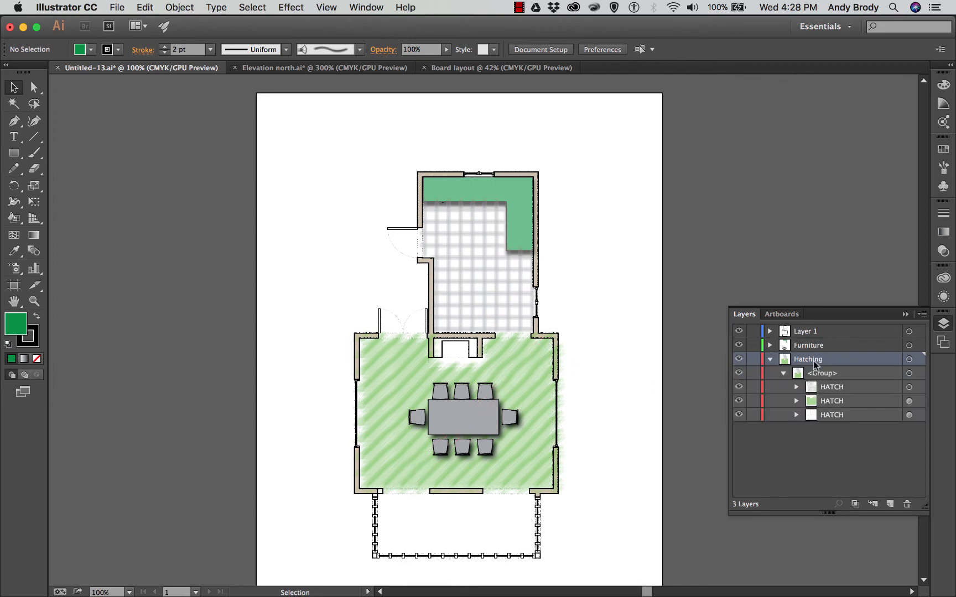
{"action": "left_click", "coordinate": [817, 376]}
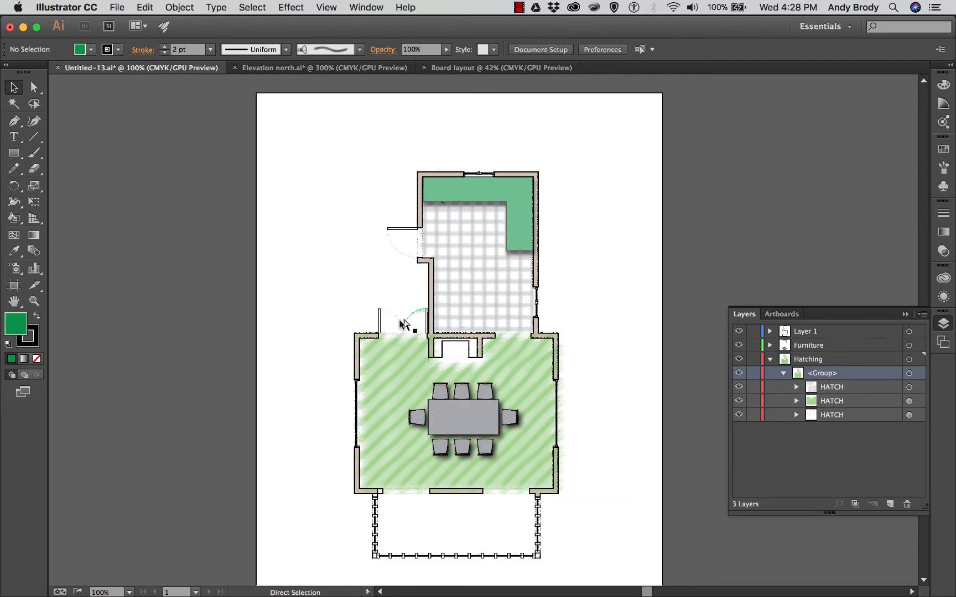
{"action": "key", "text": "super+minus"}
{"action": "key", "text": "super+equal"}
{"action": "key", "text": "super+equal"}
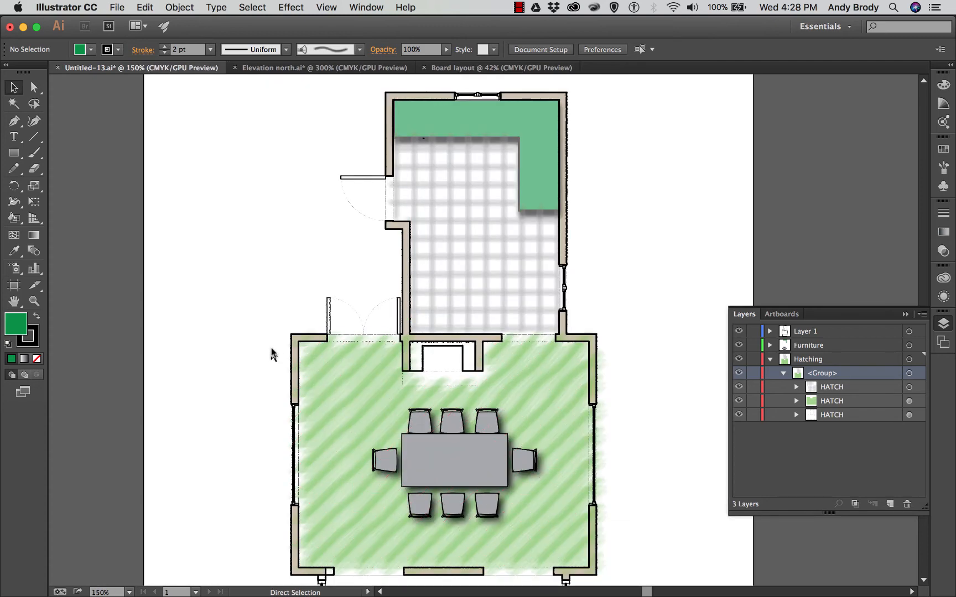
{"action": "key", "text": "super+equal"}
{"action": "key", "text": "super+equal"}
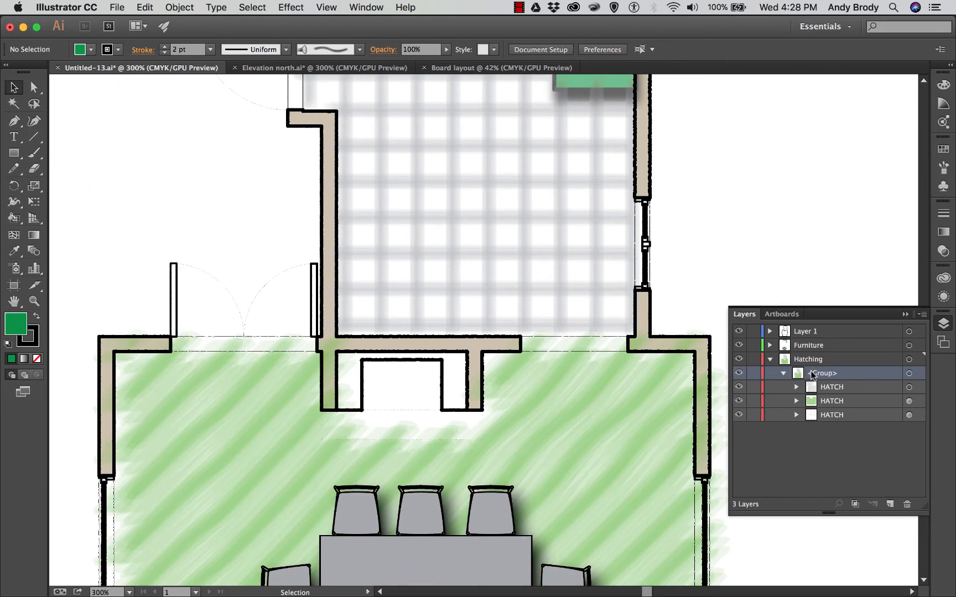
{"action": "left_click", "coordinate": [10, 153]}
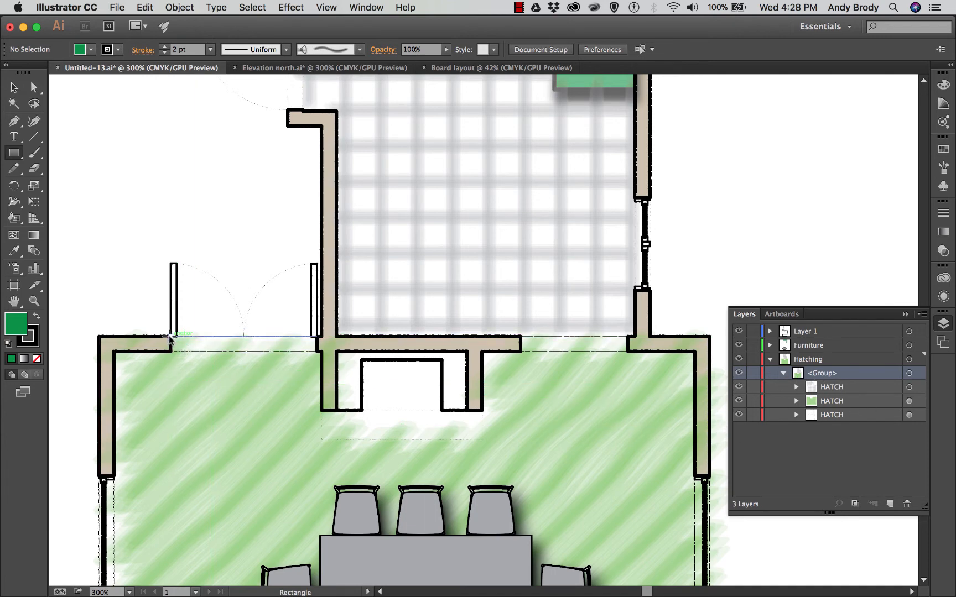
{"action": "left_click_drag", "start_coordinate": [170, 336], "coordinate": [317, 351]}
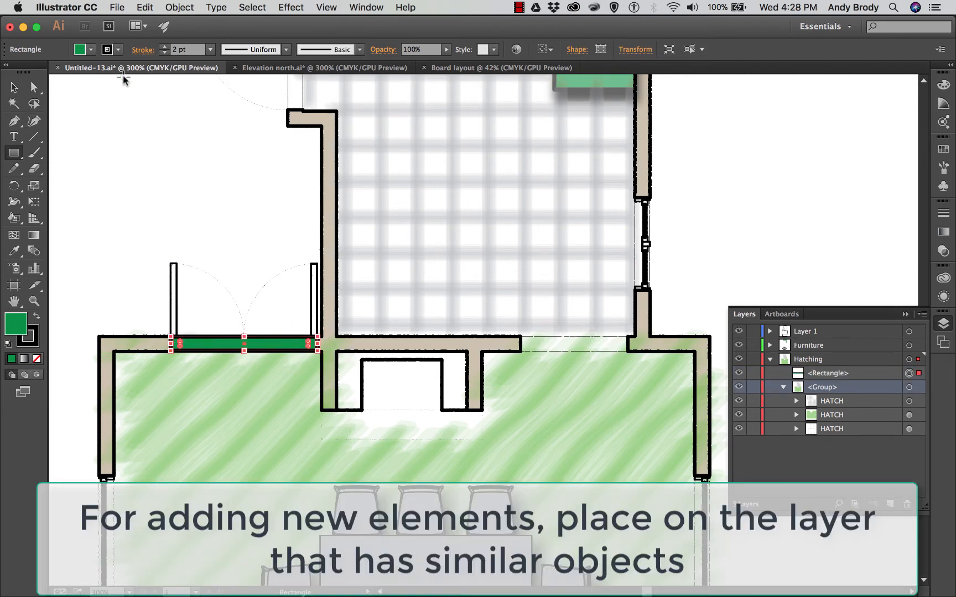
Step: Fill the door threshold rectangle with dark brown and lower its opacity to 66%
{"action": "left_click", "coordinate": [85, 52]}
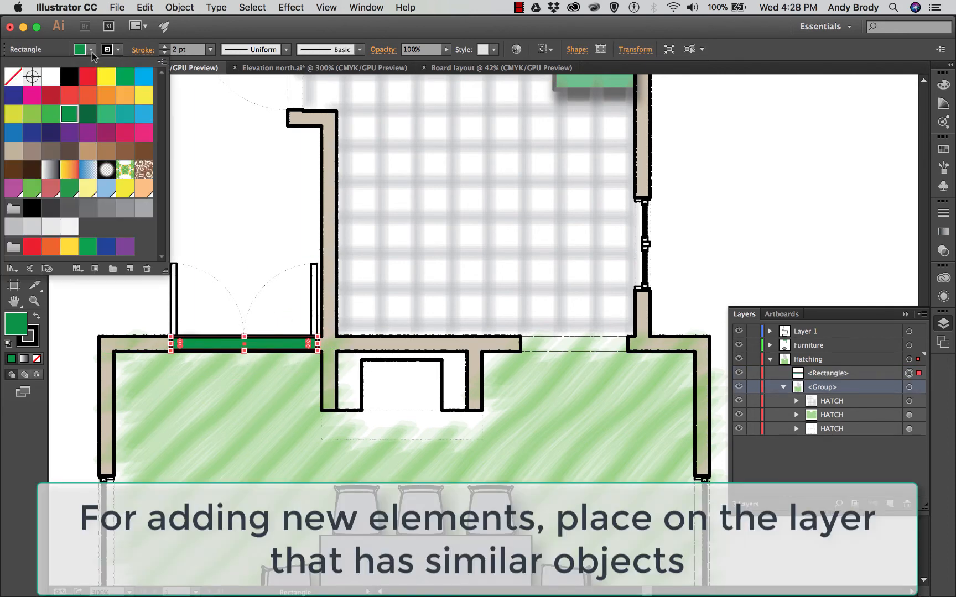
{"action": "left_click", "coordinate": [75, 149]}
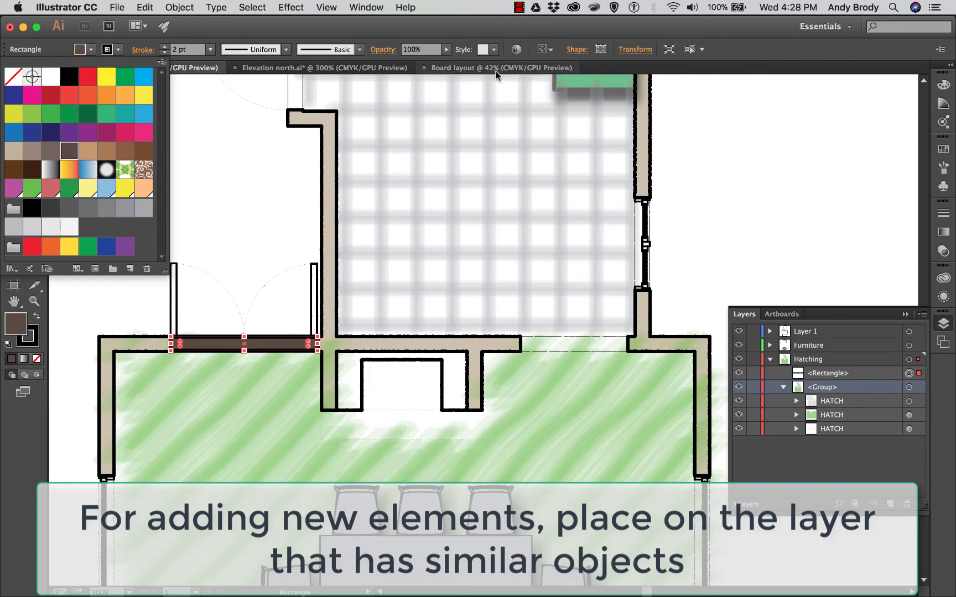
{"action": "left_click", "coordinate": [444, 53]}
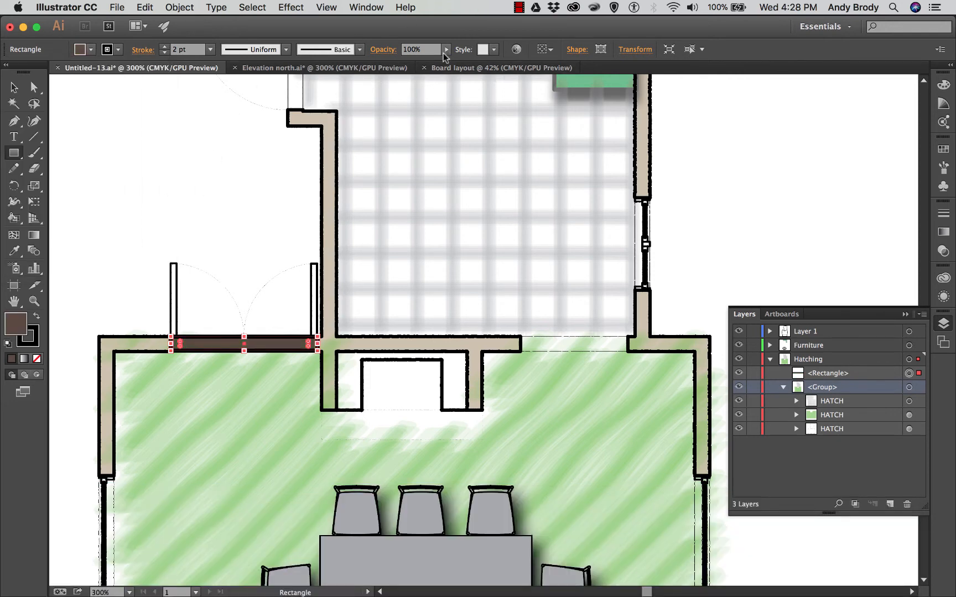
{"action": "left_click", "coordinate": [445, 51]}
{"action": "left_click_drag", "start_coordinate": [447, 61], "coordinate": [428, 61]}
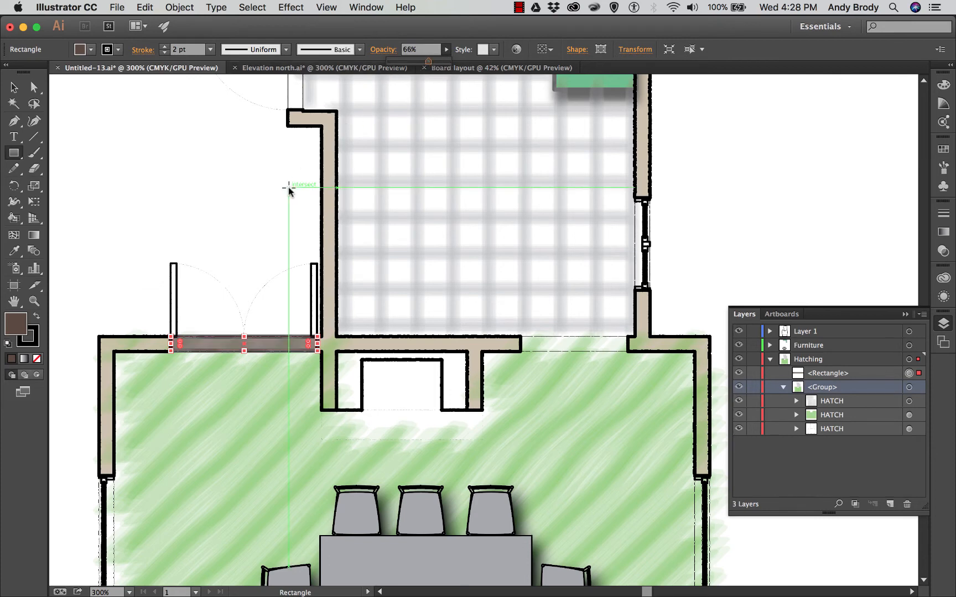
{"action": "left_click", "coordinate": [846, 408]}
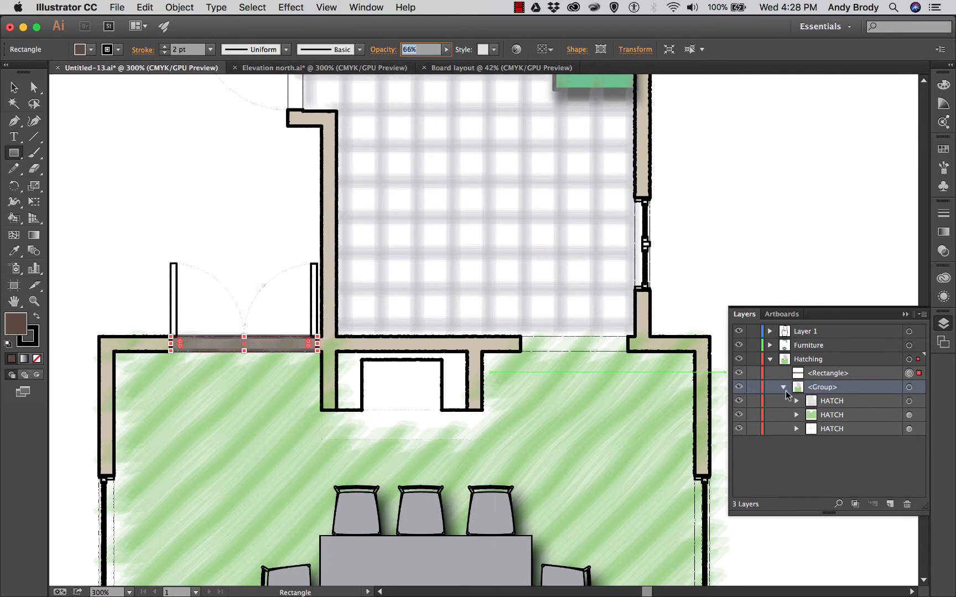
Step: Remove the threshold rectangle's stroke, make Hatching the active layer and deselect the rectangle
{"action": "left_click", "coordinate": [117, 49]}
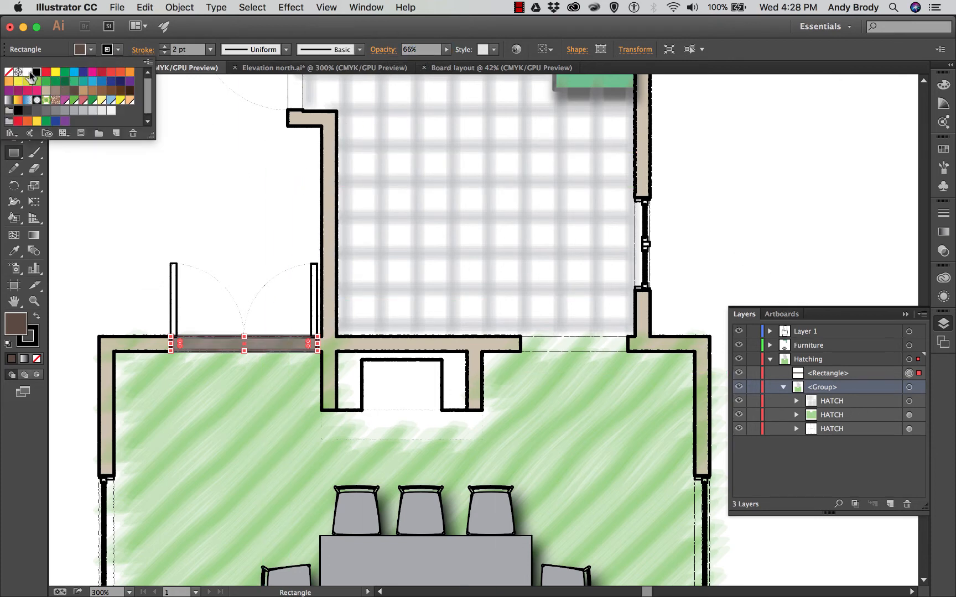
{"action": "left_click", "coordinate": [8, 72]}
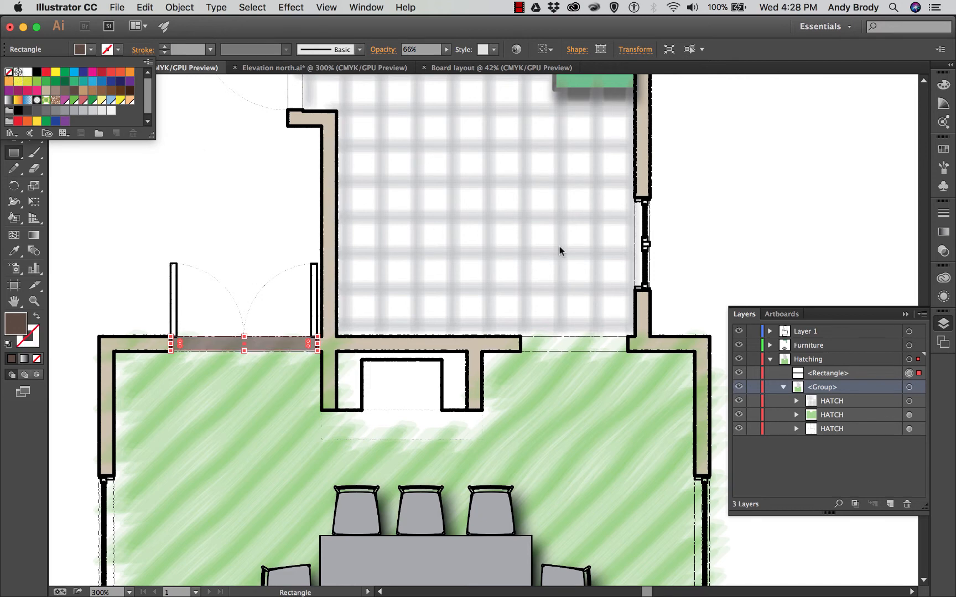
{"action": "left_click", "coordinate": [789, 276]}
{"action": "left_click", "coordinate": [801, 362]}
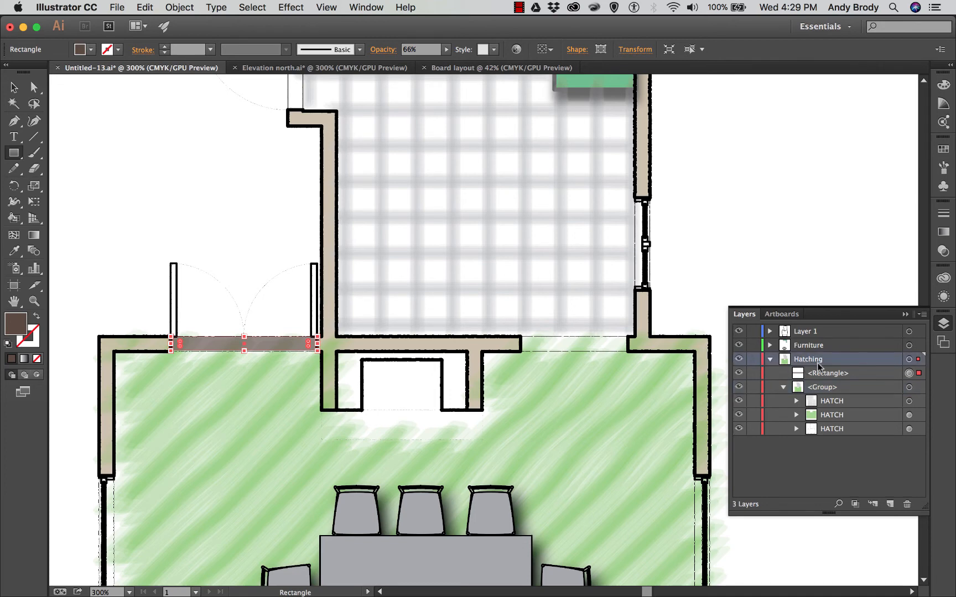
{"action": "left_click", "coordinate": [15, 88]}
{"action": "left_click", "coordinate": [70, 112]}
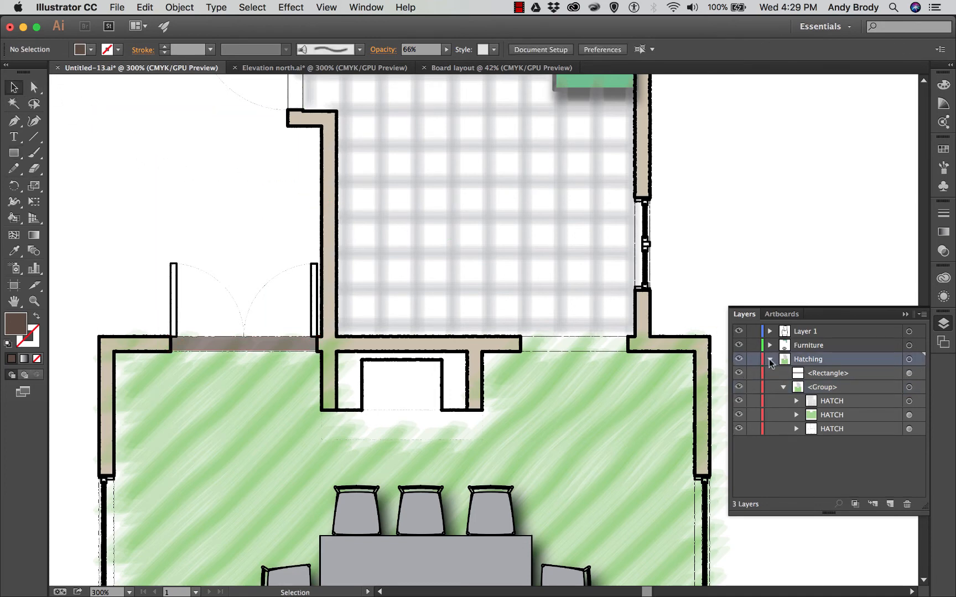
Step: Collapse the Hatching layer and toggle its visibility off and on to check which elements it holds
{"action": "left_click", "coordinate": [769, 360]}
{"action": "left_click", "coordinate": [737, 358]}
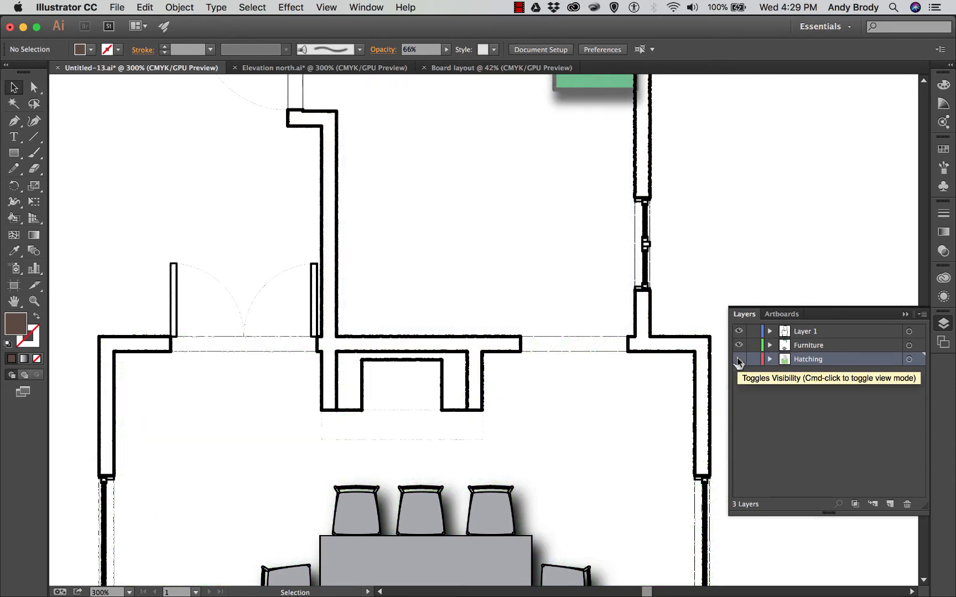
{"action": "left_click", "coordinate": [737, 358]}
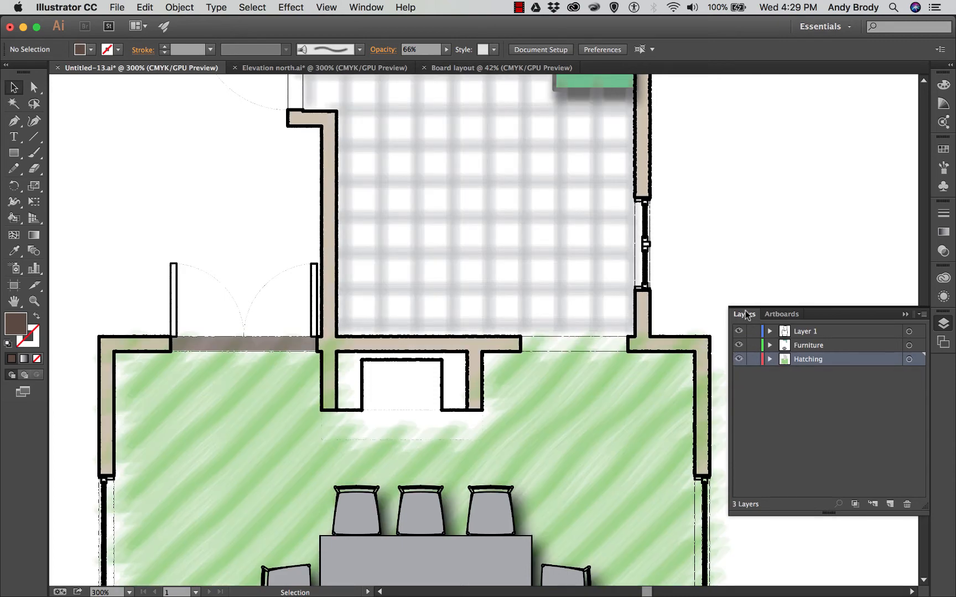
Step: Add a new layer directly above the Hatching layer
{"action": "key", "text": "super+1"}
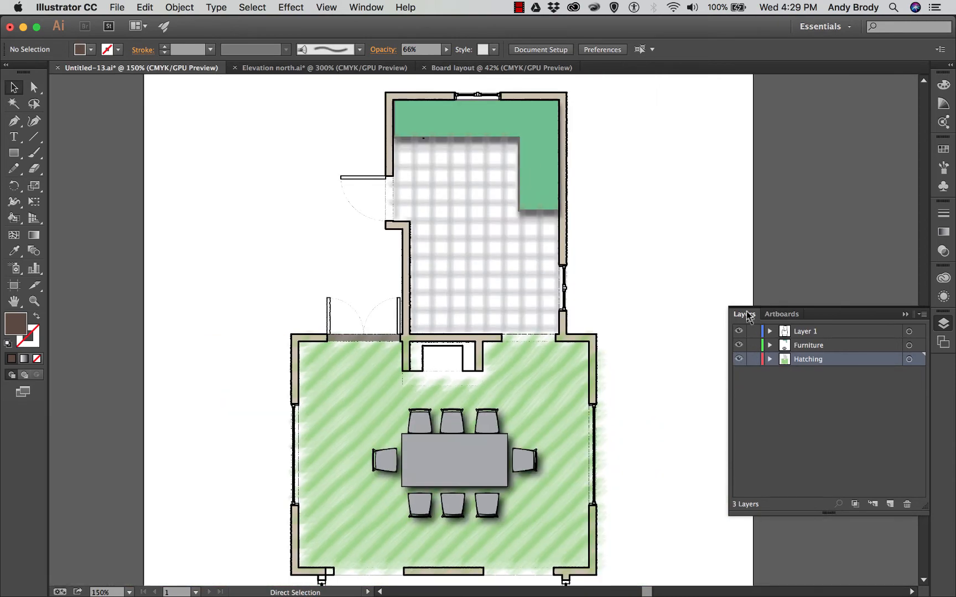
{"action": "scroll", "coordinate": [634, 347], "scroll_direction": "down", "scroll_amount": 2}
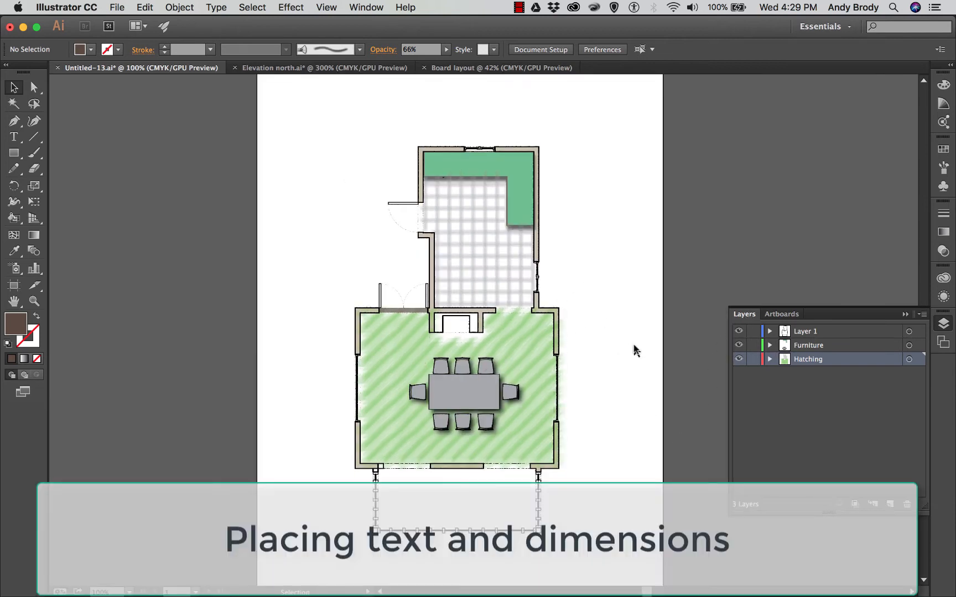
{"action": "left_click", "coordinate": [889, 504]}
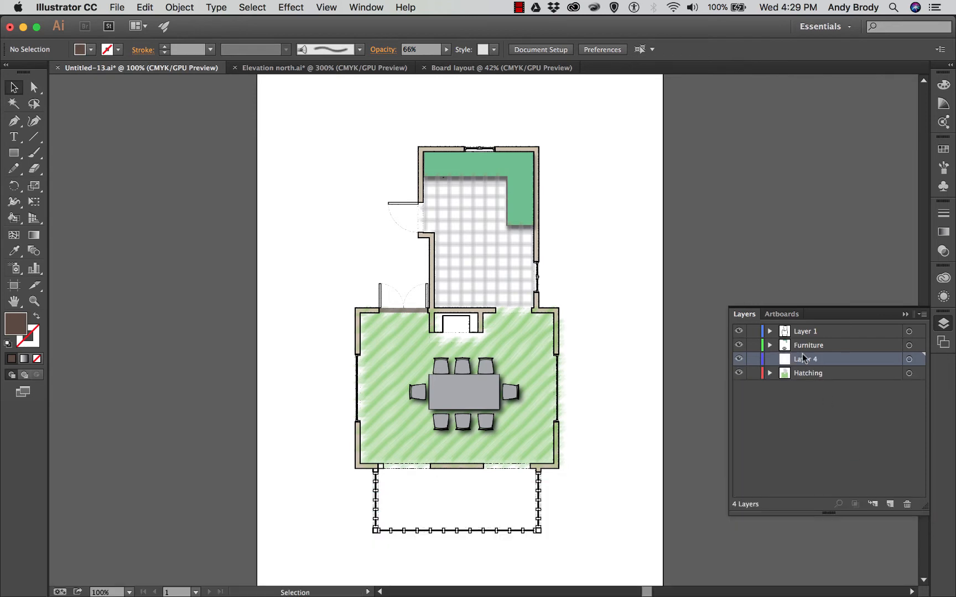
Step: Rename the new layer as Text and move it above all the other layers
{"action": "double_click", "coordinate": [806, 359]}
{"action": "type", "text": "Tex"}
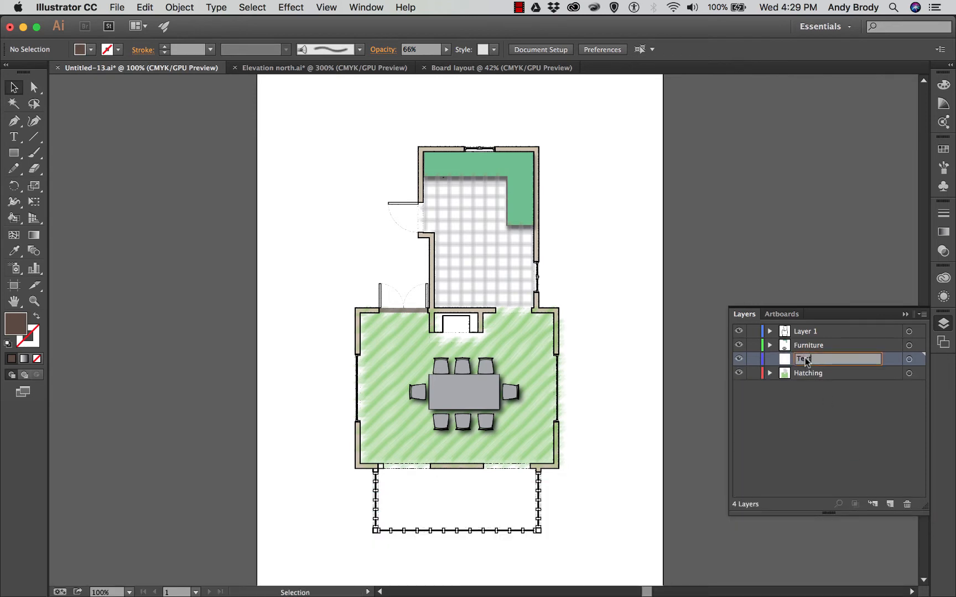
{"action": "key", "text": "Return"}
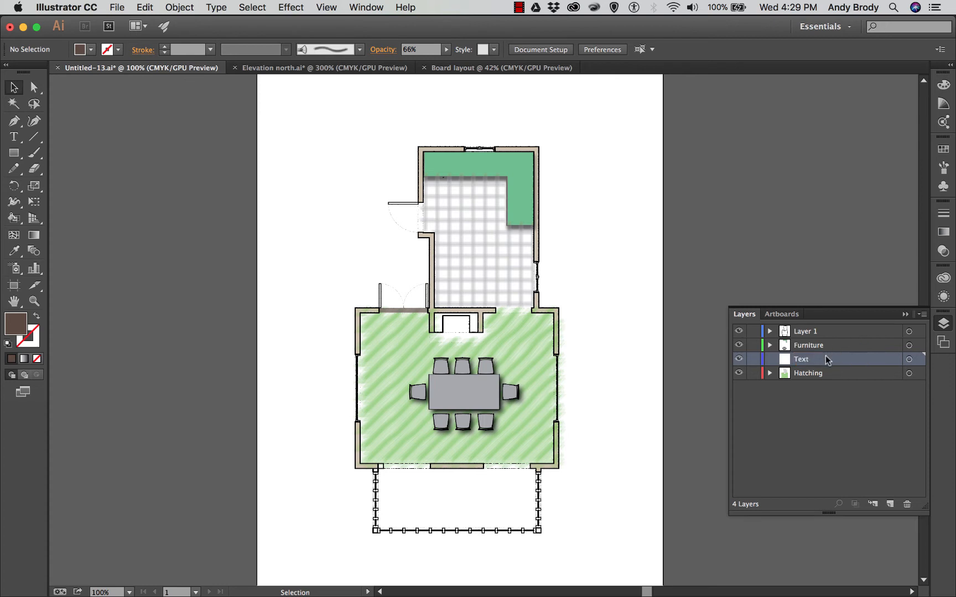
{"action": "left_click_drag", "start_coordinate": [824, 358], "coordinate": [782, 332]}
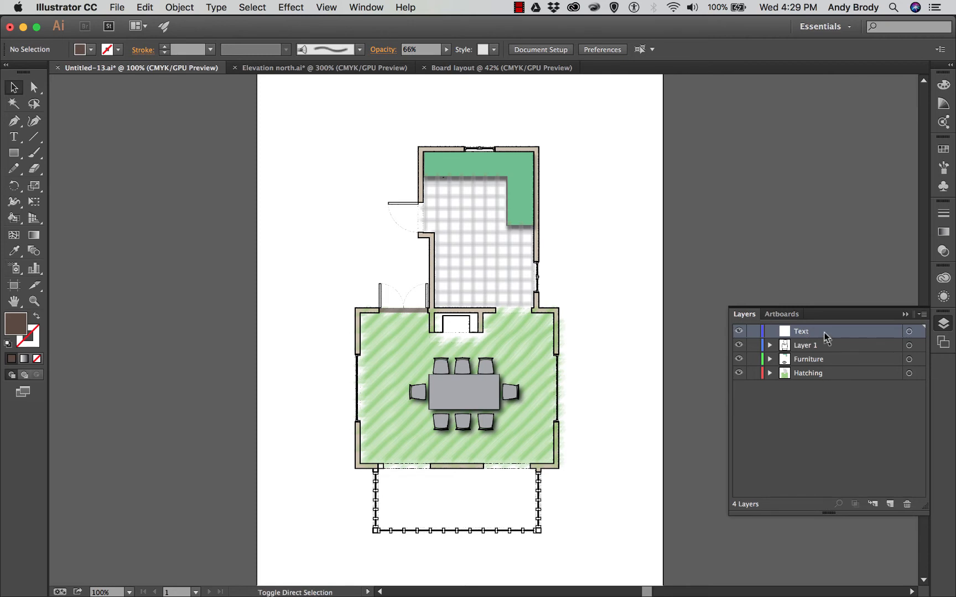
Step: Place "floor plan - annotation.dwg" on the Text layer at 48 units = 1 inch, merging all conflicting swatches
{"action": "key", "text": "super+shift+p"}
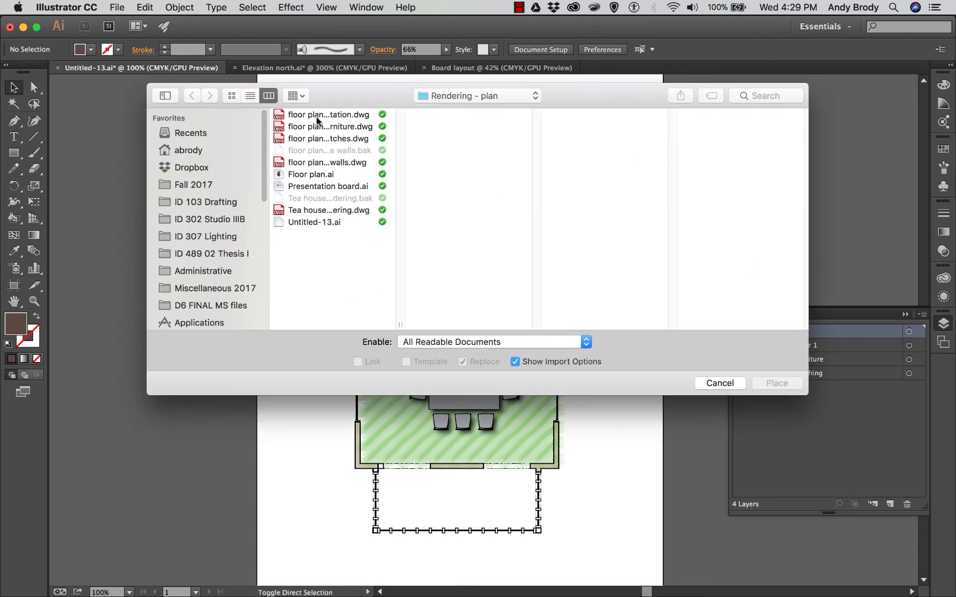
{"action": "left_click", "coordinate": [316, 115]}
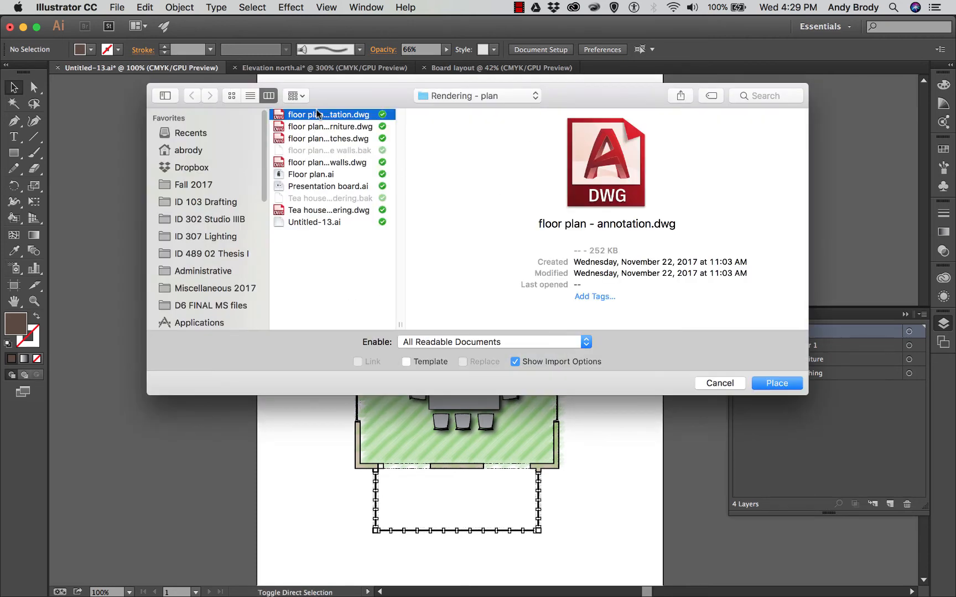
{"action": "left_click", "coordinate": [774, 389]}
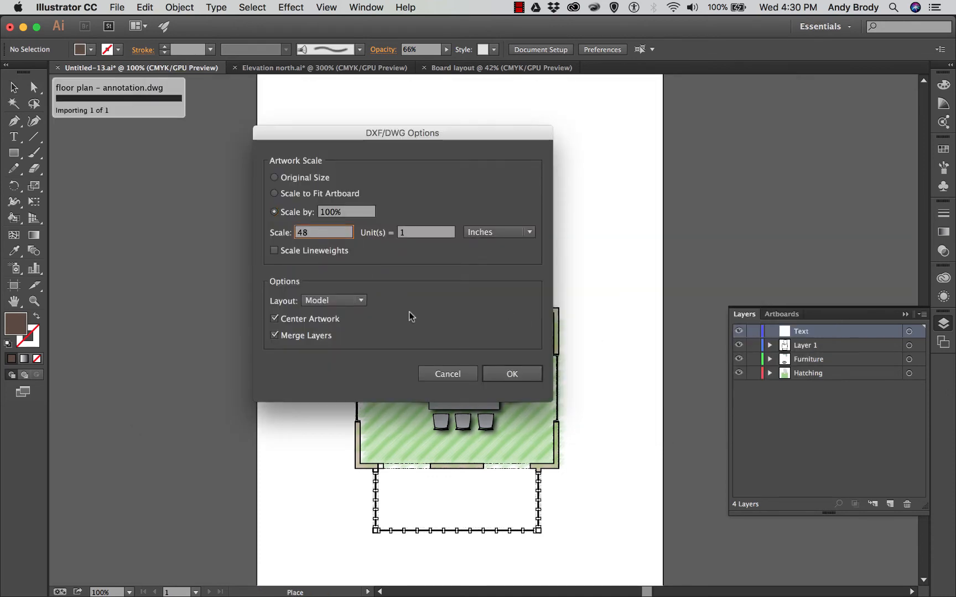
{"action": "left_click", "coordinate": [509, 374]}
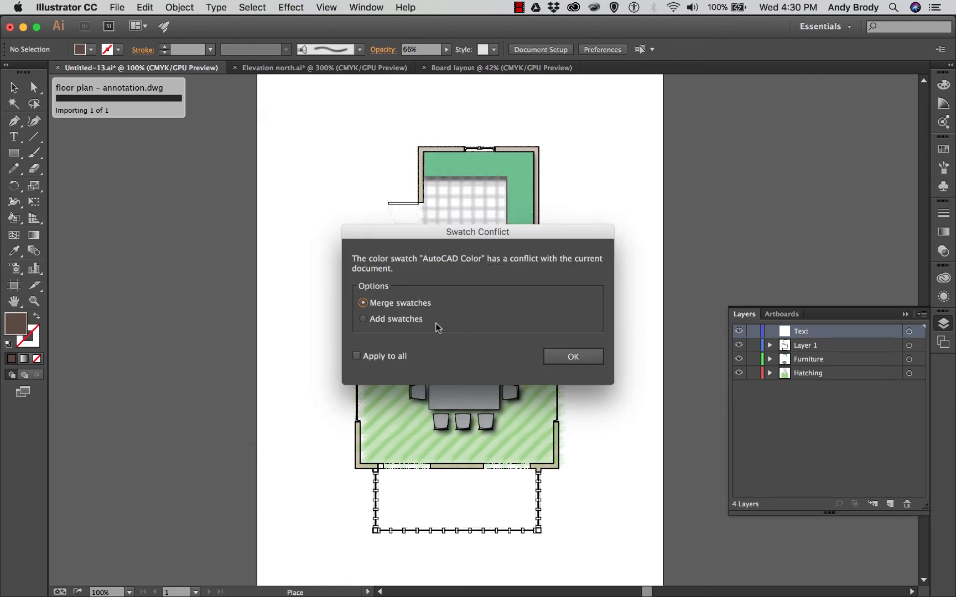
{"action": "left_click", "coordinate": [356, 355]}
{"action": "left_click", "coordinate": [569, 361]}
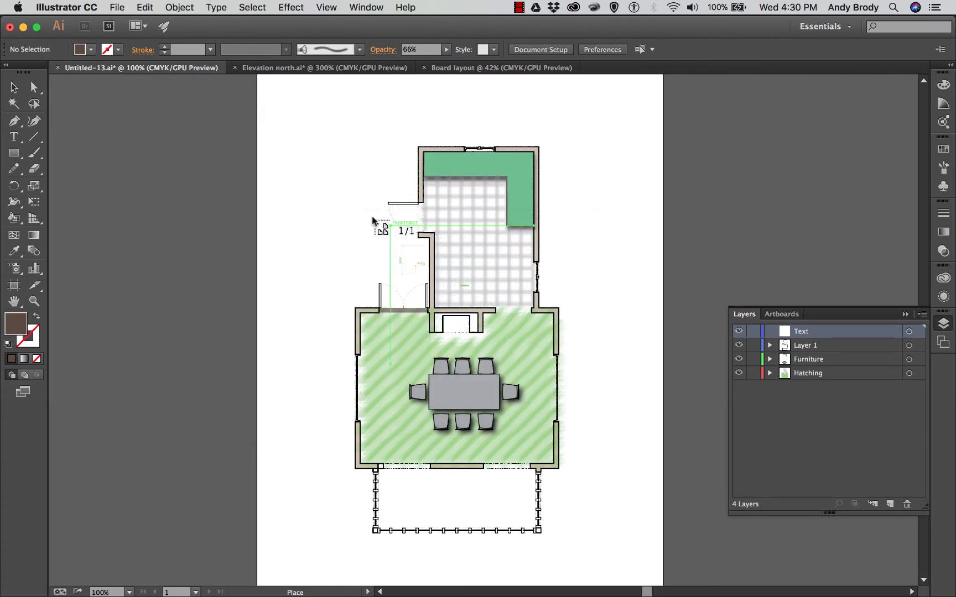
{"action": "left_click", "coordinate": [286, 123]}
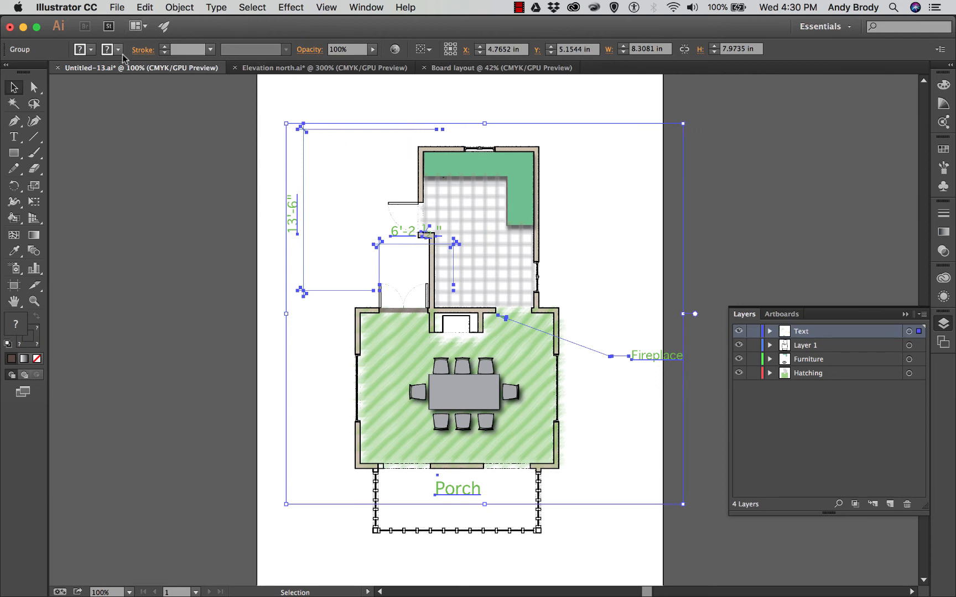
Step: Give the placed annotation group a black stroke and move it so its dimension lines align with the plan's walls
{"action": "left_click", "coordinate": [118, 50]}
{"action": "left_click", "coordinate": [37, 72]}
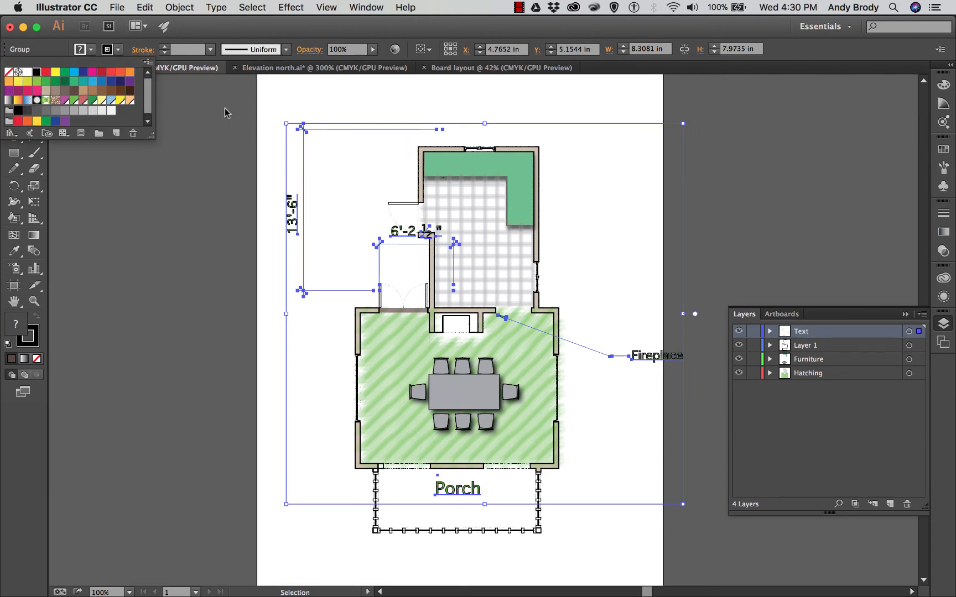
{"action": "left_click", "coordinate": [333, 139]}
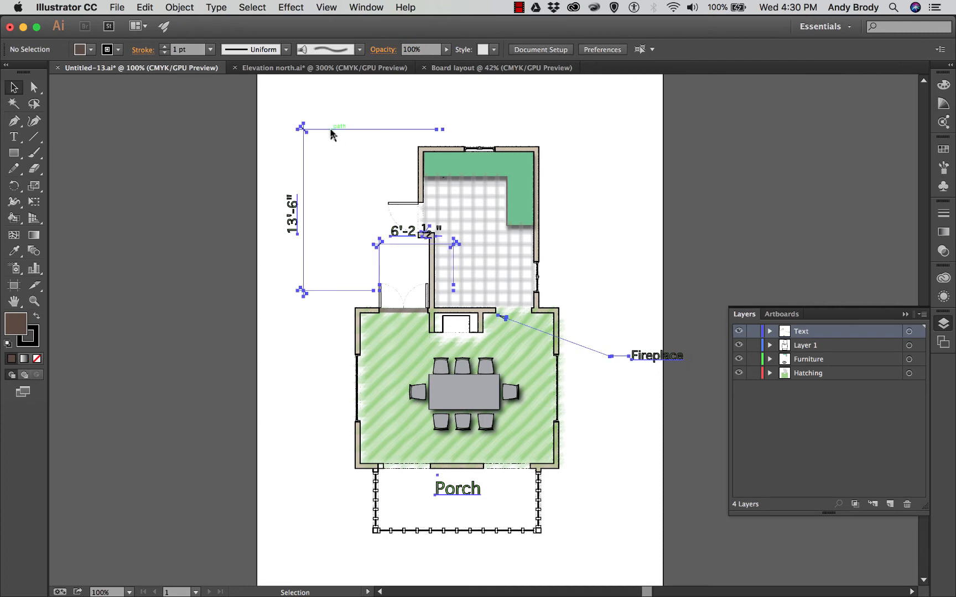
{"action": "left_click_drag", "start_coordinate": [332, 134], "coordinate": [309, 154]}
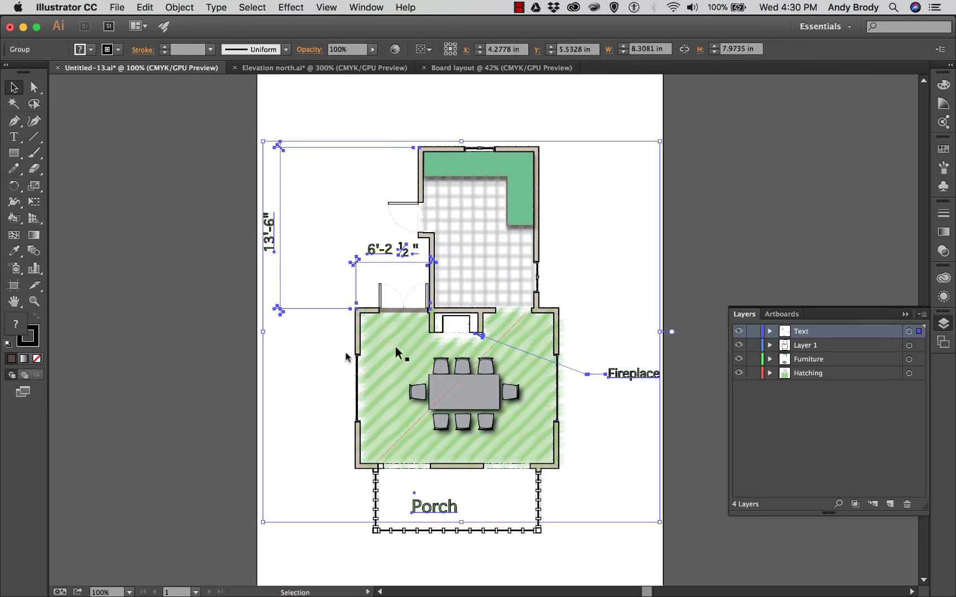
{"action": "left_click", "coordinate": [303, 398]}
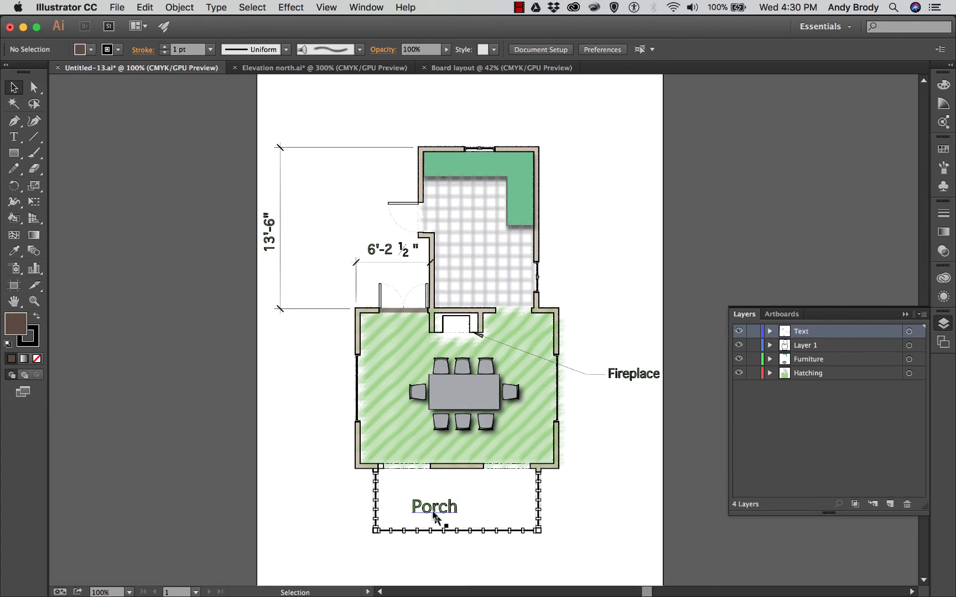
Step: Isolate the annotation group and append "add words" to the Porch label
{"action": "left_click", "coordinate": [436, 509]}
{"action": "double_click", "coordinate": [436, 509]}
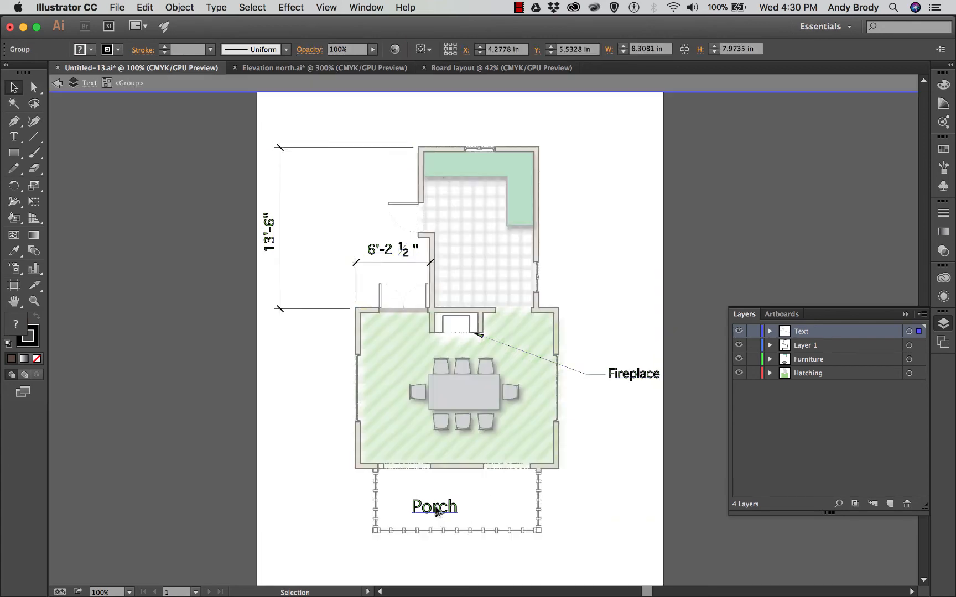
{"action": "left_click", "coordinate": [14, 137]}
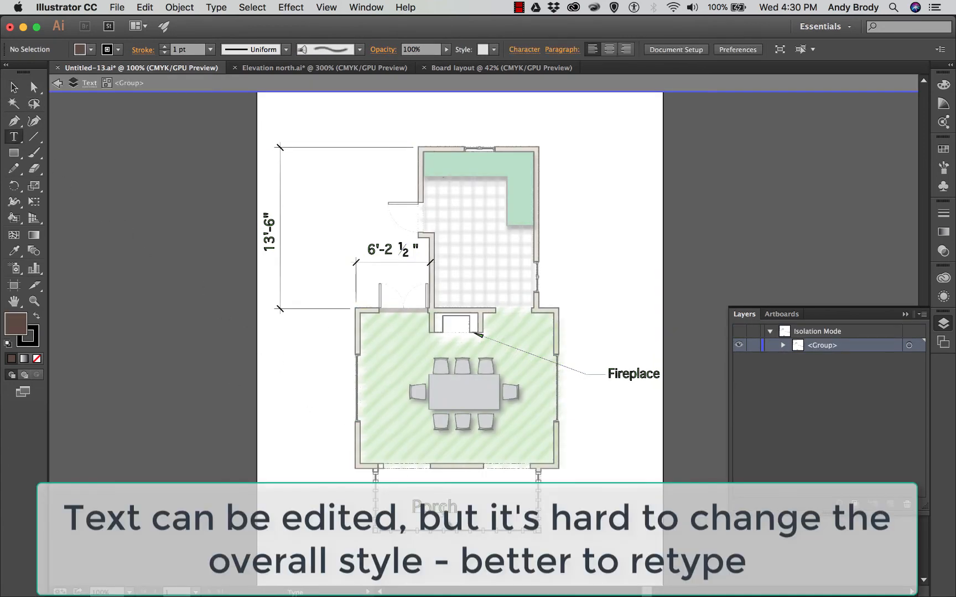
{"action": "left_click", "coordinate": [435, 506]}
{"action": "left_click_drag", "start_coordinate": [448, 508], "coordinate": [471, 509]}
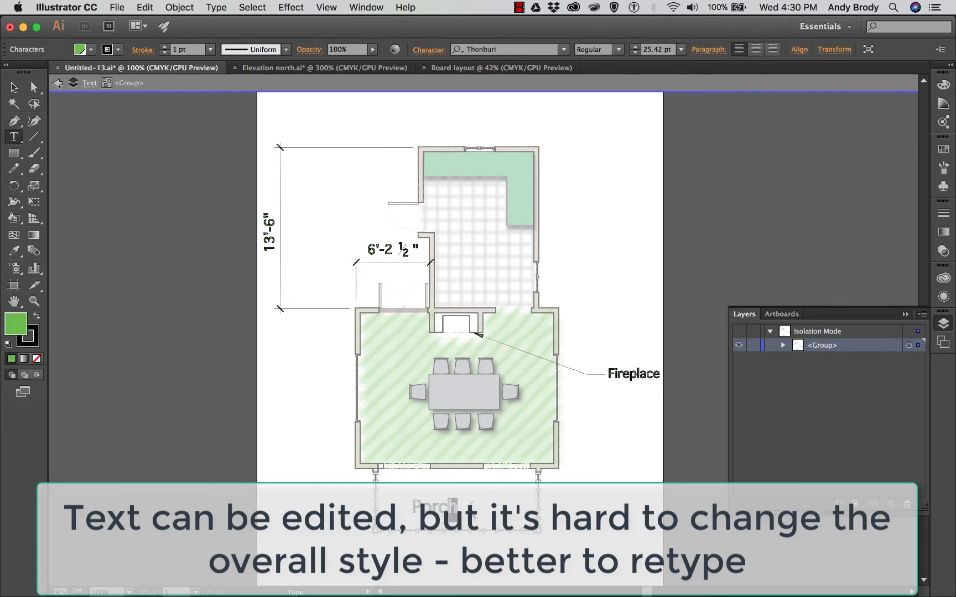
{"action": "left_click", "coordinate": [472, 508]}
{"action": "type", "text": "add words"}
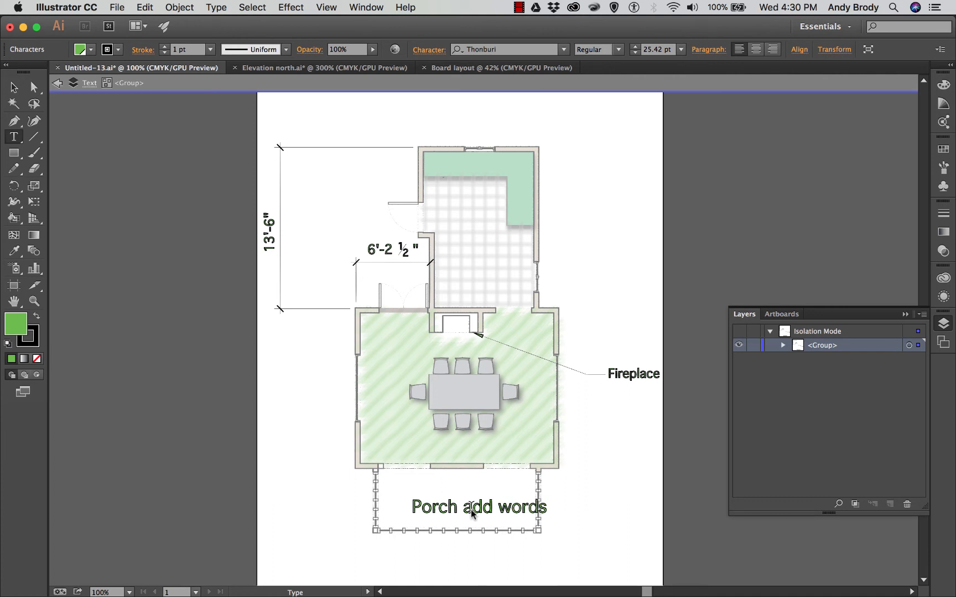
Step: Move the lengthened Porch label so it fits inside the porch outline, and deselect it
{"action": "left_click", "coordinate": [14, 87]}
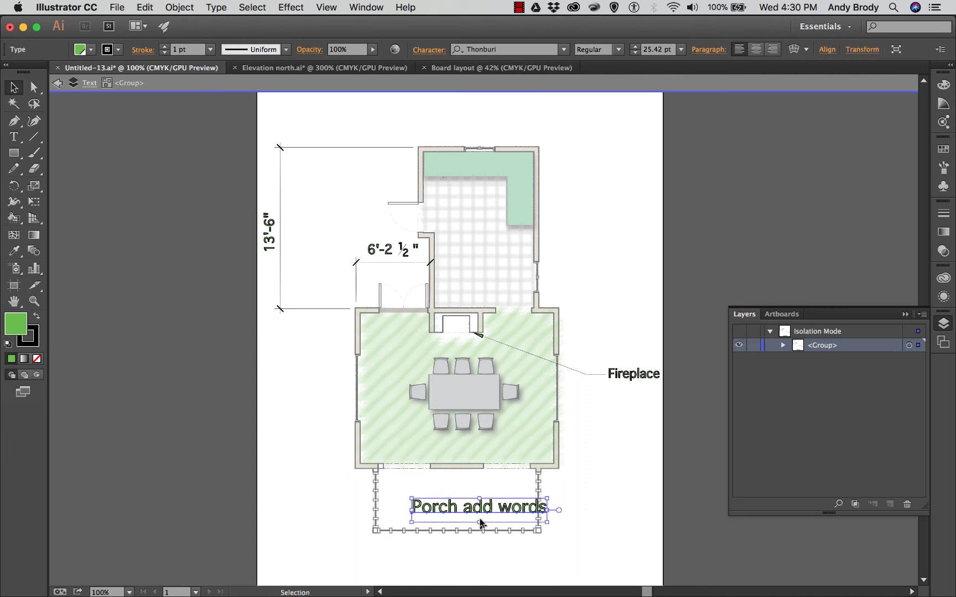
{"action": "left_click_drag", "start_coordinate": [451, 509], "coordinate": [432, 506]}
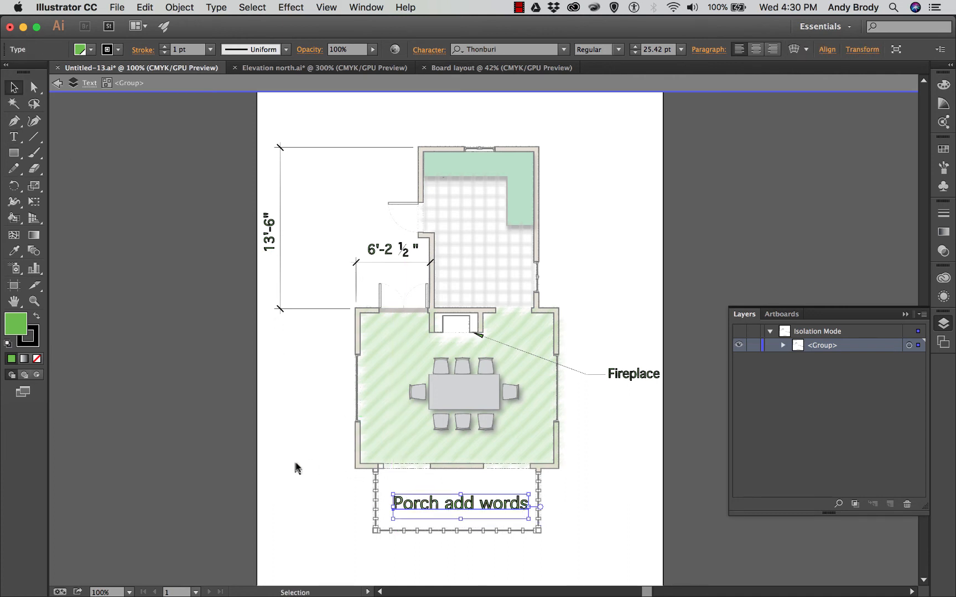
{"action": "left_click", "coordinate": [295, 467]}
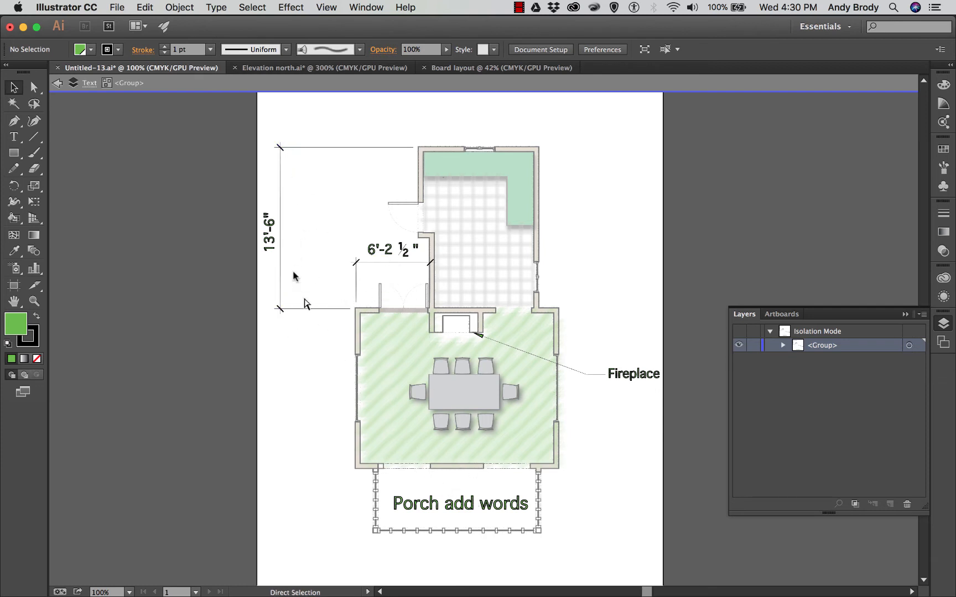
Step: Isolate the horizontal dimension above the double doors and select its text group
{"action": "key", "text": "super+equal"}
{"action": "key", "text": "super+equal"}
{"action": "key", "text": "super+equal"}
{"action": "scroll", "coordinate": [189, 180], "scroll_direction": "up", "scroll_amount": 3}
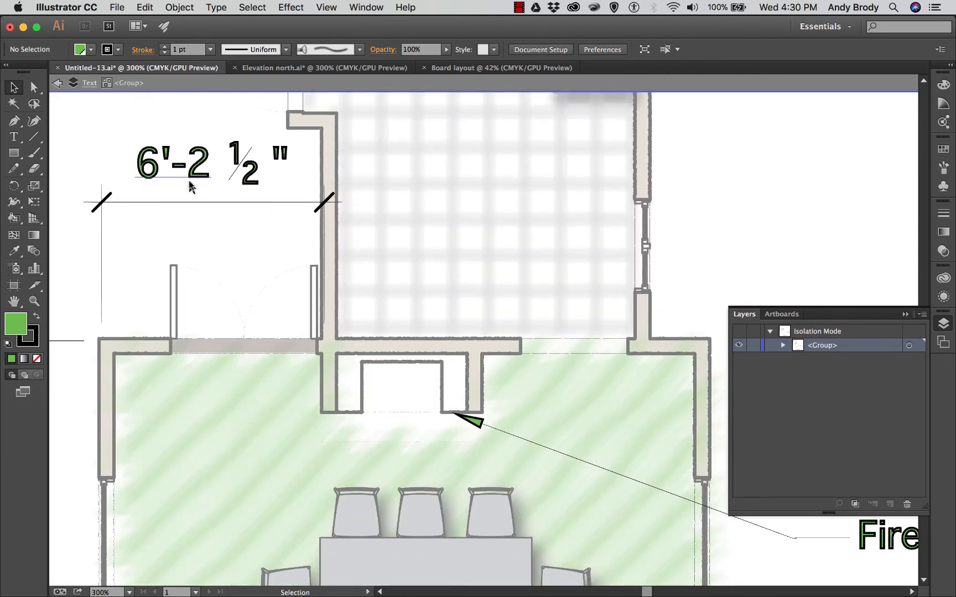
{"action": "left_click", "coordinate": [150, 170]}
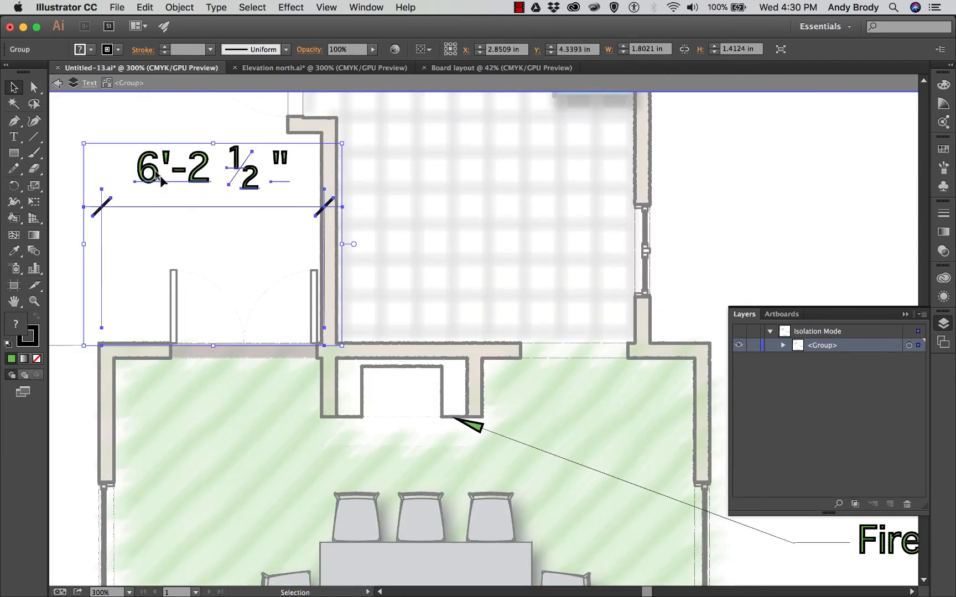
{"action": "double_click", "coordinate": [202, 166]}
{"action": "left_click", "coordinate": [204, 171]}
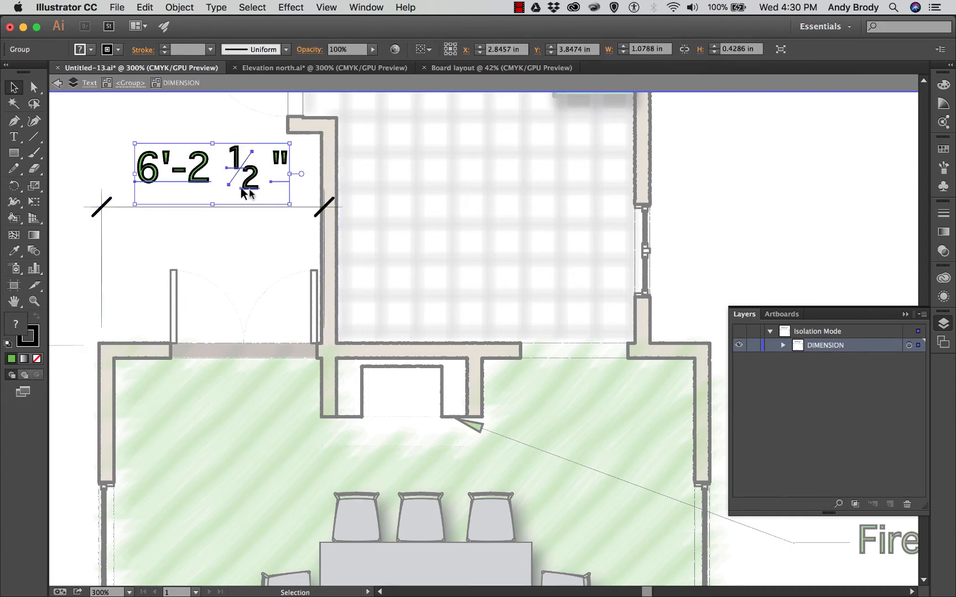
Step: Delete the ½ fraction from the dimension text above the double doors and deselect the text
{"action": "left_click", "coordinate": [13, 136]}
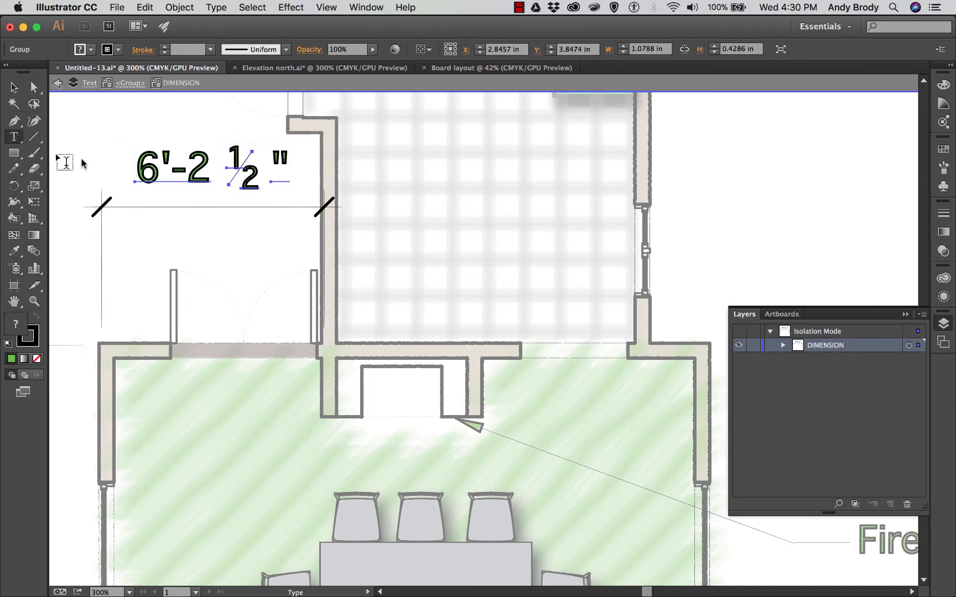
{"action": "left_click", "coordinate": [232, 161]}
{"action": "left_click_drag", "start_coordinate": [228, 161], "coordinate": [237, 181]}
{"action": "key", "text": "BackSpace"}
{"action": "key", "text": "BackSpace"}
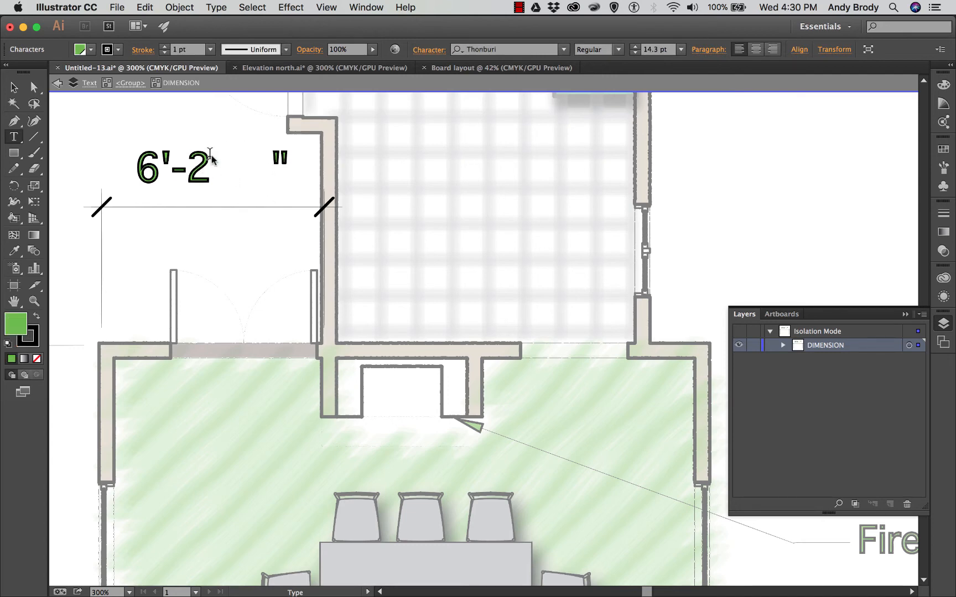
{"action": "left_click", "coordinate": [9, 91]}
{"action": "left_click", "coordinate": [283, 264]}
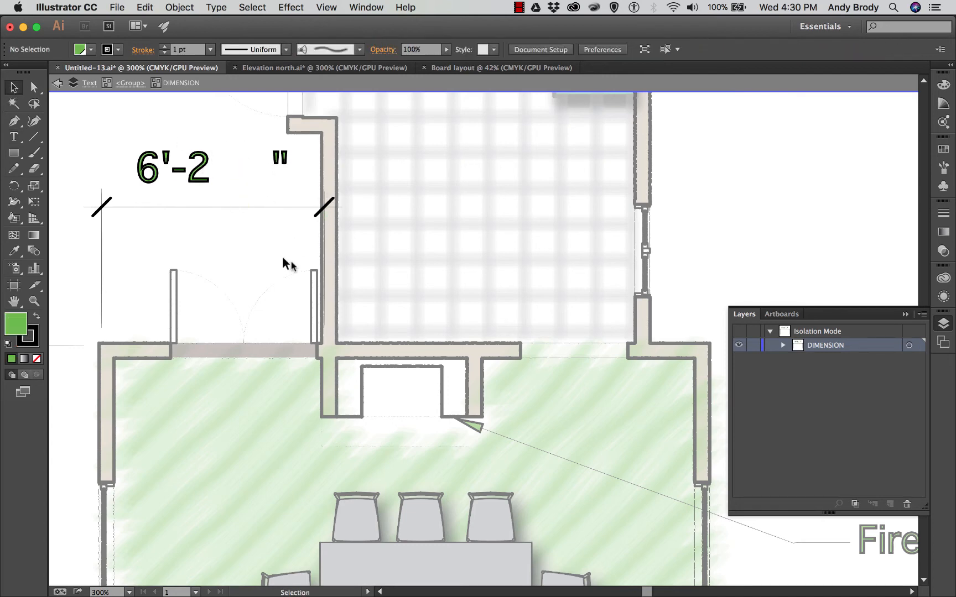
Step: Examine the vertical dimension string beside the plan and the leader line of the Fireplace label
{"action": "scroll", "coordinate": [315, 271], "scroll_direction": "up", "scroll_amount": 5}
{"action": "scroll", "coordinate": [313, 274], "scroll_direction": "up", "scroll_amount": 3}
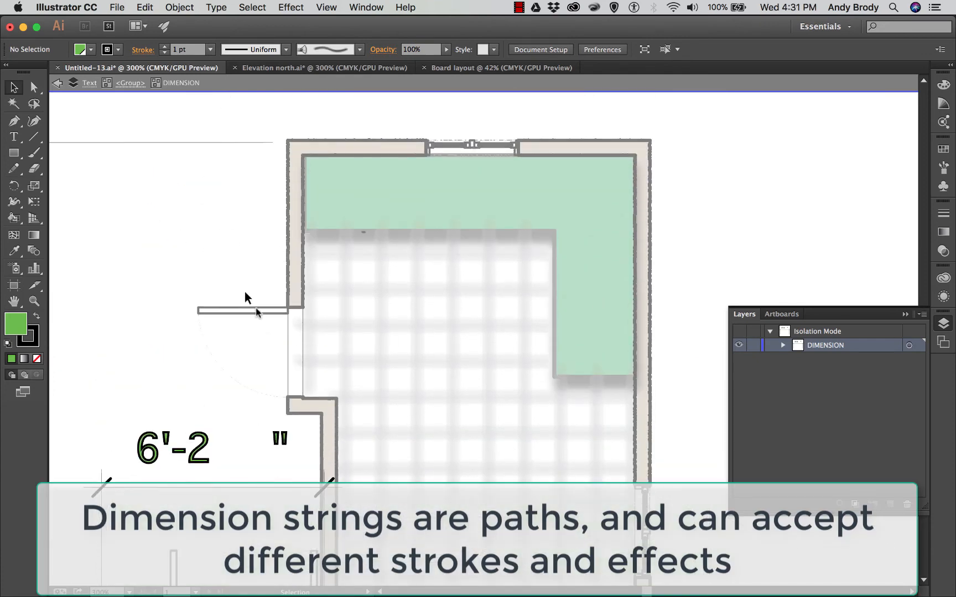
{"action": "scroll", "coordinate": [481, 331], "scroll_direction": "left", "scroll_amount": 8}
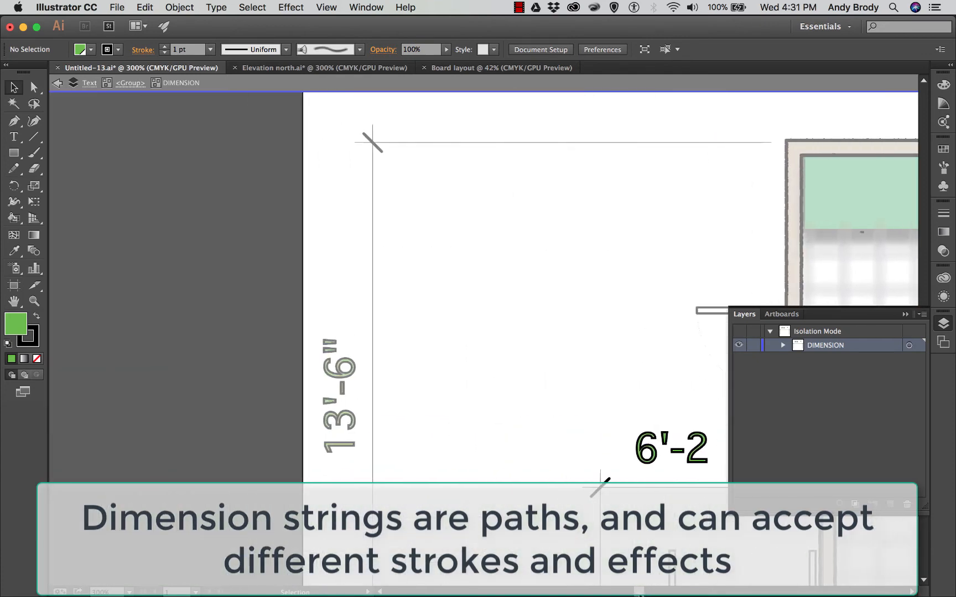
{"action": "scroll", "coordinate": [559, 542], "scroll_direction": "right", "scroll_amount": 10}
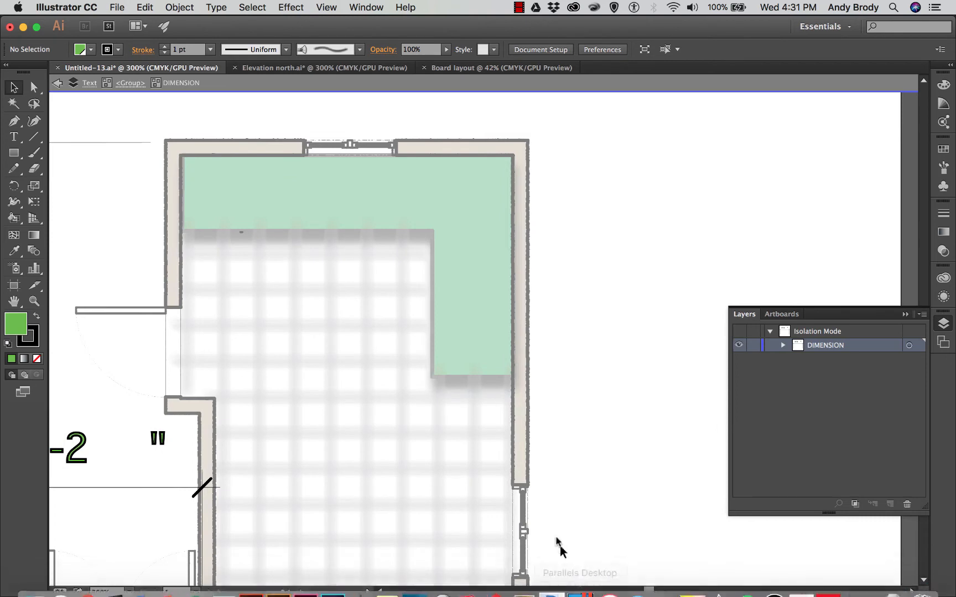
{"action": "scroll", "coordinate": [559, 536], "scroll_direction": "down", "scroll_amount": 8}
{"action": "scroll", "coordinate": [575, 525], "scroll_direction": "down", "scroll_amount": 5}
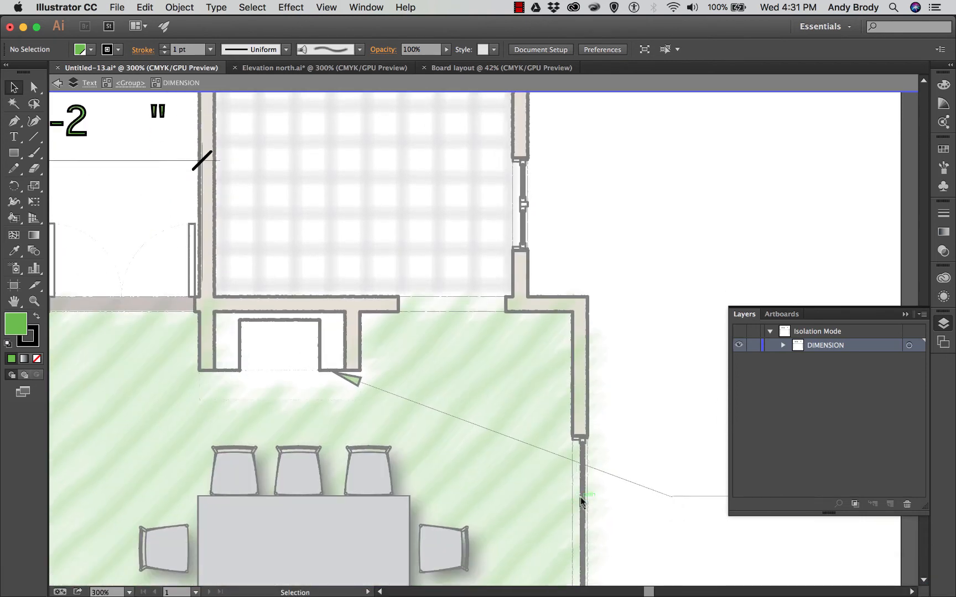
{"action": "left_click_drag", "start_coordinate": [648, 592], "coordinate": [652, 593]}
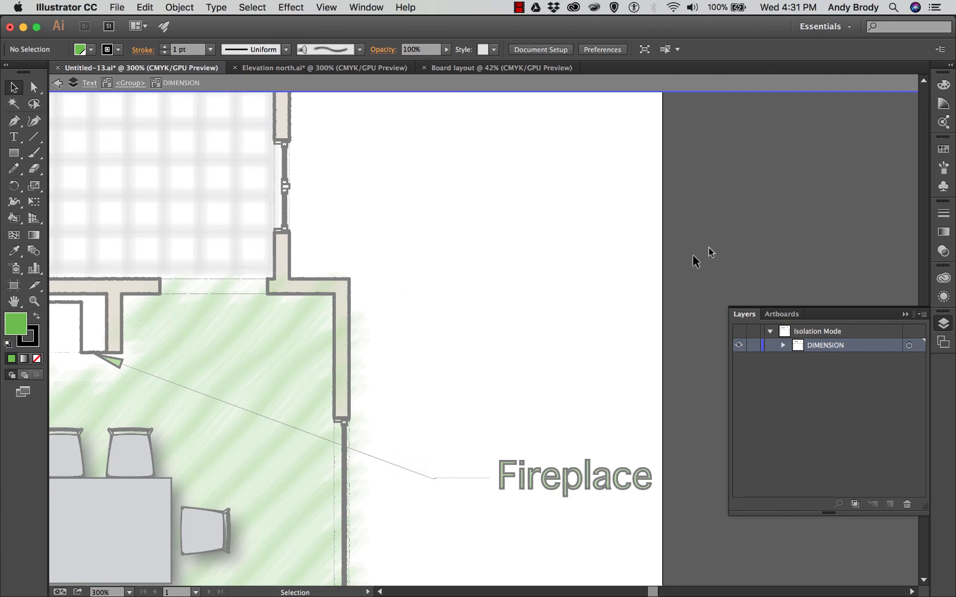
Step: Exit the dimension's isolation, isolate the annotation group and move the Fireplace leader so its arrow tip meets the fireplace's outer corner
{"action": "left_click", "coordinate": [645, 49]}
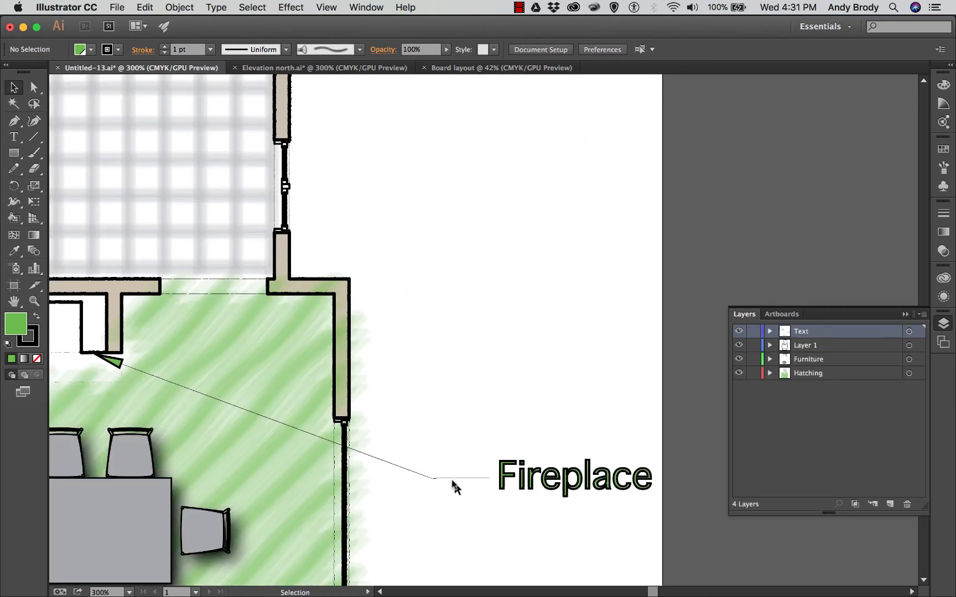
{"action": "left_click", "coordinate": [416, 475]}
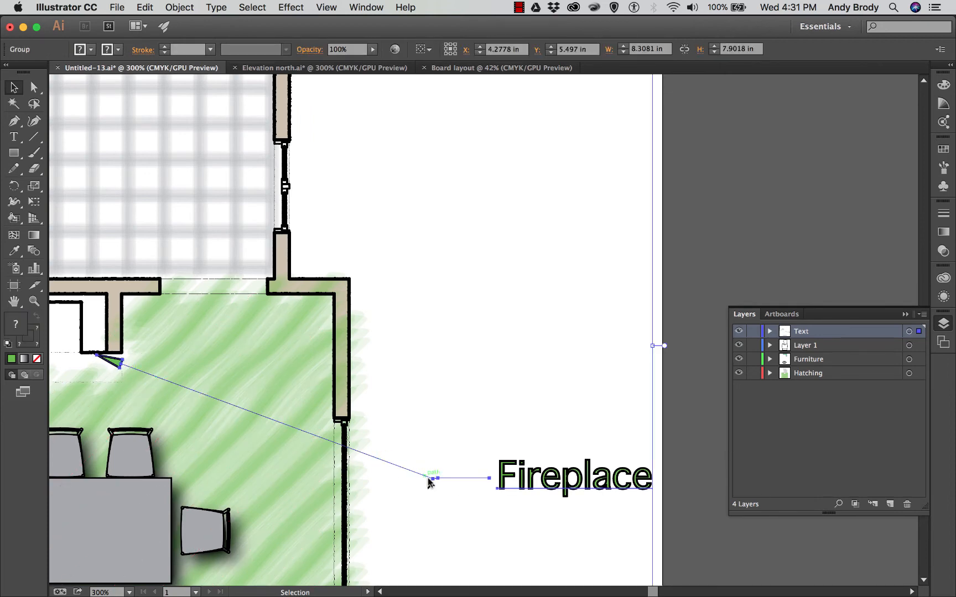
{"action": "double_click", "coordinate": [119, 365]}
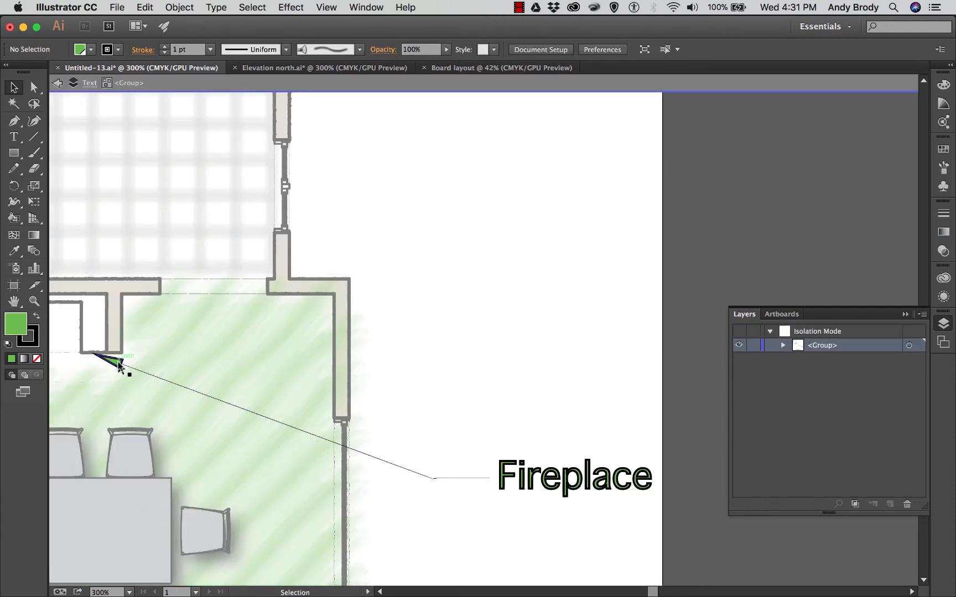
{"action": "left_click", "coordinate": [118, 365]}
{"action": "left_click_drag", "start_coordinate": [119, 365], "coordinate": [142, 367]}
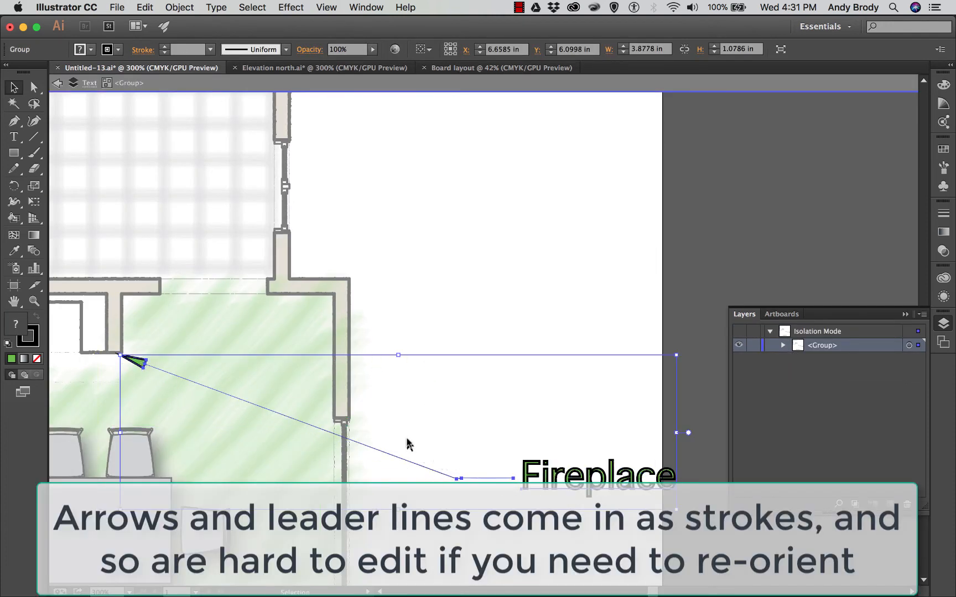
Step: Delete the imported Fireplace annotation group with its leader and exit isolation mode
{"action": "key", "text": "Delete"}
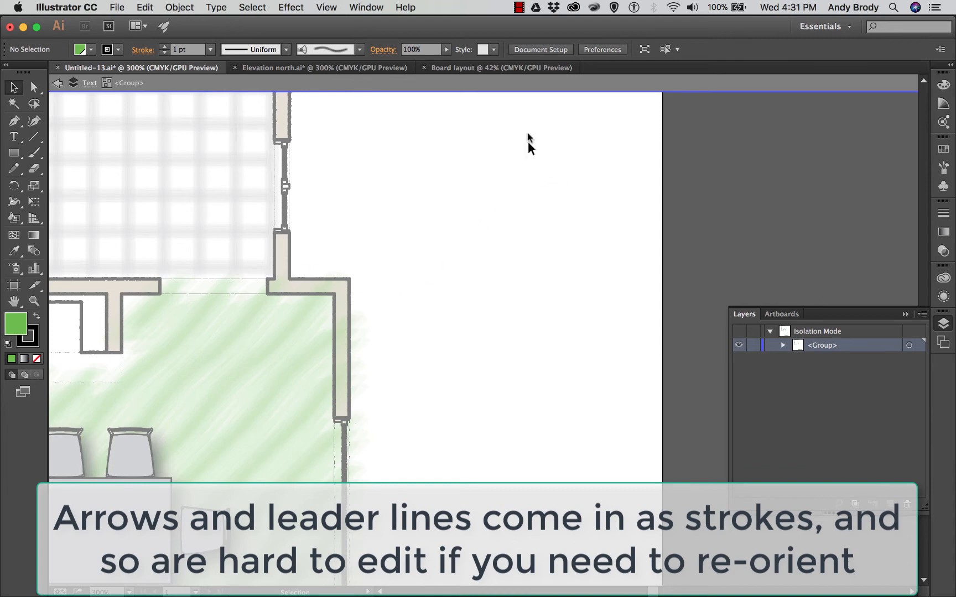
{"action": "left_click", "coordinate": [639, 50]}
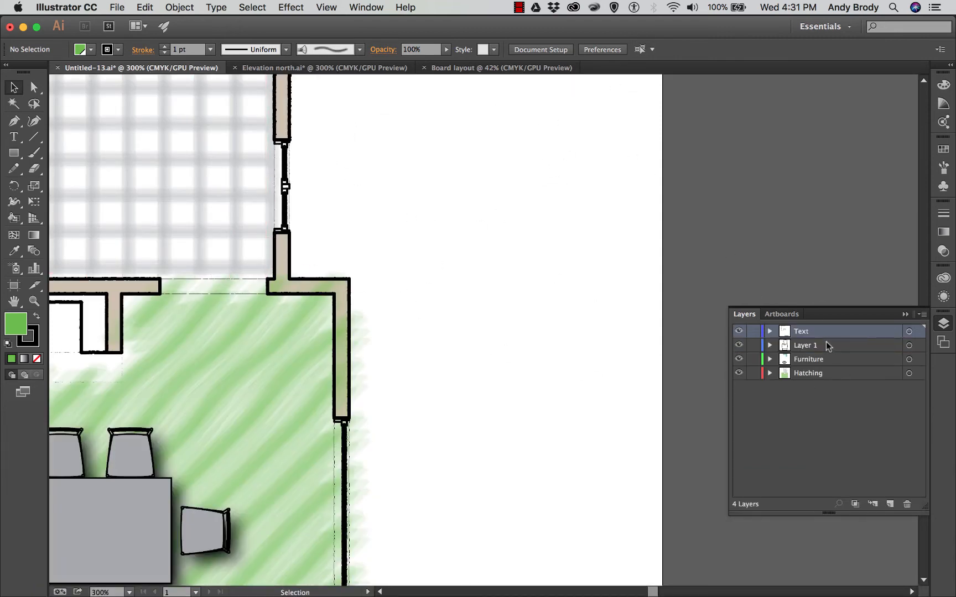
Step: Draw an area text box in the blank space outside the plan's exterior wall with the Type tool
{"action": "left_click", "coordinate": [12, 139]}
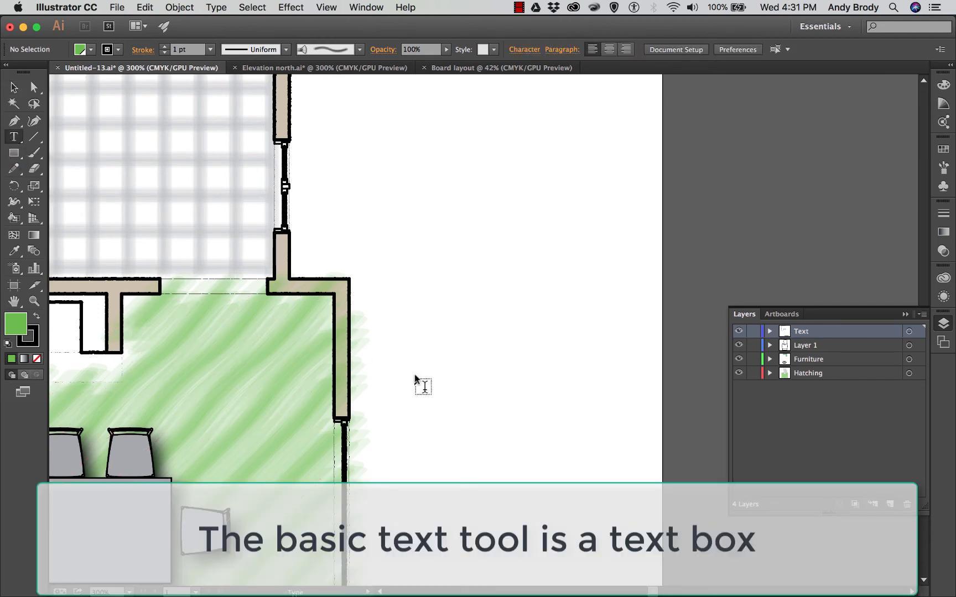
{"action": "left_click_drag", "start_coordinate": [413, 365], "coordinate": [616, 447]}
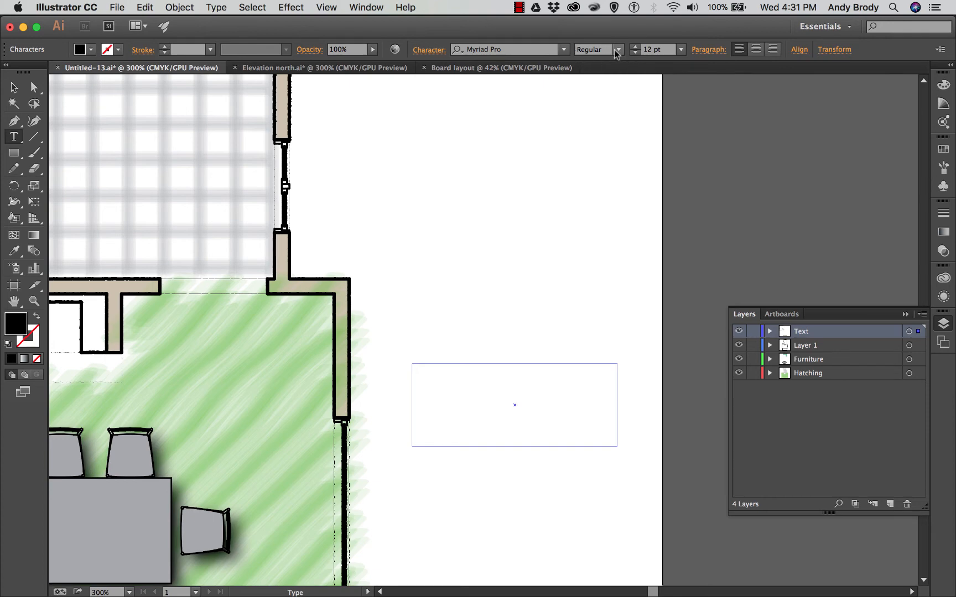
Step: Look through the available fonts and font styles for the new text box
{"action": "left_click", "coordinate": [564, 51]}
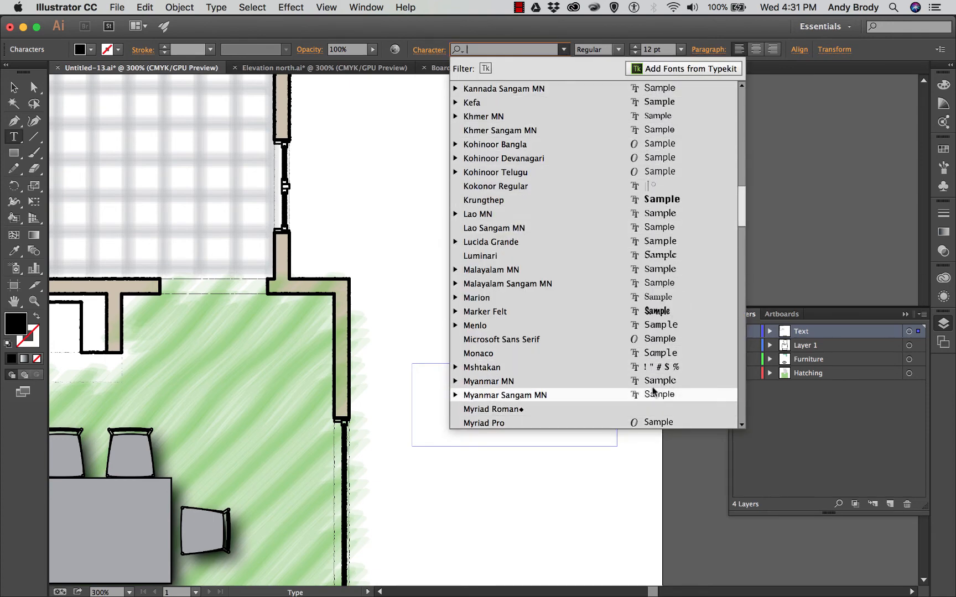
{"action": "scroll", "coordinate": [634, 390], "scroll_direction": "up", "scroll_amount": 15}
{"action": "scroll", "coordinate": [633, 297], "scroll_direction": "down", "scroll_amount": 10}
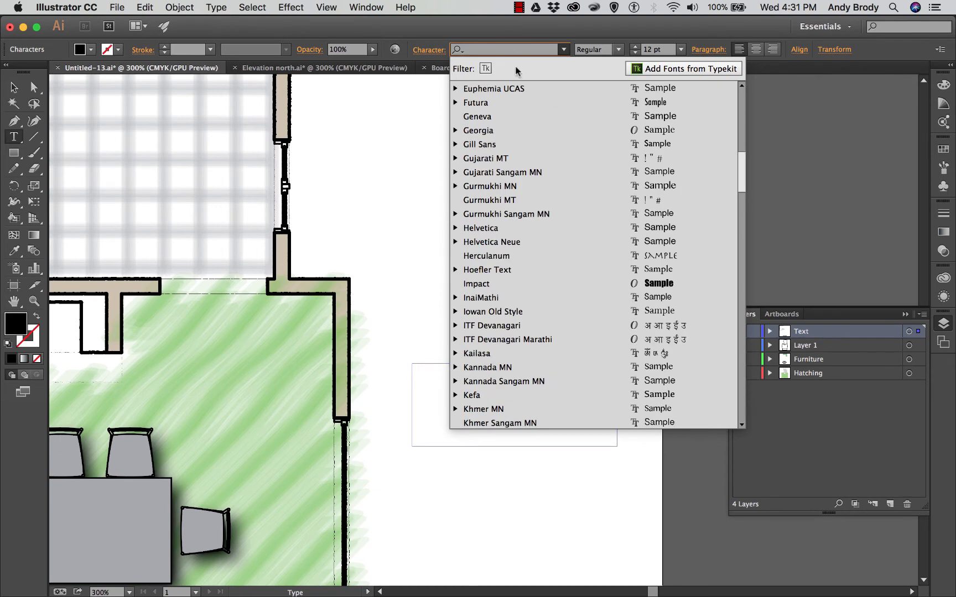
{"action": "left_click", "coordinate": [521, 29]}
{"action": "left_click", "coordinate": [617, 52]}
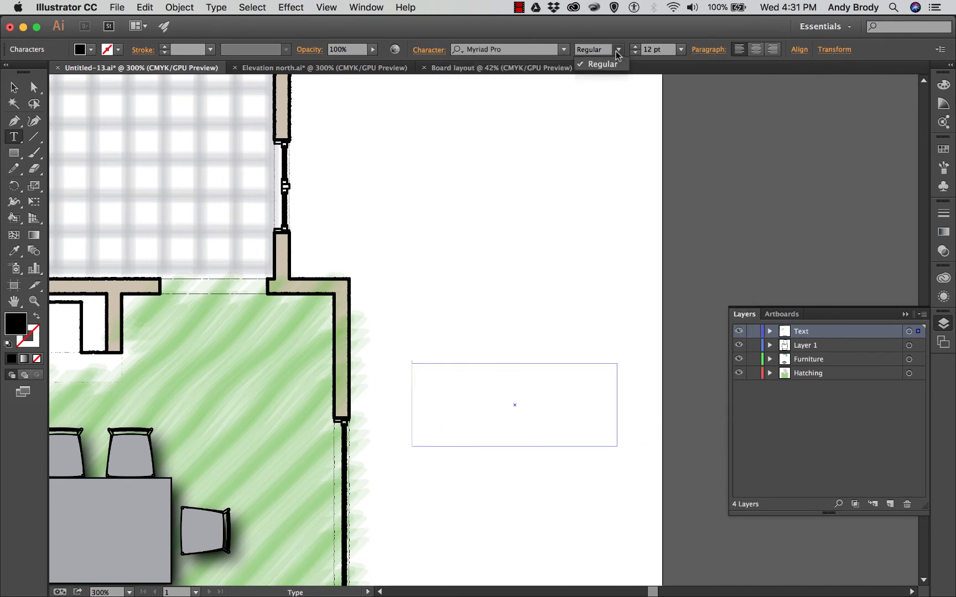
{"action": "left_click", "coordinate": [618, 51]}
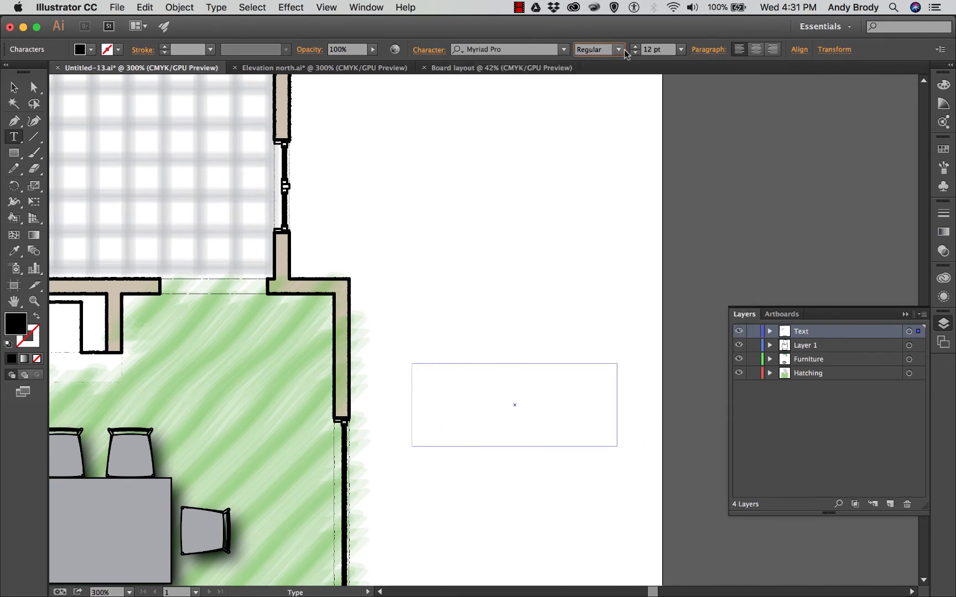
Step: Set the font size to 18 pt and enter "Fireplace" in the text box
{"action": "left_click", "coordinate": [676, 51]}
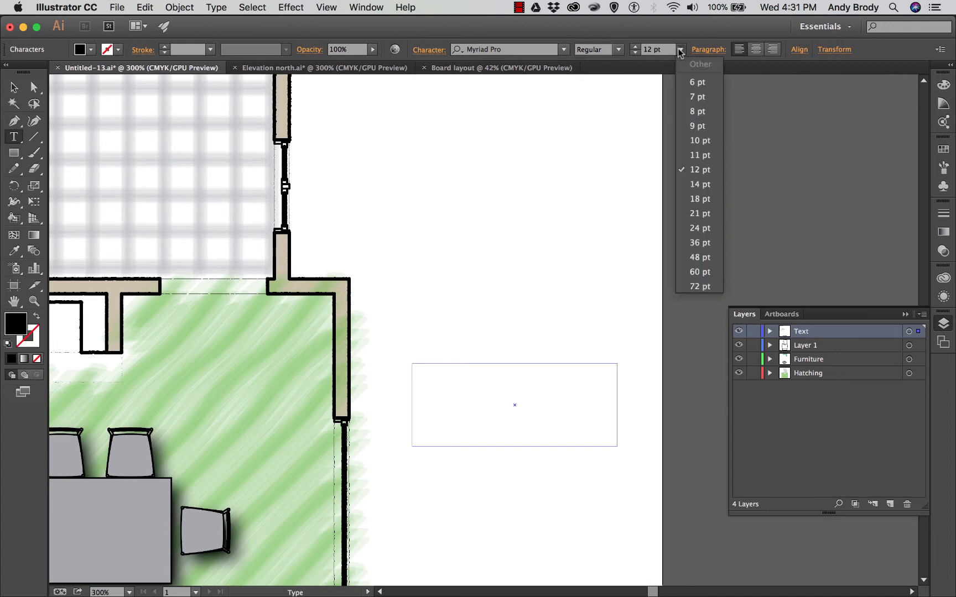
{"action": "left_click", "coordinate": [693, 198]}
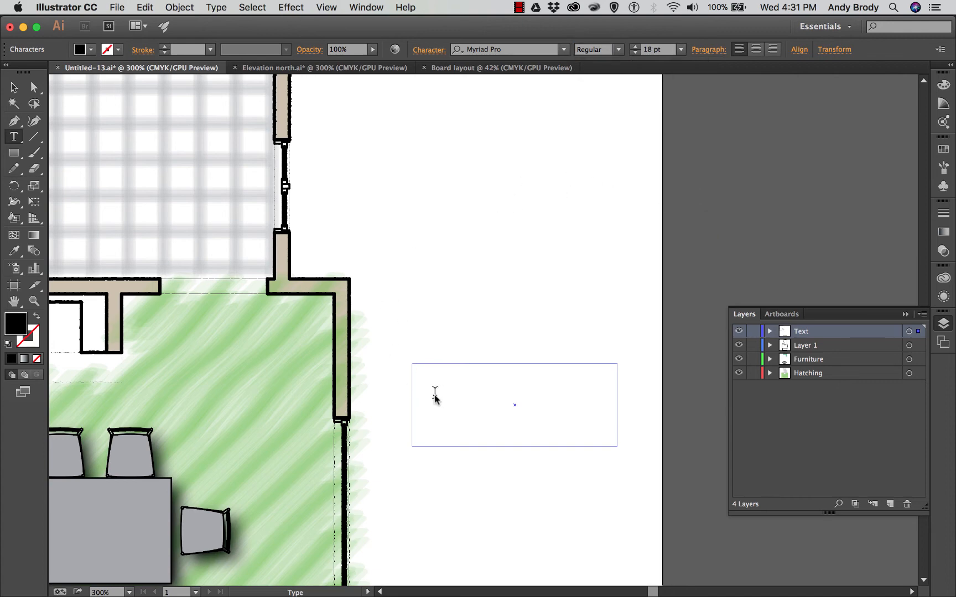
{"action": "type", "text": "Firep"}
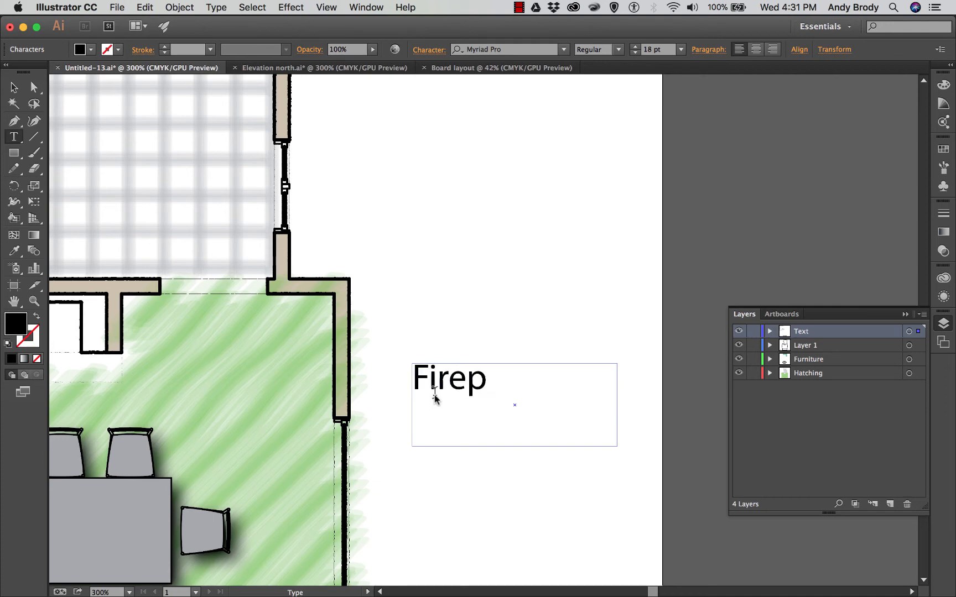
{"action": "type", "text": "lace"}
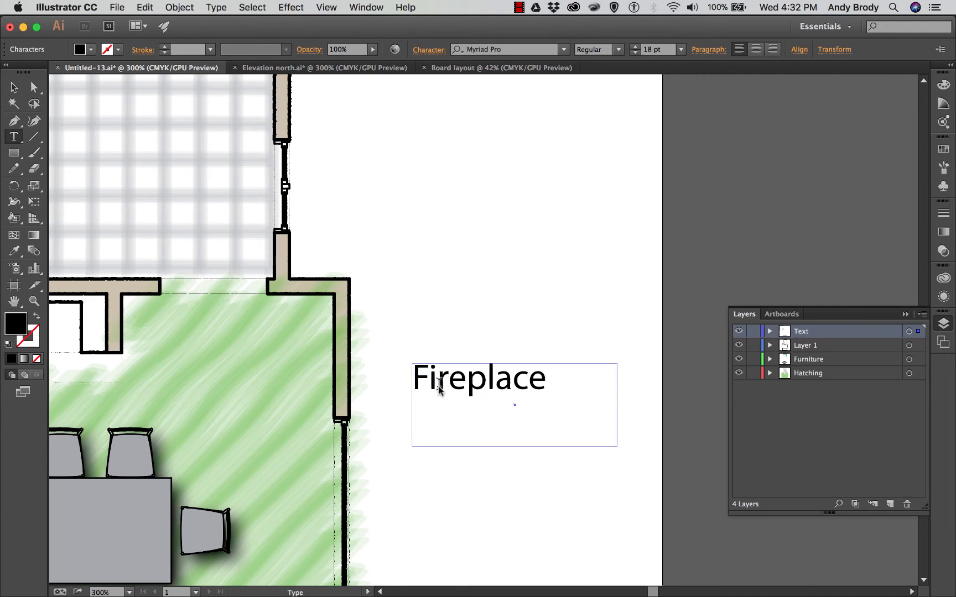
Step: Leave text editing, select the Fireplace text box and shift it slightly
{"action": "double_click", "coordinate": [441, 387]}
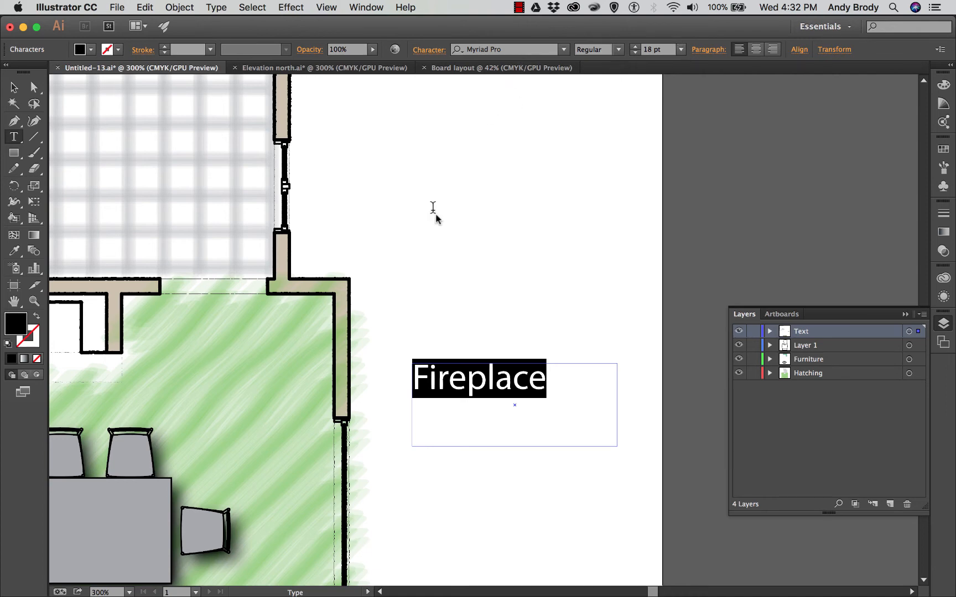
{"action": "key", "text": "Escape"}
{"action": "left_click", "coordinate": [474, 393]}
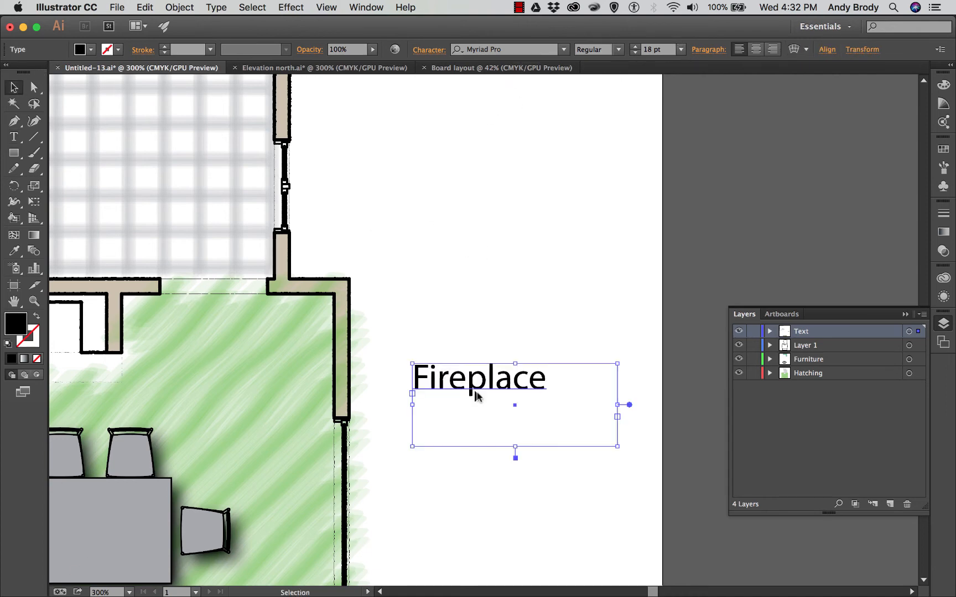
{"action": "left_click_drag", "start_coordinate": [476, 389], "coordinate": [484, 382]}
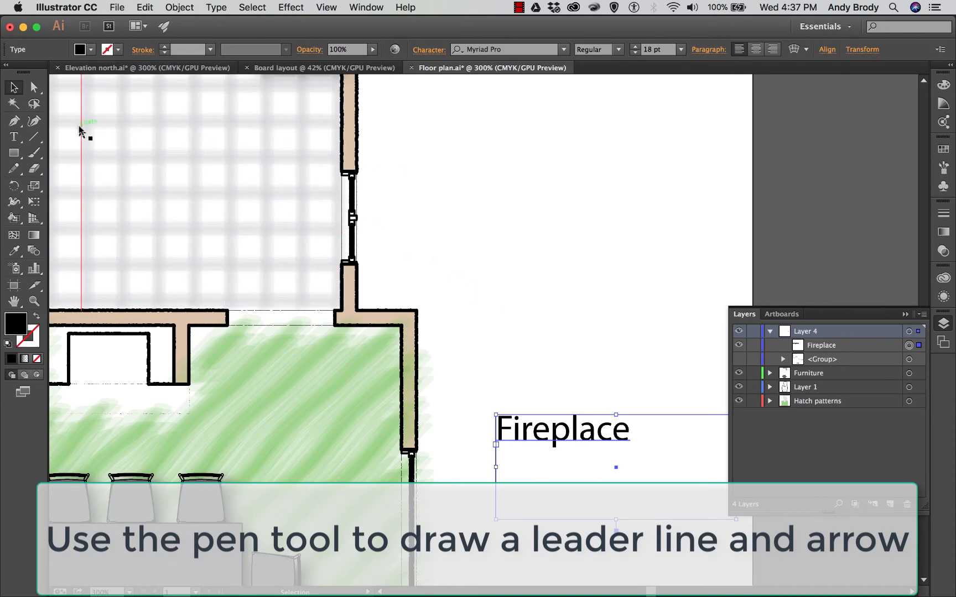
Step: Draw a bent leader line with the Pen tool from beside the Fireplace text to the fireplace's front corner
{"action": "left_click", "coordinate": [13, 126]}
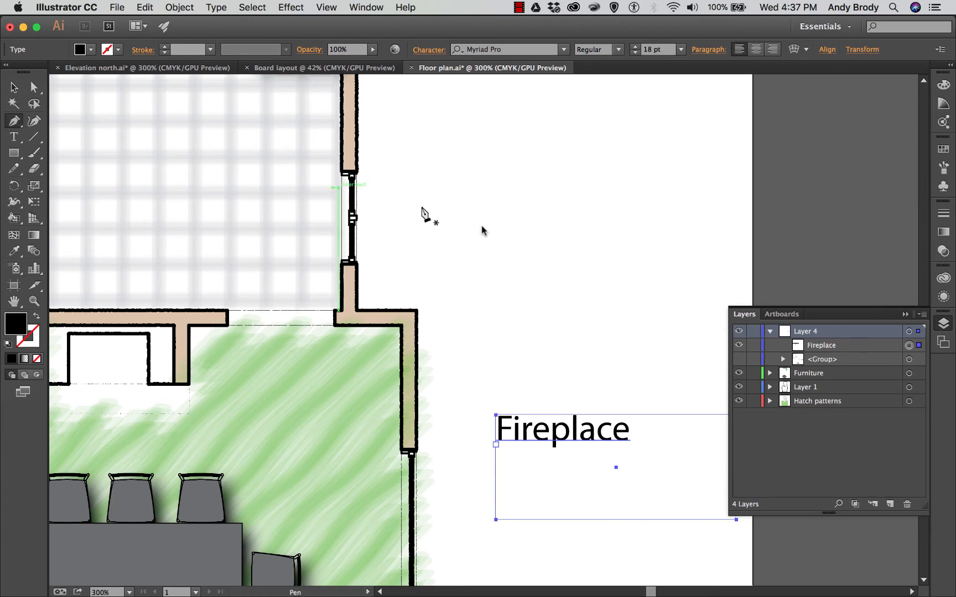
{"action": "left_click", "coordinate": [485, 428]}
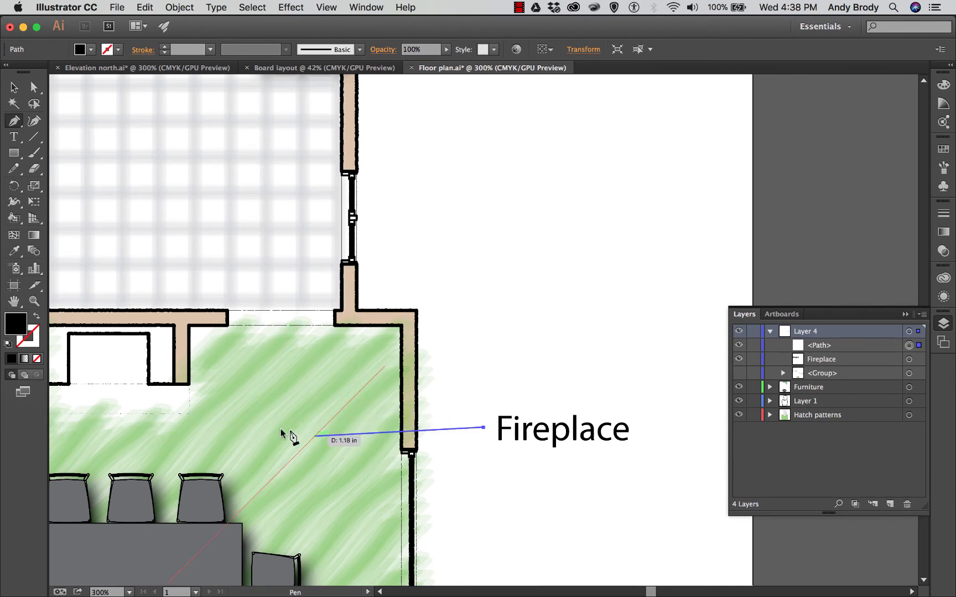
{"action": "left_click_drag", "start_coordinate": [270, 428], "coordinate": [229, 416]}
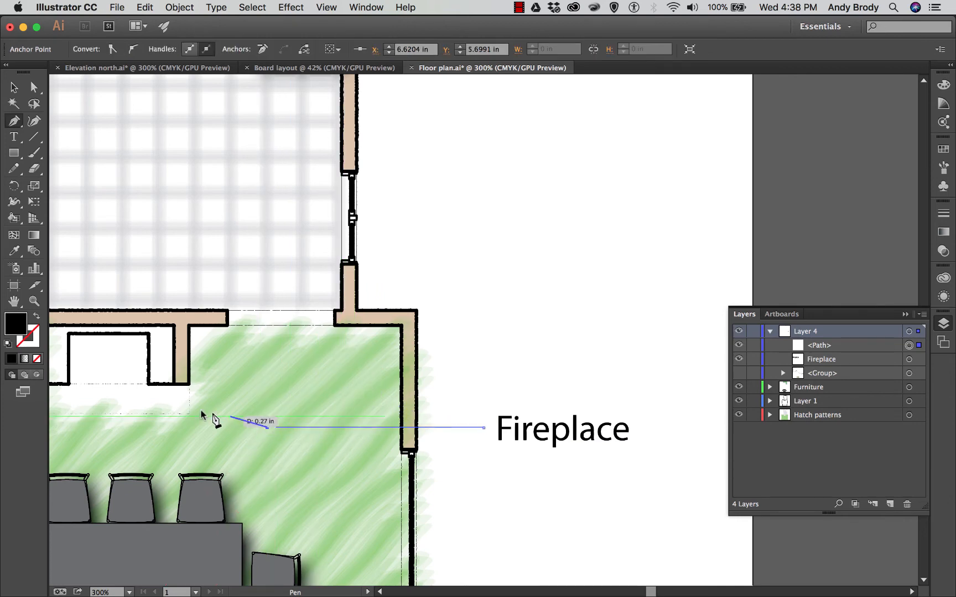
{"action": "left_click", "coordinate": [156, 384]}
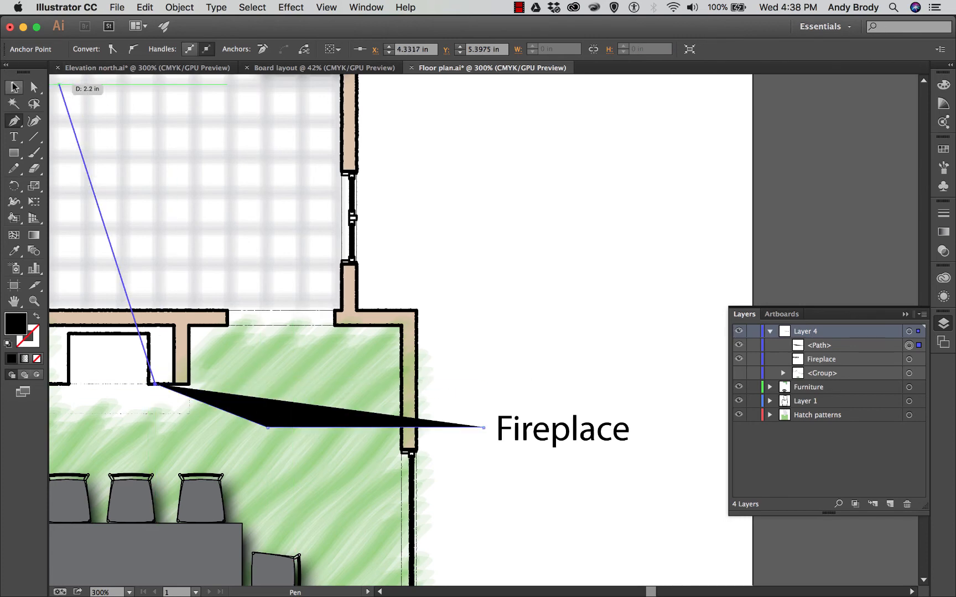
{"action": "key", "text": "v"}
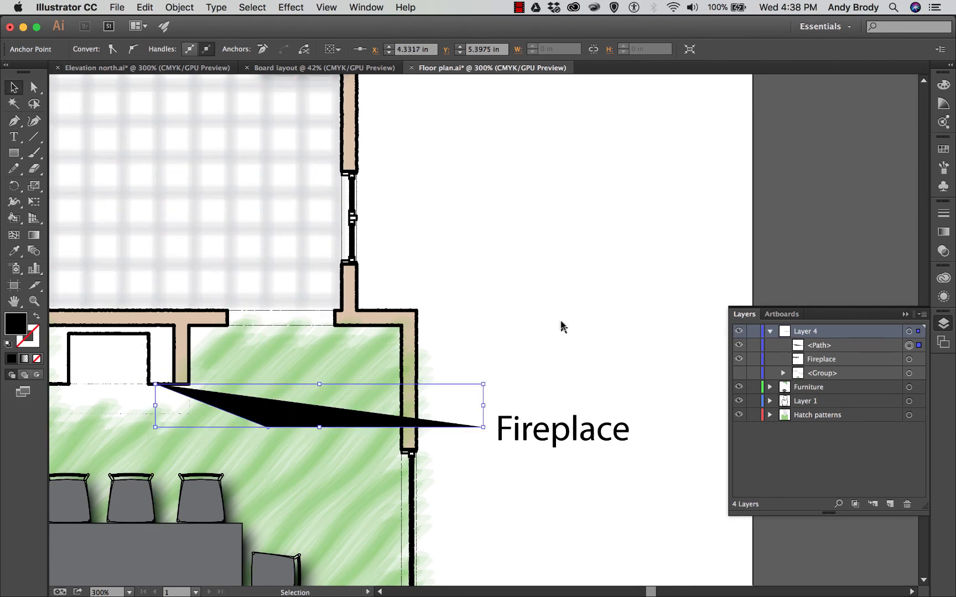
{"action": "left_click", "coordinate": [546, 366]}
Step: Set the leader path to no fill and a black stroke
{"action": "left_click", "coordinate": [458, 426]}
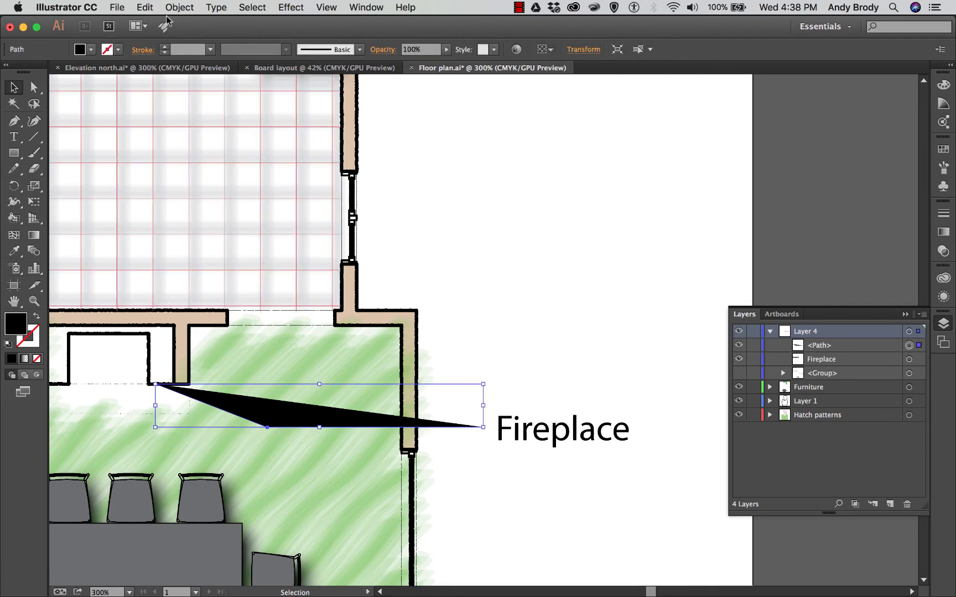
{"action": "left_click", "coordinate": [89, 51]}
{"action": "left_click", "coordinate": [15, 80]}
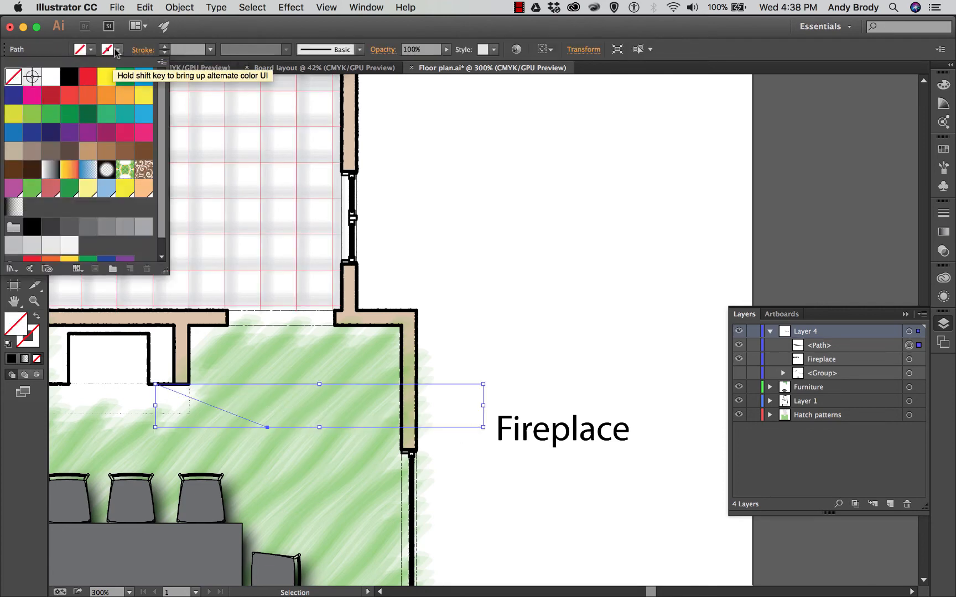
{"action": "key", "text": "Escape"}
{"action": "left_click", "coordinate": [111, 51]}
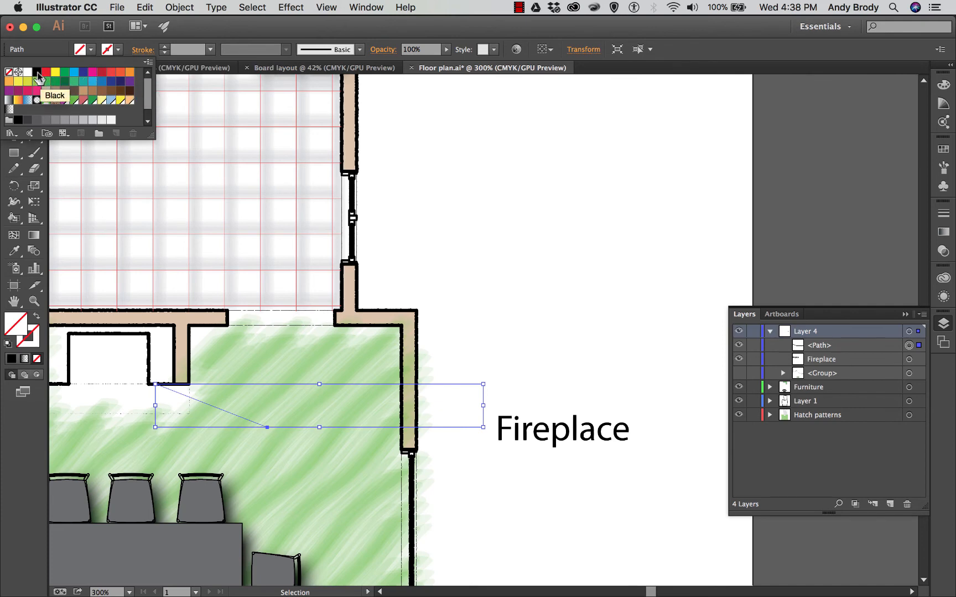
{"action": "left_click", "coordinate": [37, 73]}
{"action": "key", "text": "Escape"}
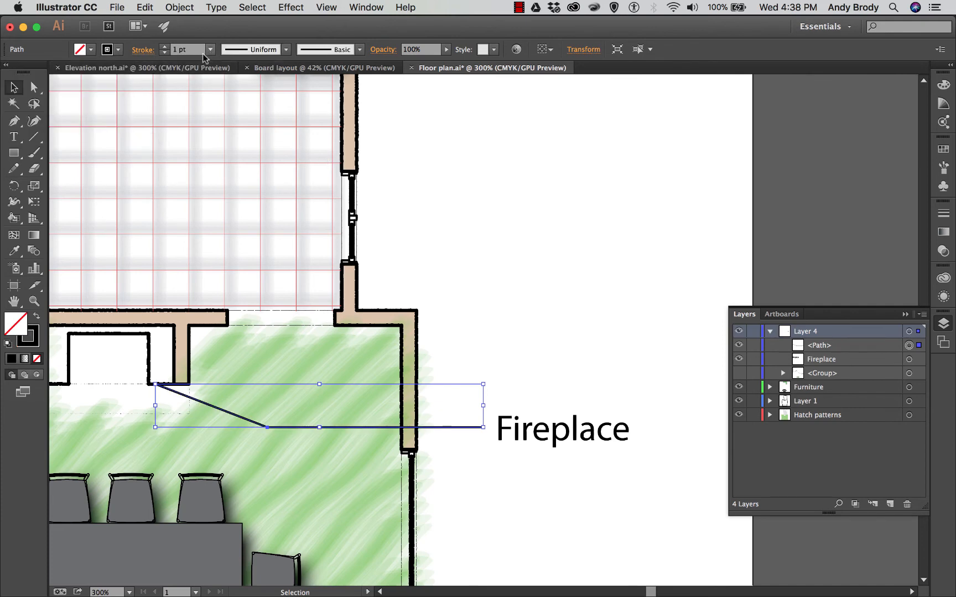
Step: Set the leader's stroke weight to 2 pt, collapse the layer list and deselect the path
{"action": "left_click", "coordinate": [210, 50]}
{"action": "left_click", "coordinate": [224, 123]}
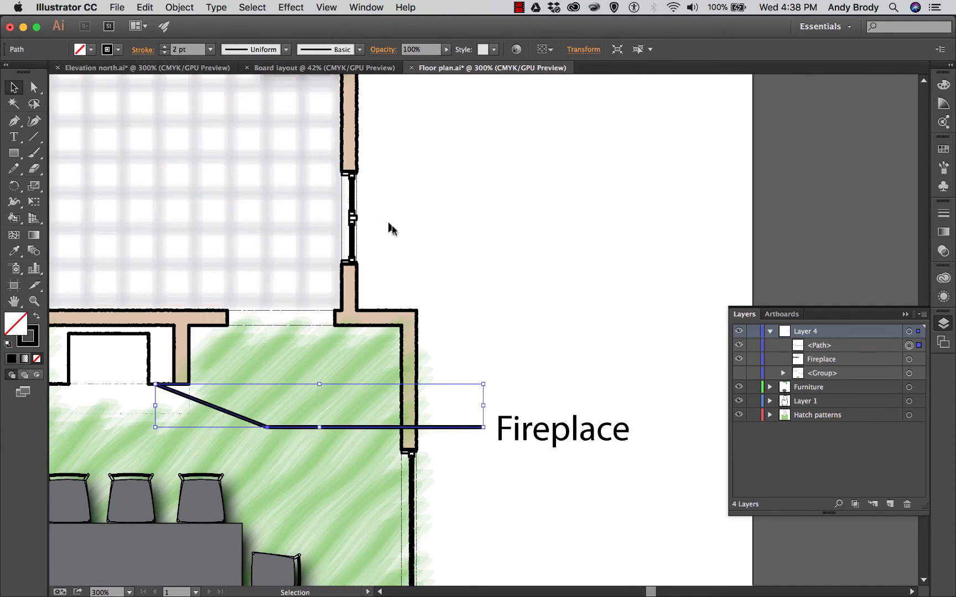
{"action": "left_click", "coordinate": [905, 315]}
{"action": "left_click", "coordinate": [505, 271]}
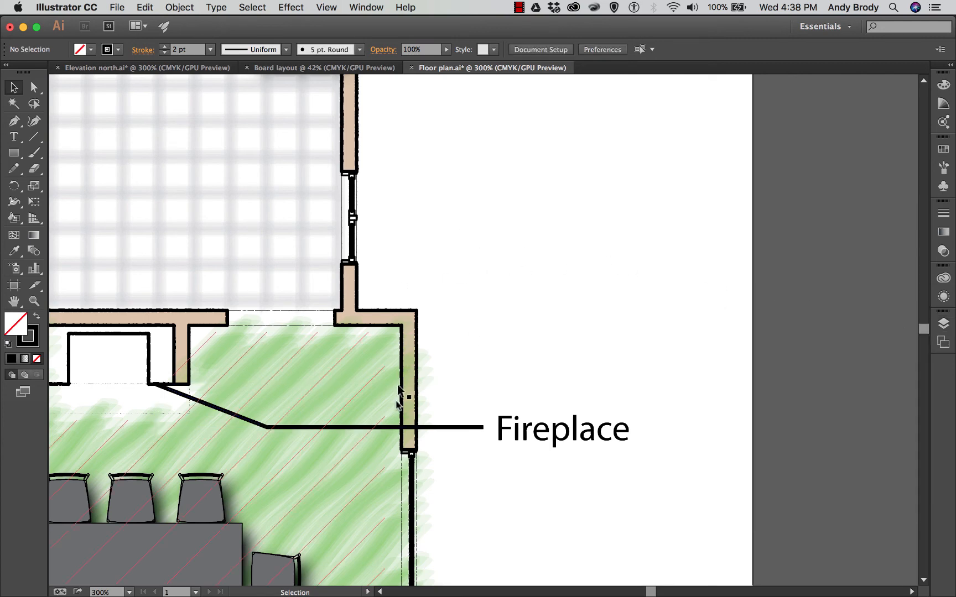
Step: Select the leader and nudge it slightly closer to the Fireplace text
{"action": "left_click", "coordinate": [465, 428]}
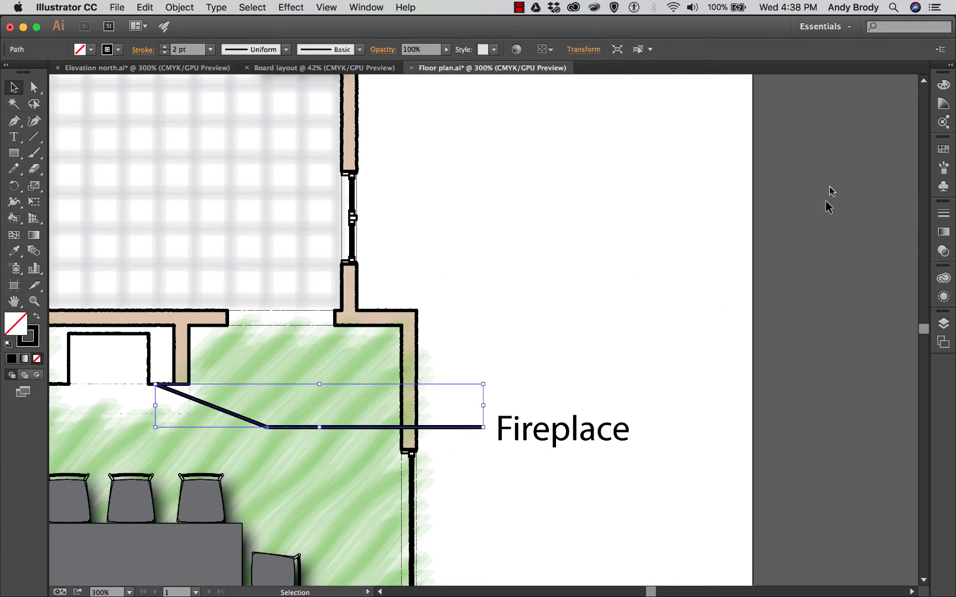
{"action": "key", "text": "Right"}
{"action": "key", "text": "Right"}
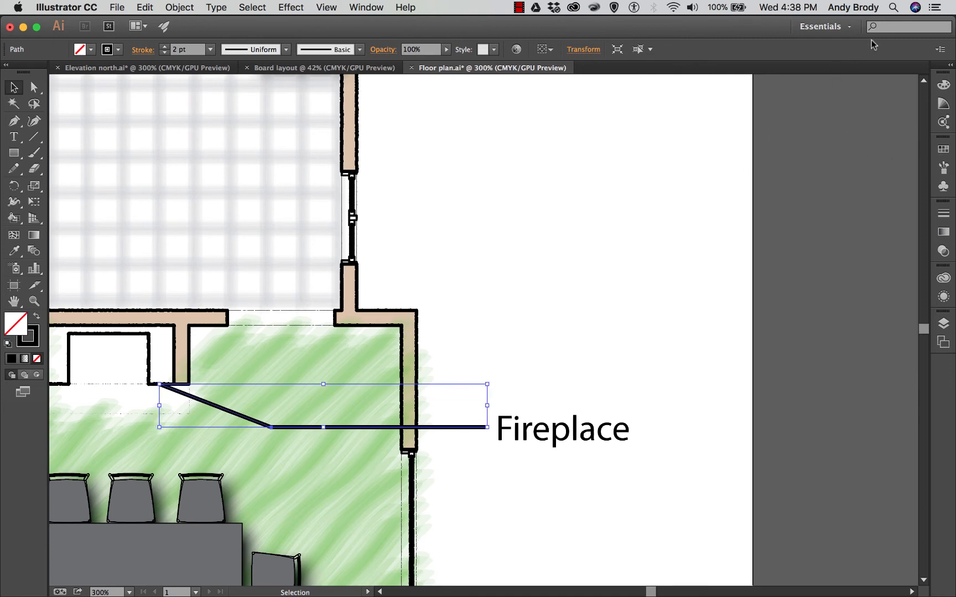
Step: Show the leader's stroke options and apply the Arrow 1 arrowhead to both its start and its end
{"action": "left_click", "coordinate": [943, 214]}
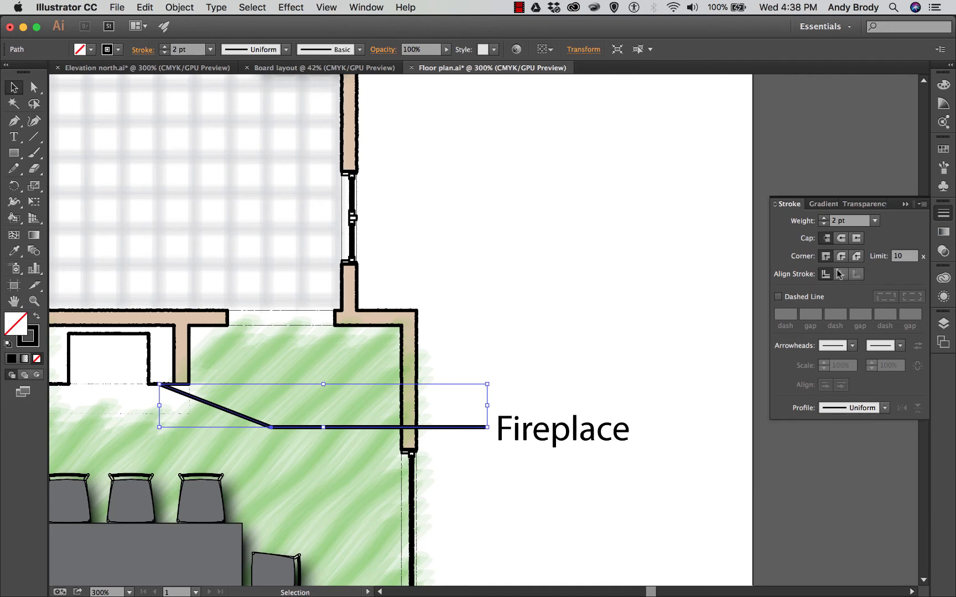
{"action": "left_click", "coordinate": [852, 346]}
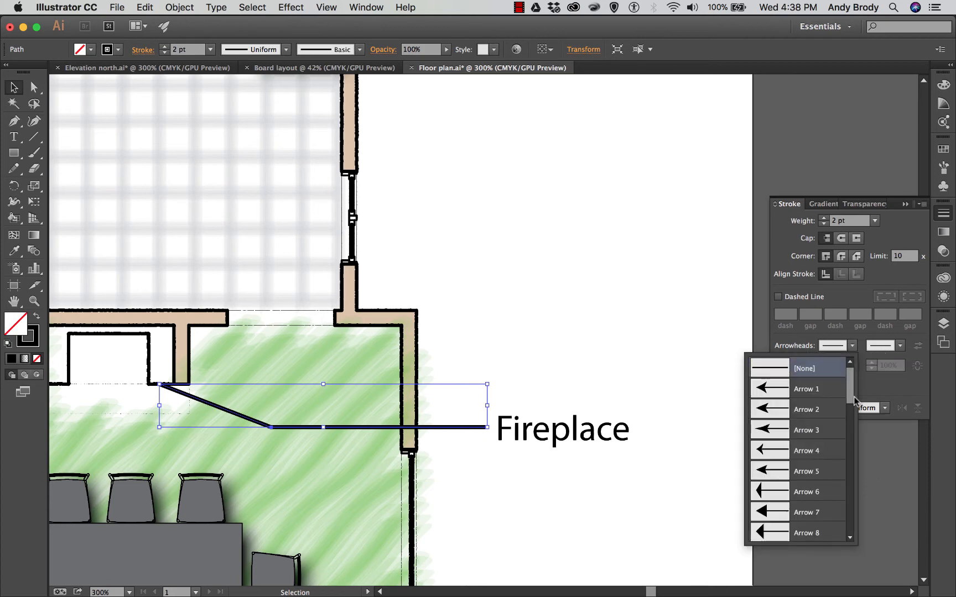
{"action": "mouse_move", "coordinate": [852, 397]}
{"action": "left_mouse_down"}
{"action": "mouse_move", "coordinate": [860, 460]}
{"action": "mouse_move", "coordinate": [854, 390]}
{"action": "left_mouse_up"}
{"action": "left_click", "coordinate": [785, 391]}
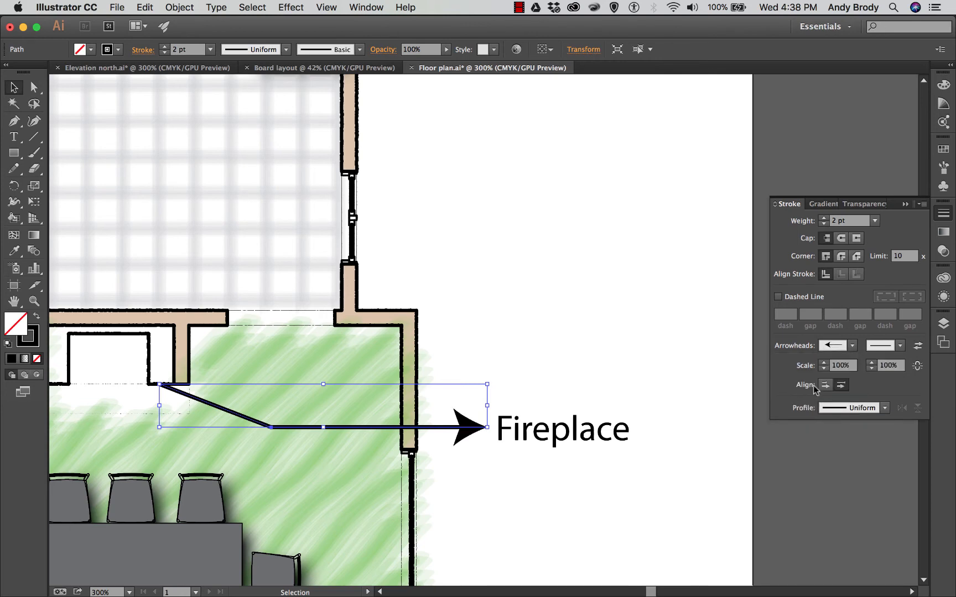
{"action": "left_click", "coordinate": [900, 346]}
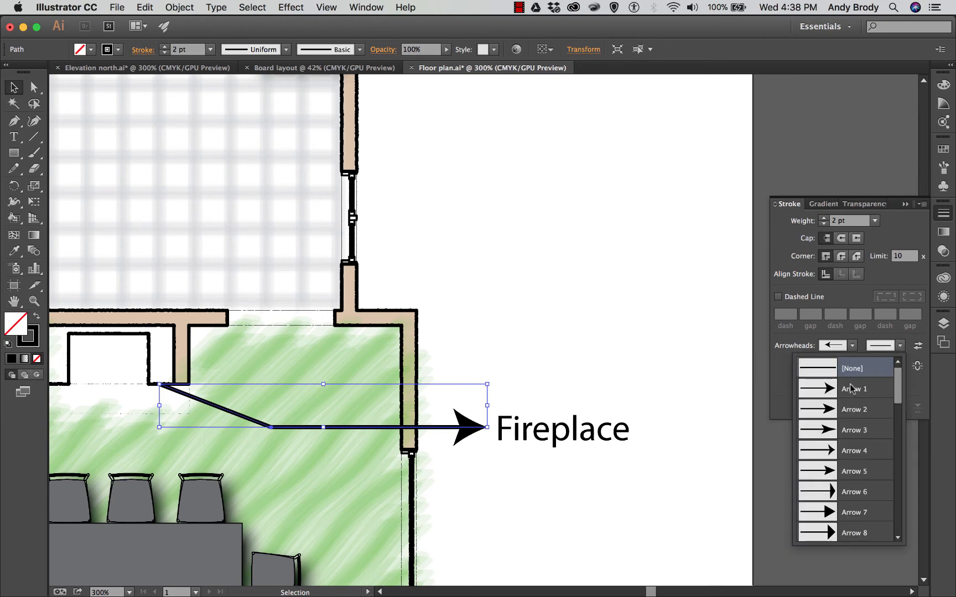
{"action": "left_click", "coordinate": [851, 389]}
Step: Set the arrowhead at the leader's text end to None and deselect the leader
{"action": "left_click", "coordinate": [852, 346]}
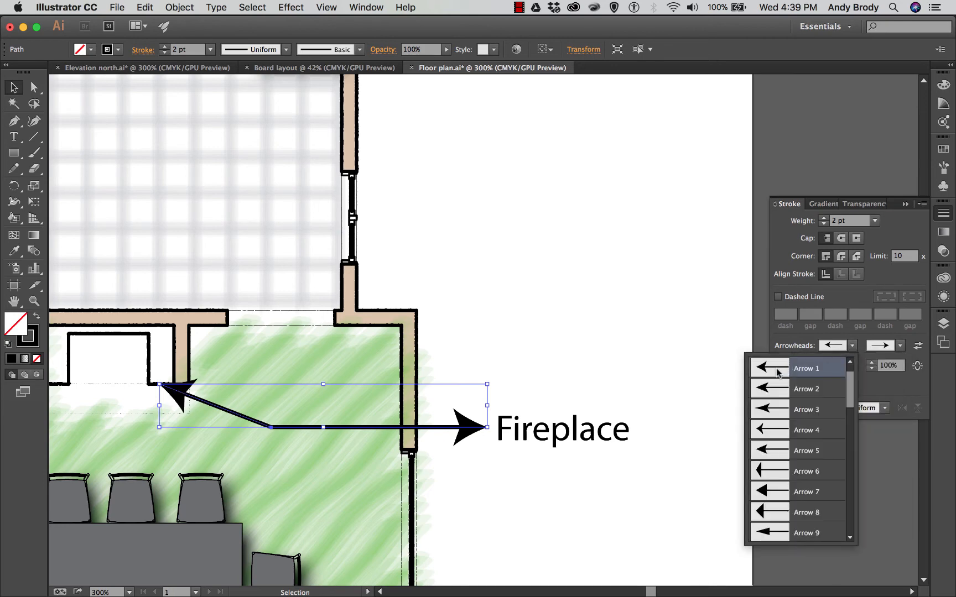
{"action": "scroll", "coordinate": [828, 382], "scroll_direction": "up", "scroll_amount": 1}
{"action": "left_click", "coordinate": [812, 371]}
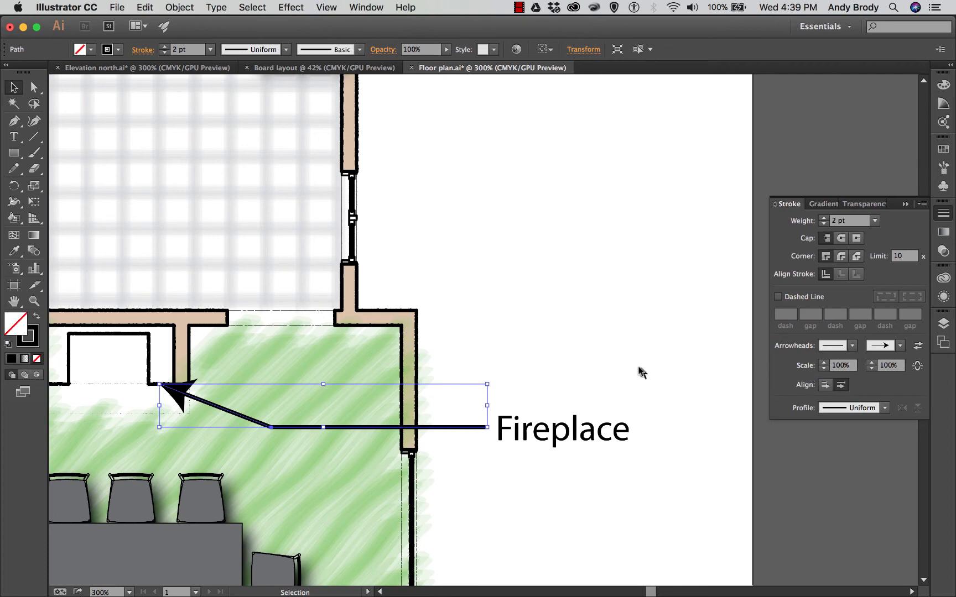
{"action": "left_click", "coordinate": [490, 354]}
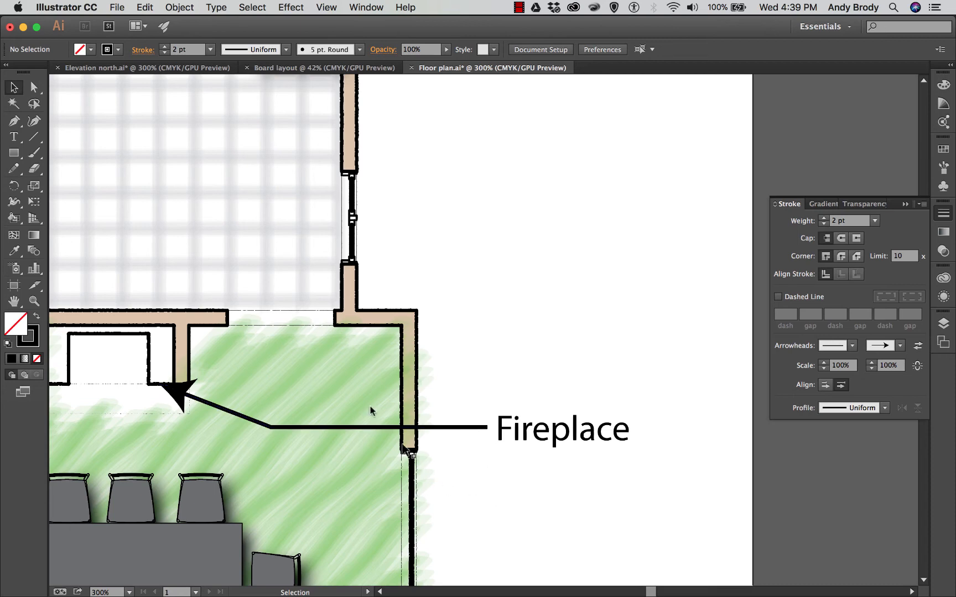
Step: Draw a second Pen leader above the Fireplace one, running about 1.3 in horizontally before angling up to its arrowhead on the tiled floor
{"action": "left_click", "coordinate": [14, 121]}
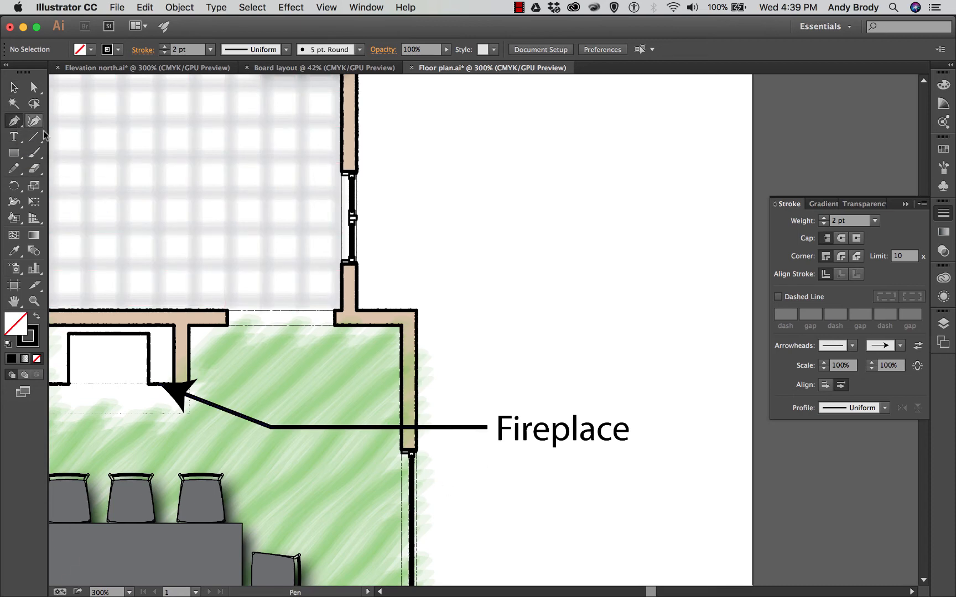
{"action": "left_click", "coordinate": [488, 249]}
{"action": "left_click", "coordinate": [298, 248]}
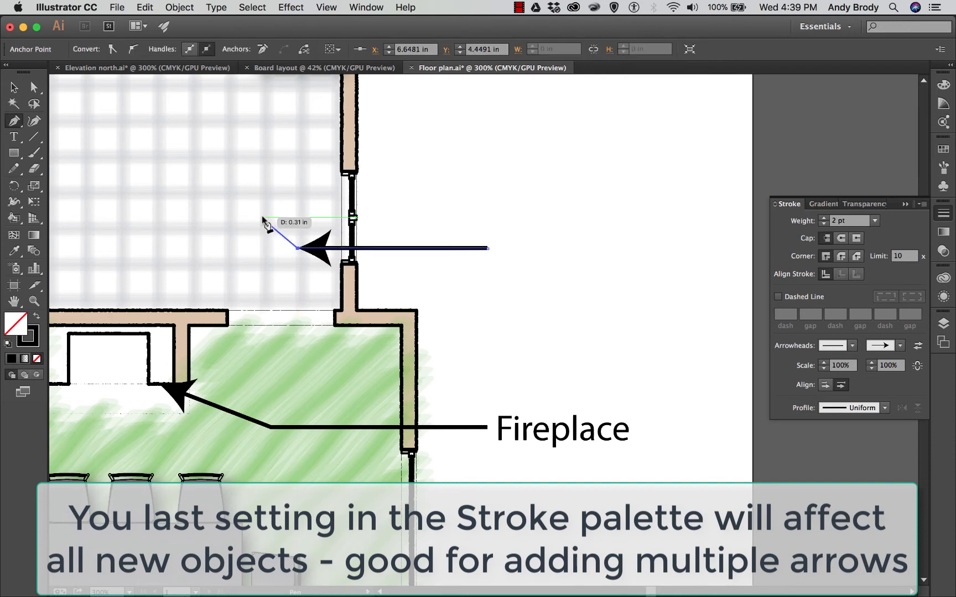
{"action": "left_click", "coordinate": [236, 235]}
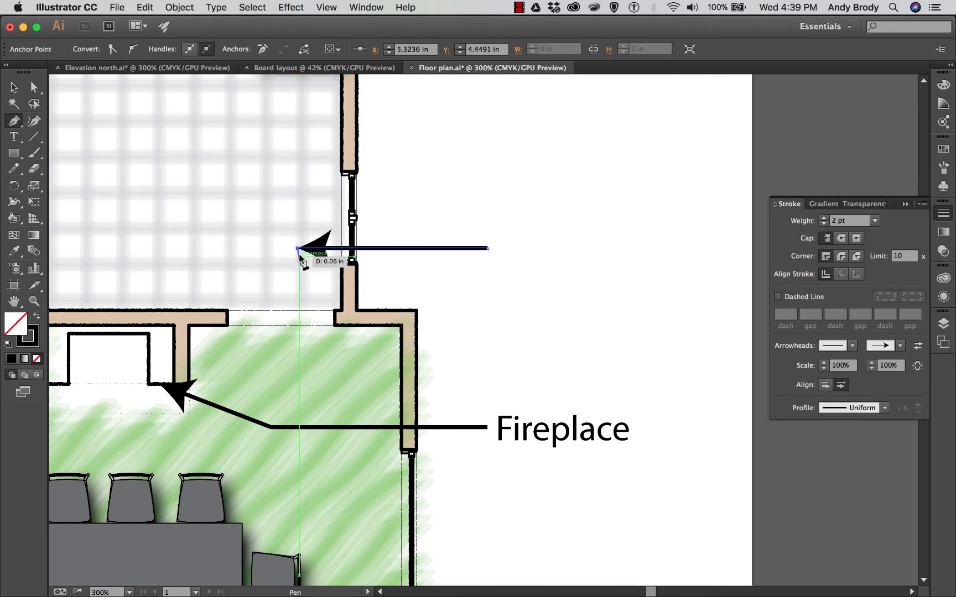
{"action": "left_click", "coordinate": [201, 189]}
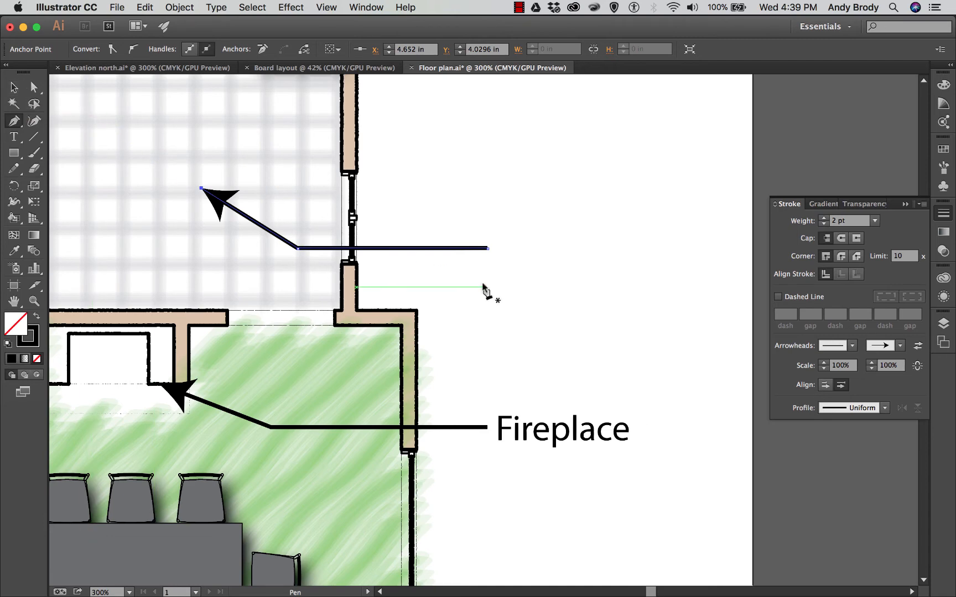
{"action": "left_click", "coordinate": [509, 283]}
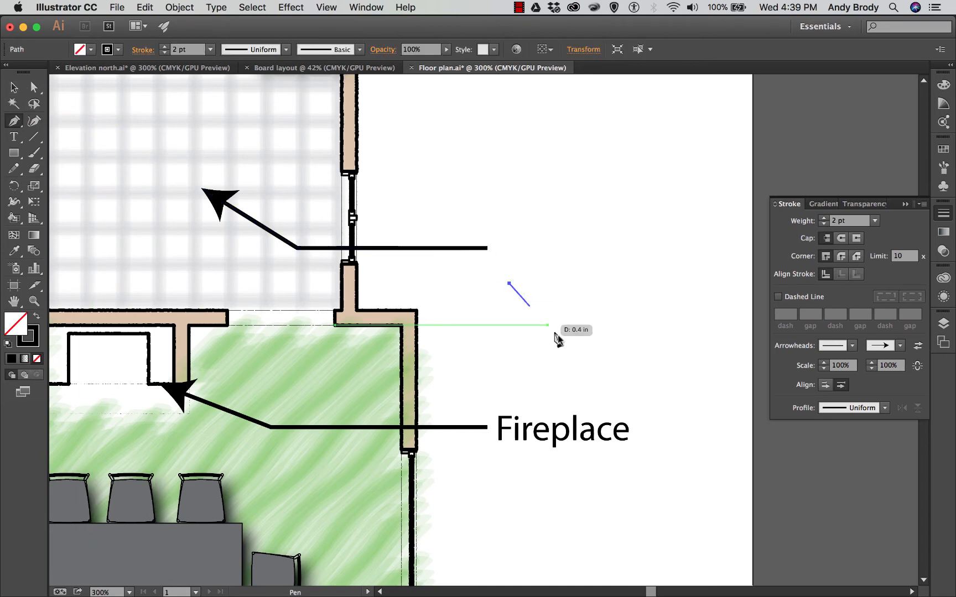
Step: Copy the Fireplace text straight up to the end of the new leader and change the copy to "Vinyl tile"
{"action": "left_click", "coordinate": [14, 87]}
{"action": "left_click", "coordinate": [552, 435]}
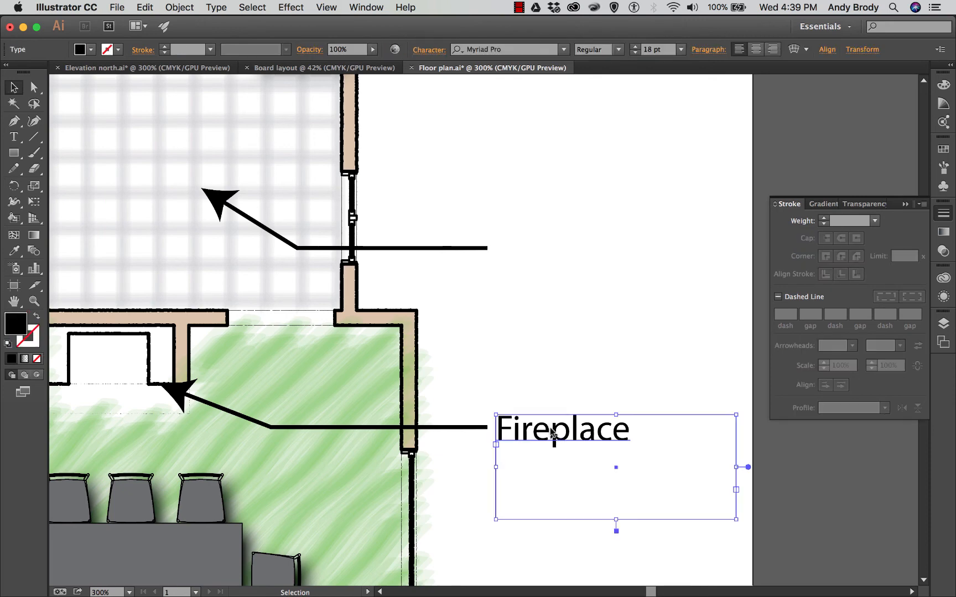
{"action": "left_click_drag", "start_coordinate": [552, 434], "coordinate": [552, 251]}
{"action": "key", "text": "t"}
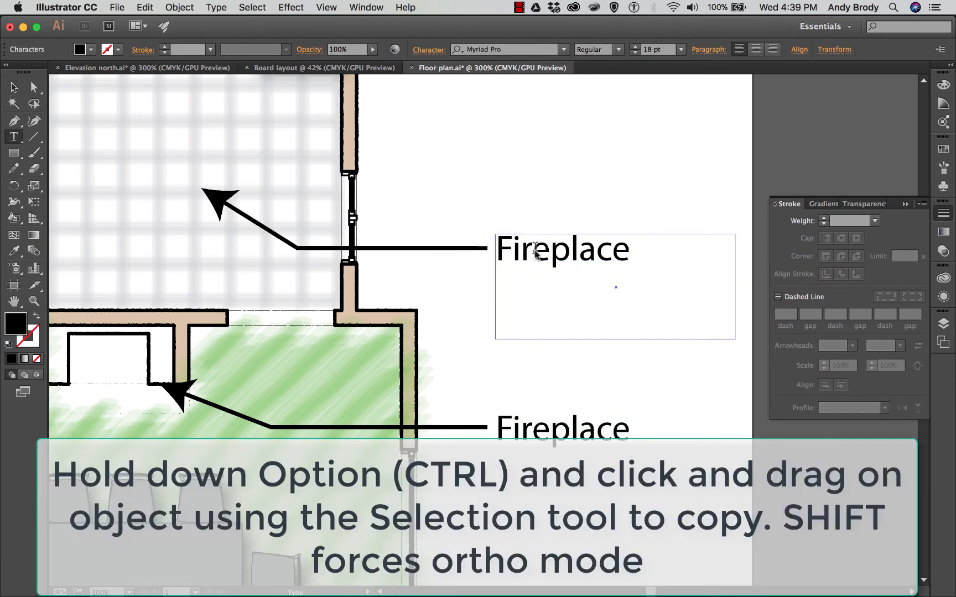
{"action": "double_click", "coordinate": [535, 252]}
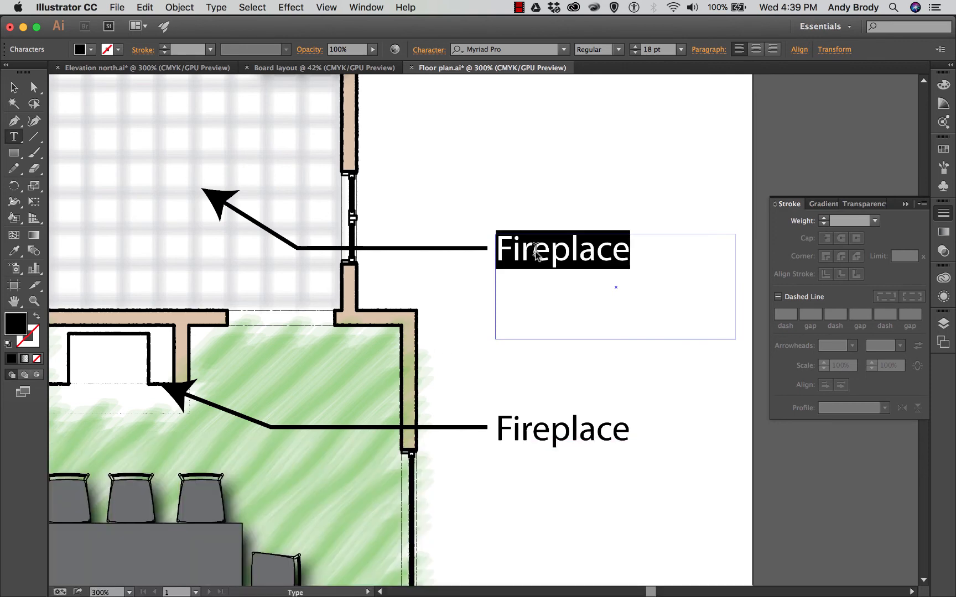
{"action": "type", "text": "Vinyl"}
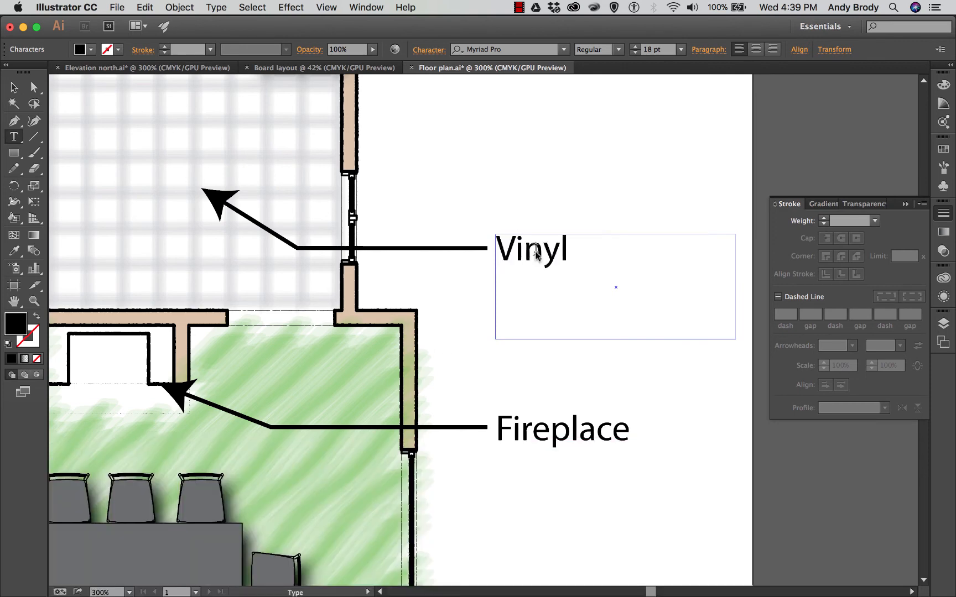
{"action": "type", "text": " tile"}
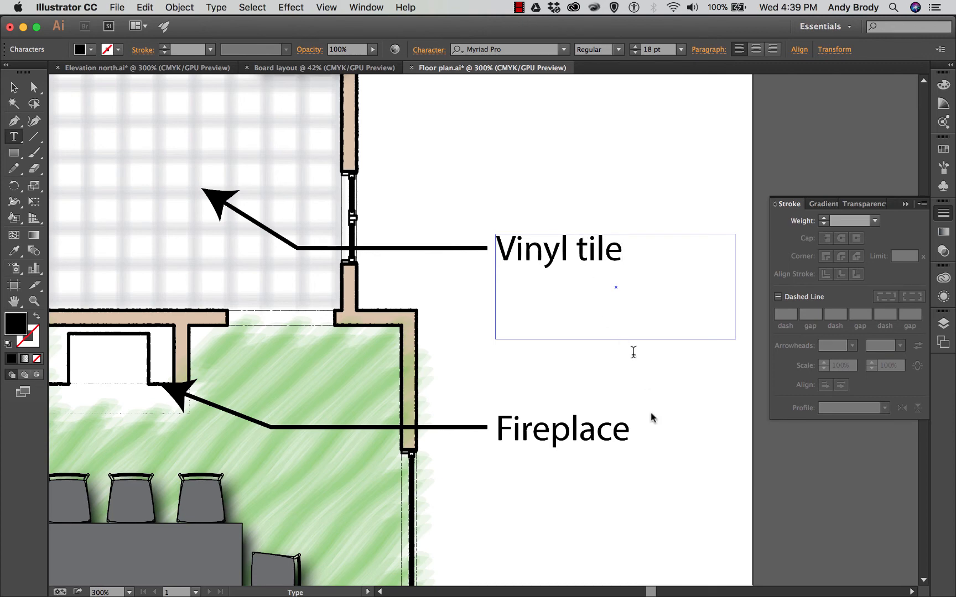
{"action": "left_click", "coordinate": [651, 420]}
{"action": "left_click", "coordinate": [14, 87]}
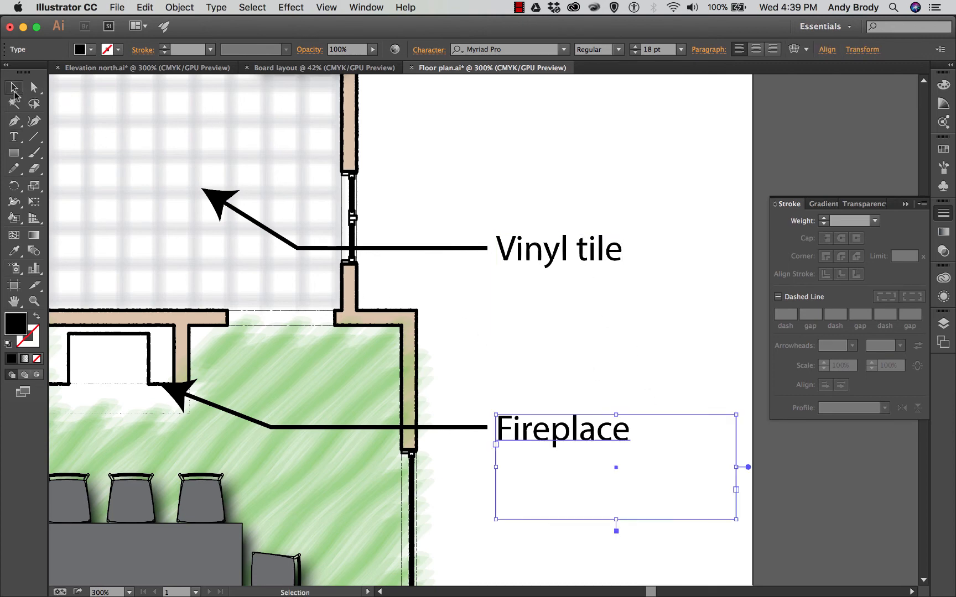
Step: Hide the stroke options, show the layer list and collapse Layer 4
{"action": "scroll", "coordinate": [517, 308], "scroll_direction": "down", "scroll_amount": 1}
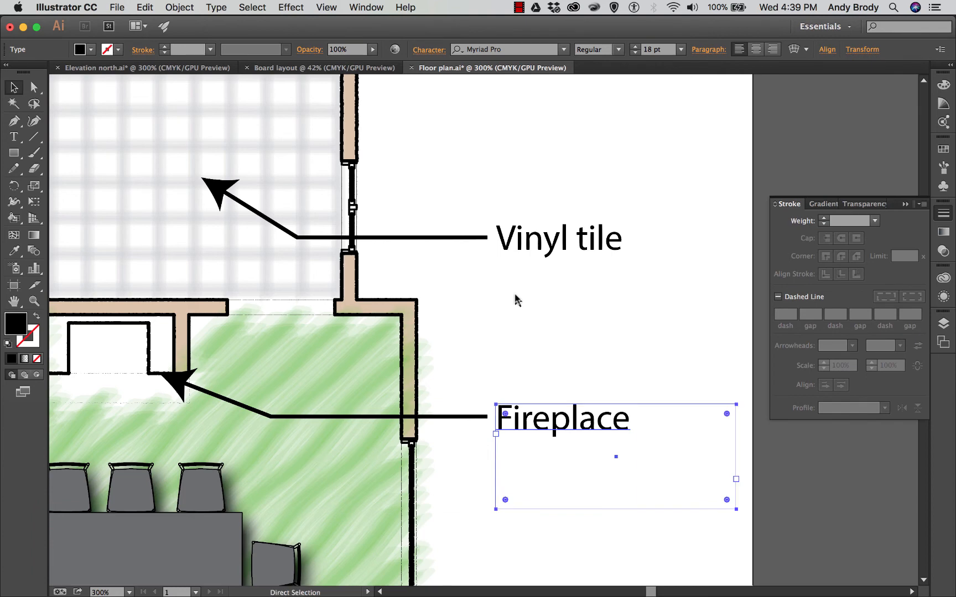
{"action": "key", "text": "super+minus"}
{"action": "key", "text": "super+minus"}
{"action": "scroll", "coordinate": [517, 283], "scroll_direction": "up", "scroll_amount": 5}
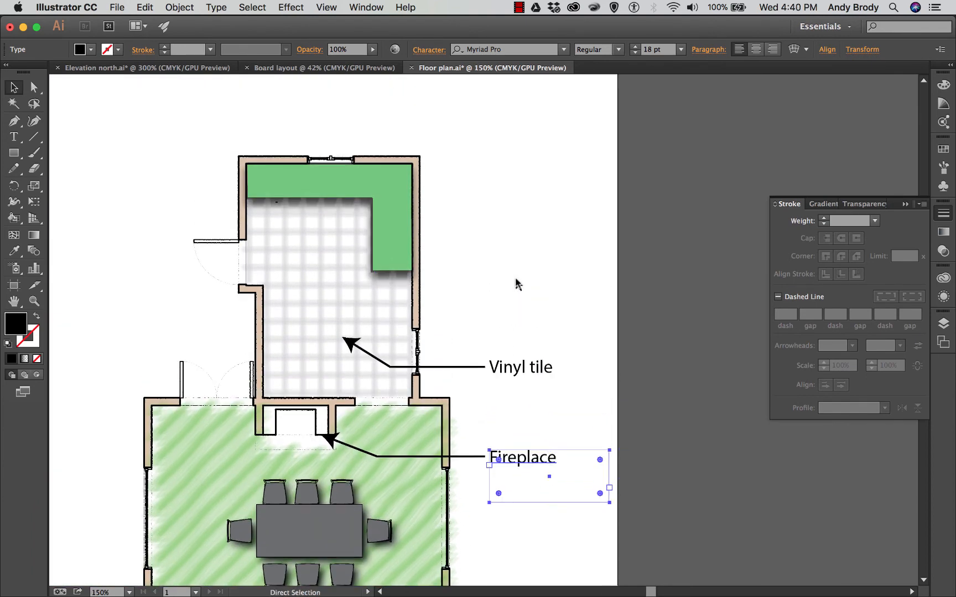
{"action": "key", "text": "super+equal"}
{"action": "key", "text": "super+equal"}
{"action": "scroll", "coordinate": [453, 241], "scroll_direction": "up", "scroll_amount": 6}
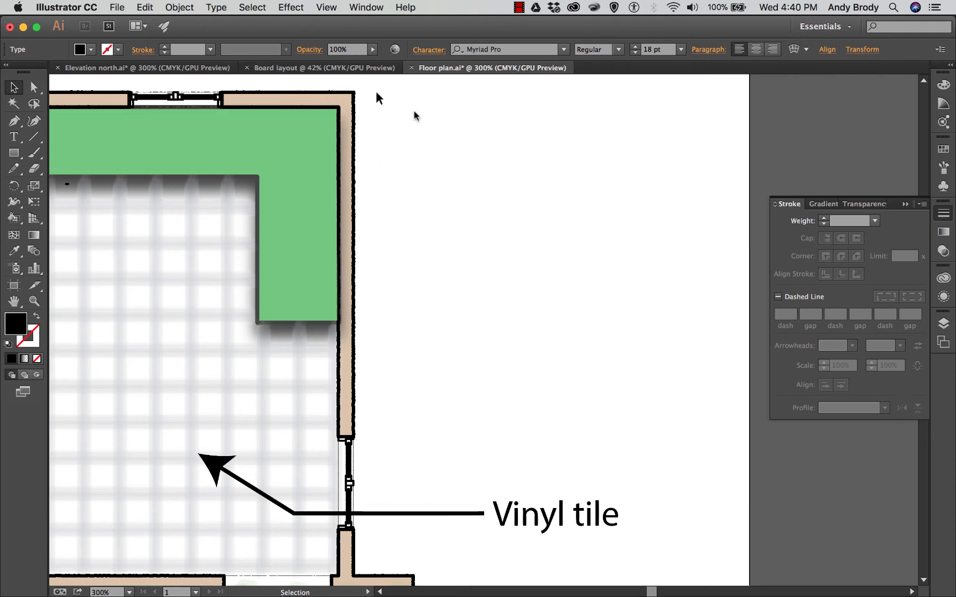
{"action": "left_click", "coordinate": [904, 204]}
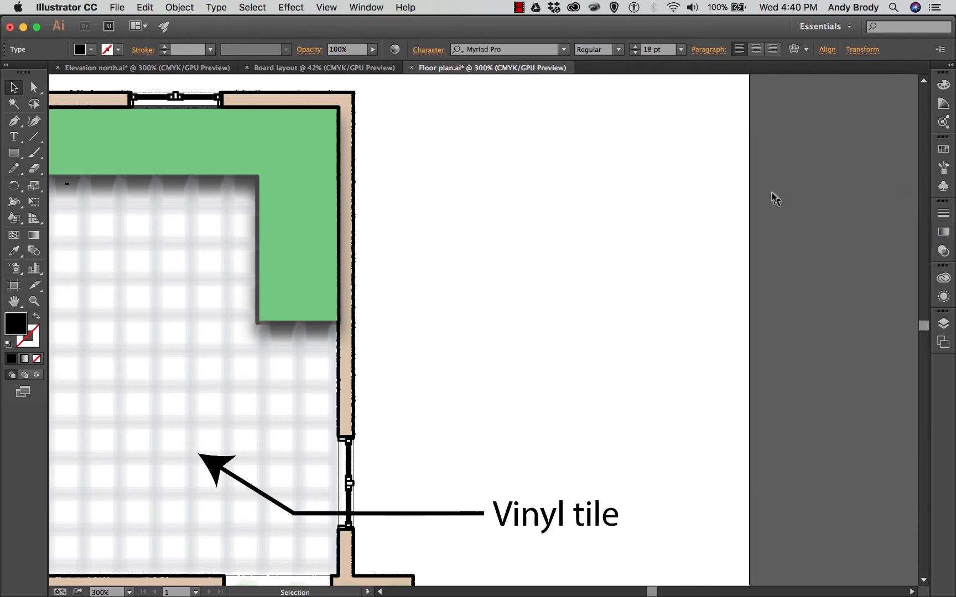
{"action": "left_click", "coordinate": [943, 323]}
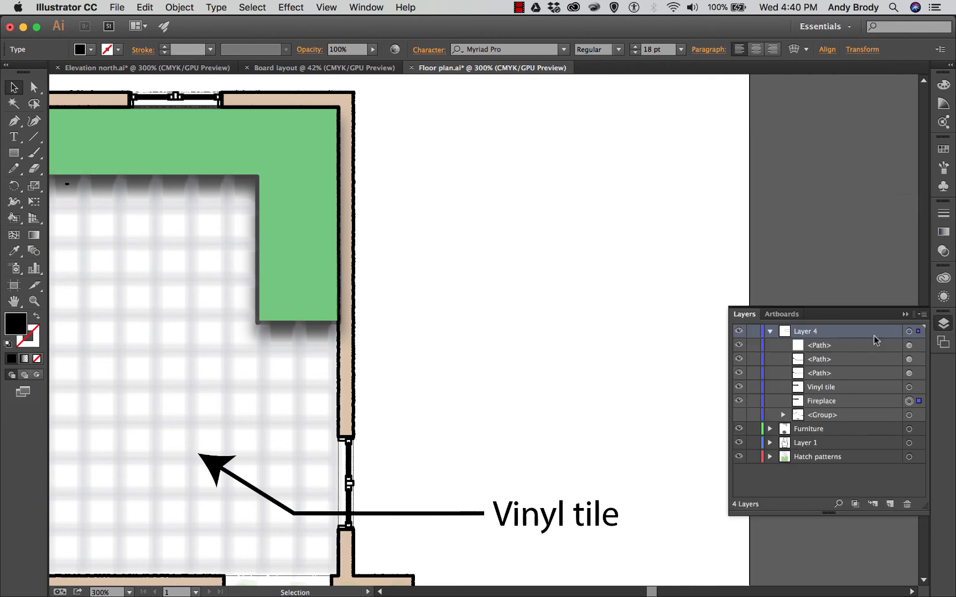
{"action": "left_click", "coordinate": [769, 331]}
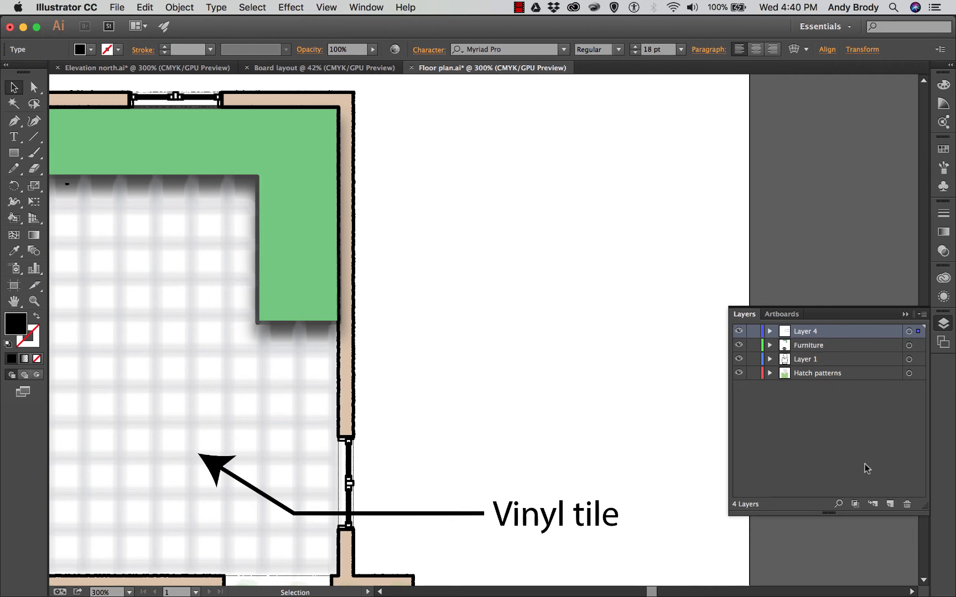
Step: Create a layer named "Drop shadow" and place it between Layer 1 and Hatch patterns
{"action": "left_click", "coordinate": [889, 503]}
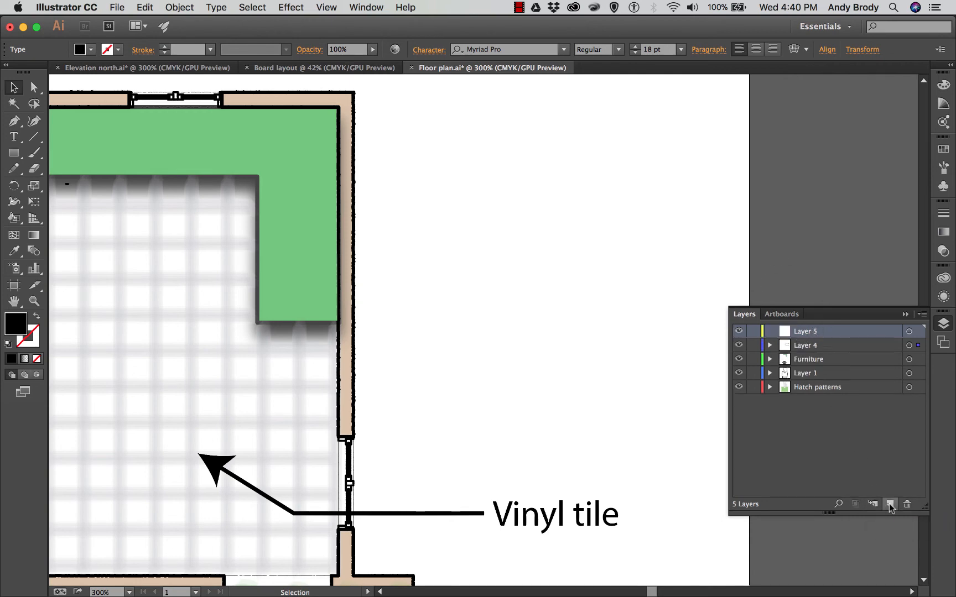
{"action": "double_click", "coordinate": [801, 330]}
{"action": "type", "text": "Drop"}
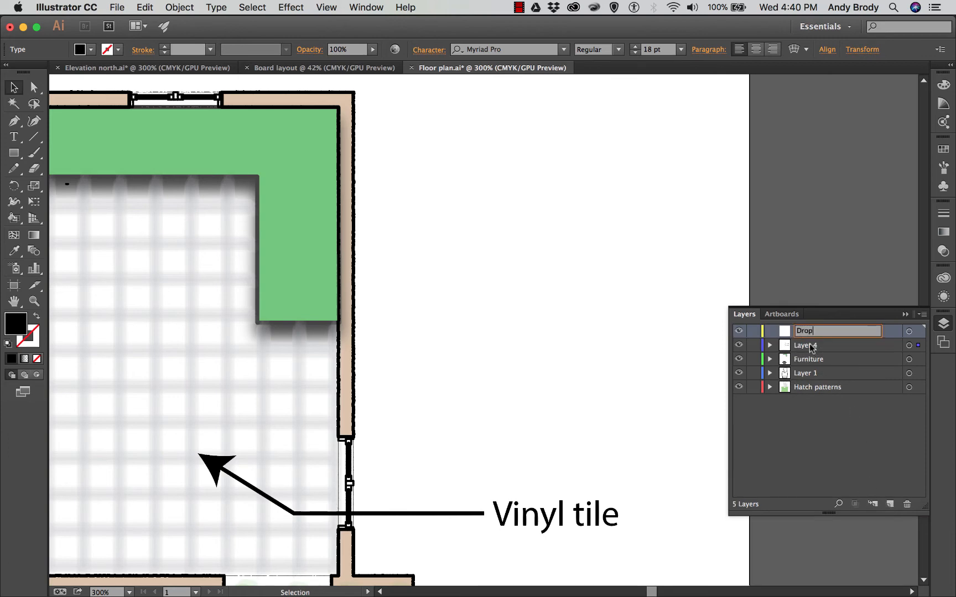
{"action": "type", "text": " shadow"}
{"action": "key", "text": "Return"}
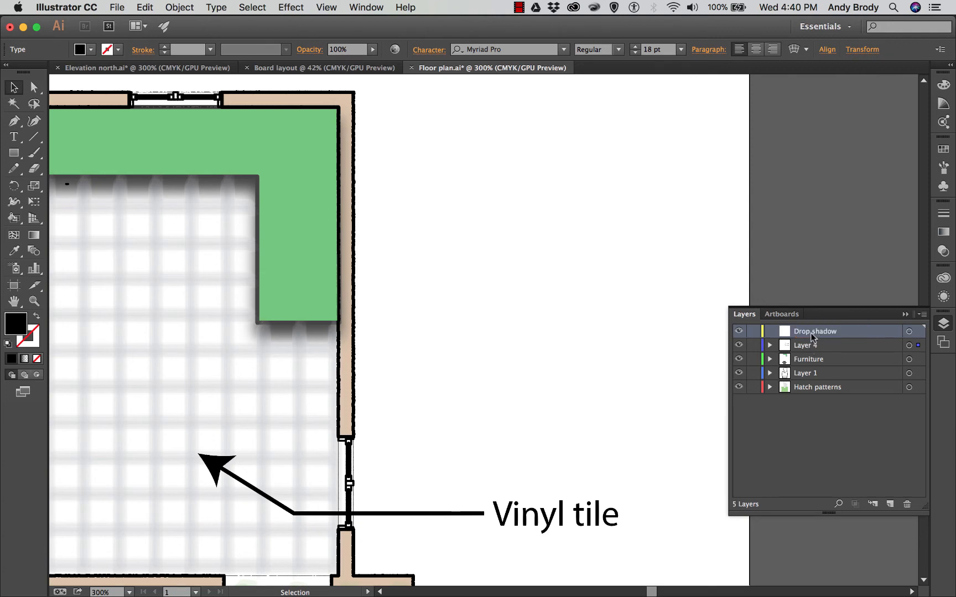
{"action": "left_click_drag", "start_coordinate": [812, 336], "coordinate": [819, 377]}
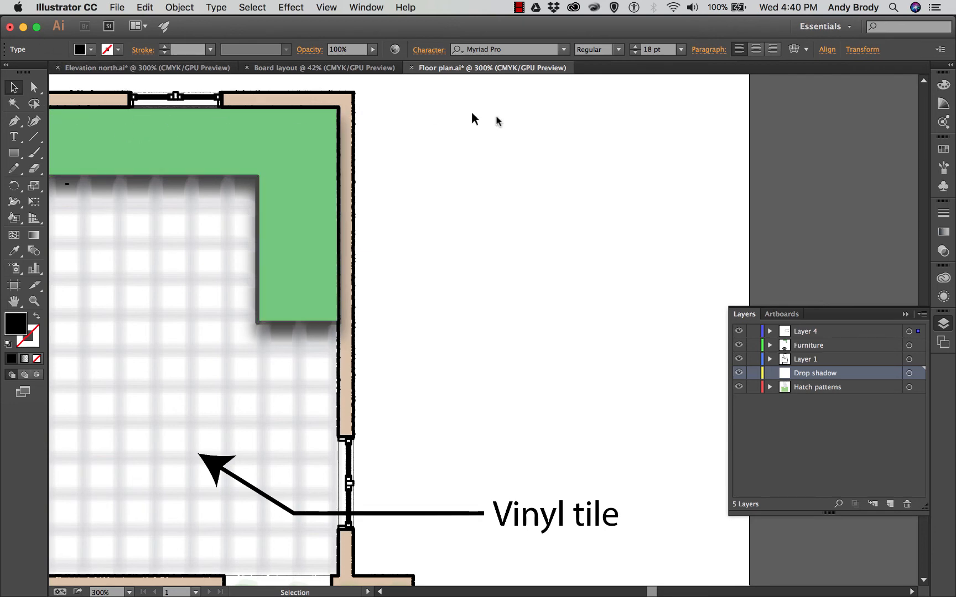
Step: Set the fill to the first black-to-transparent gradient from the Fades swatch library and close the library
{"action": "left_click", "coordinate": [938, 153]}
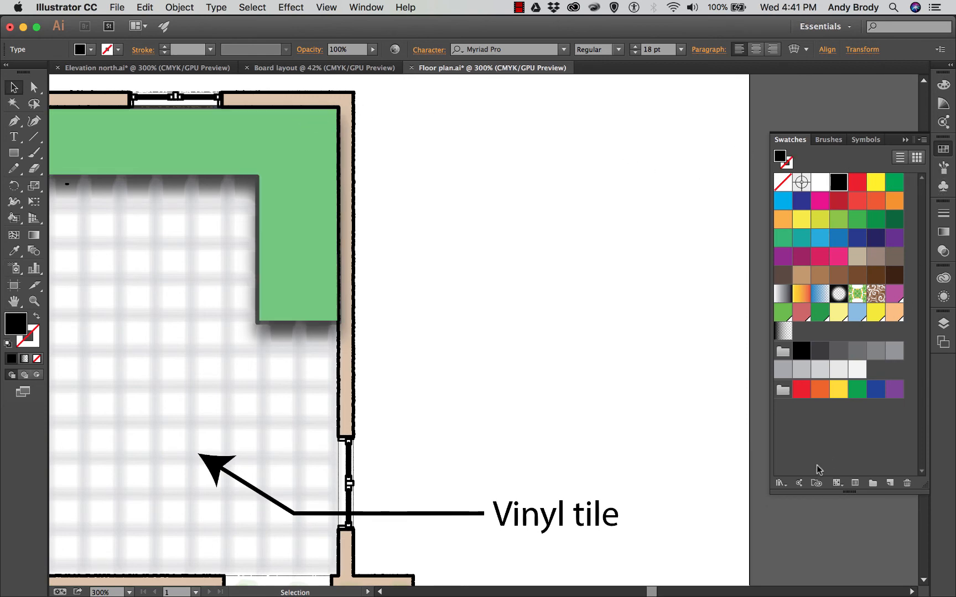
{"action": "left_click", "coordinate": [785, 482]}
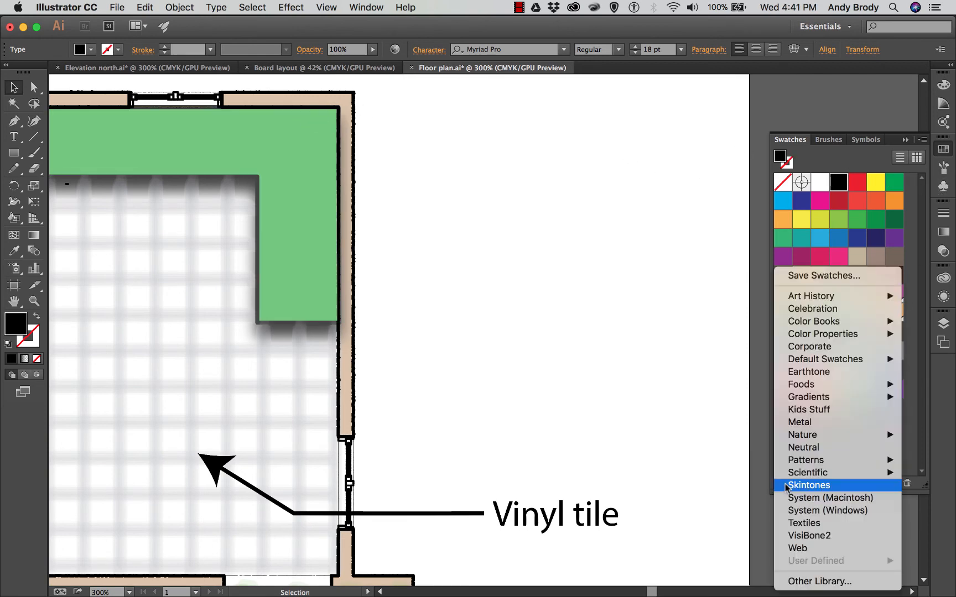
{"action": "mouse_move", "coordinate": [818, 400]}
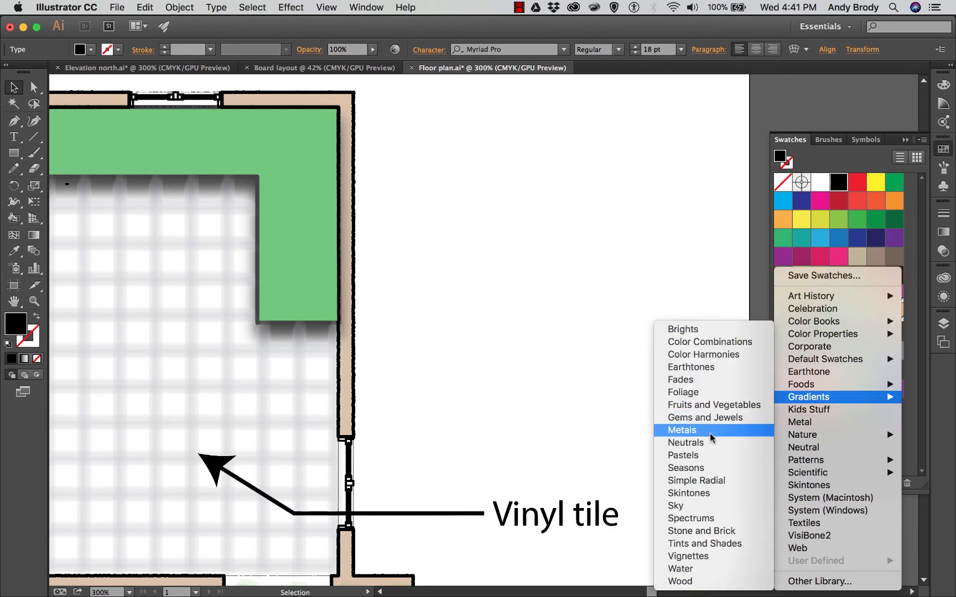
{"action": "left_click", "coordinate": [692, 382]}
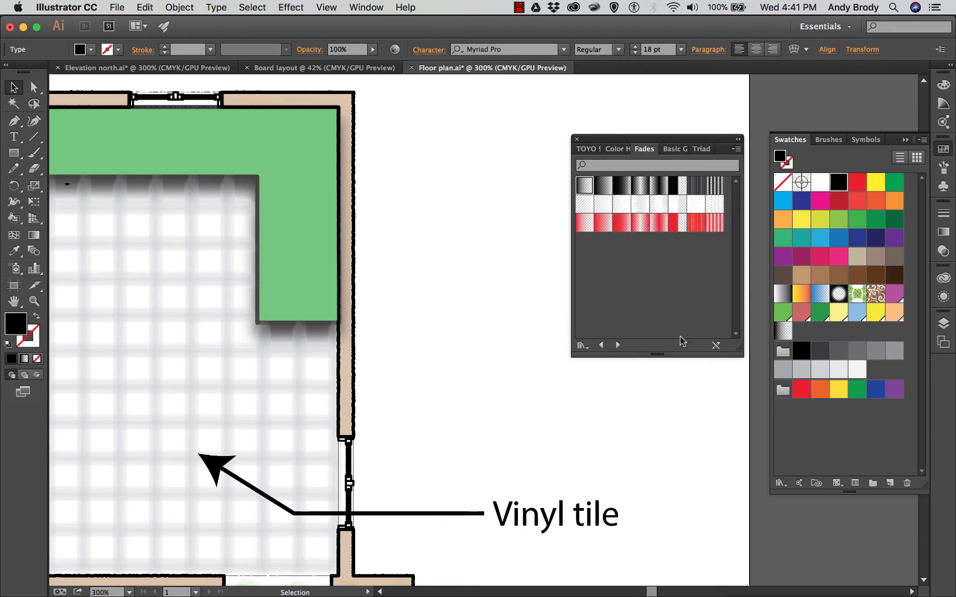
{"action": "left_click", "coordinate": [582, 186]}
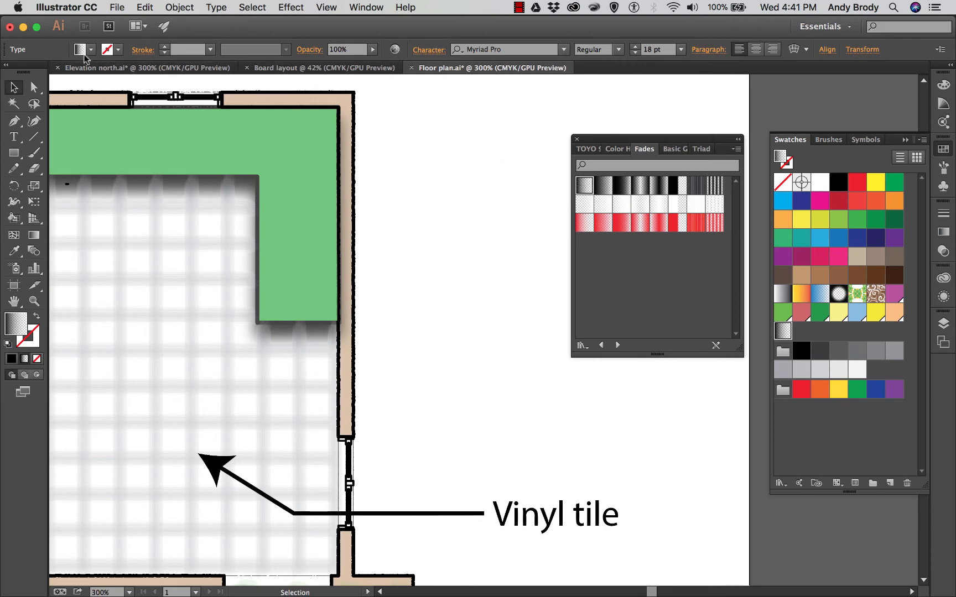
{"action": "left_click", "coordinate": [575, 141]}
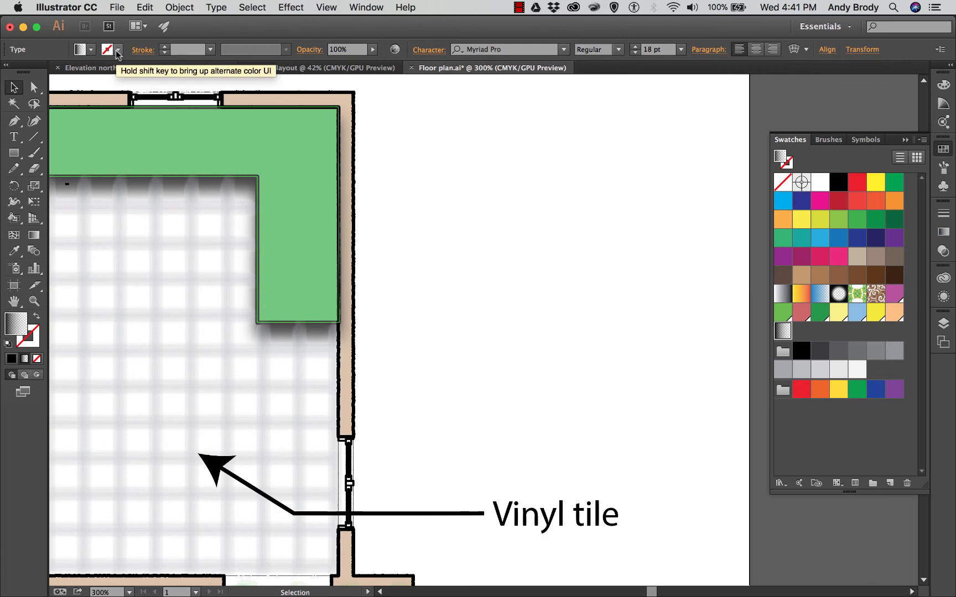
Step: Set the stroke colour to black
{"action": "left_click", "coordinate": [117, 51]}
{"action": "left_click", "coordinate": [35, 72]}
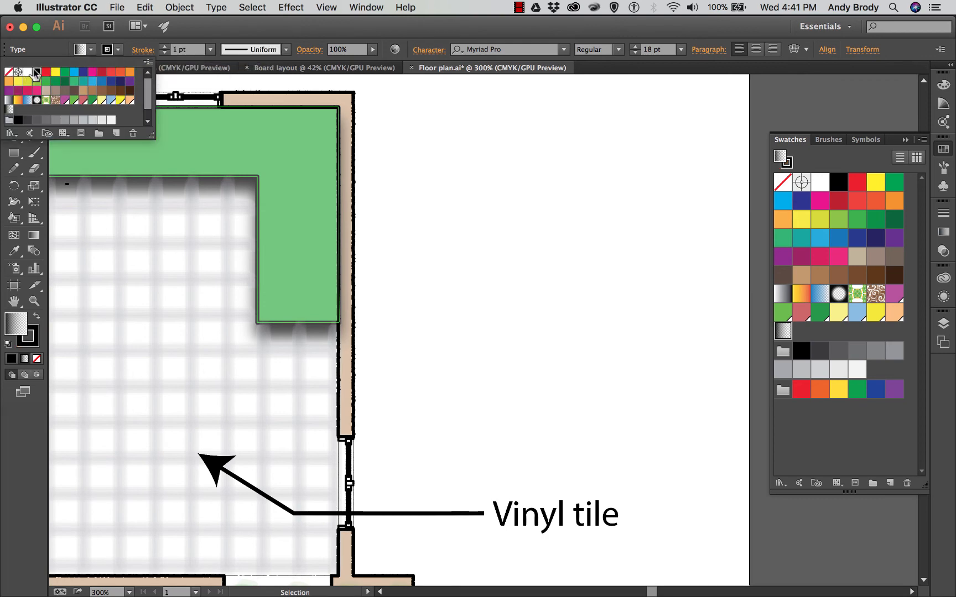
{"action": "left_click", "coordinate": [104, 48]}
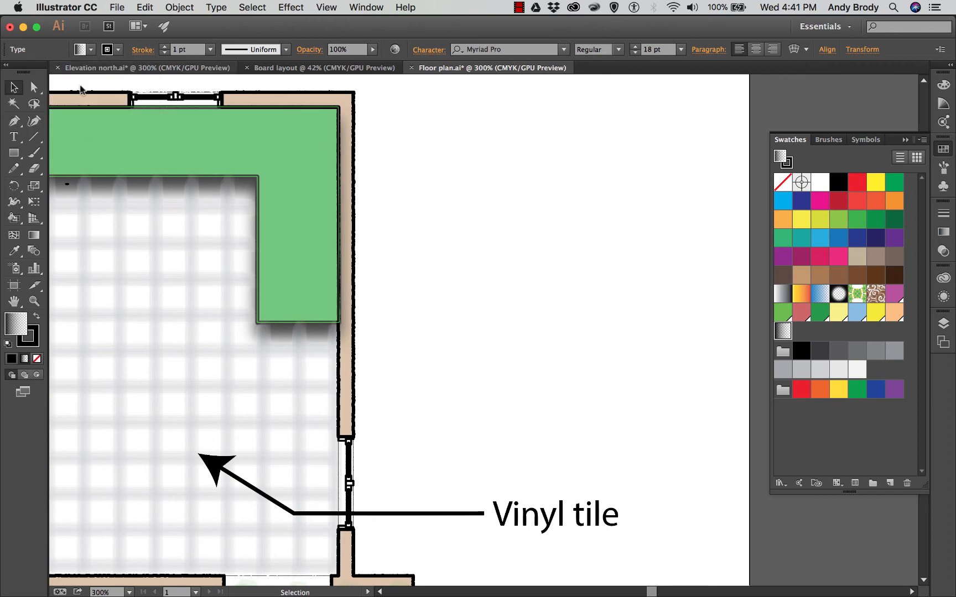
Step: Draw a closed, slanted four-sided shape about 0.45 in wide and 2.5 in tall with the Pen tool, just outside the kitchen's right wall
{"action": "left_click", "coordinate": [13, 121]}
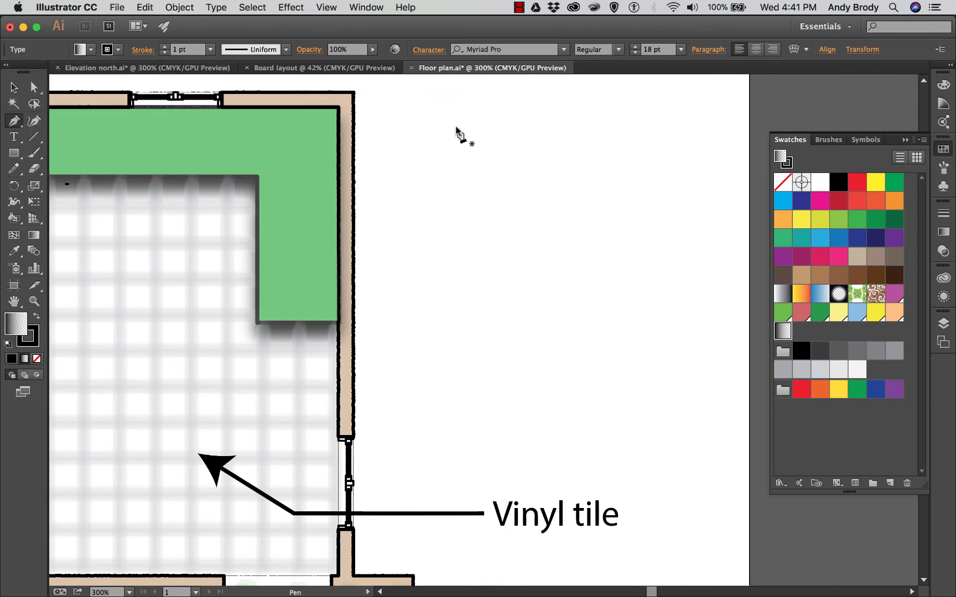
{"action": "left_click", "coordinate": [413, 107]}
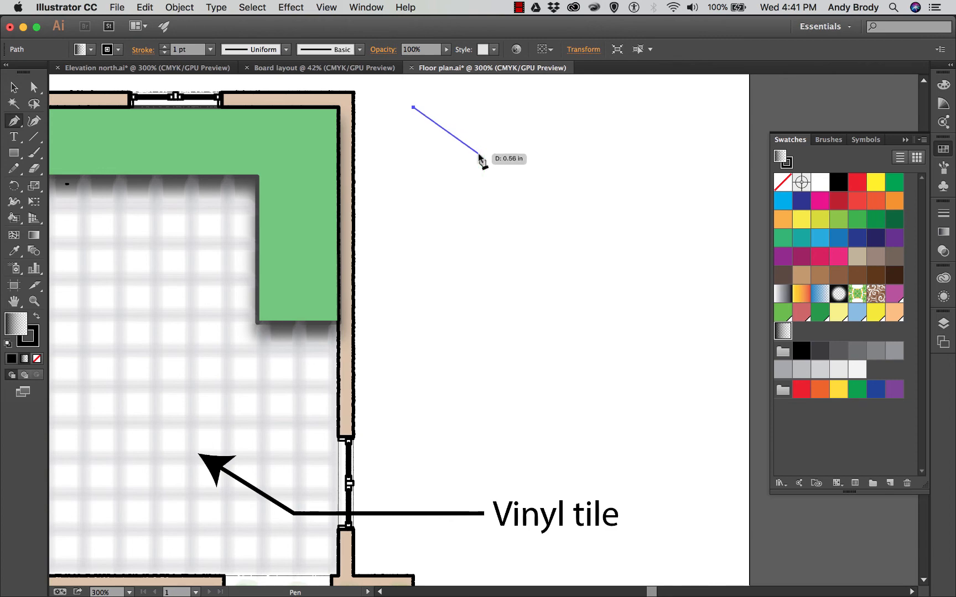
{"action": "left_click", "coordinate": [478, 153]}
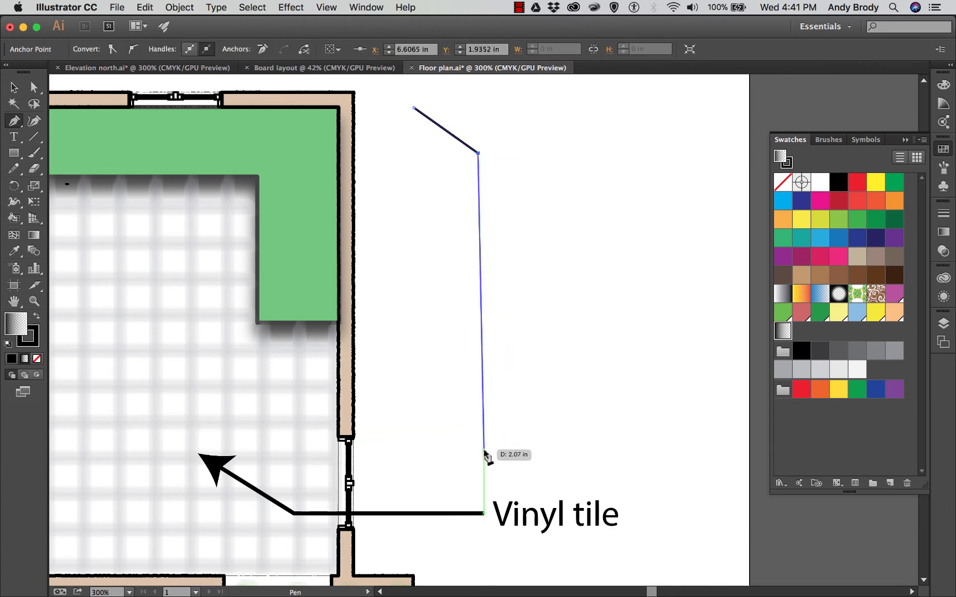
{"action": "left_click", "coordinate": [477, 465]}
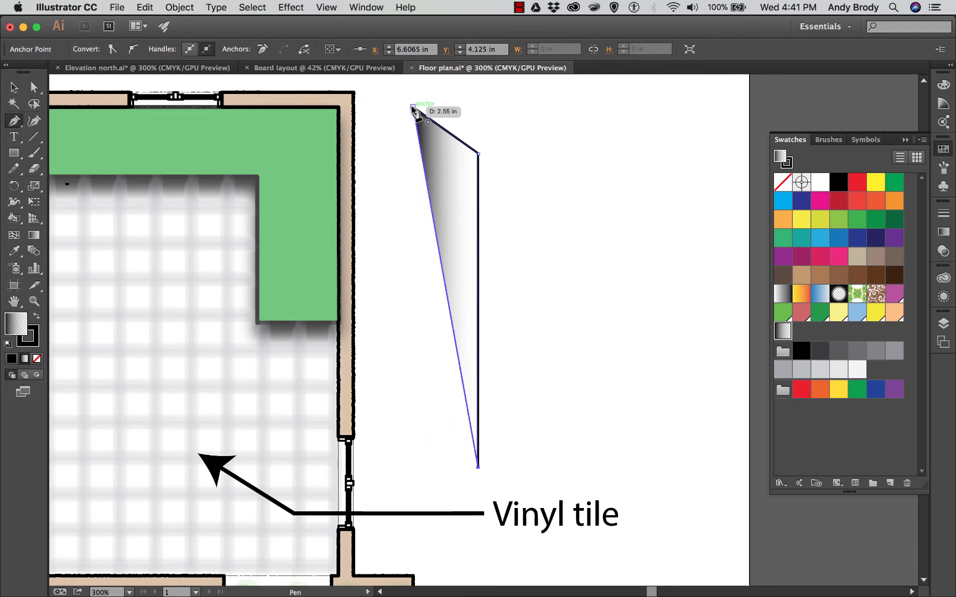
{"action": "left_click", "coordinate": [413, 429]}
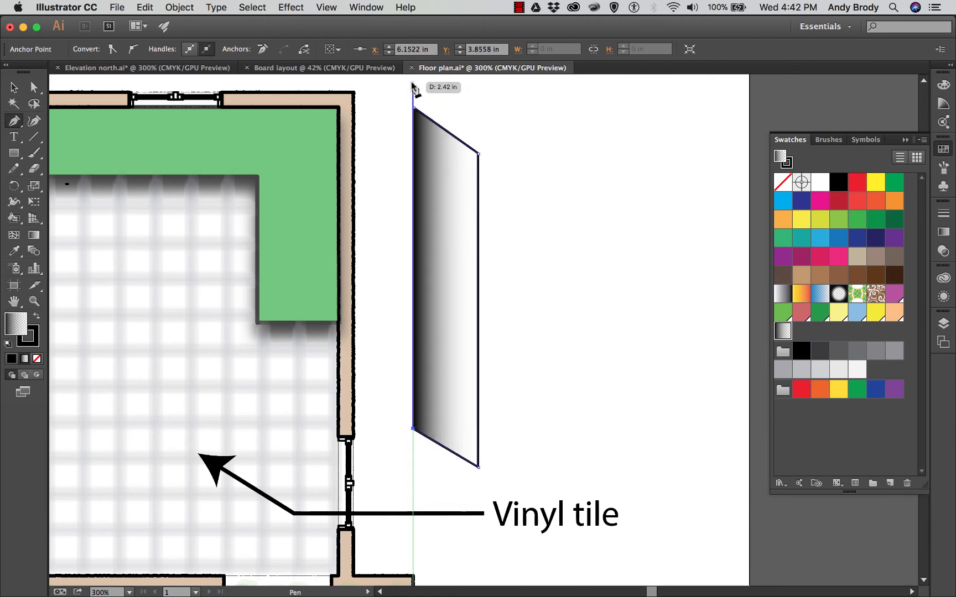
{"action": "left_click", "coordinate": [415, 109]}
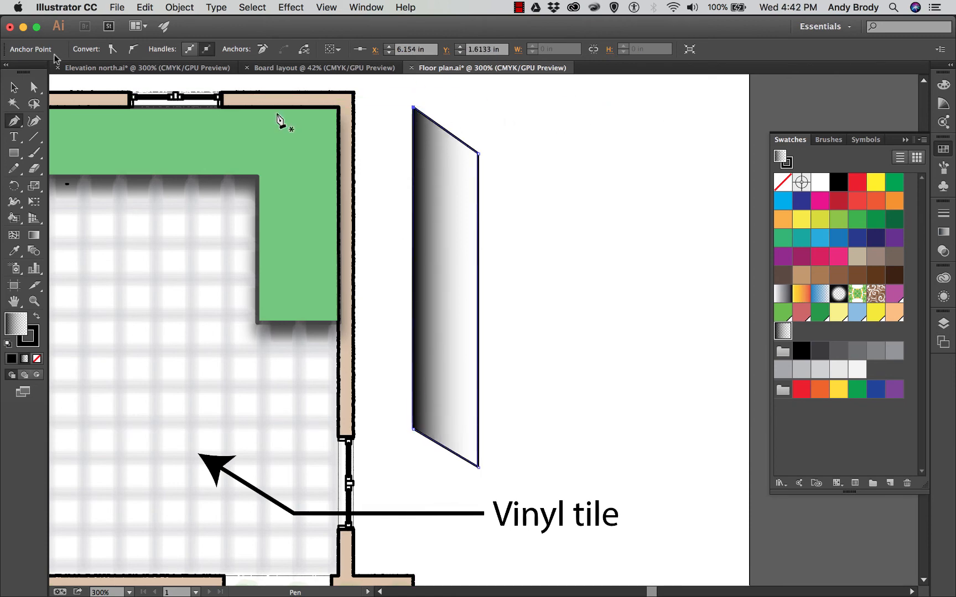
Step: Move the gradient shape against the outer face of the kitchen's right wall, aligning its upper inner corner with the wall corner
{"action": "key", "text": "v"}
{"action": "key", "text": "v"}
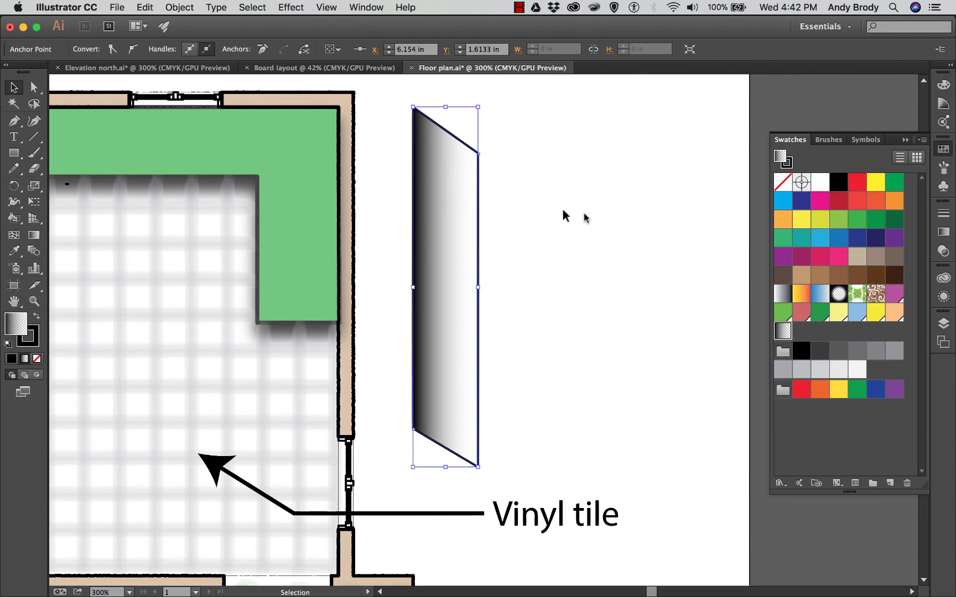
{"action": "left_click", "coordinate": [942, 149]}
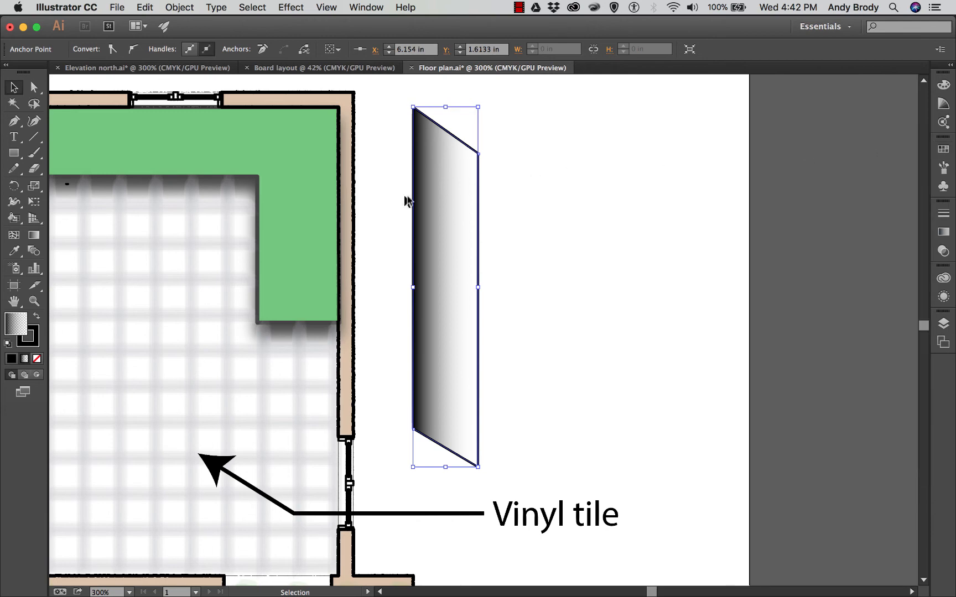
{"action": "left_click_drag", "start_coordinate": [437, 206], "coordinate": [382, 197]}
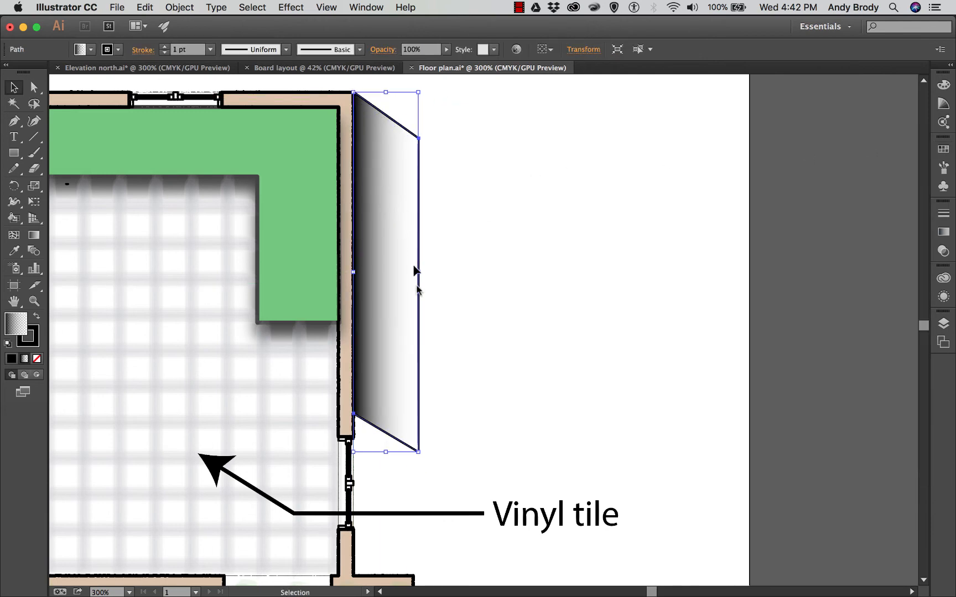
Step: Lower the shadow's two bottom anchor points so its inner edge ends at the window's upper end and the bottom edge stays slanted
{"action": "left_click", "coordinate": [35, 89]}
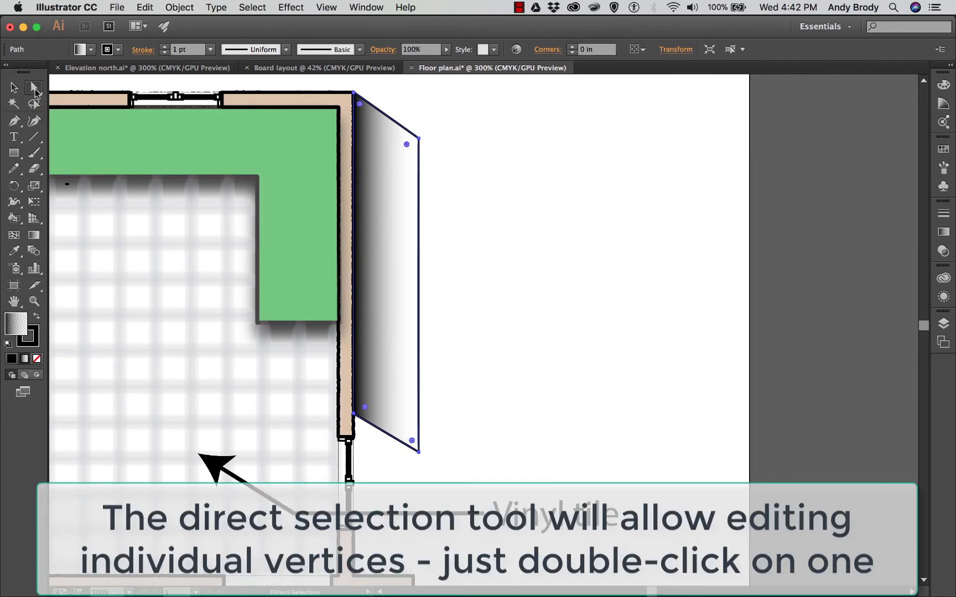
{"action": "left_click", "coordinate": [353, 412]}
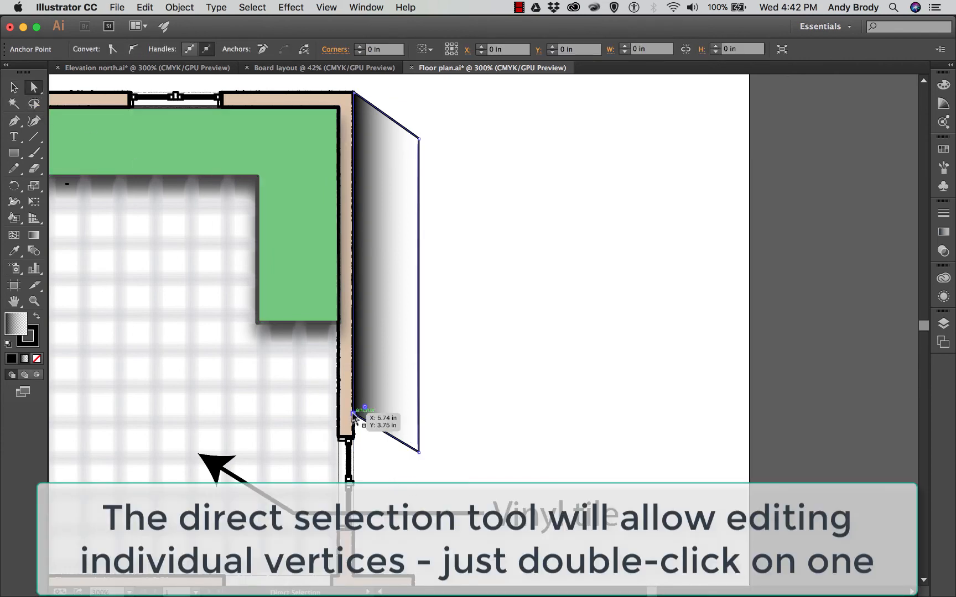
{"action": "left_click_drag", "start_coordinate": [353, 413], "coordinate": [353, 438]}
{"action": "left_click_drag", "start_coordinate": [419, 452], "coordinate": [418, 471]}
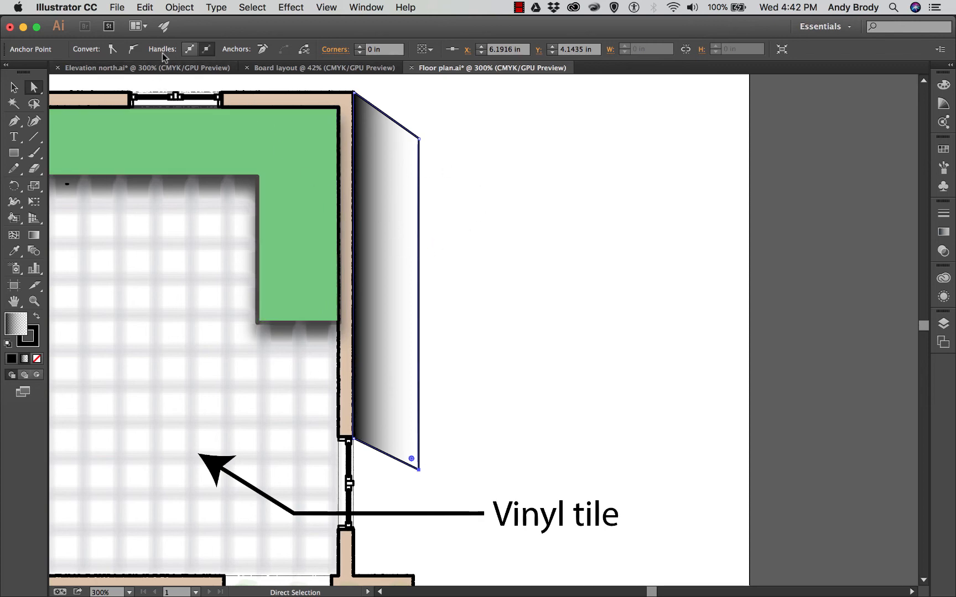
Step: Select the whole wall shadow and set its stroke to none
{"action": "left_click", "coordinate": [15, 88]}
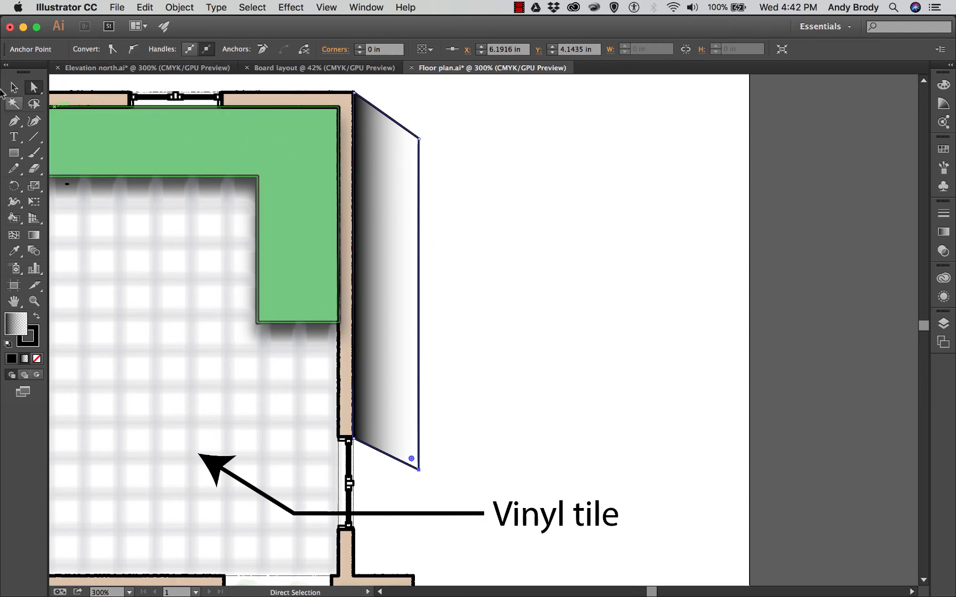
{"action": "left_click", "coordinate": [488, 221]}
{"action": "left_click", "coordinate": [418, 199]}
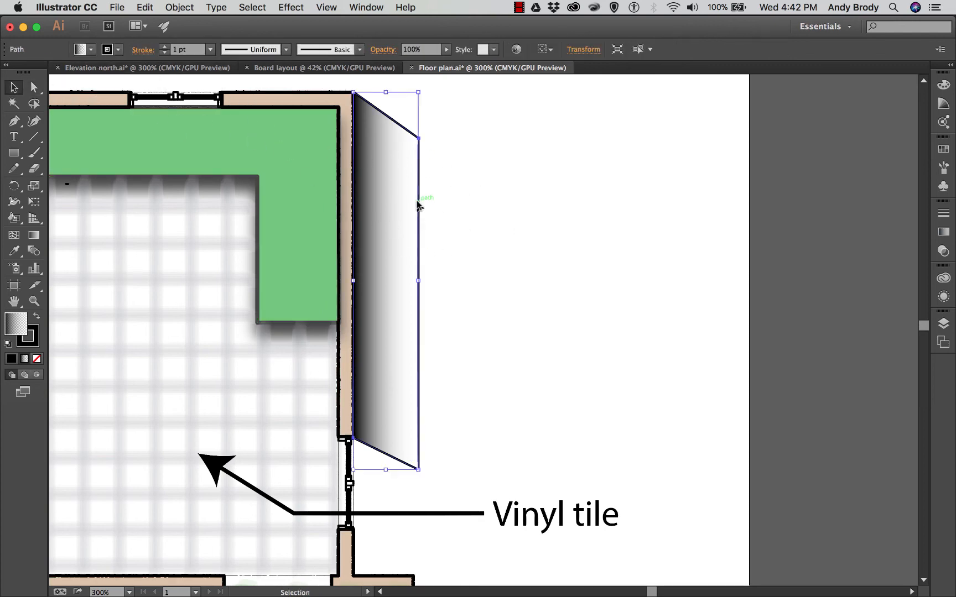
{"action": "left_click", "coordinate": [117, 51]}
{"action": "left_click", "coordinate": [6, 73]}
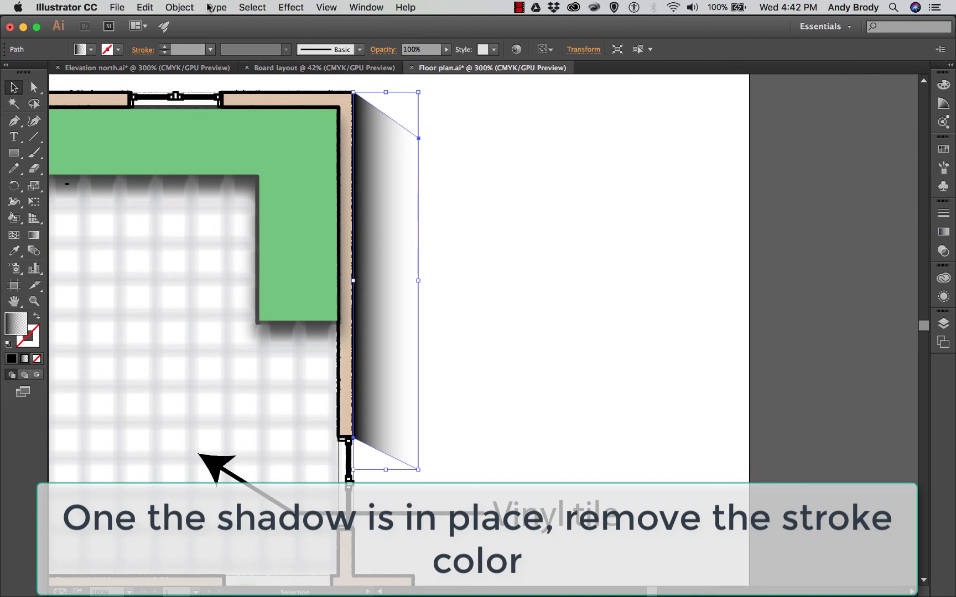
Step: Apply a Gaussian Blur with a 5-pixel radius to the wall shadow, with the preview on, and deselect it
{"action": "left_click", "coordinate": [180, 7]}
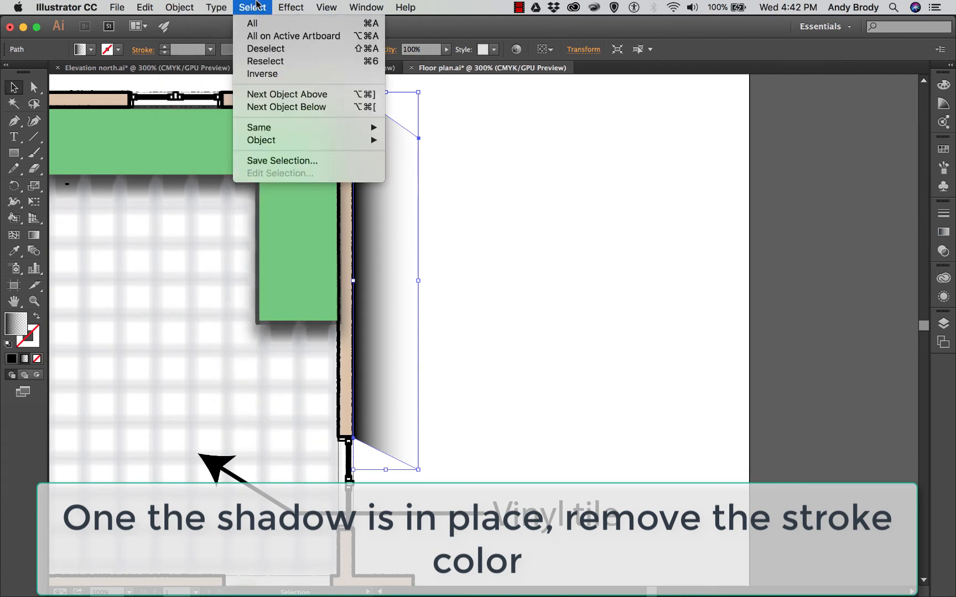
{"action": "mouse_move", "coordinate": [284, 7]}
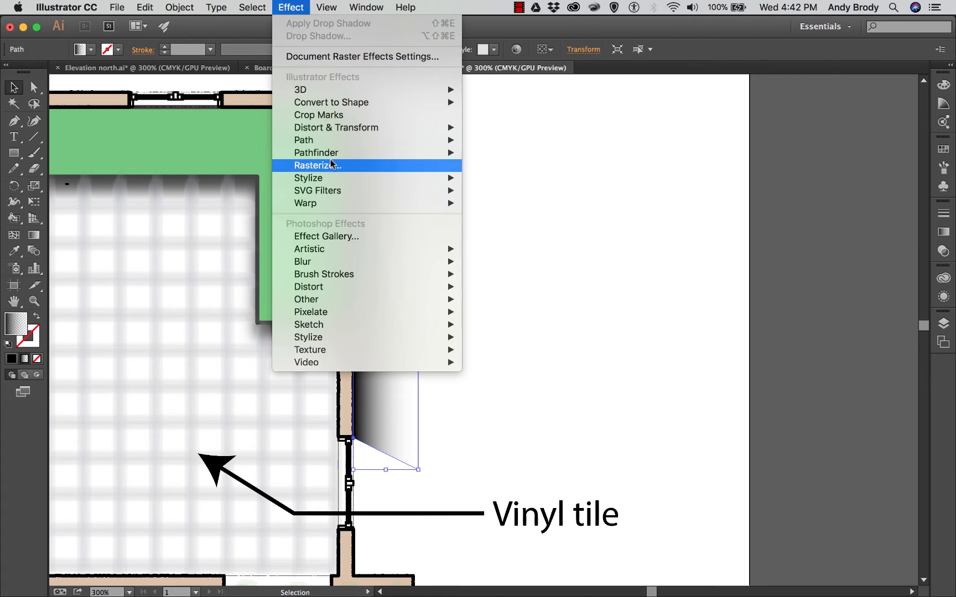
{"action": "mouse_move", "coordinate": [334, 191]}
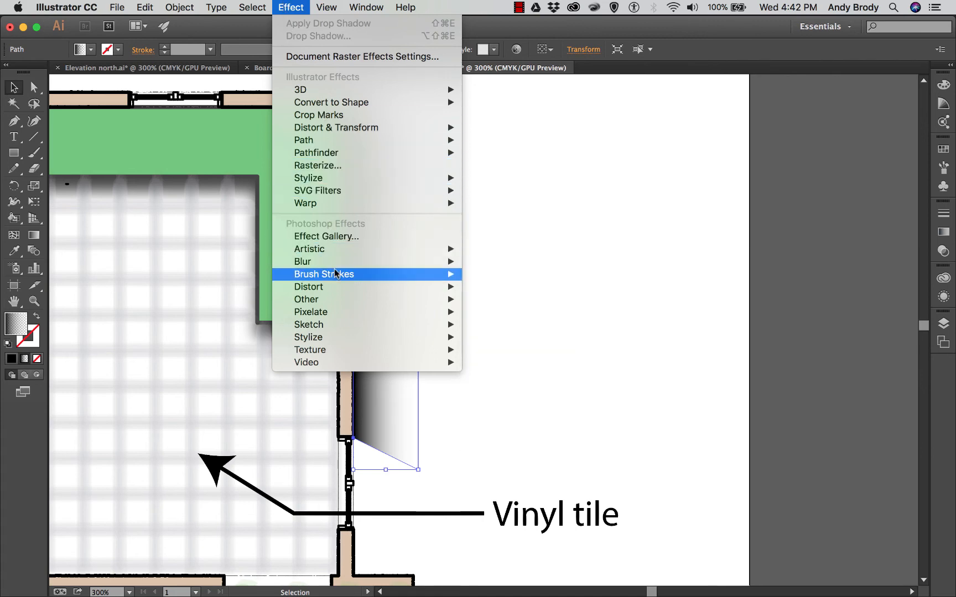
{"action": "mouse_move", "coordinate": [331, 264]}
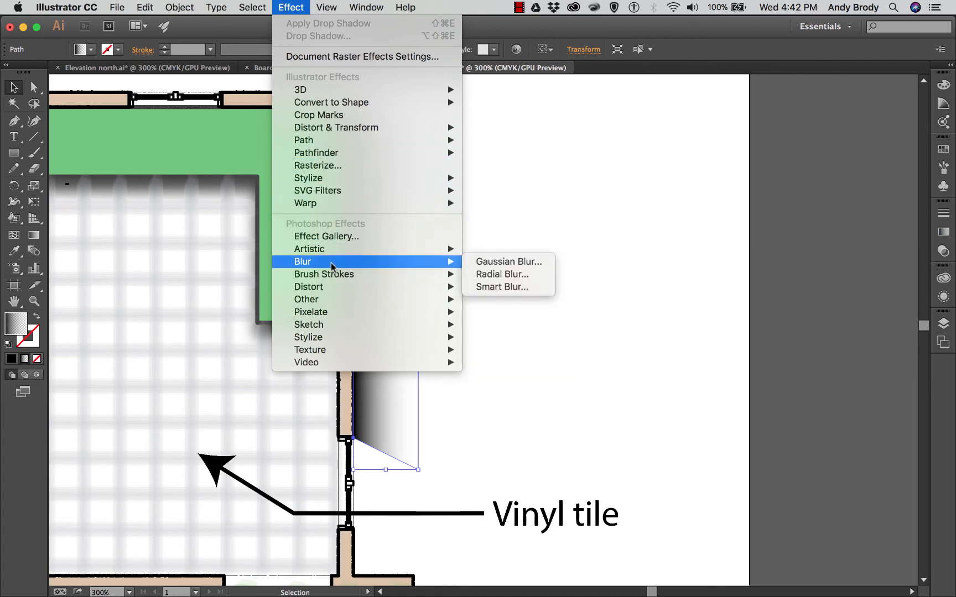
{"action": "left_click", "coordinate": [478, 262]}
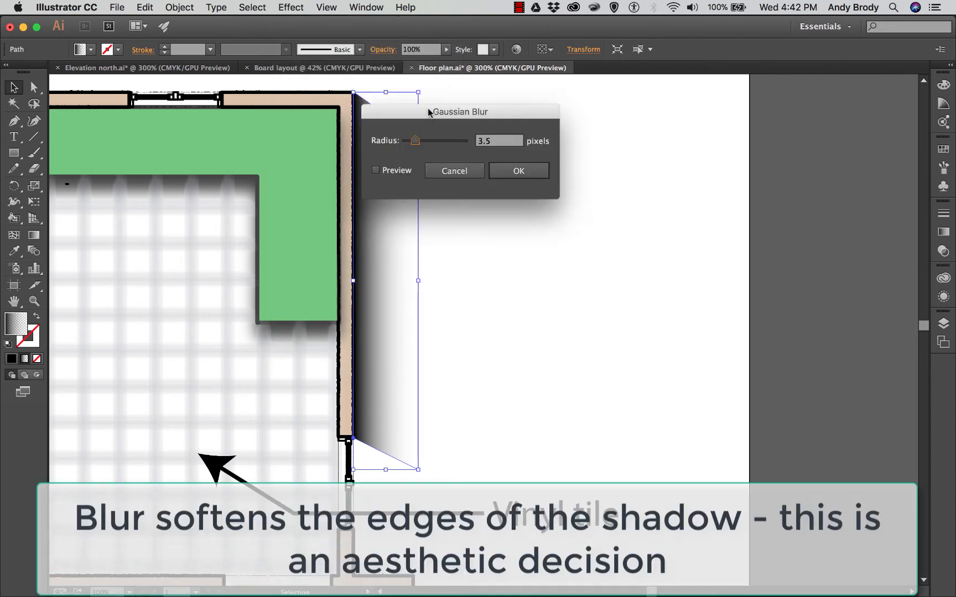
{"action": "left_click_drag", "start_coordinate": [428, 112], "coordinate": [574, 112]}
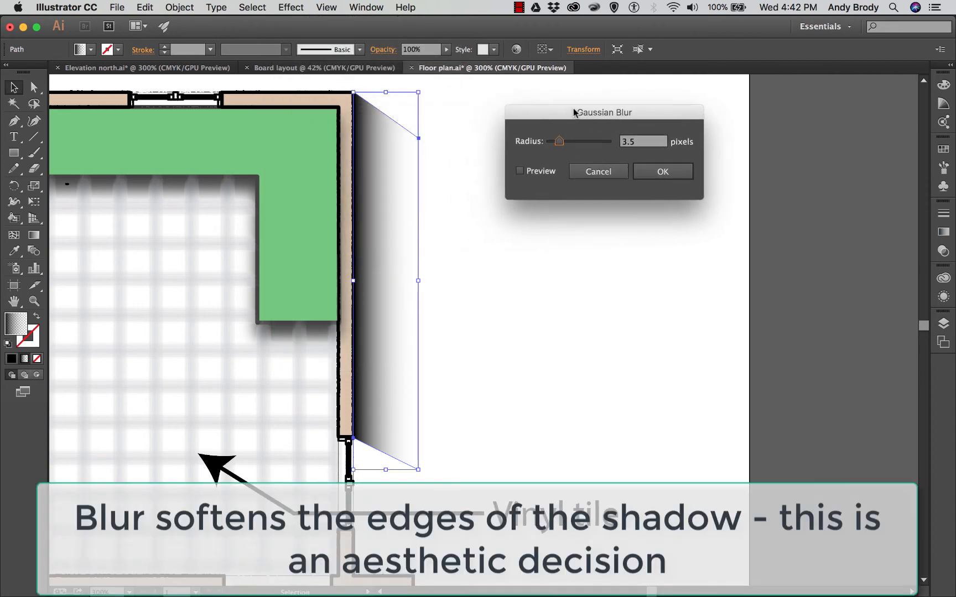
{"action": "left_click", "coordinate": [521, 170]}
{"action": "left_click_drag", "start_coordinate": [561, 144], "coordinate": [567, 147]}
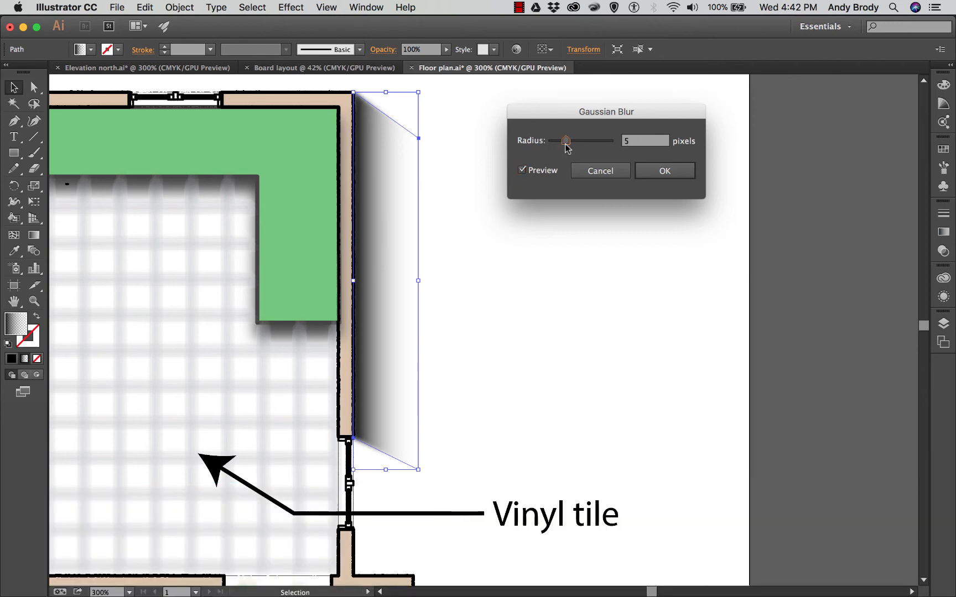
{"action": "left_click", "coordinate": [664, 169]}
{"action": "left_click", "coordinate": [503, 178]}
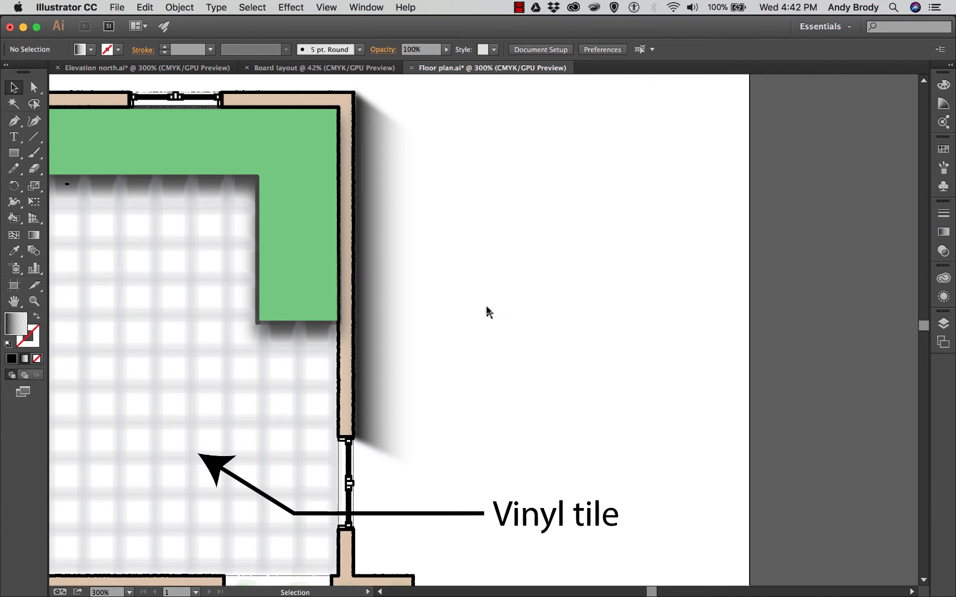
Step: Nudge the blurred shadow slightly left so its inner edge tucks under the wall
{"action": "left_click", "coordinate": [390, 294]}
{"action": "key", "text": "Right"}
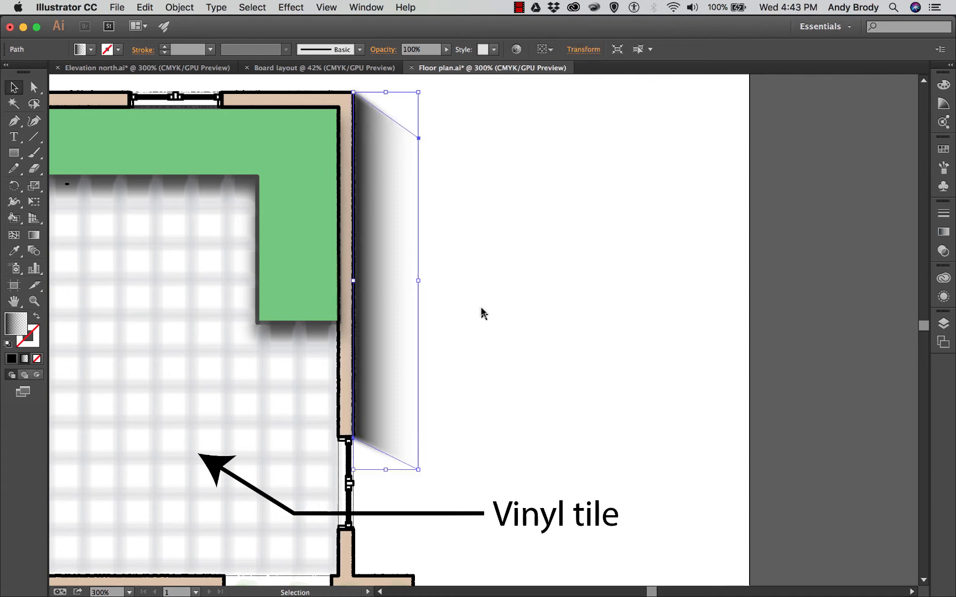
{"action": "key", "text": "super+h"}
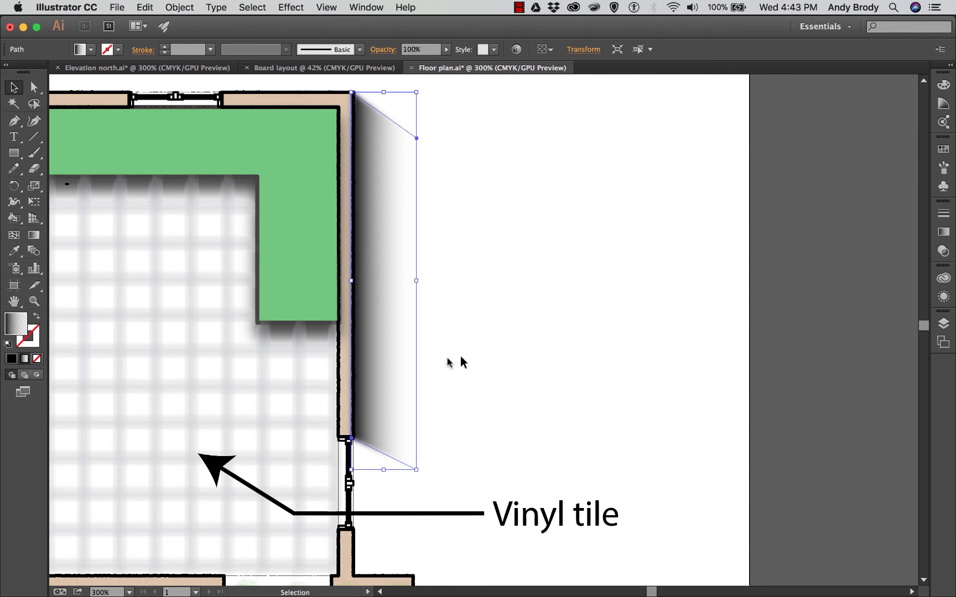
{"action": "left_click", "coordinate": [483, 317]}
Step: Copy the wall shadow into the blank area beside it and reshape the copy into a shorter slanted shape about 0.23 in wide
{"action": "left_click", "coordinate": [395, 363]}
{"action": "left_click_drag", "start_coordinate": [377, 409], "coordinate": [498, 427]}
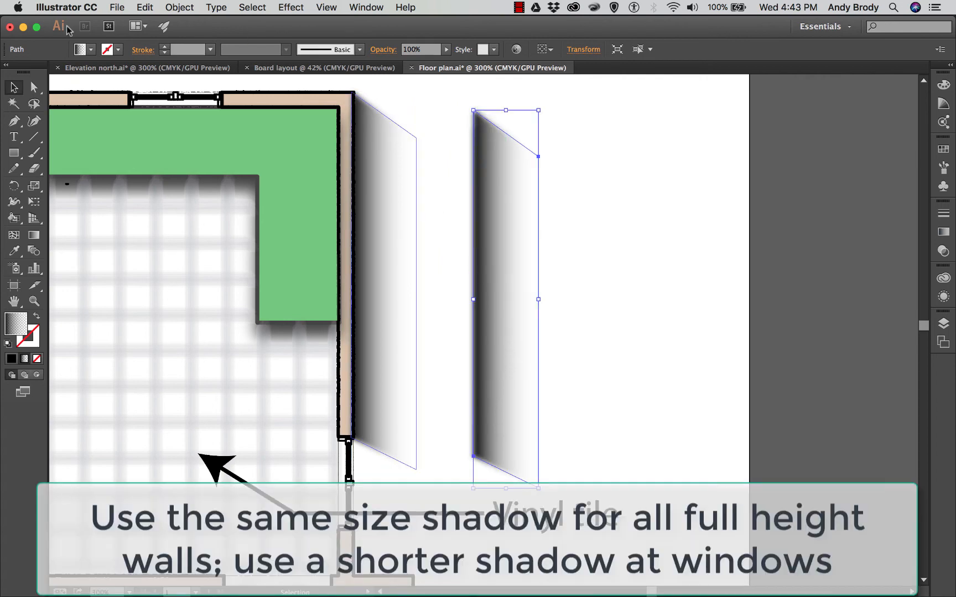
{"action": "left_click", "coordinate": [33, 87]}
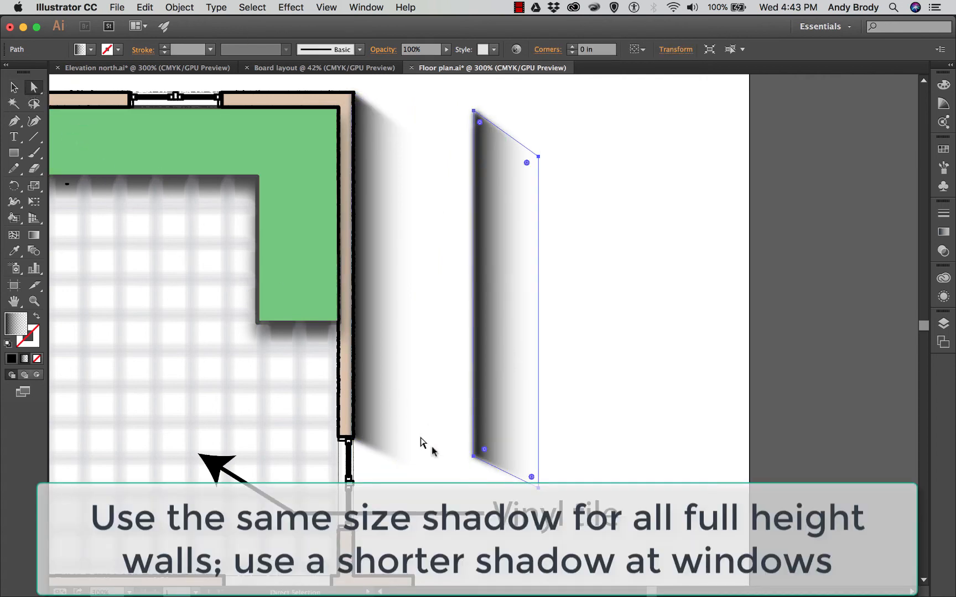
{"action": "left_click", "coordinate": [473, 456]}
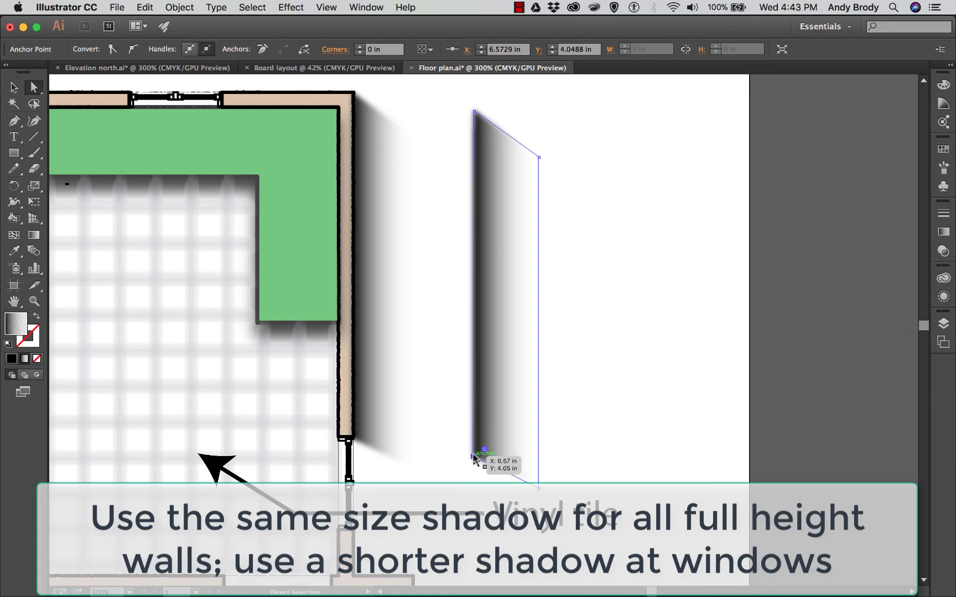
{"action": "left_click_drag", "start_coordinate": [473, 456], "coordinate": [474, 238]}
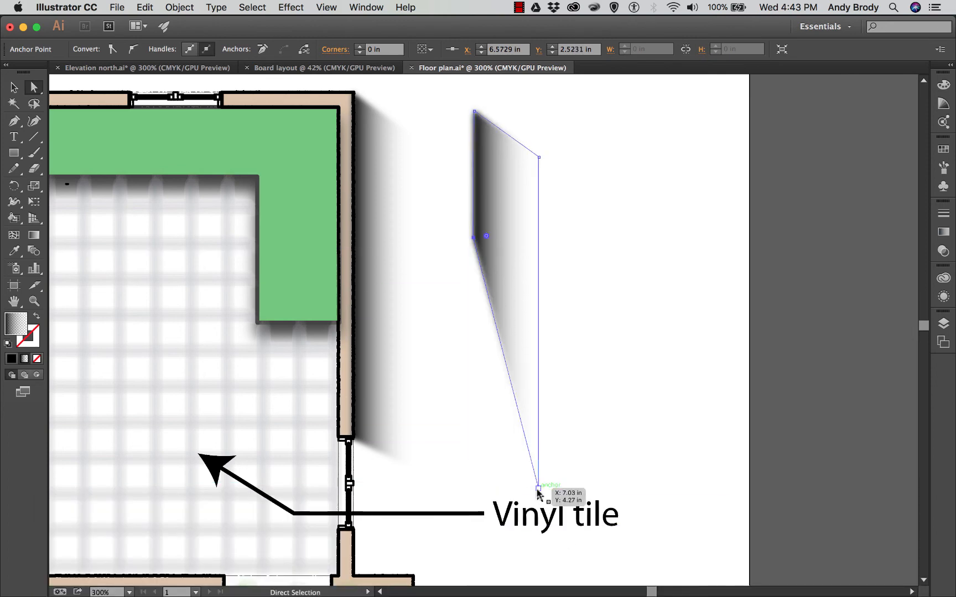
{"action": "left_click_drag", "start_coordinate": [537, 481], "coordinate": [506, 264]}
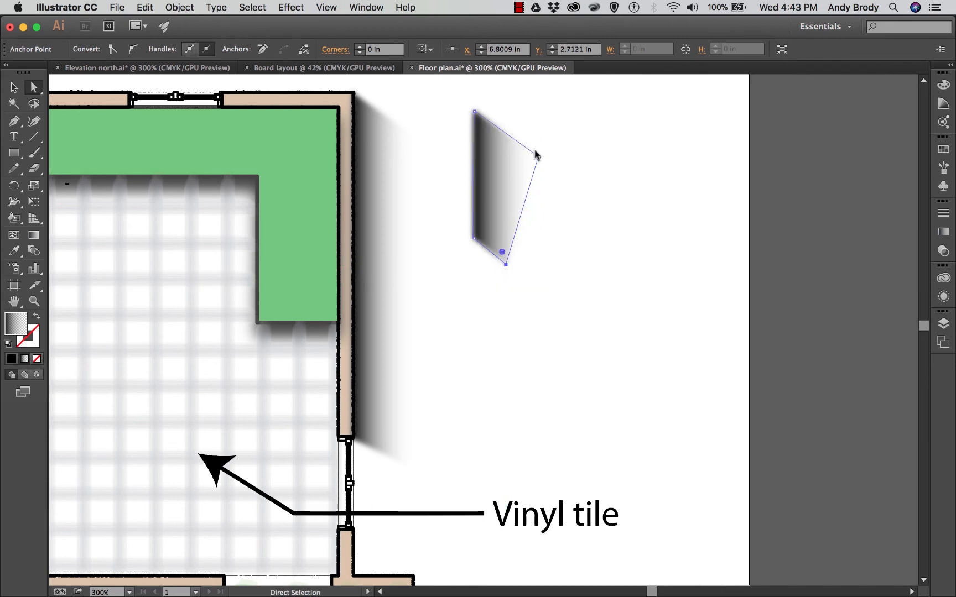
{"action": "left_click_drag", "start_coordinate": [536, 151], "coordinate": [505, 133]}
{"action": "left_click", "coordinate": [423, 166]}
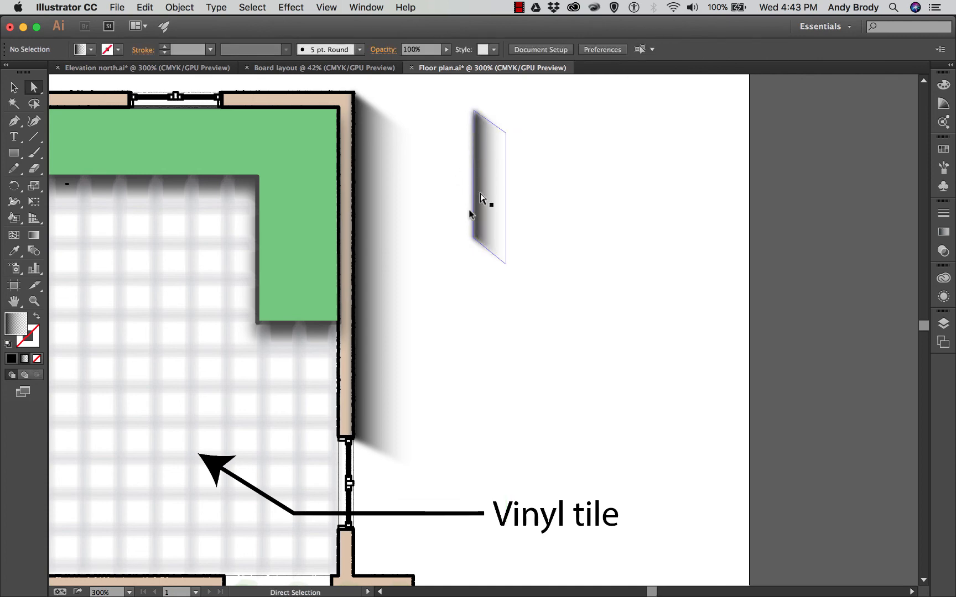
Step: Move the small shadow against the outer face of the right-wall window, with its upper inner corner at the window's upper end
{"action": "scroll", "coordinate": [462, 243], "scroll_direction": "down", "scroll_amount": 3}
{"action": "left_click_drag", "start_coordinate": [475, 202], "coordinate": [359, 498]}
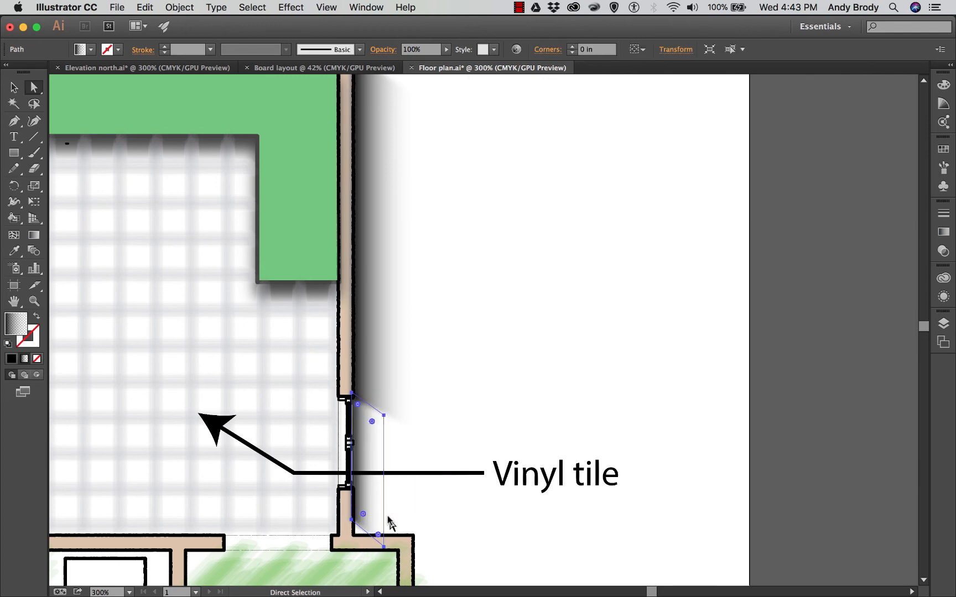
{"action": "key", "text": "Right"}
Step: Raise the window shadow's two bottom anchor points so its inner edge ends at the window's lower end
{"action": "scroll", "coordinate": [361, 492], "scroll_direction": "down", "scroll_amount": 2}
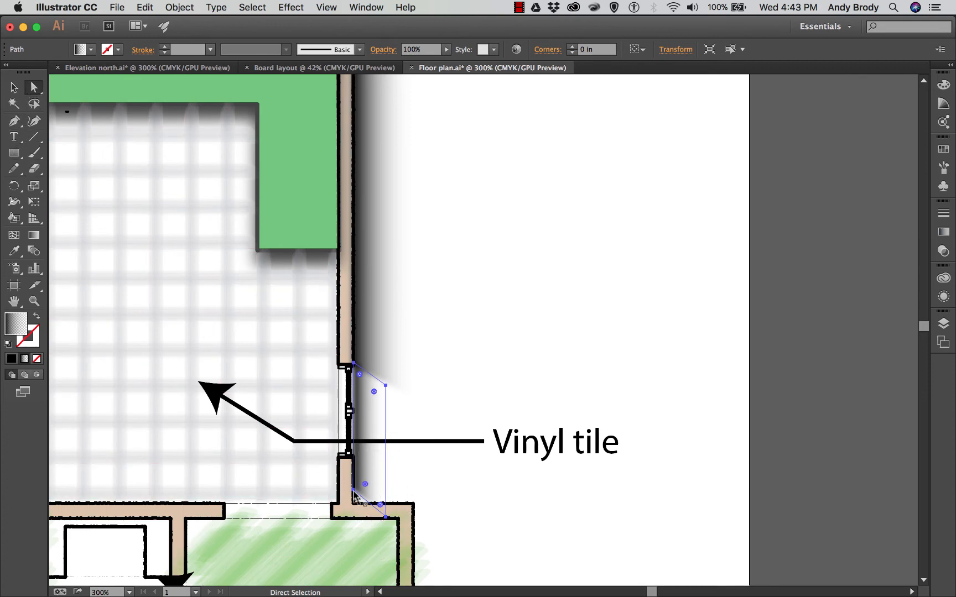
{"action": "left_click_drag", "start_coordinate": [354, 490], "coordinate": [352, 455]}
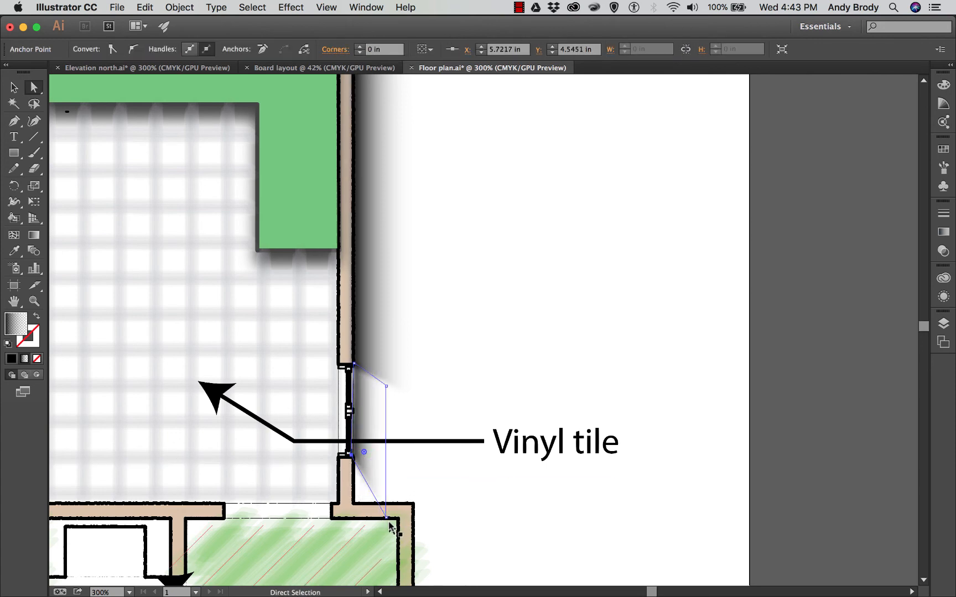
{"action": "left_click_drag", "start_coordinate": [386, 517], "coordinate": [387, 484]}
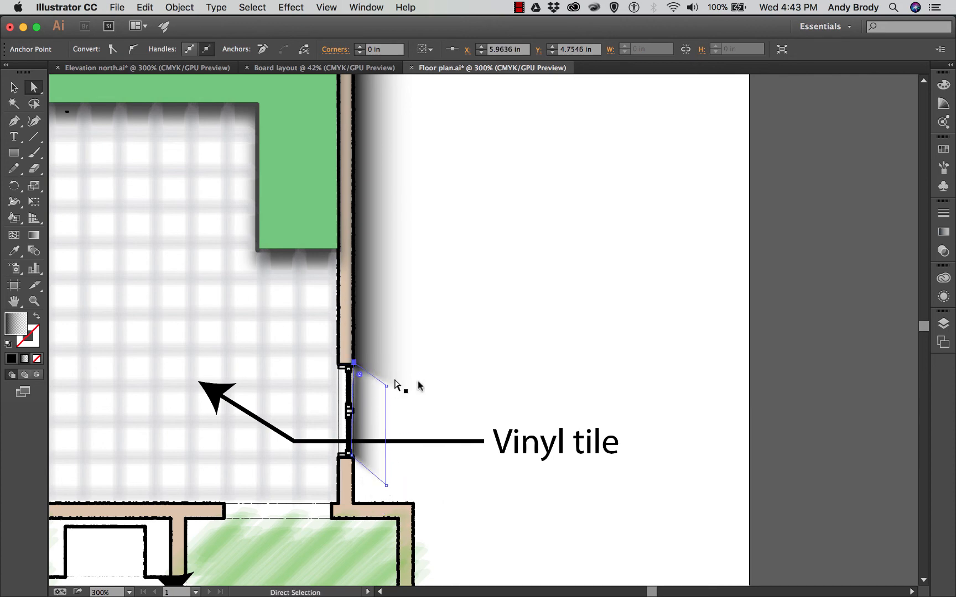
{"action": "left_click", "coordinate": [506, 378]}
{"action": "left_click", "coordinate": [364, 442]}
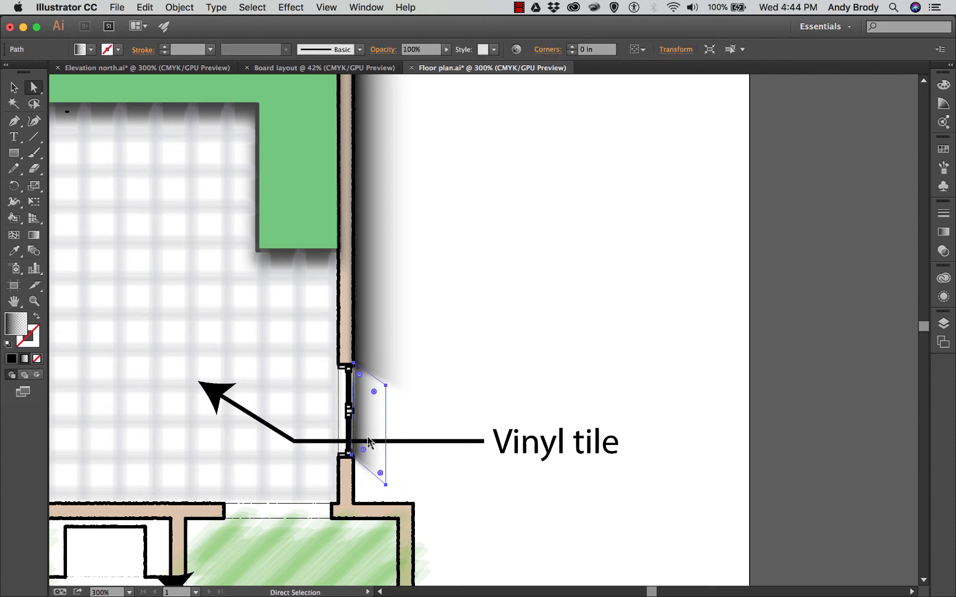
Step: Fine-tune the window shadow's outer anchor points, raising the upper one to Y 4.0296 in and the lower one to X 5.9497 in, Y 4.7222 in
{"action": "left_click", "coordinate": [387, 383]}
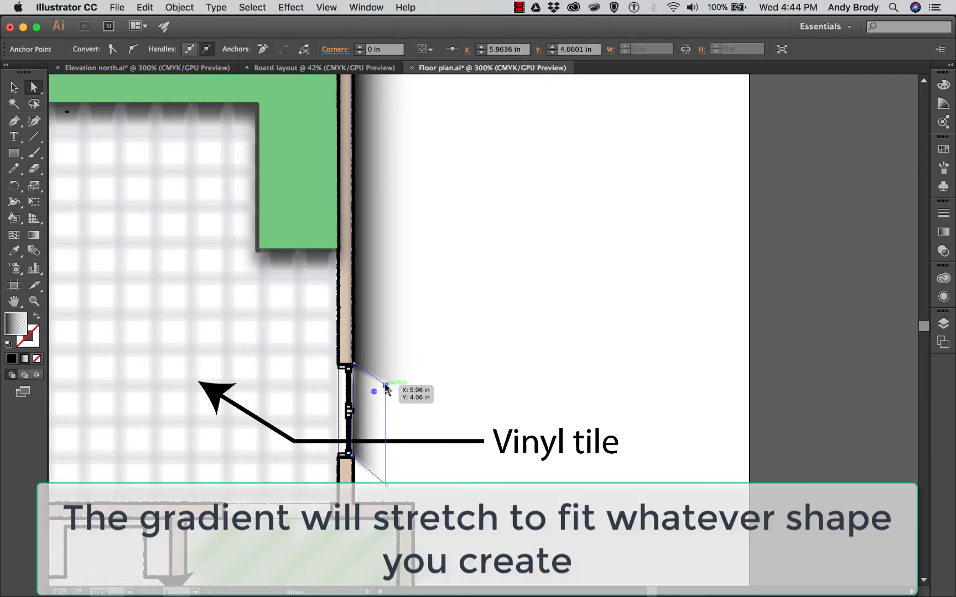
{"action": "left_click_drag", "start_coordinate": [385, 385], "coordinate": [386, 381]}
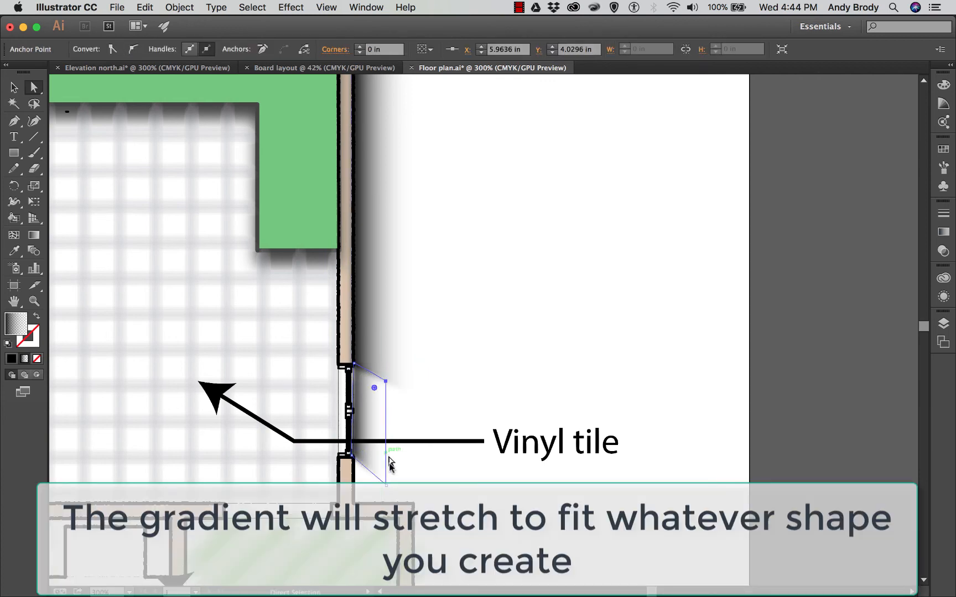
{"action": "left_click_drag", "start_coordinate": [385, 484], "coordinate": [378, 467]}
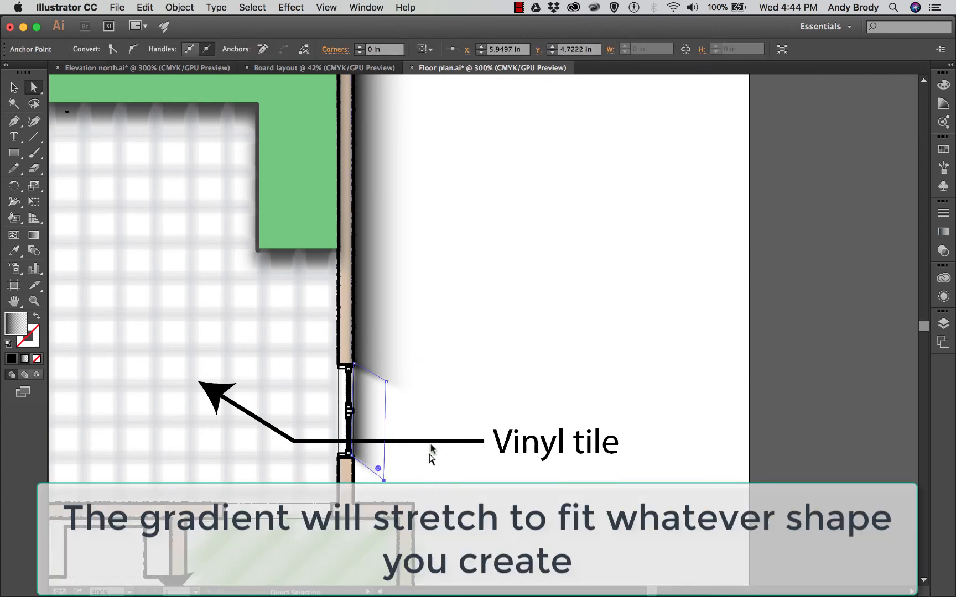
{"action": "left_click", "coordinate": [445, 405]}
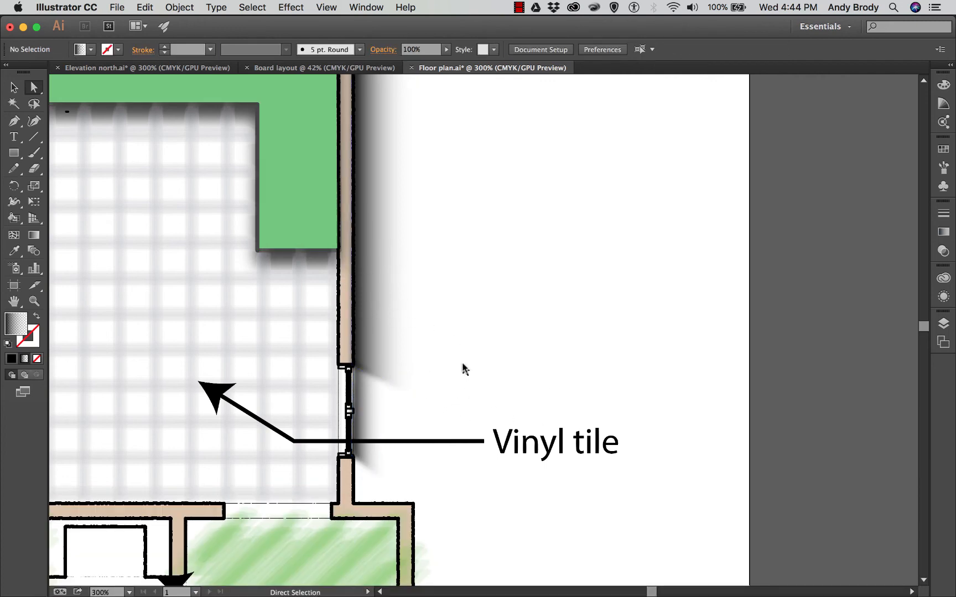
{"action": "key", "text": "super+minus"}
{"action": "key", "text": "super+minus"}
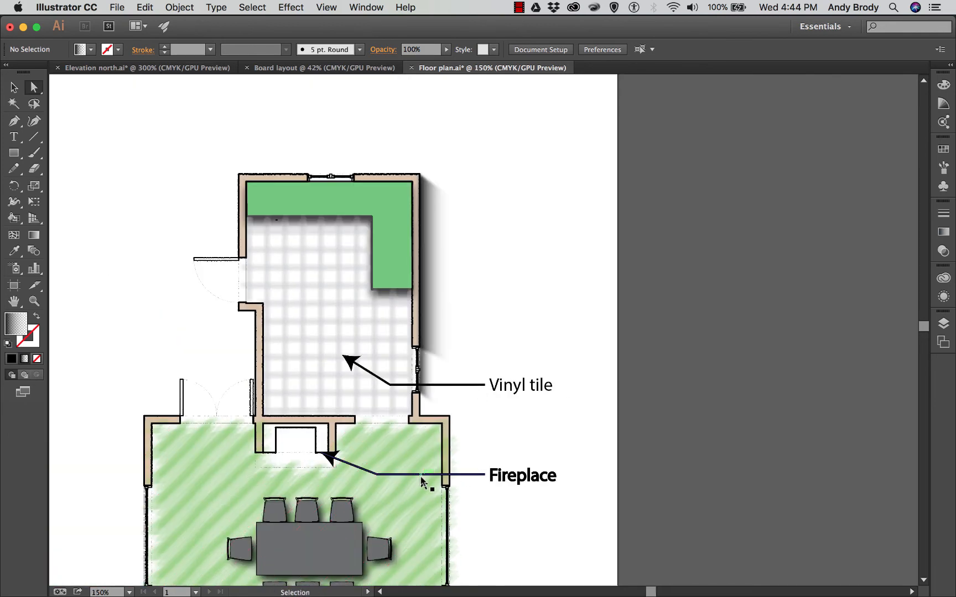
{"action": "key", "text": "super+minus"}
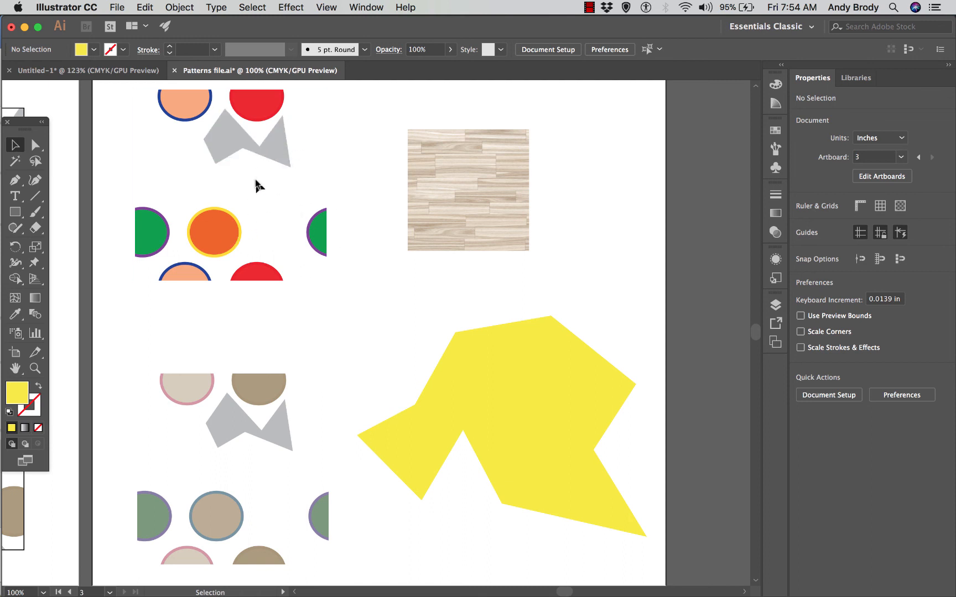
Step: Fill the large yellow polygon in Patterns file.ai with the muted green, tan and pink circles pattern swatch
{"action": "left_click", "coordinate": [512, 398]}
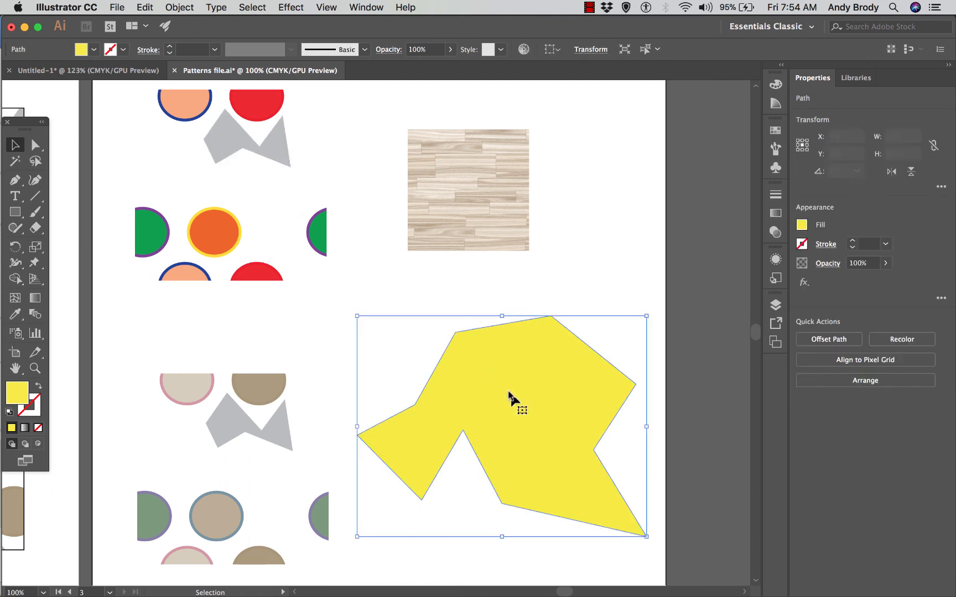
{"action": "left_click", "coordinate": [93, 50]}
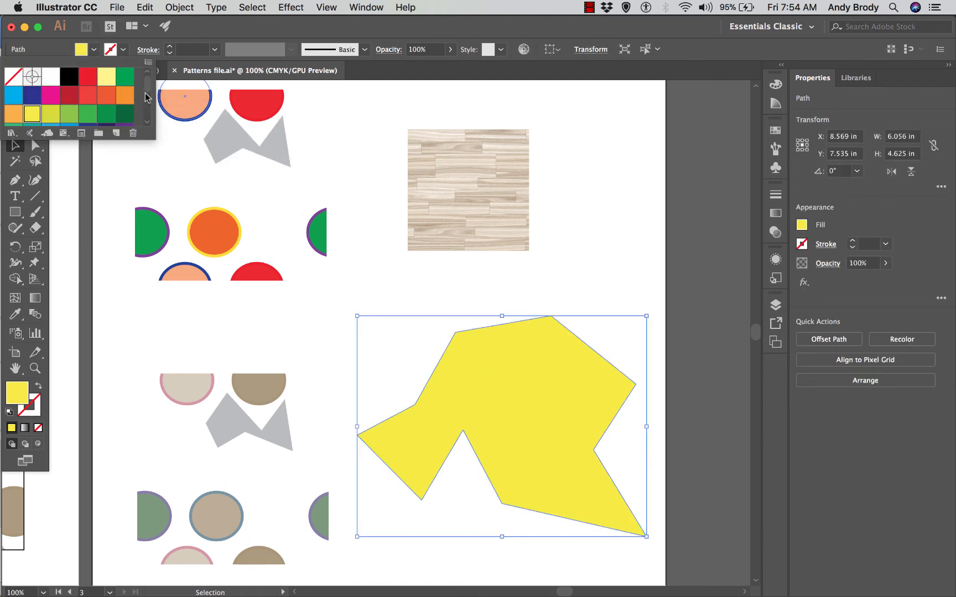
{"action": "left_click_drag", "start_coordinate": [148, 83], "coordinate": [152, 102]}
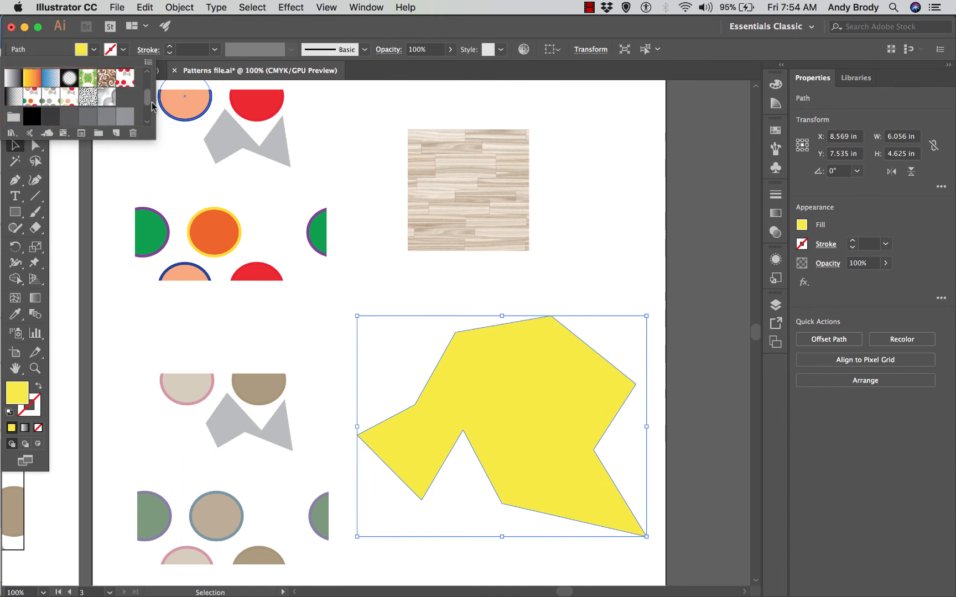
{"action": "left_click", "coordinate": [50, 93]}
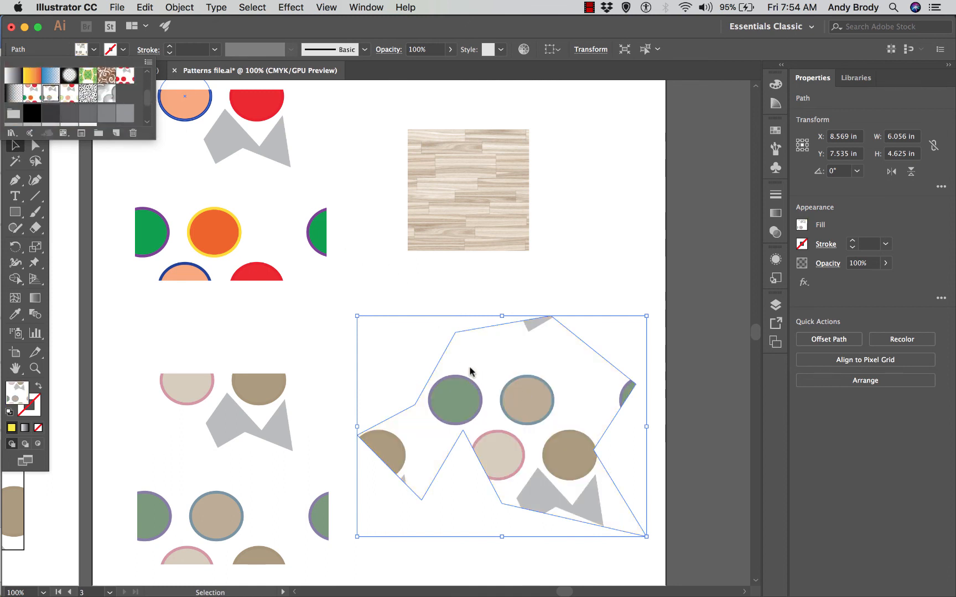
Step: Scale only the polygon's pattern fill to 10% horizontally and vertically, with Transform Objects off, Transform Patterns on and Preview enabled
{"action": "left_click", "coordinate": [514, 395]}
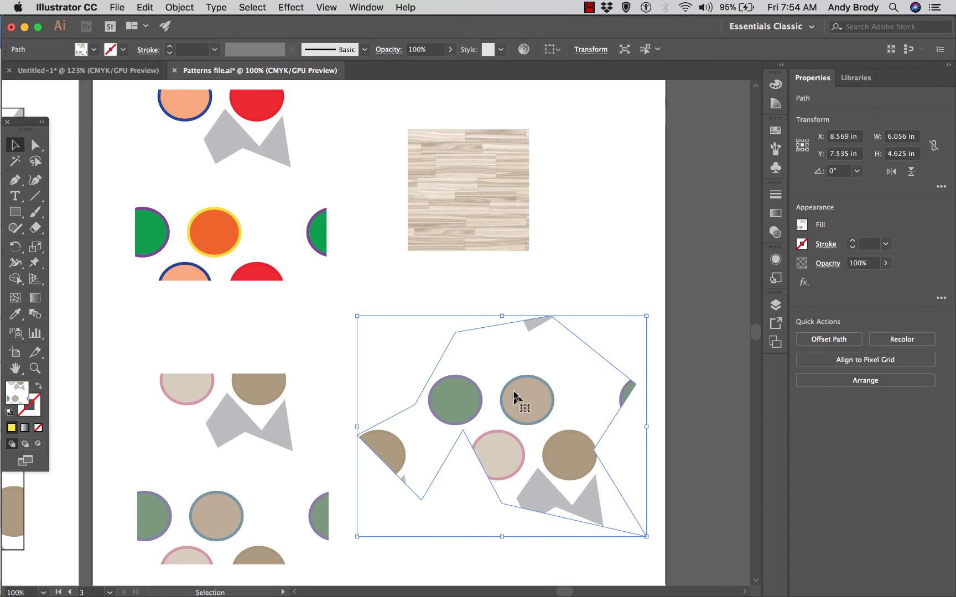
{"action": "right_click", "coordinate": [514, 395]}
{"action": "mouse_move", "coordinate": [576, 519]}
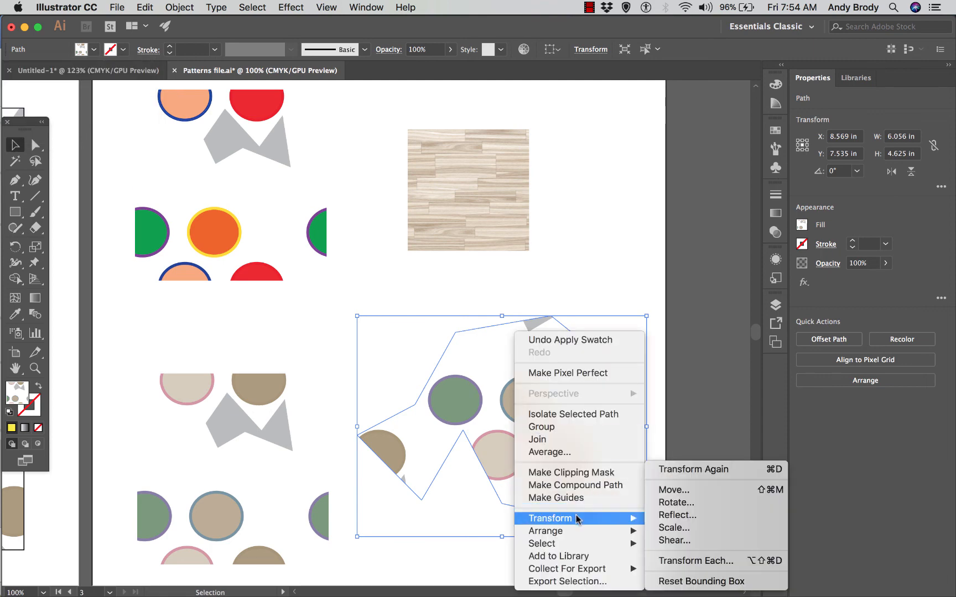
{"action": "left_click", "coordinate": [666, 528]}
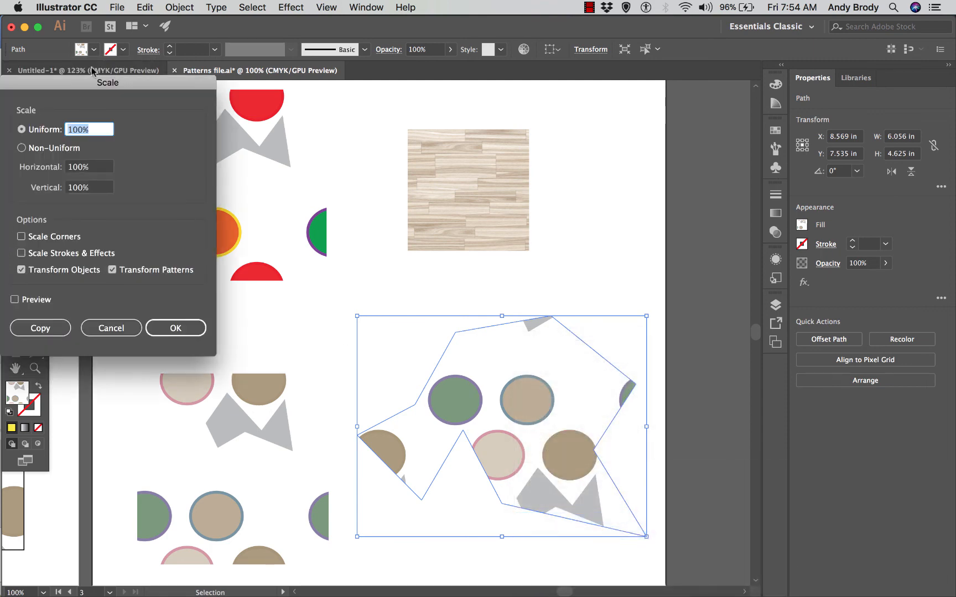
{"action": "left_click_drag", "start_coordinate": [82, 82], "coordinate": [182, 104]}
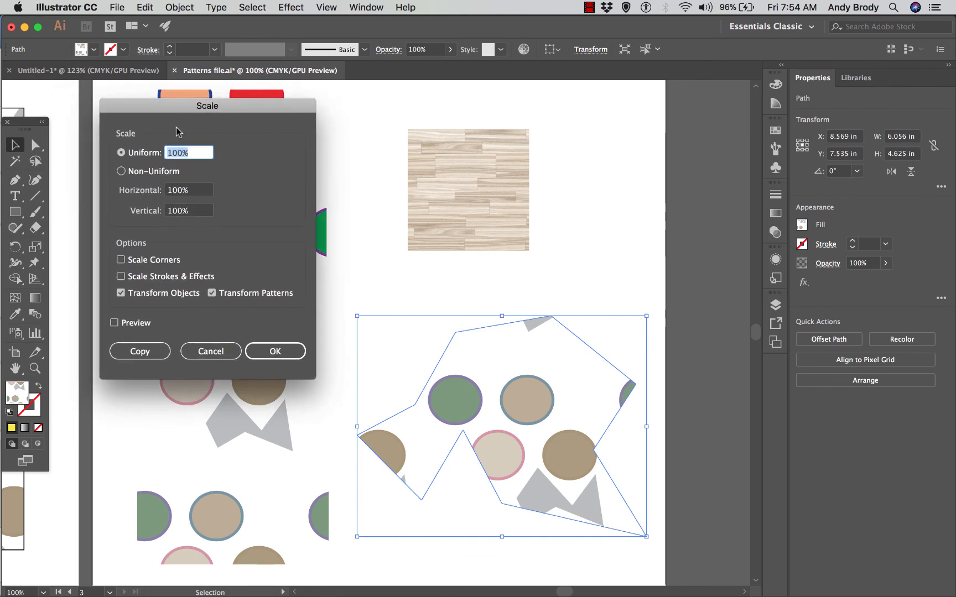
{"action": "type", "text": "10"}
{"action": "left_click", "coordinate": [191, 190]}
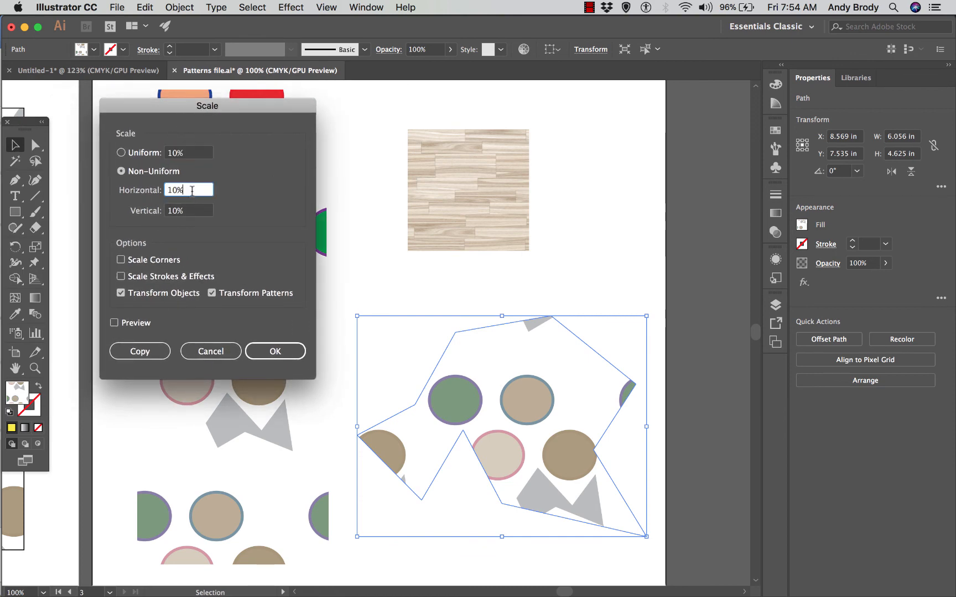
{"action": "left_click", "coordinate": [114, 323]}
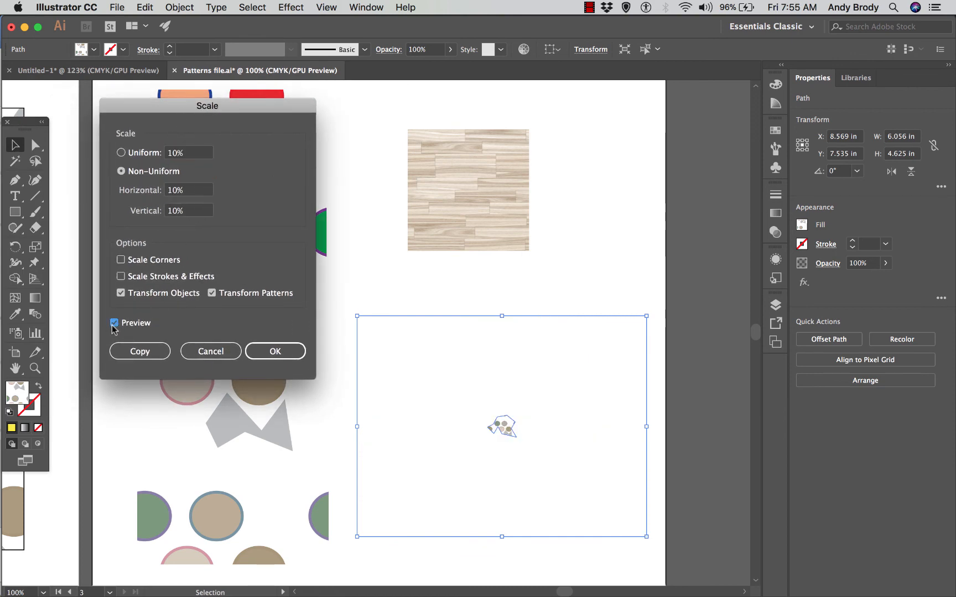
{"action": "left_click", "coordinate": [143, 298]}
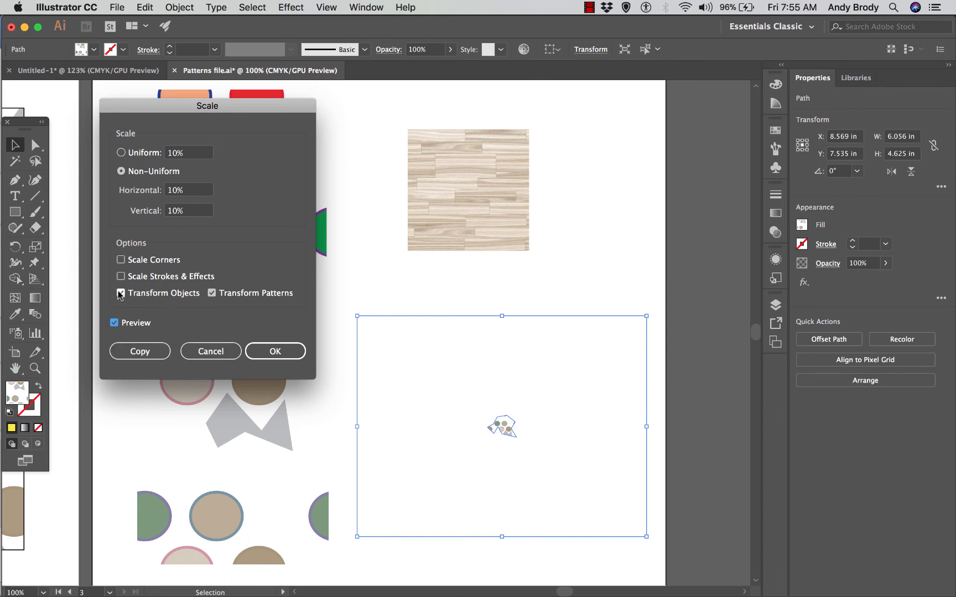
{"action": "left_click", "coordinate": [264, 356]}
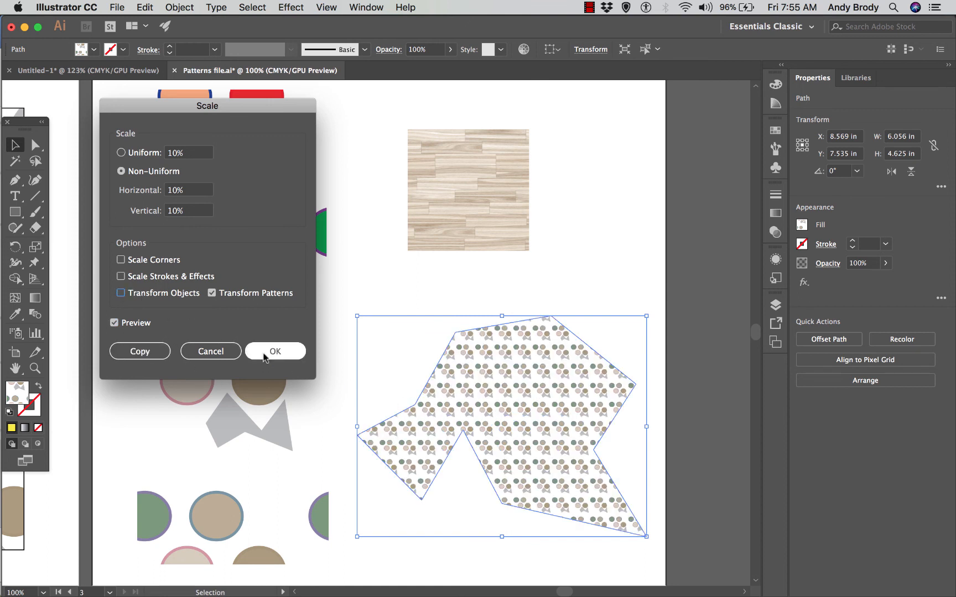
{"action": "left_click", "coordinate": [264, 354]}
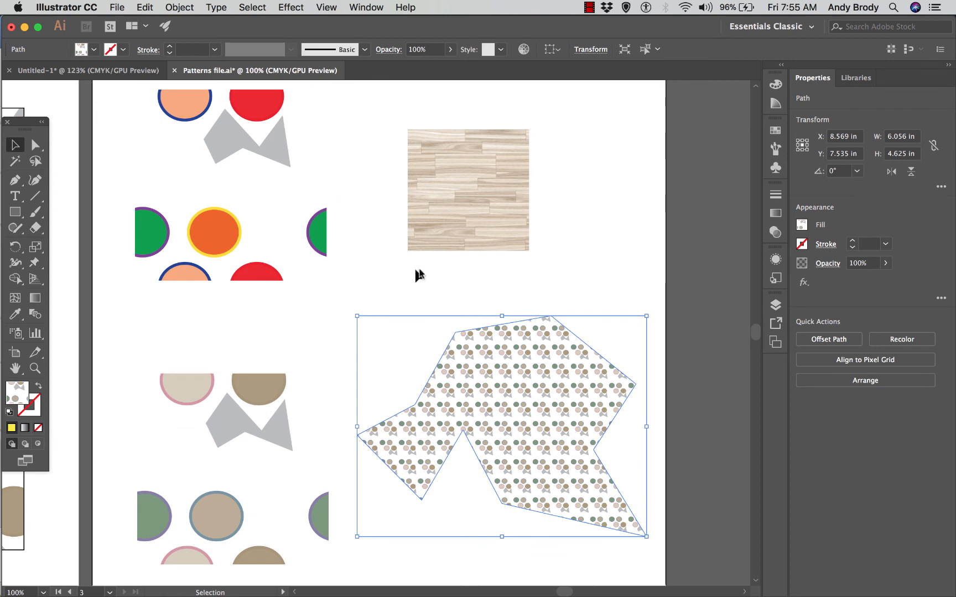
Step: Make a new pattern swatch from the wood plank image, keeping the default Grid tile settings
{"action": "left_click", "coordinate": [440, 268]}
{"action": "left_click", "coordinate": [464, 221]}
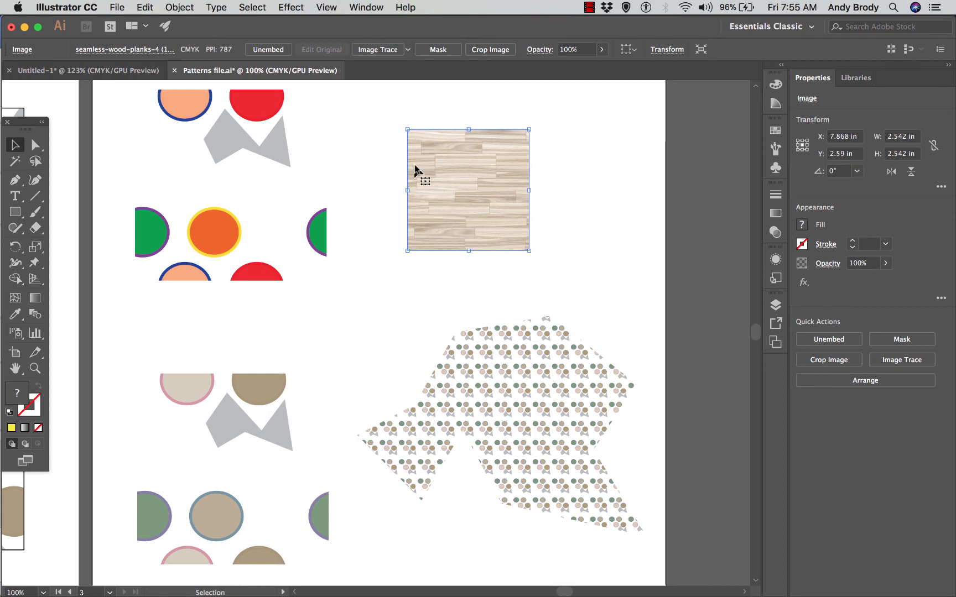
{"action": "left_click", "coordinate": [178, 7]}
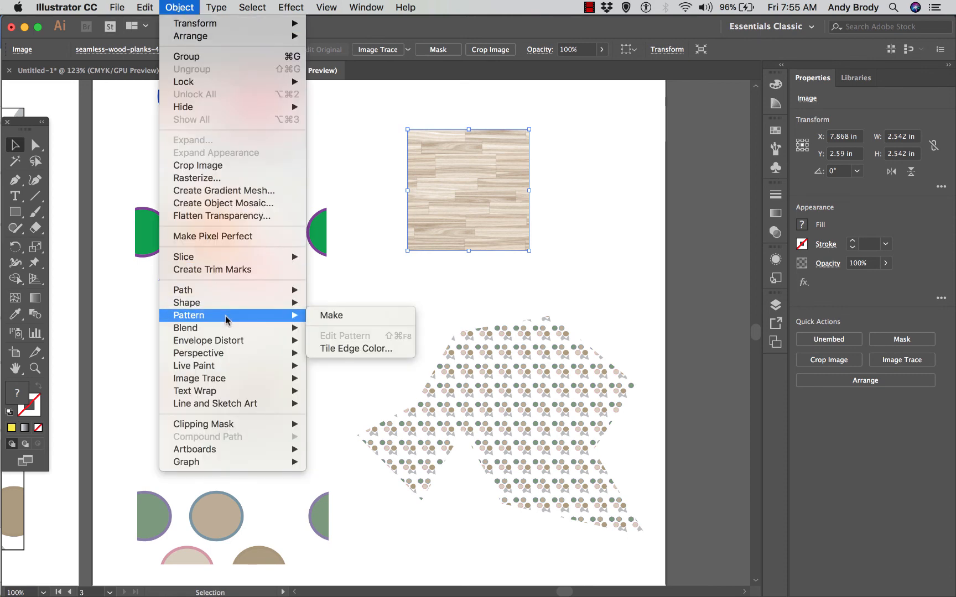
{"action": "mouse_move", "coordinate": [264, 319]}
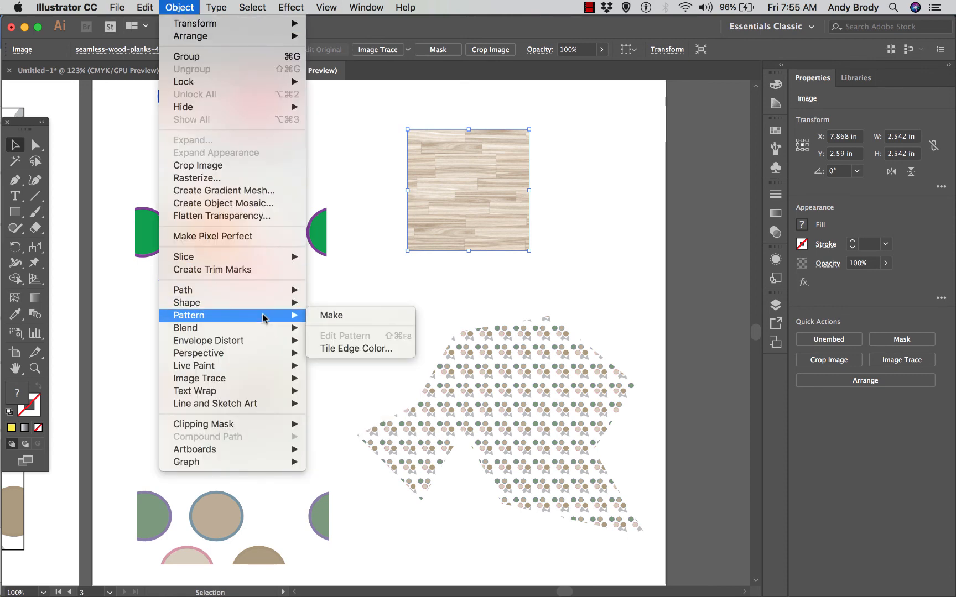
{"action": "left_click", "coordinate": [322, 320]}
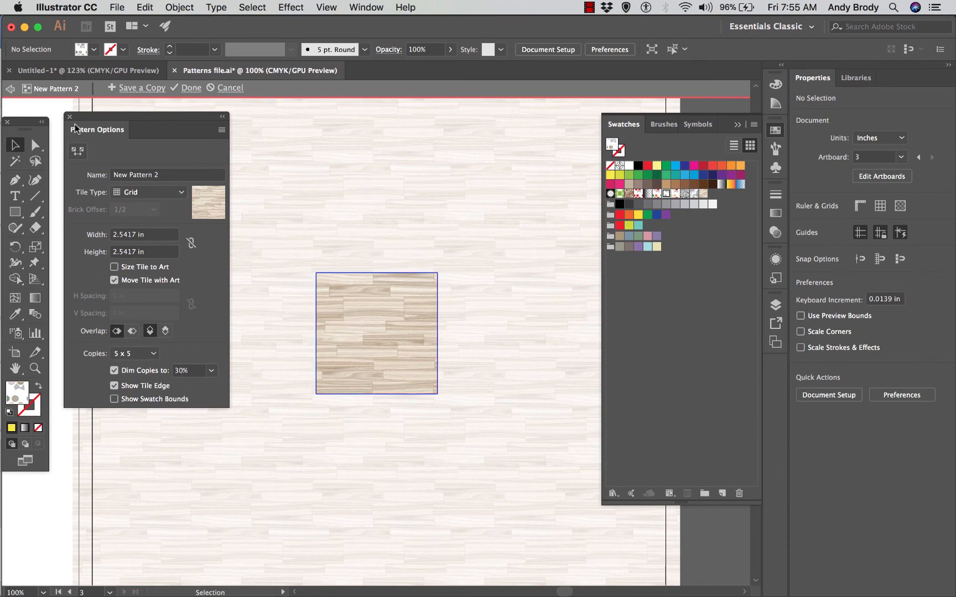
{"action": "left_click", "coordinate": [191, 88]}
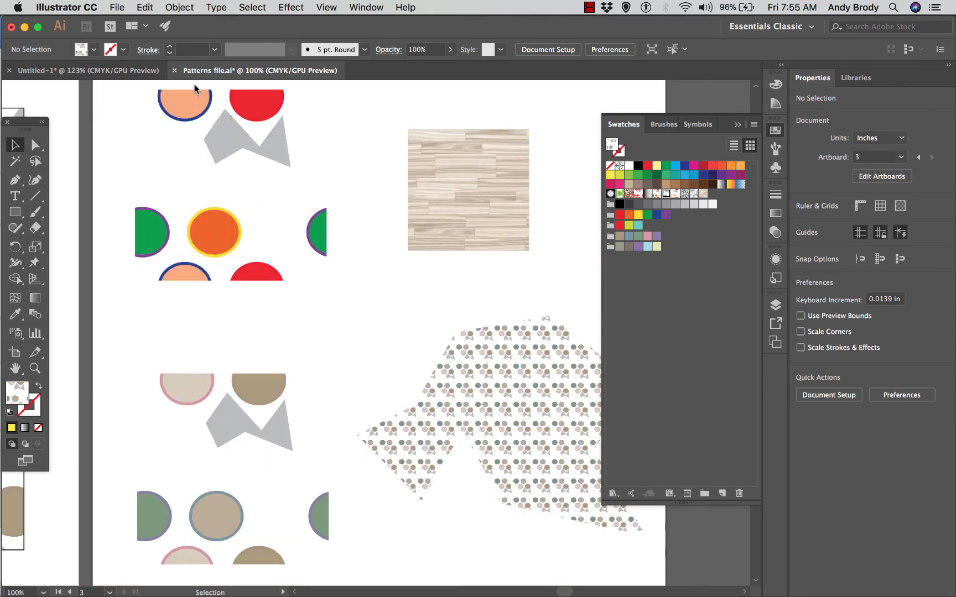
Step: Fill the large polygon with the new wood plank pattern swatch
{"action": "left_click", "coordinate": [471, 396]}
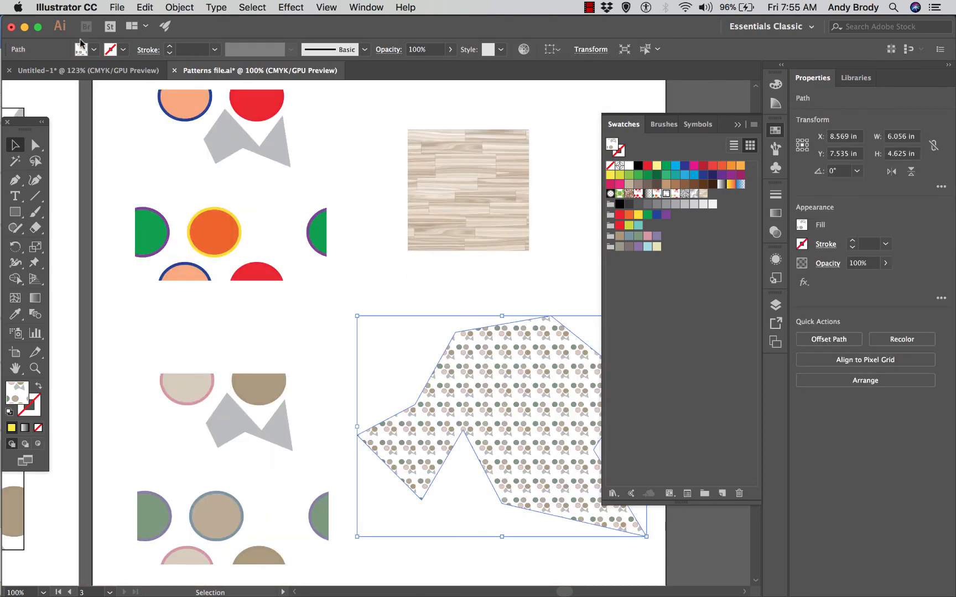
{"action": "left_click", "coordinate": [94, 50]}
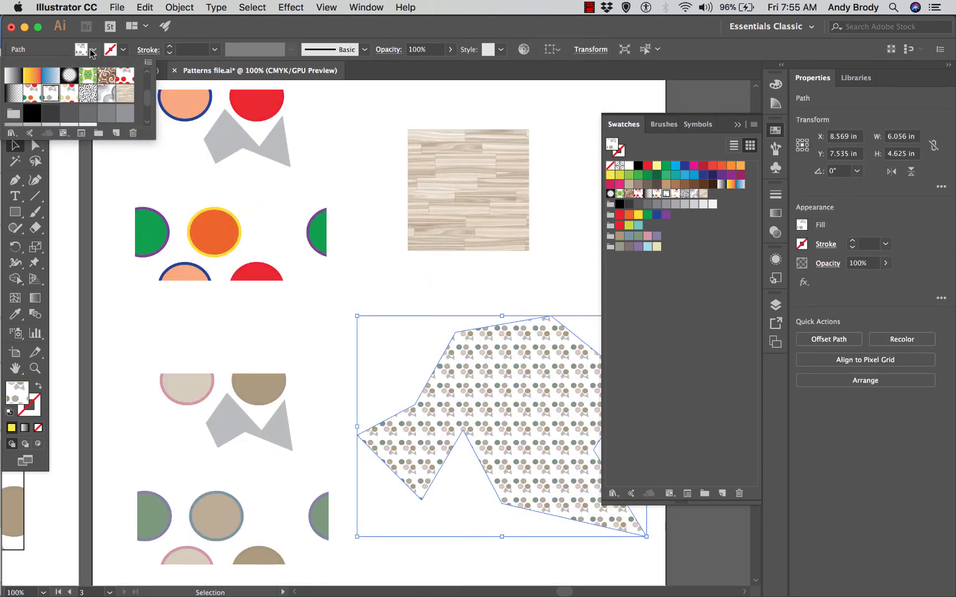
{"action": "left_click", "coordinate": [122, 95]}
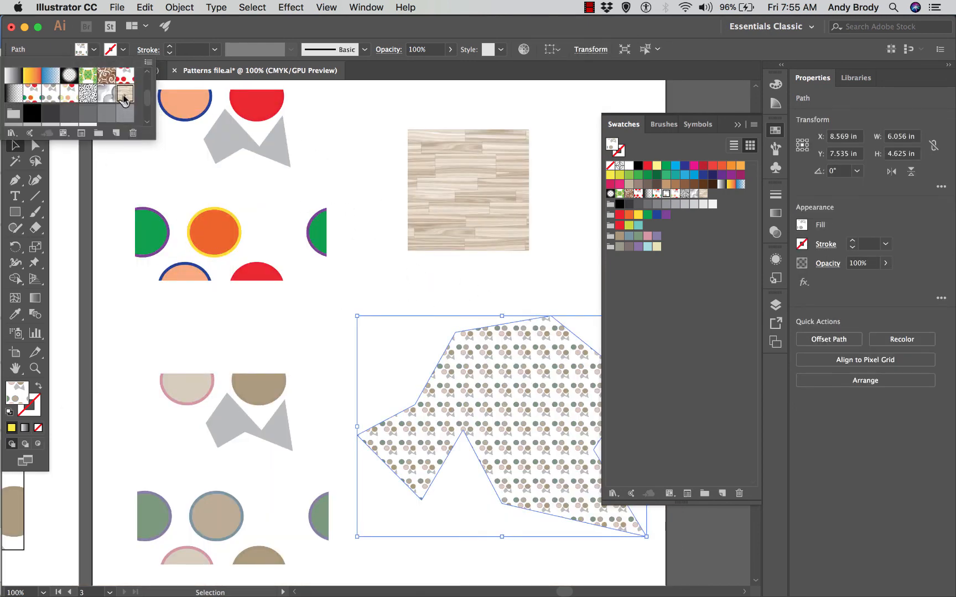
{"action": "left_click", "coordinate": [494, 379]}
Step: Apply a 100% horizontal and vertical scale to the polygon's wood pattern fill without transforming the polygon itself
{"action": "right_click", "coordinate": [495, 377]}
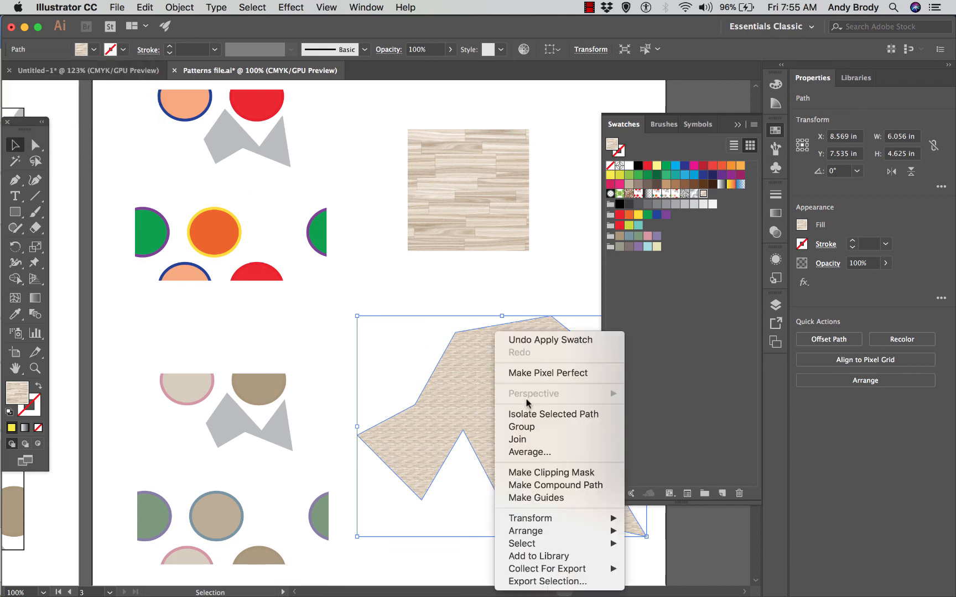
{"action": "mouse_move", "coordinate": [559, 518]}
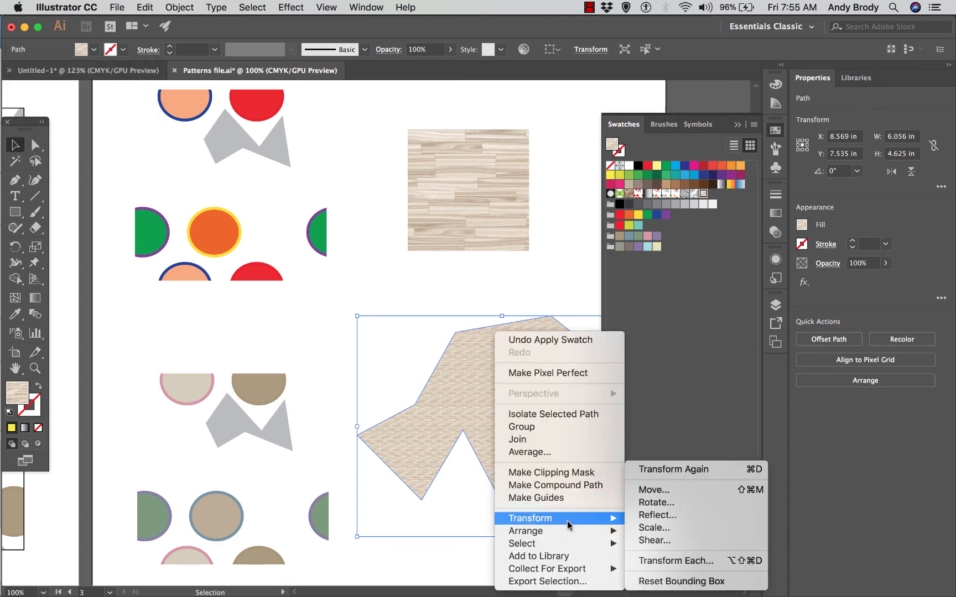
{"action": "left_click", "coordinate": [640, 526]}
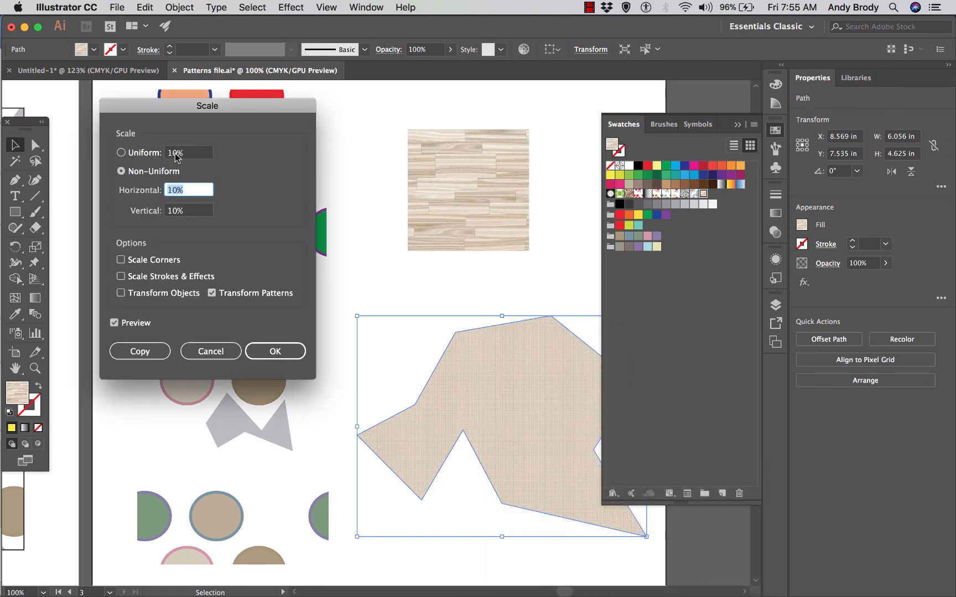
{"action": "left_click", "coordinate": [176, 153]}
{"action": "type", "text": "0"}
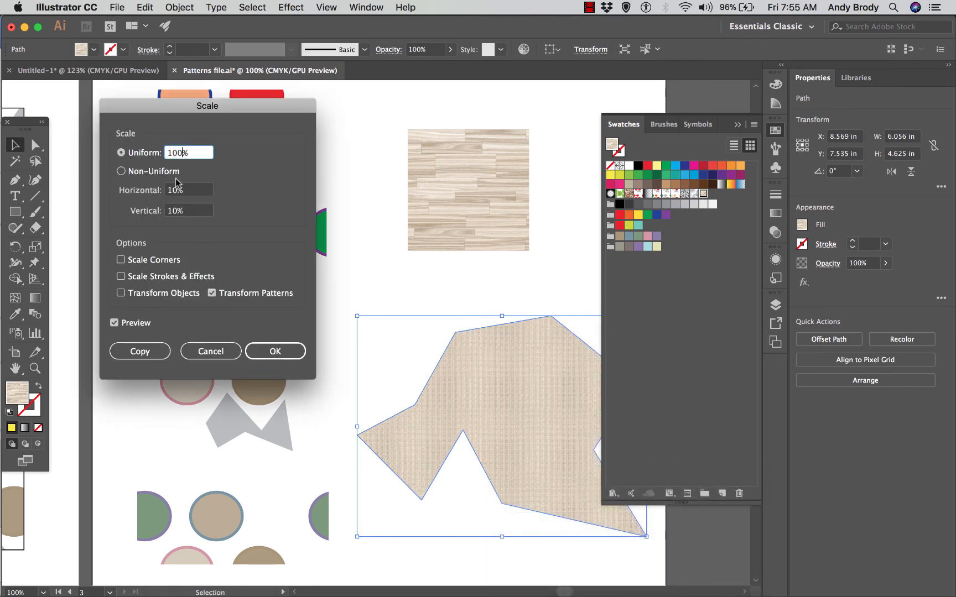
{"action": "left_click", "coordinate": [182, 191]}
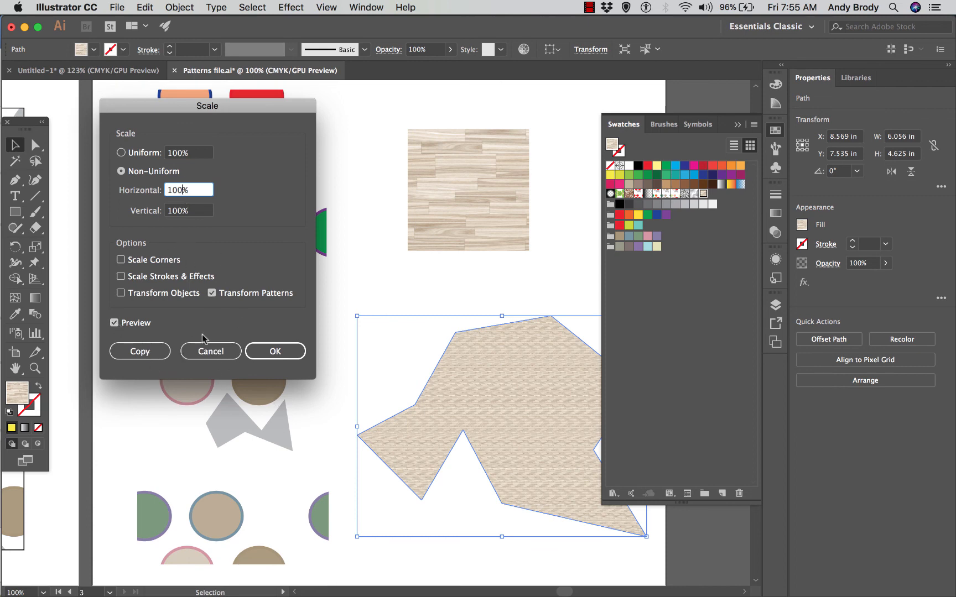
{"action": "left_click", "coordinate": [276, 352]}
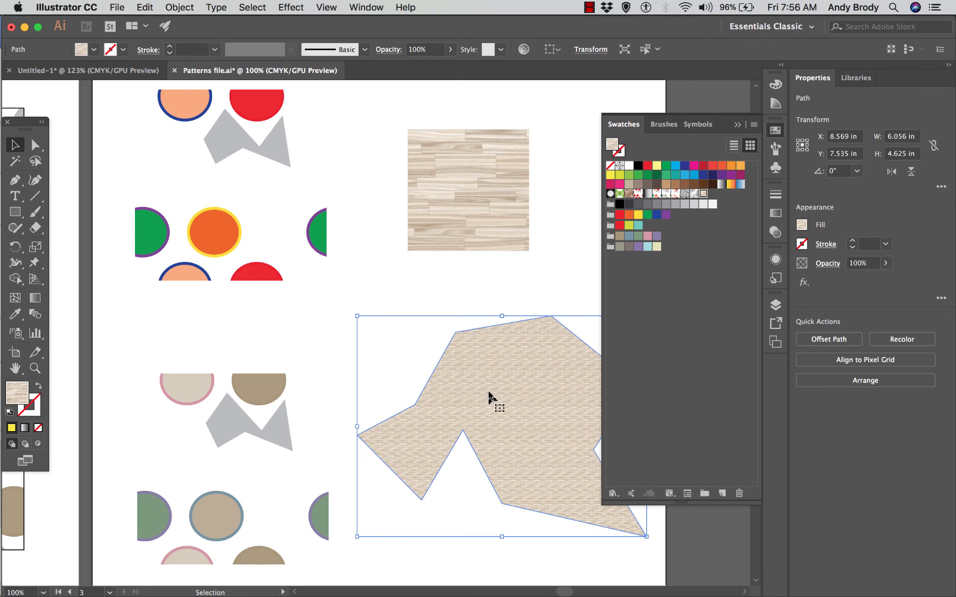
Step: Collapse the swatches list and enlarge only the polygon's wood pattern fill to 500% horizontally and vertically
{"action": "left_click", "coordinate": [735, 126]}
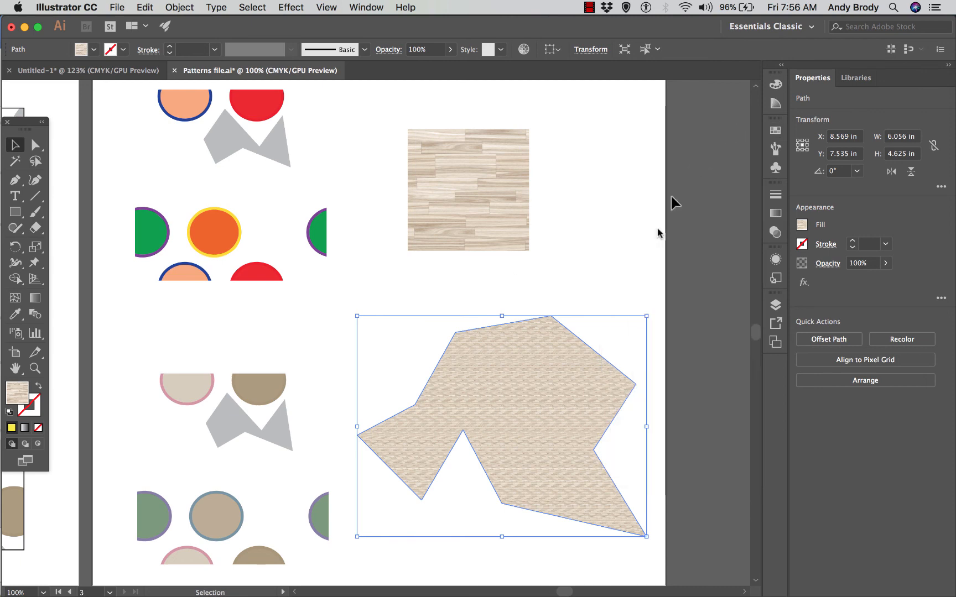
{"action": "right_click", "coordinate": [531, 360]}
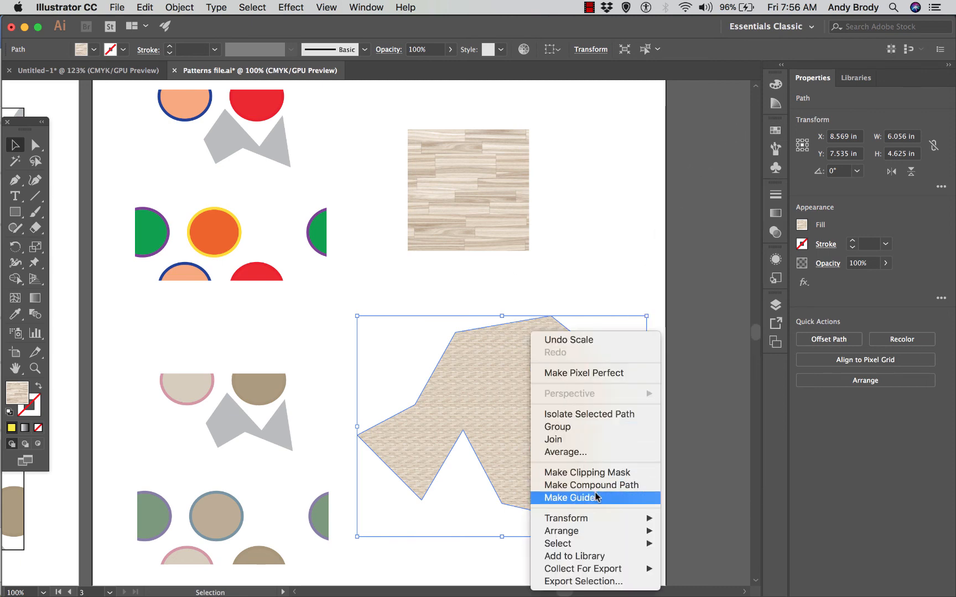
{"action": "mouse_move", "coordinate": [604, 517]}
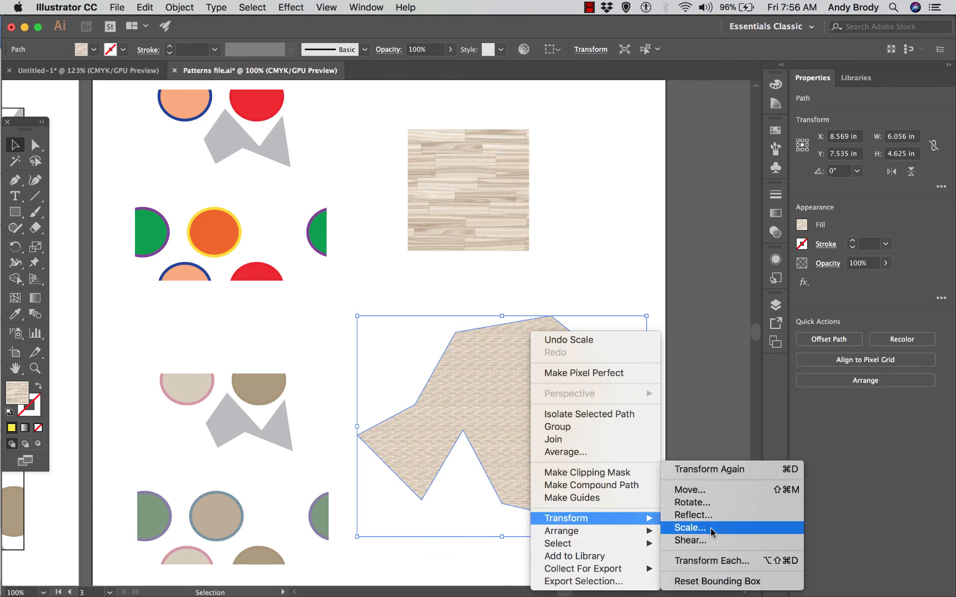
{"action": "left_click", "coordinate": [690, 528]}
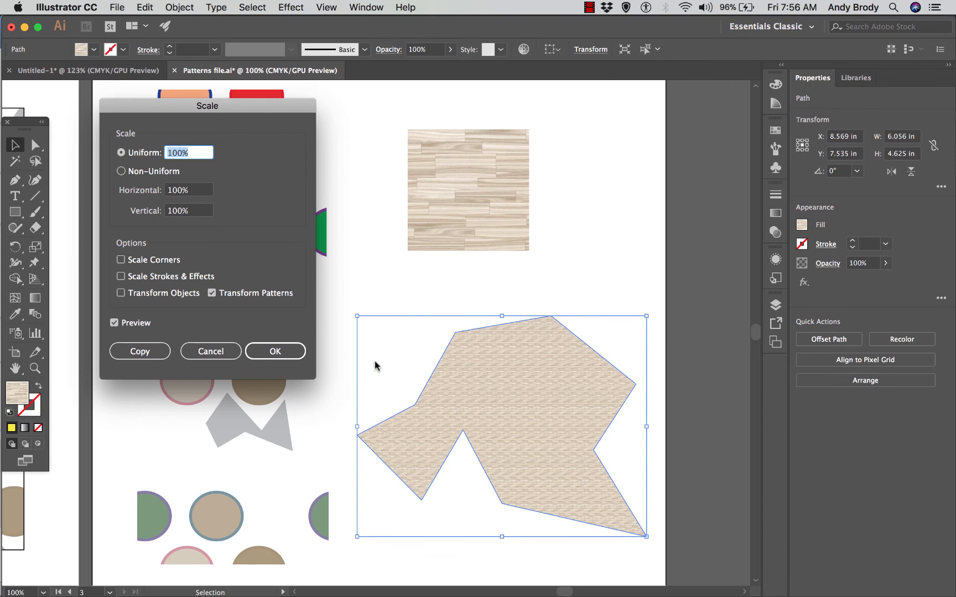
{"action": "left_click", "coordinate": [169, 153]}
{"action": "key", "text": "BackSpace"}
{"action": "key", "text": "BackSpace"}
{"action": "key", "text": "BackSpace"}
{"action": "type", "text": "500"}
{"action": "left_click", "coordinate": [182, 191]}
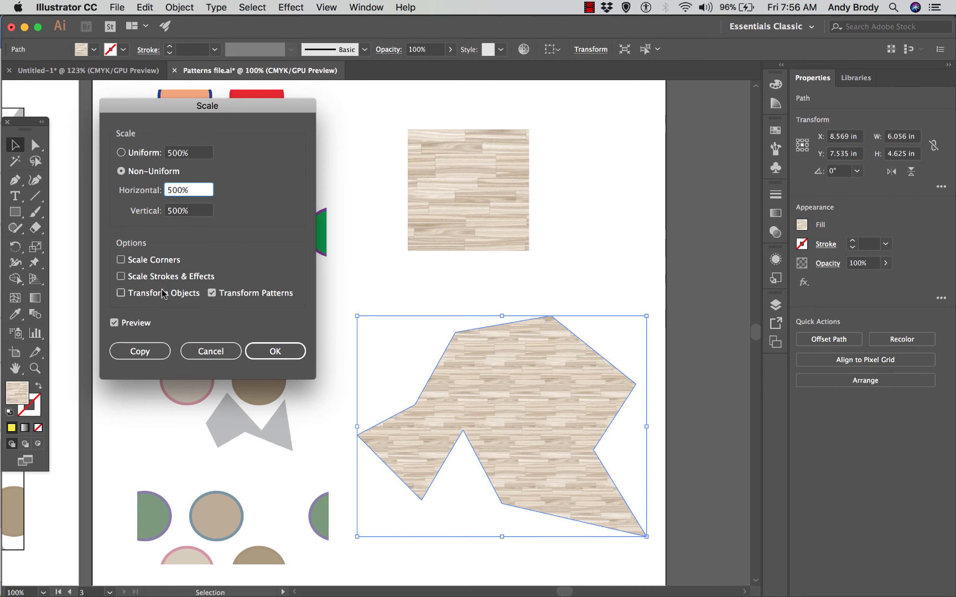
{"action": "left_click", "coordinate": [275, 351]}
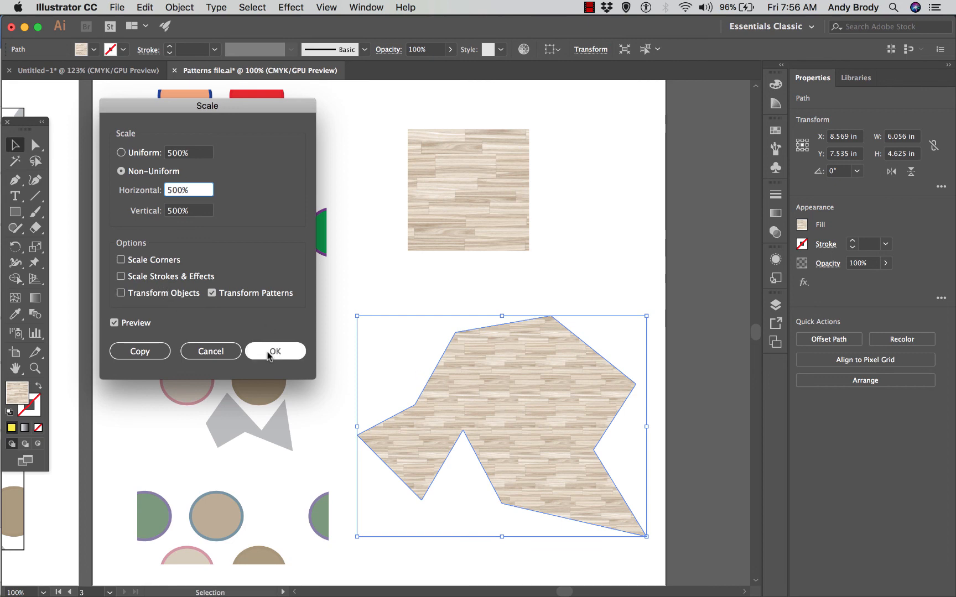
{"action": "left_click", "coordinate": [405, 365]}
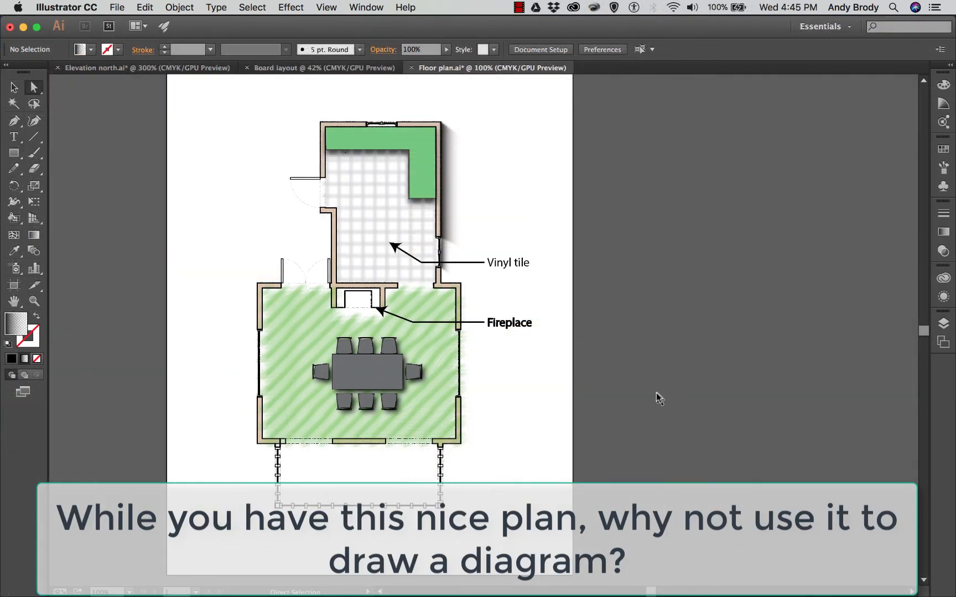
Step: Add a second, blank artboard beside the floor plan artboard
{"action": "scroll", "coordinate": [642, 408], "scroll_direction": "down", "scroll_amount": 1}
{"action": "scroll", "coordinate": [642, 408], "scroll_direction": "up", "scroll_amount": 1}
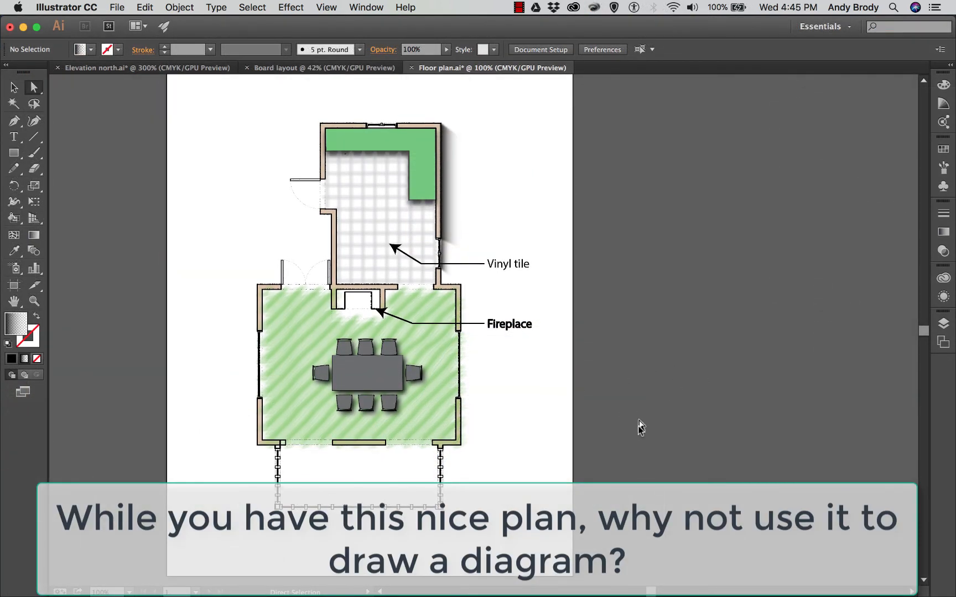
{"action": "scroll", "coordinate": [649, 588], "scroll_direction": "right", "scroll_amount": 5}
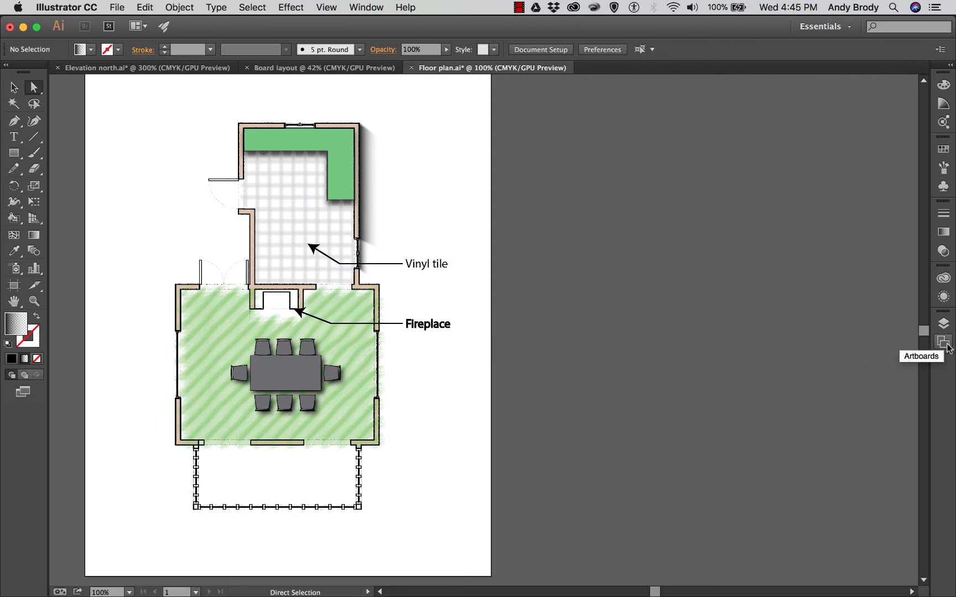
{"action": "left_click", "coordinate": [944, 344]}
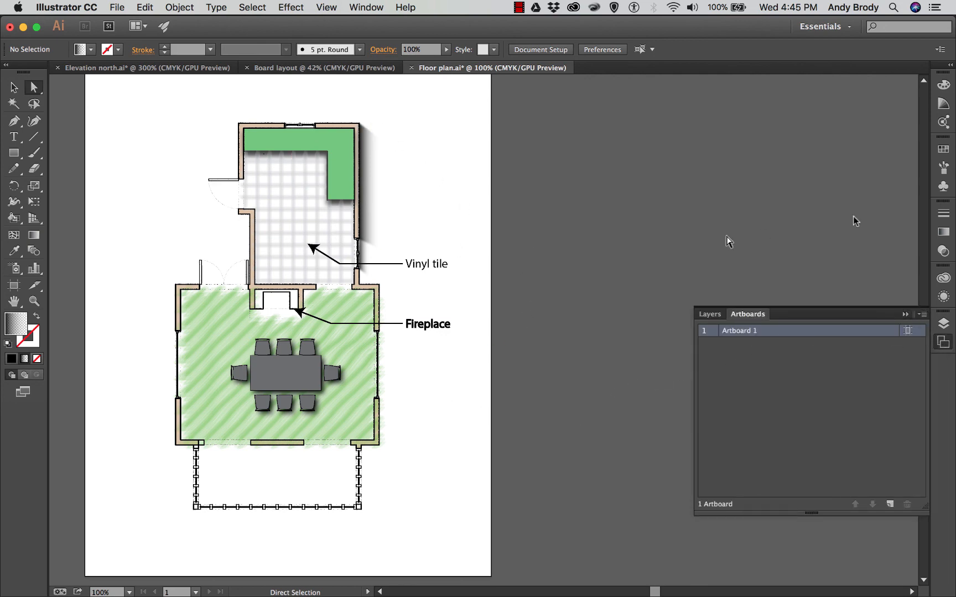
{"action": "left_click", "coordinate": [920, 315]}
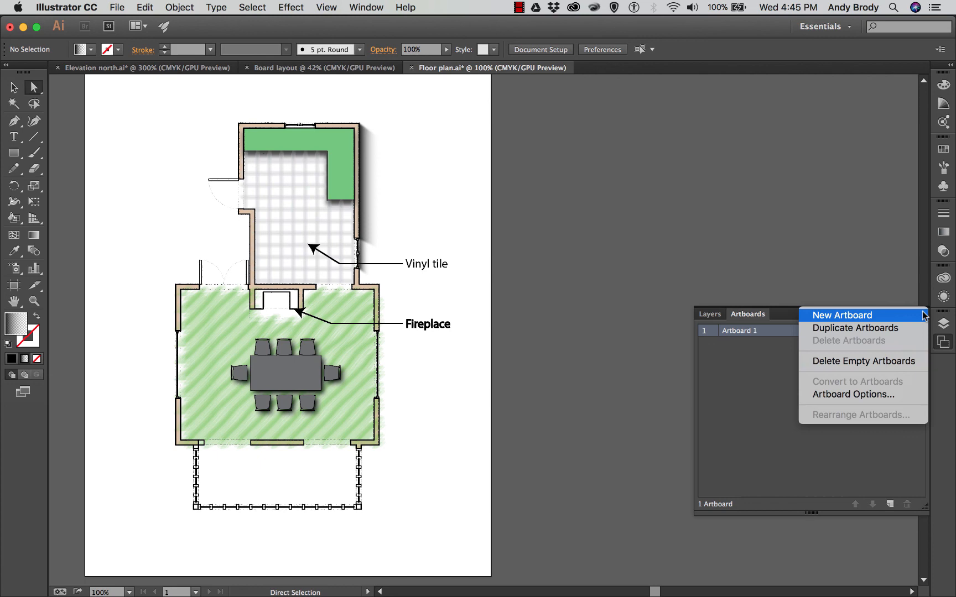
{"action": "left_click", "coordinate": [861, 316]}
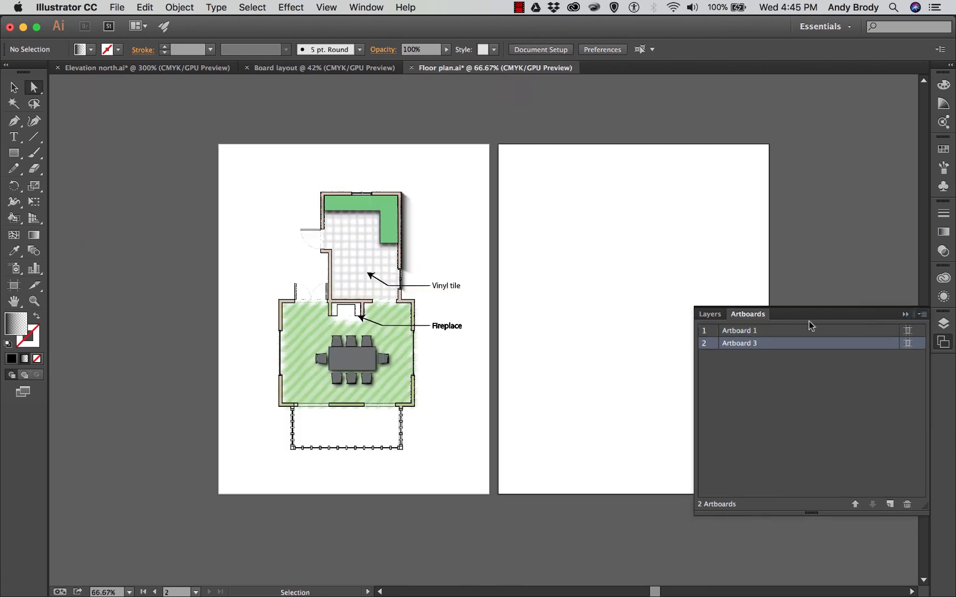
{"action": "left_click", "coordinate": [904, 314]}
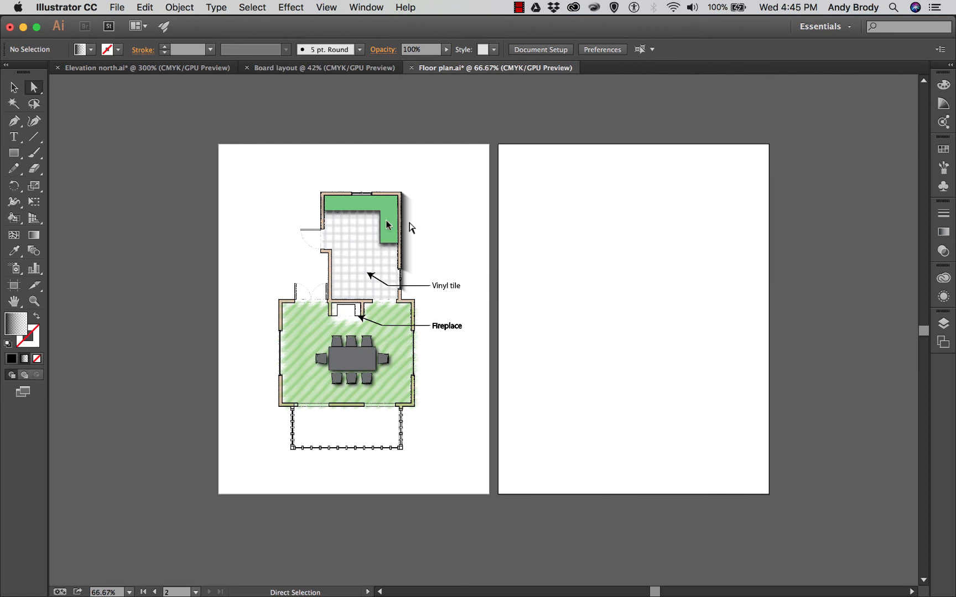
Step: Shrink the new artboard to about 6.94 × 8.71 in and move it slightly away from the floor plan artboard
{"action": "left_click", "coordinate": [13, 291]}
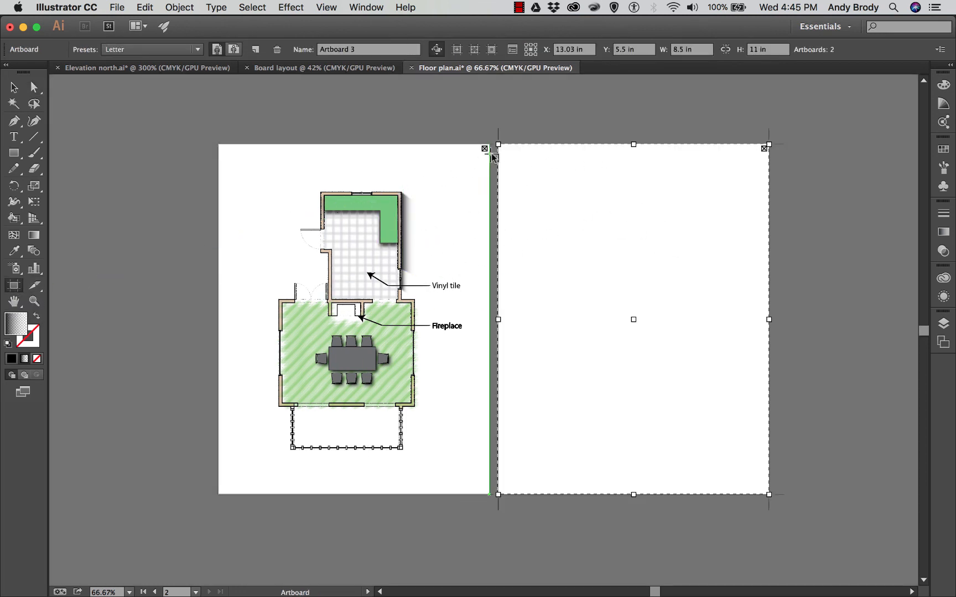
{"action": "left_click_drag", "start_coordinate": [497, 145], "coordinate": [540, 206]}
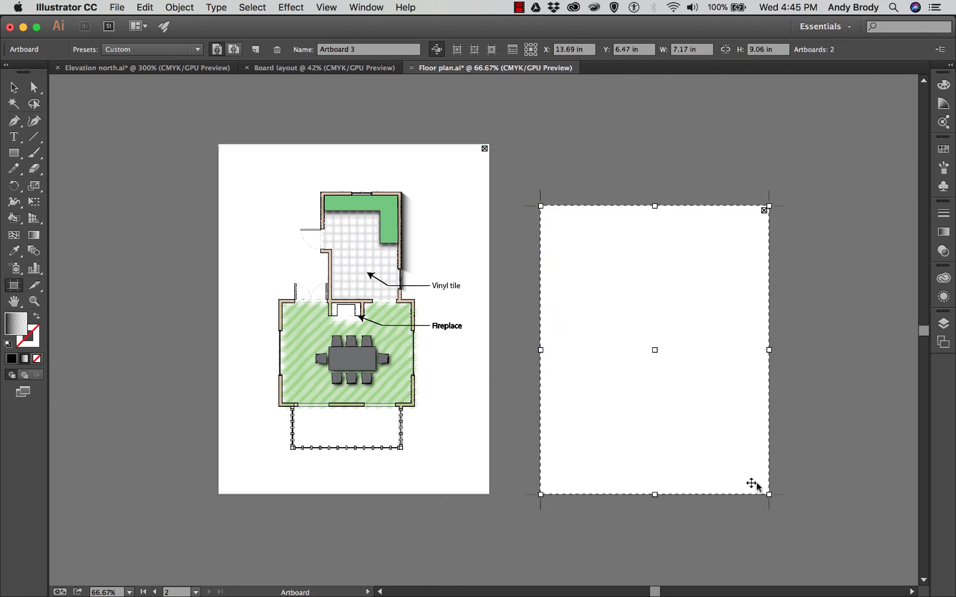
{"action": "left_click_drag", "start_coordinate": [701, 432], "coordinate": [695, 415]}
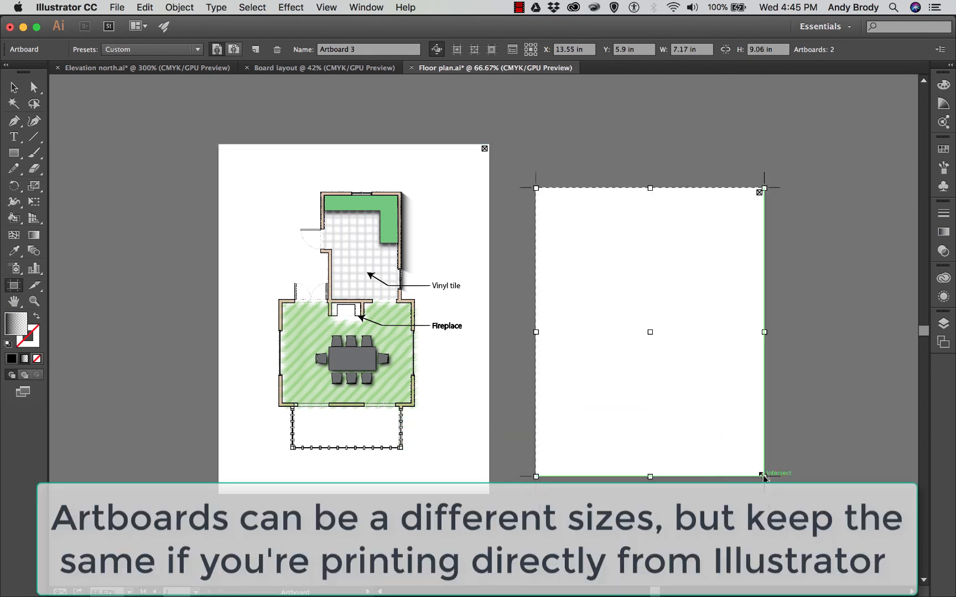
{"action": "left_click_drag", "start_coordinate": [765, 476], "coordinate": [757, 465]}
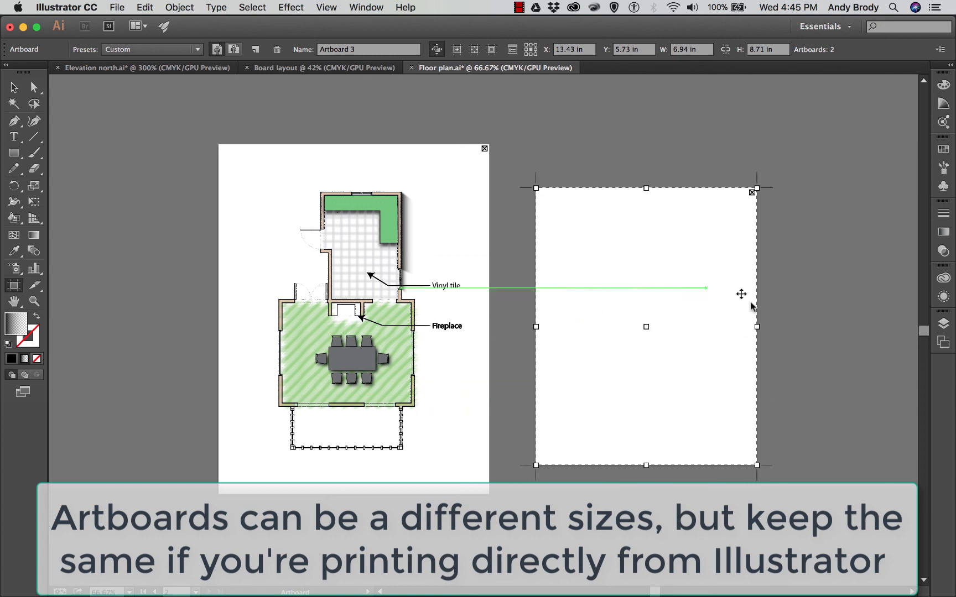
Step: Place a copy of the grouped floor plan linework, including the deck railing, on the second artboard
{"action": "left_click", "coordinate": [14, 86]}
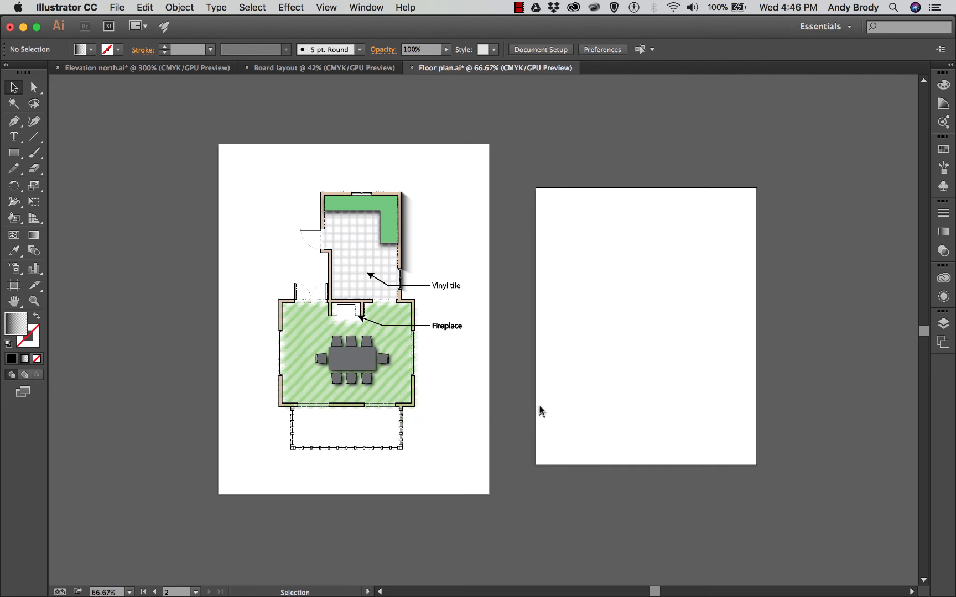
{"action": "left_click", "coordinate": [386, 448]}
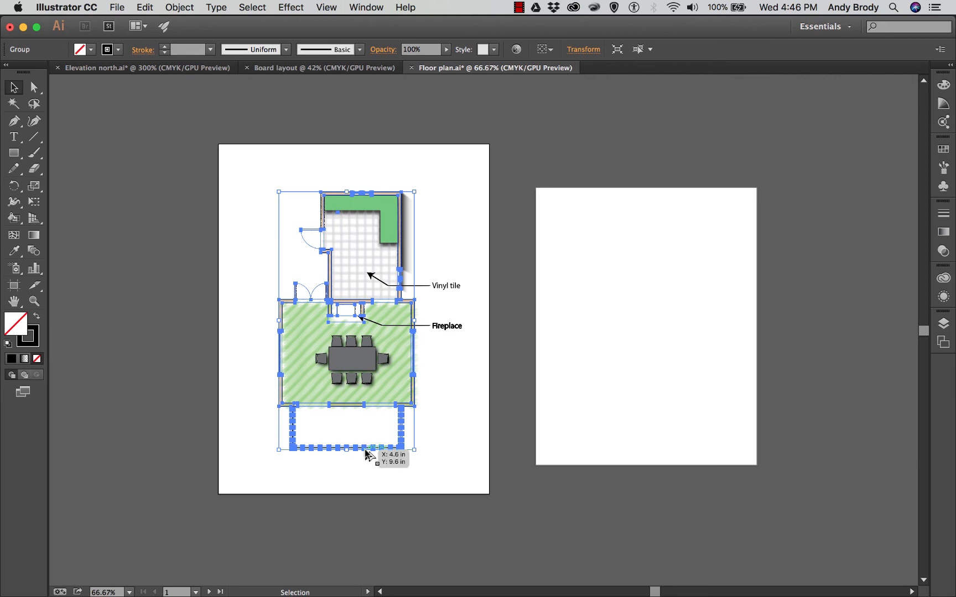
{"action": "left_click_drag", "start_coordinate": [365, 449], "coordinate": [663, 420]}
Step: Scale the copied plan linework uniformly to 50% with the Scale command and reposition it near the middle of the second artboard
{"action": "right_click", "coordinate": [638, 377]}
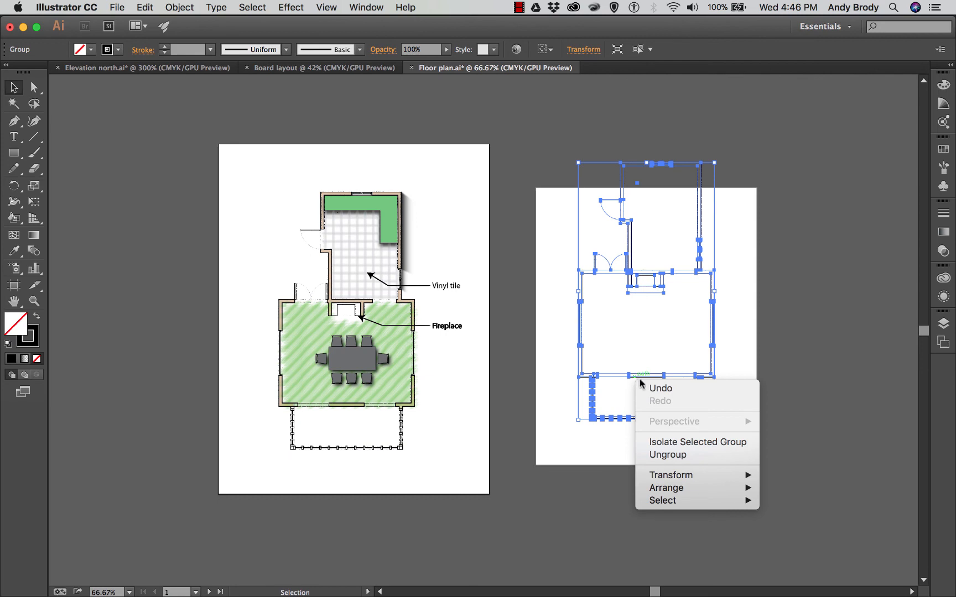
{"action": "mouse_move", "coordinate": [665, 479]}
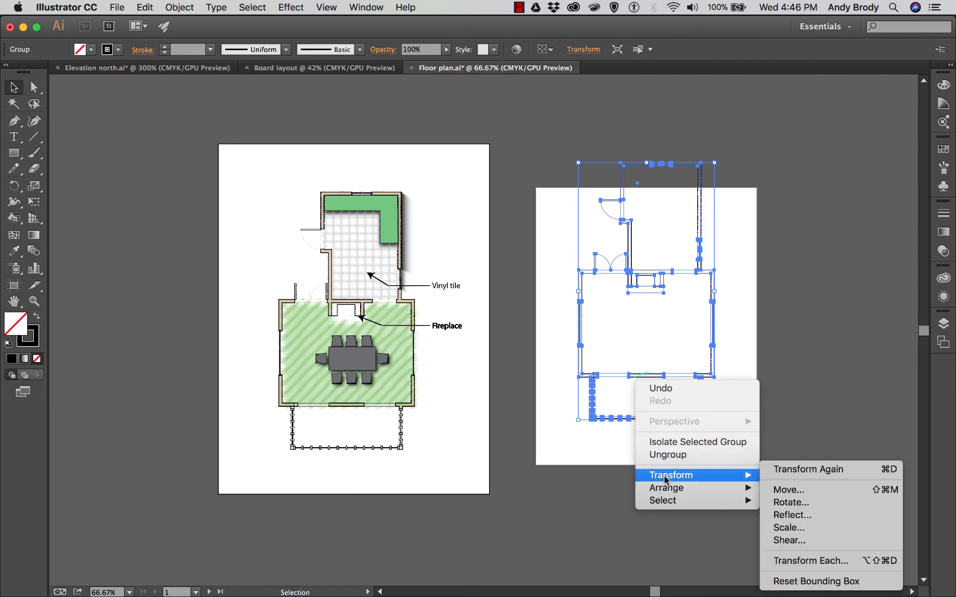
{"action": "left_click", "coordinate": [786, 528]}
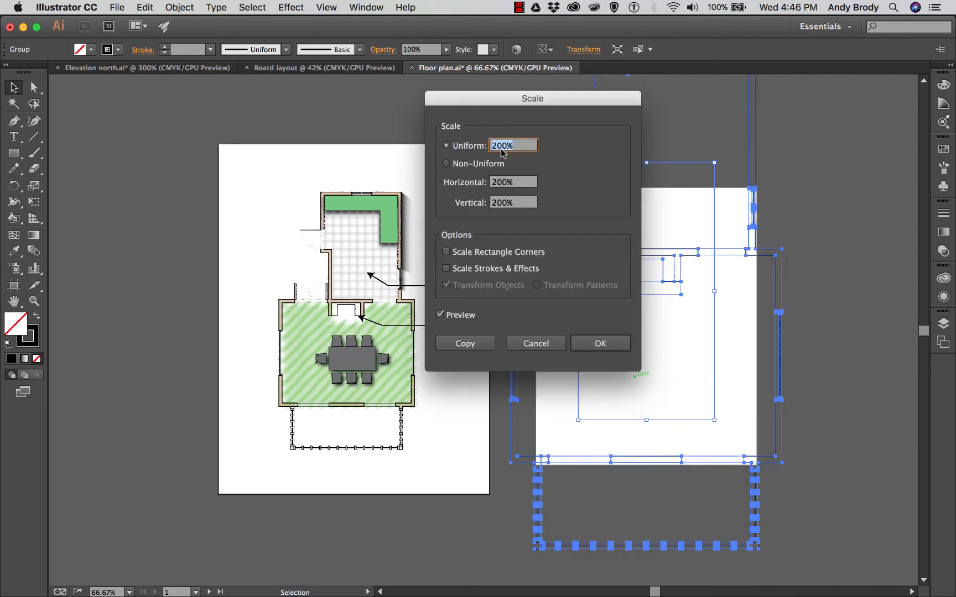
{"action": "left_click", "coordinate": [503, 146]}
{"action": "left_click_drag", "start_coordinate": [505, 149], "coordinate": [480, 152]}
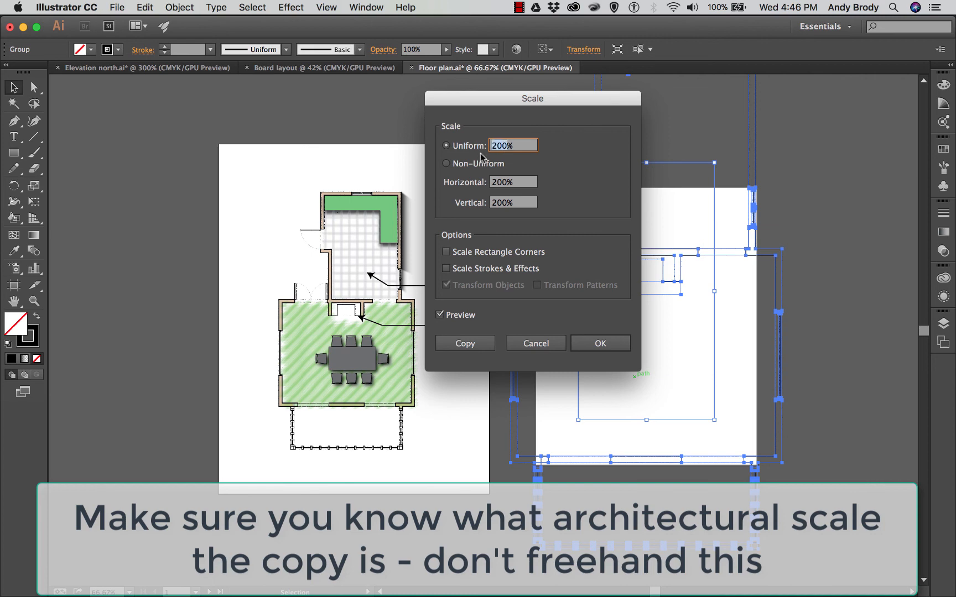
{"action": "type", "text": "50"}
{"action": "left_click", "coordinate": [503, 185]}
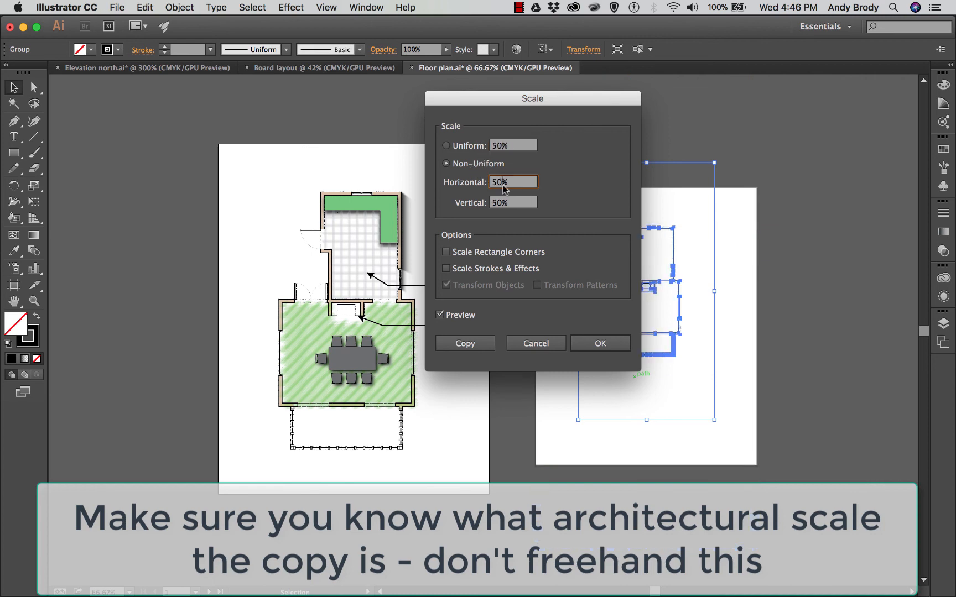
{"action": "left_click", "coordinate": [591, 339]}
{"action": "left_click", "coordinate": [591, 239]}
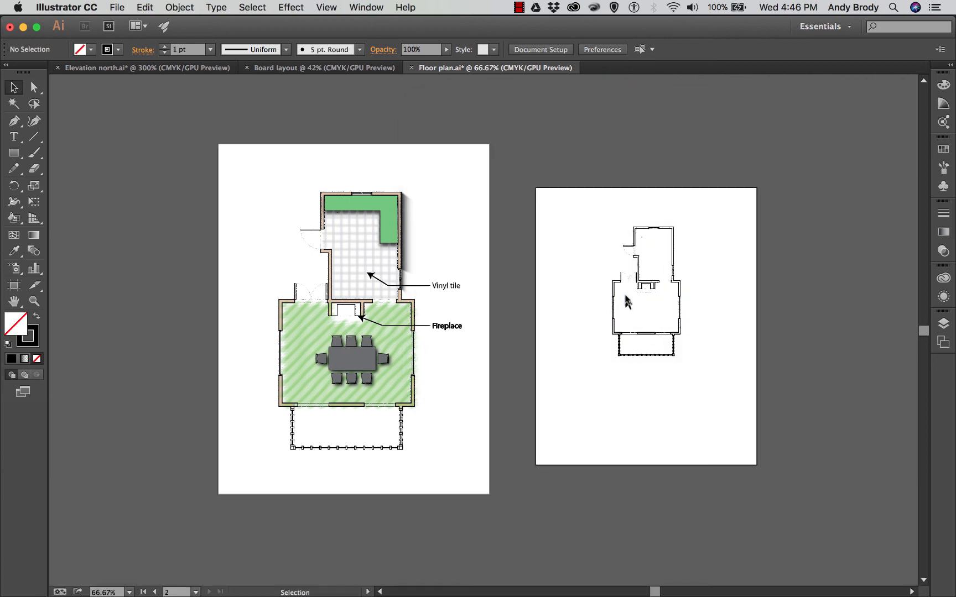
{"action": "left_click_drag", "start_coordinate": [648, 286], "coordinate": [653, 309]}
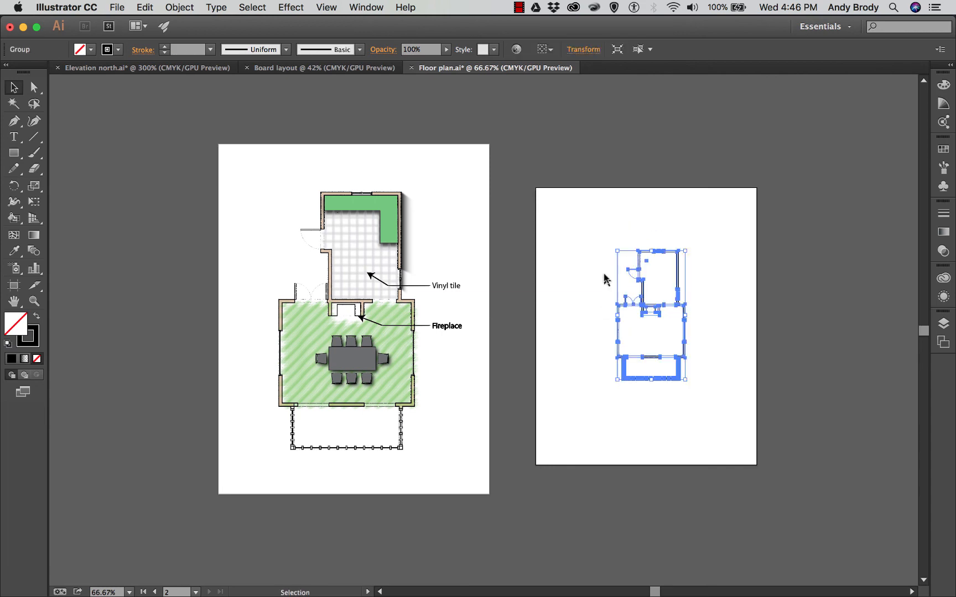
{"action": "left_click", "coordinate": [567, 303]}
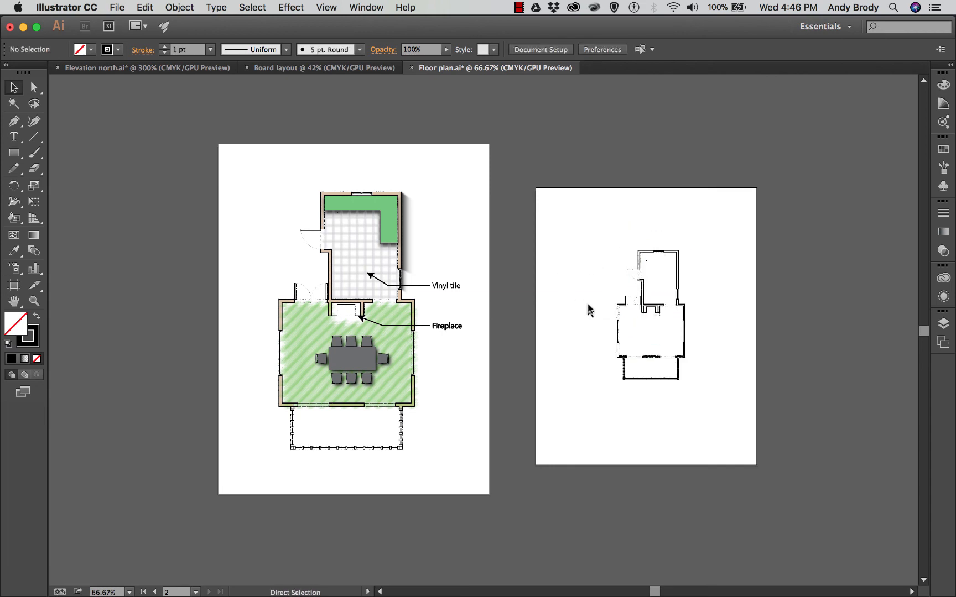
Step: With the Pencil tool and a red 7 pt stroke, draw a curved circulation path from the side door into the large room
{"action": "key", "text": "super+1"}
{"action": "key", "text": "super+equal"}
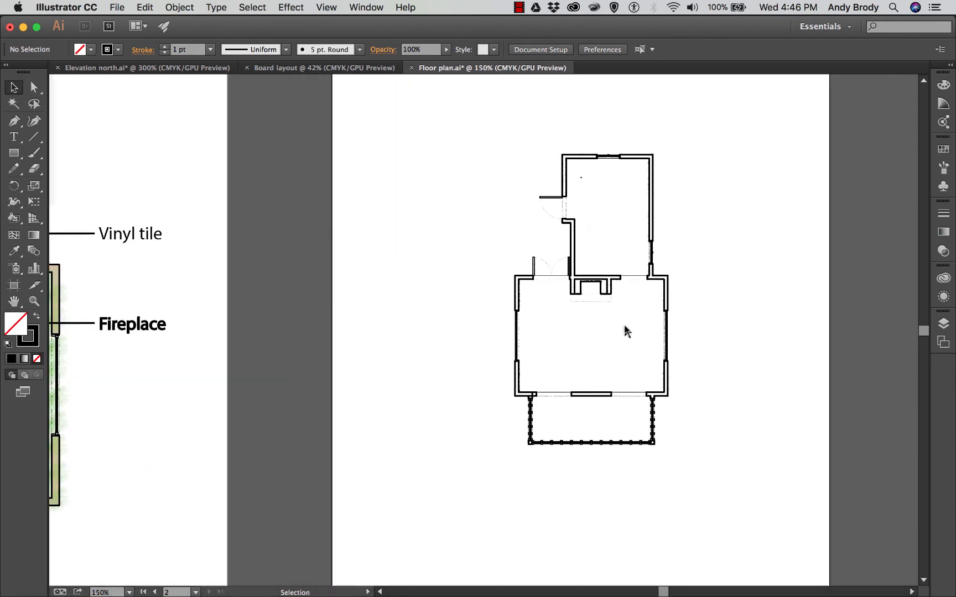
{"action": "left_click", "coordinate": [14, 169]}
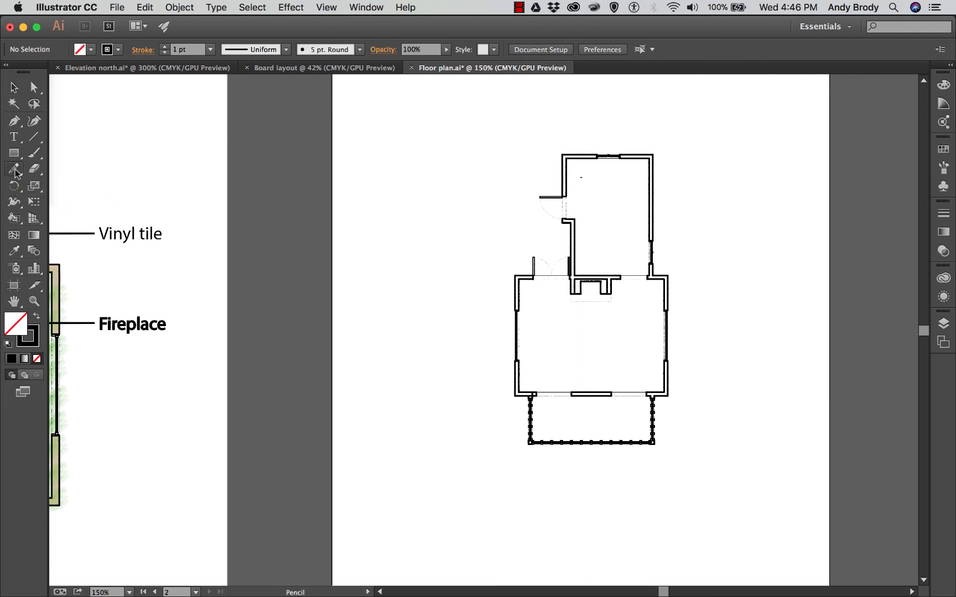
{"action": "left_click", "coordinate": [117, 51]}
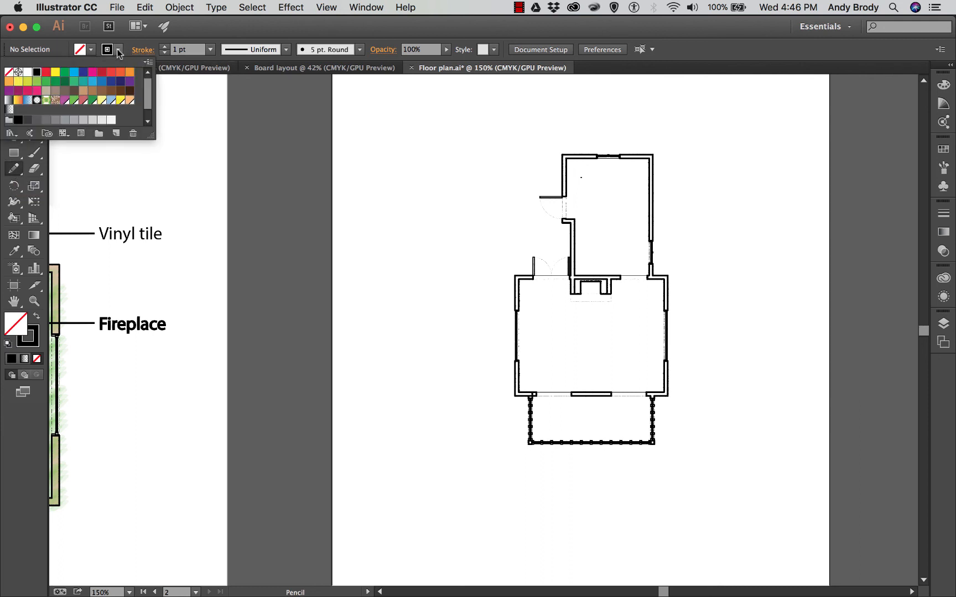
{"action": "left_click", "coordinate": [46, 72]}
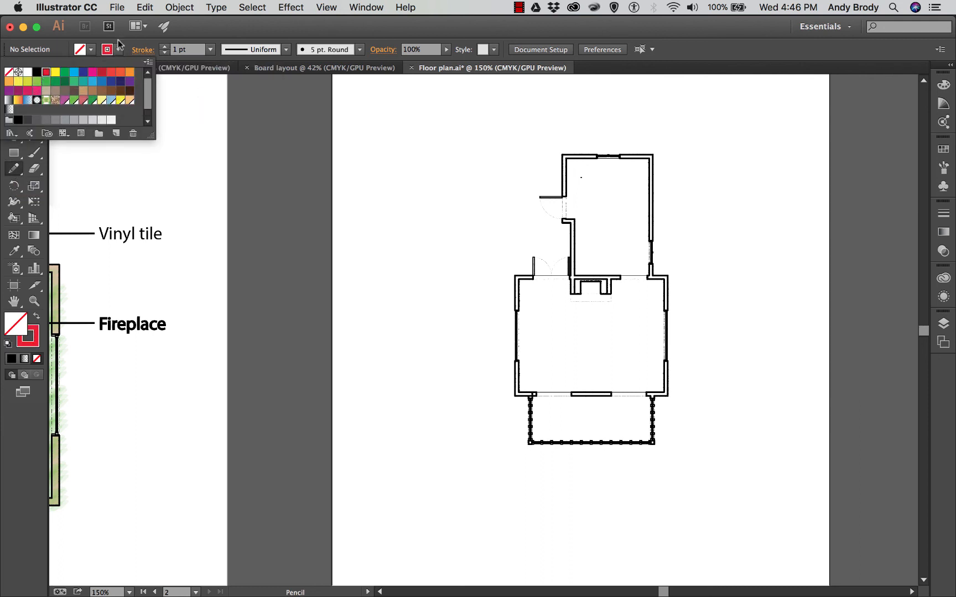
{"action": "left_click", "coordinate": [210, 49]}
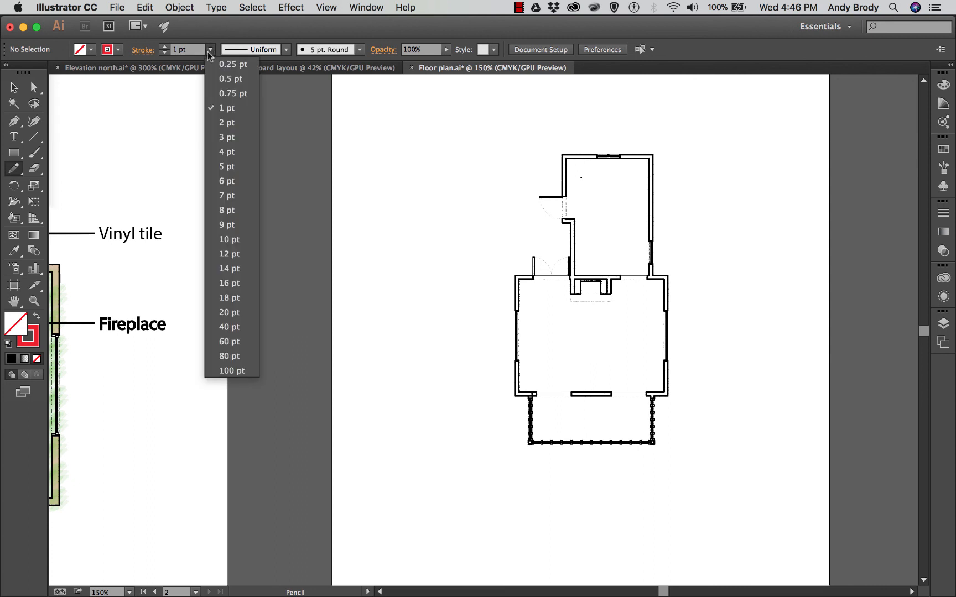
{"action": "left_click", "coordinate": [225, 196]}
{"action": "left_click", "coordinate": [356, 50]}
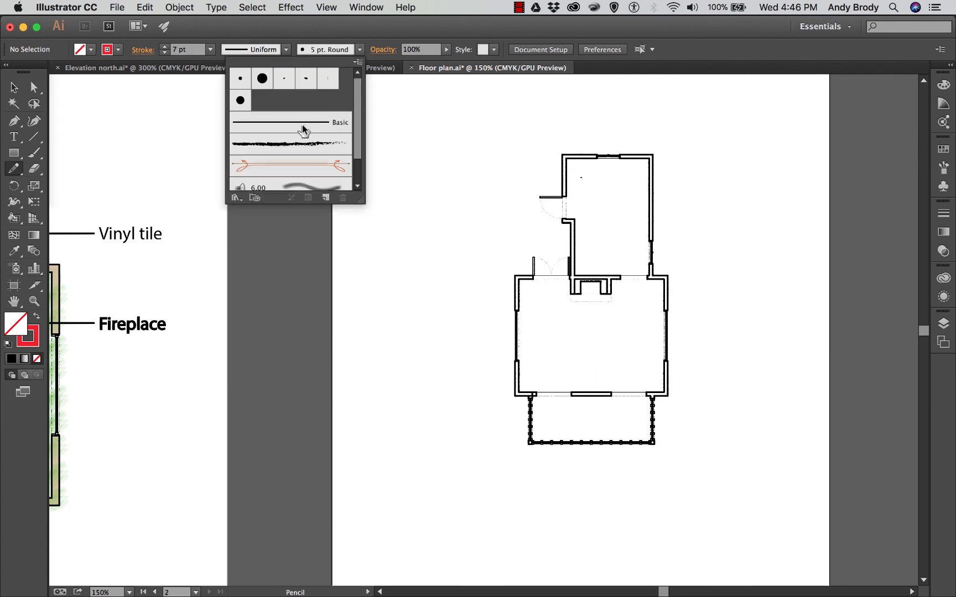
{"action": "left_click", "coordinate": [420, 125]}
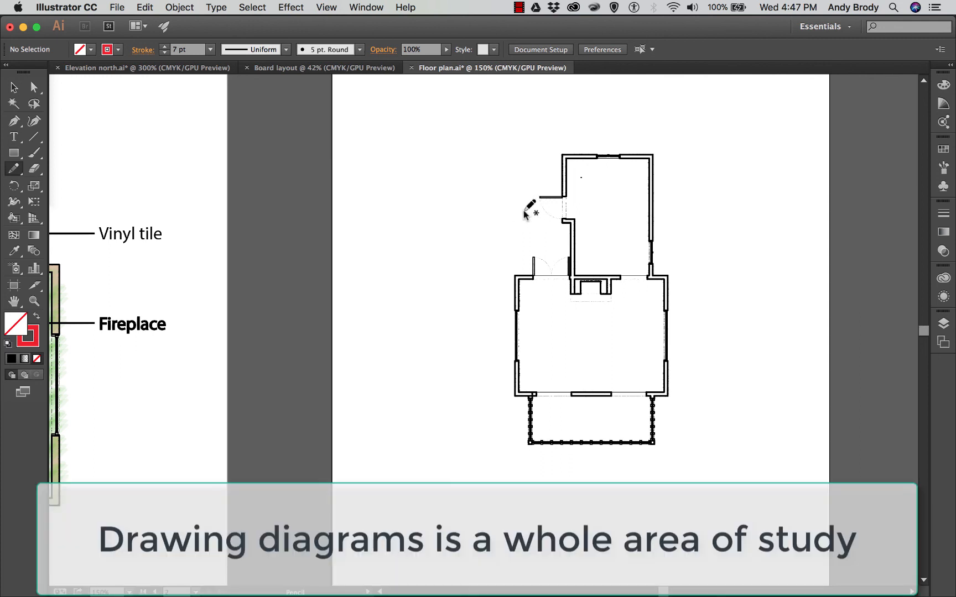
{"action": "mouse_move", "coordinate": [524, 212]}
{"action": "left_mouse_down"}
{"action": "mouse_move", "coordinate": [579, 209]}
{"action": "mouse_move", "coordinate": [629, 251]}
{"action": "mouse_move", "coordinate": [642, 313]}
{"action": "mouse_move", "coordinate": [635, 331]}
{"action": "mouse_move", "coordinate": [610, 341]}
{"action": "left_mouse_up"}
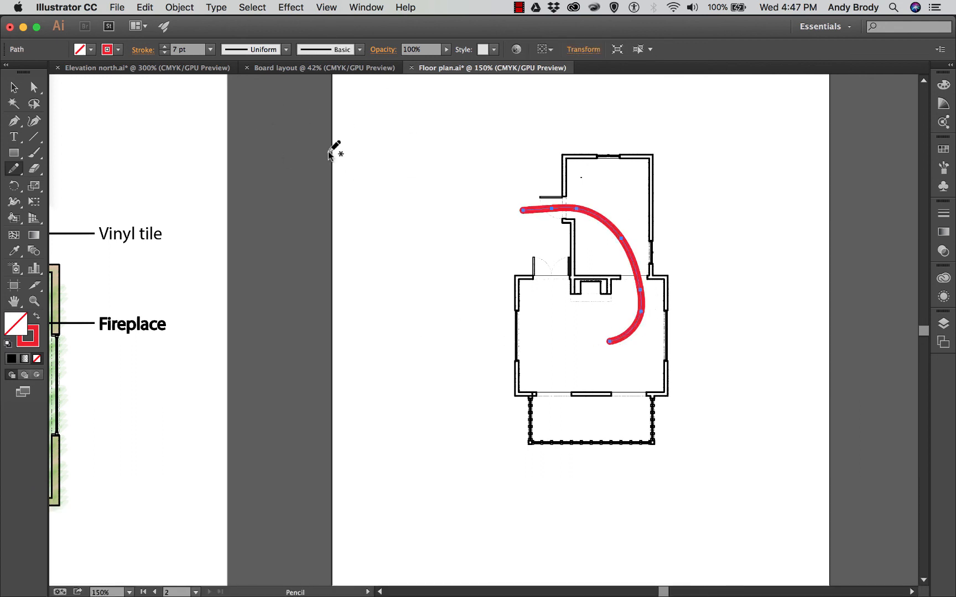
Step: Apply the Arrow 1 arrowhead to both ends of the red circulation path
{"action": "left_click", "coordinate": [14, 88]}
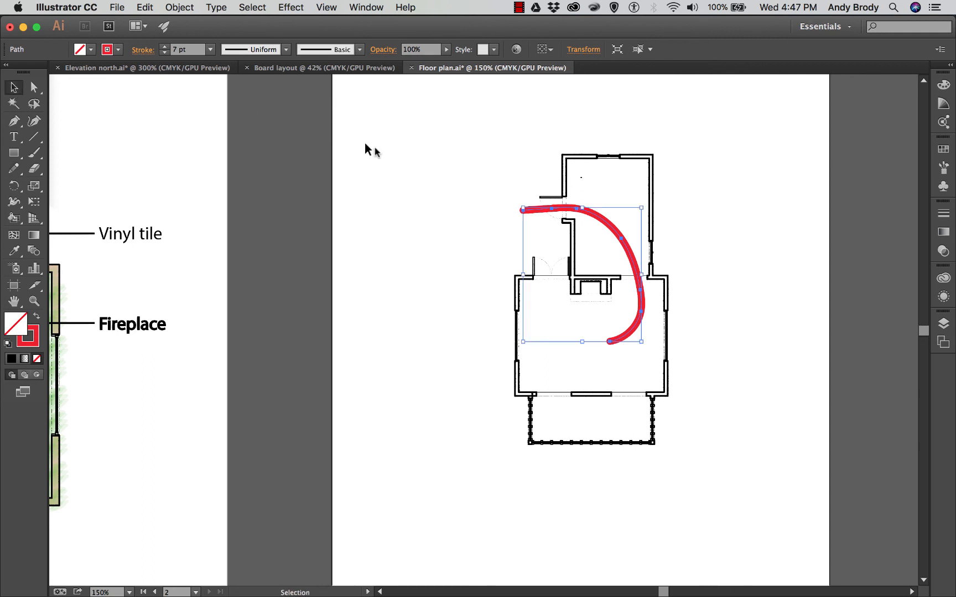
{"action": "left_click", "coordinate": [943, 213]}
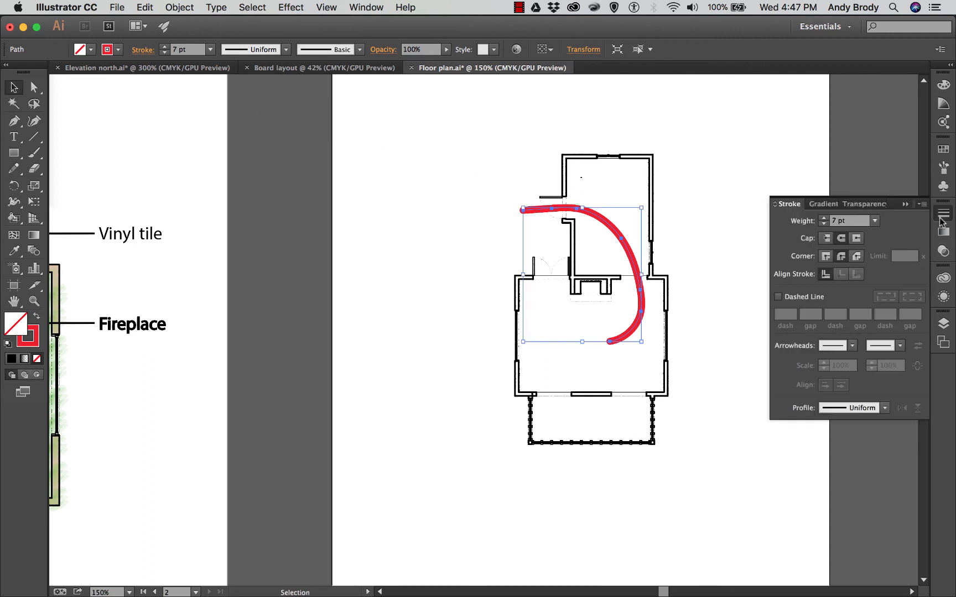
{"action": "left_click", "coordinate": [850, 346]}
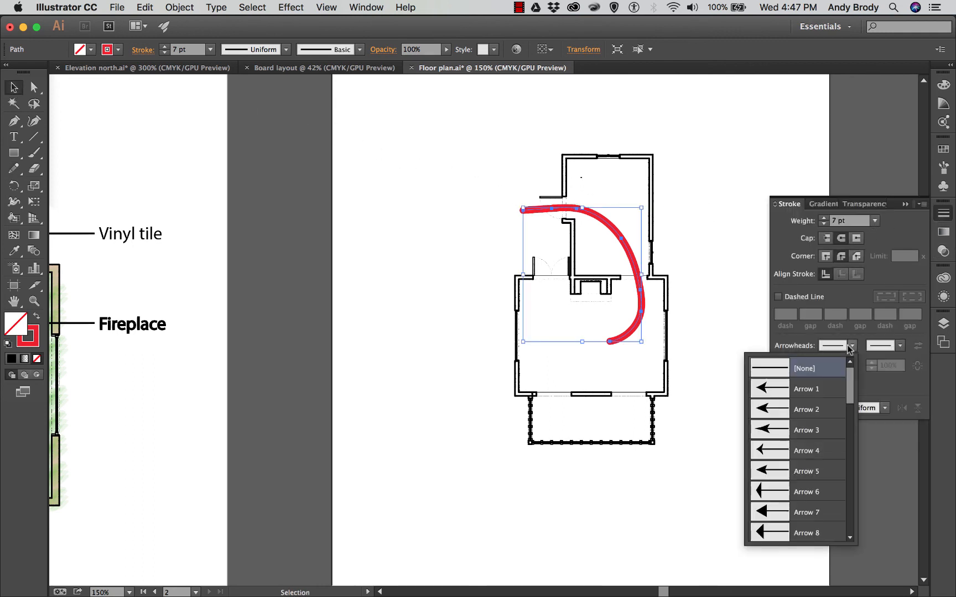
{"action": "left_click", "coordinate": [791, 390]}
{"action": "left_click", "coordinate": [888, 347]}
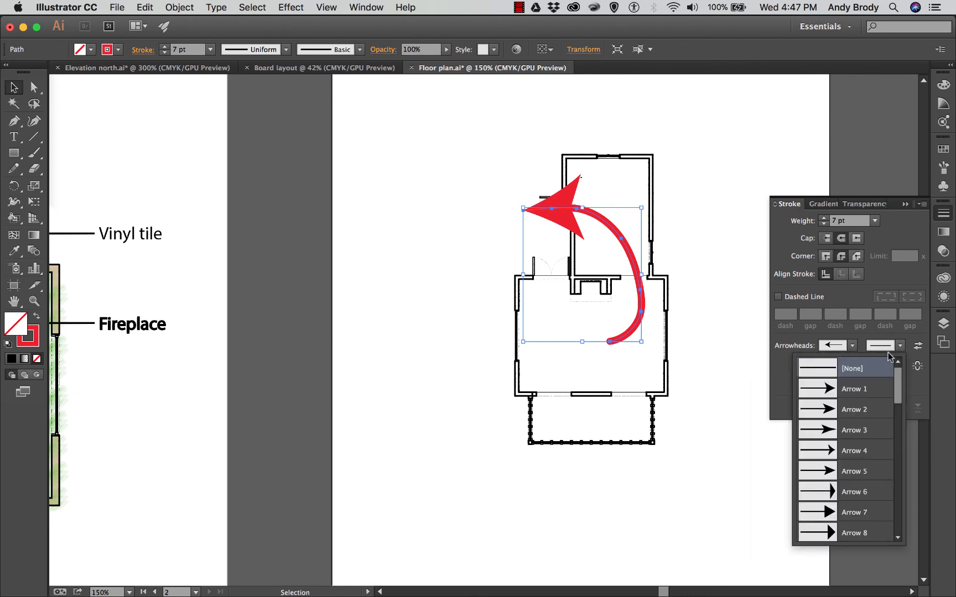
{"action": "left_click", "coordinate": [841, 389]}
Step: Set the arrowhead at the side-door end of the red path to None
{"action": "left_click", "coordinate": [851, 346]}
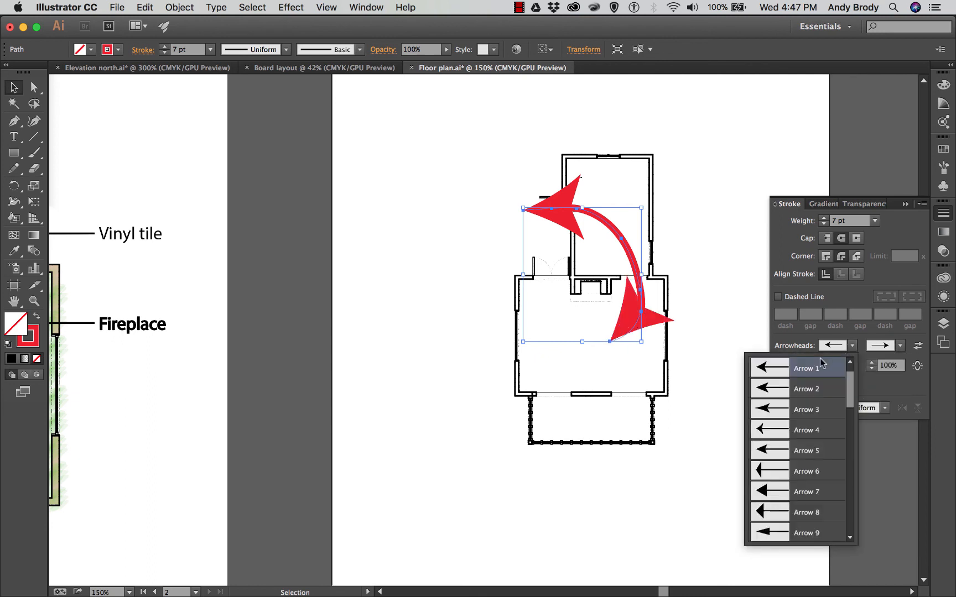
{"action": "scroll", "coordinate": [810, 376], "scroll_direction": "up", "scroll_amount": 1}
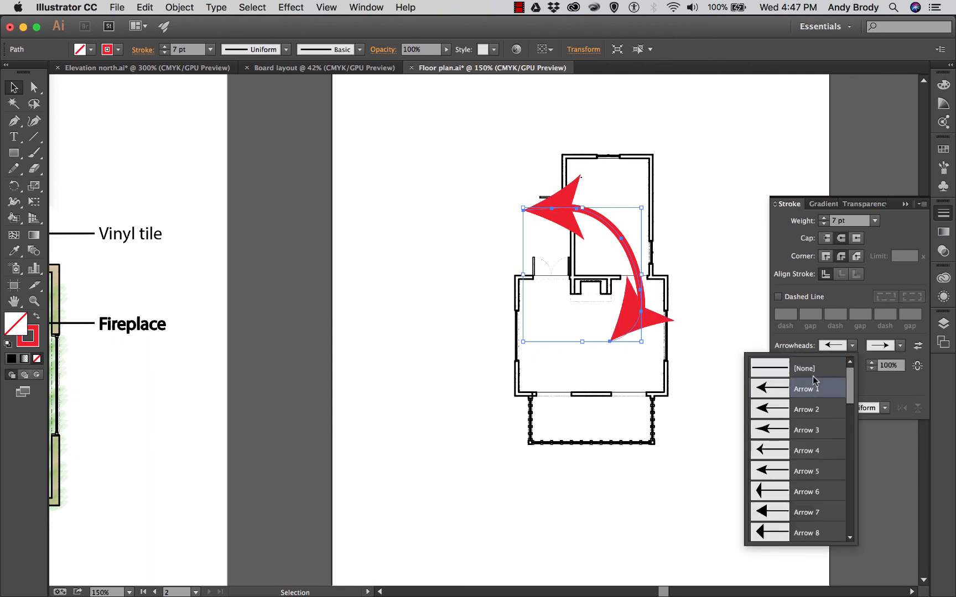
{"action": "left_click", "coordinate": [804, 369]}
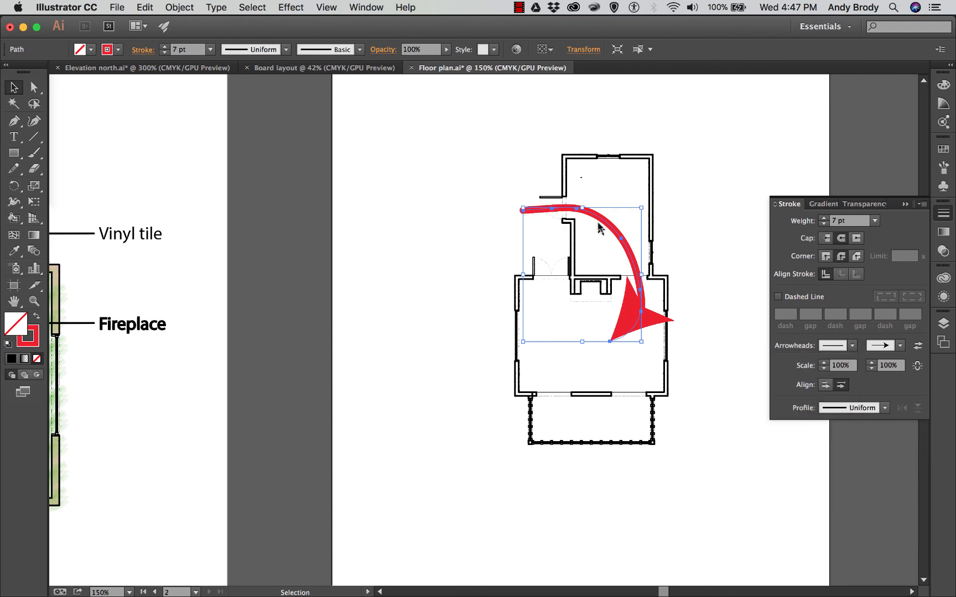
Step: Move the arrowhead-end anchor point of the red circulation path farther into the large room to extend and redirect the arrow
{"action": "left_click", "coordinate": [479, 164]}
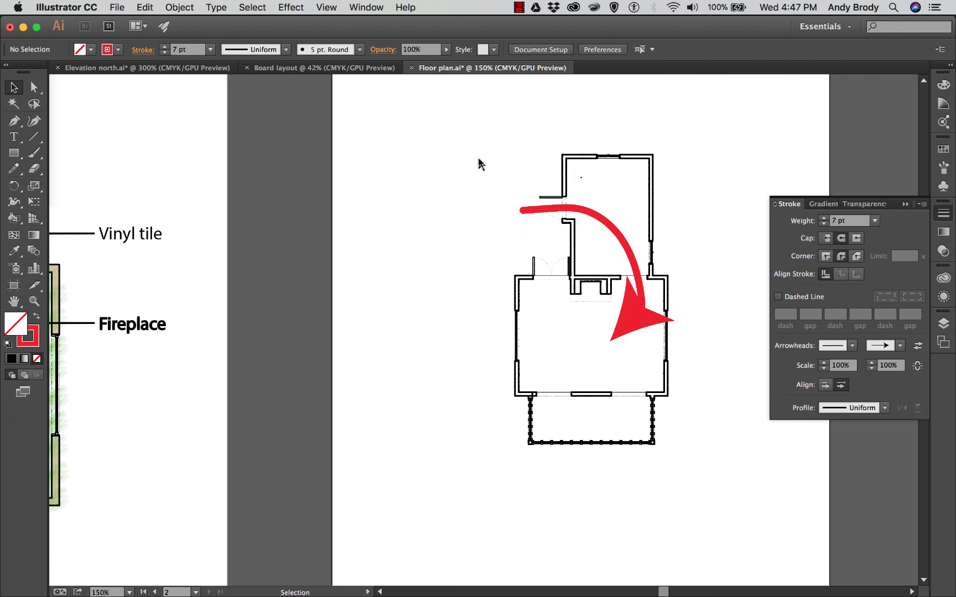
{"action": "left_click", "coordinate": [34, 87]}
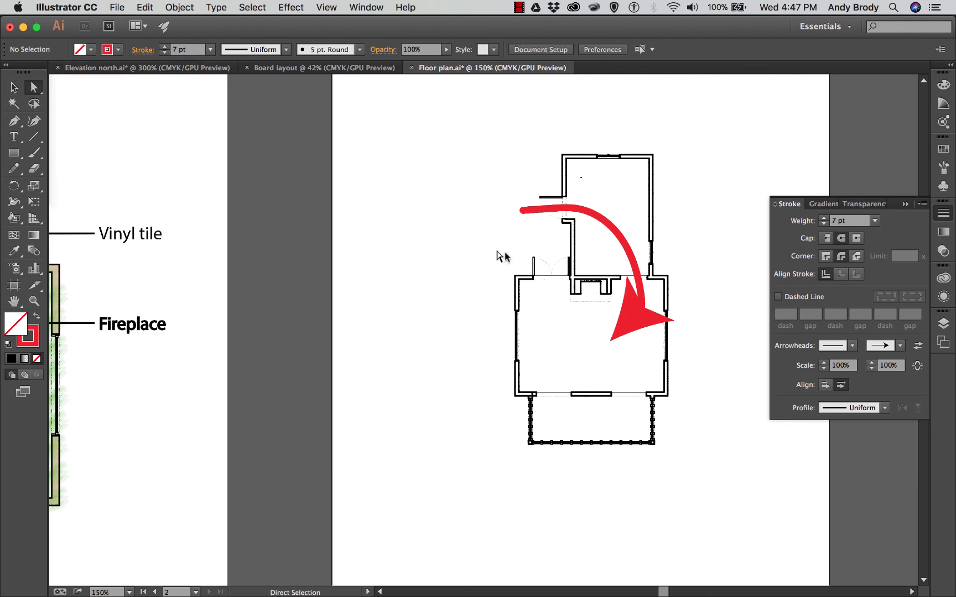
{"action": "left_click", "coordinate": [637, 280]}
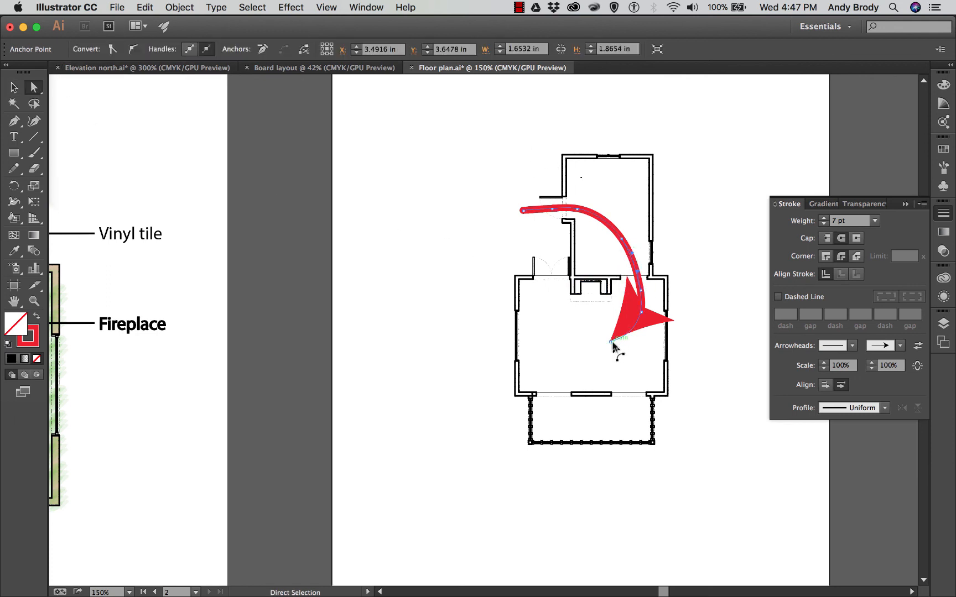
{"action": "left_click_drag", "start_coordinate": [611, 342], "coordinate": [578, 352]}
{"action": "left_click", "coordinate": [440, 286]}
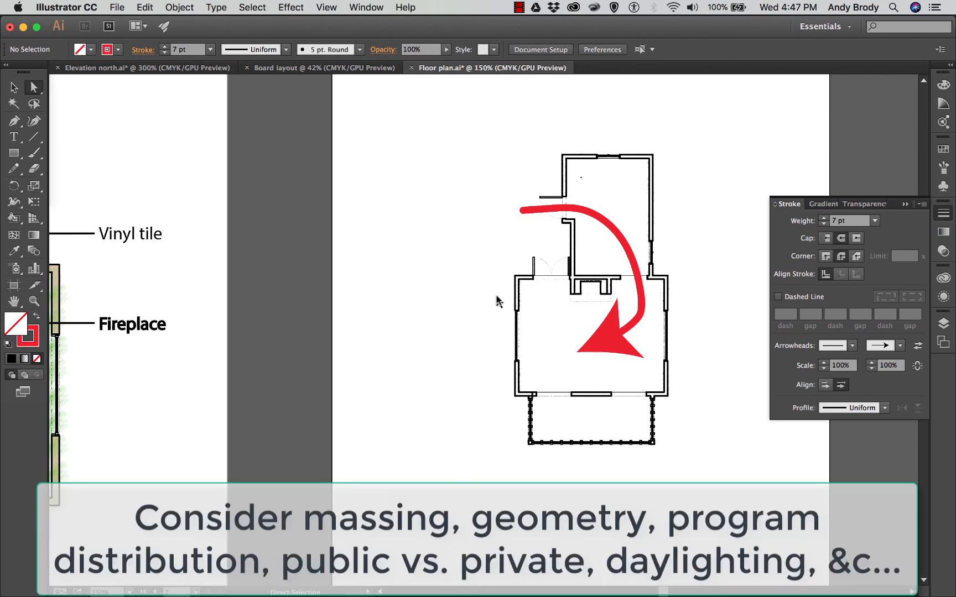
Step: Shrink the second artboard around the circulation diagram to 5.17 in wide by 5.79 in high
{"action": "scroll", "coordinate": [536, 306], "scroll_direction": "up", "scroll_amount": 5}
{"action": "scroll", "coordinate": [535, 306], "scroll_direction": "down", "scroll_amount": 2}
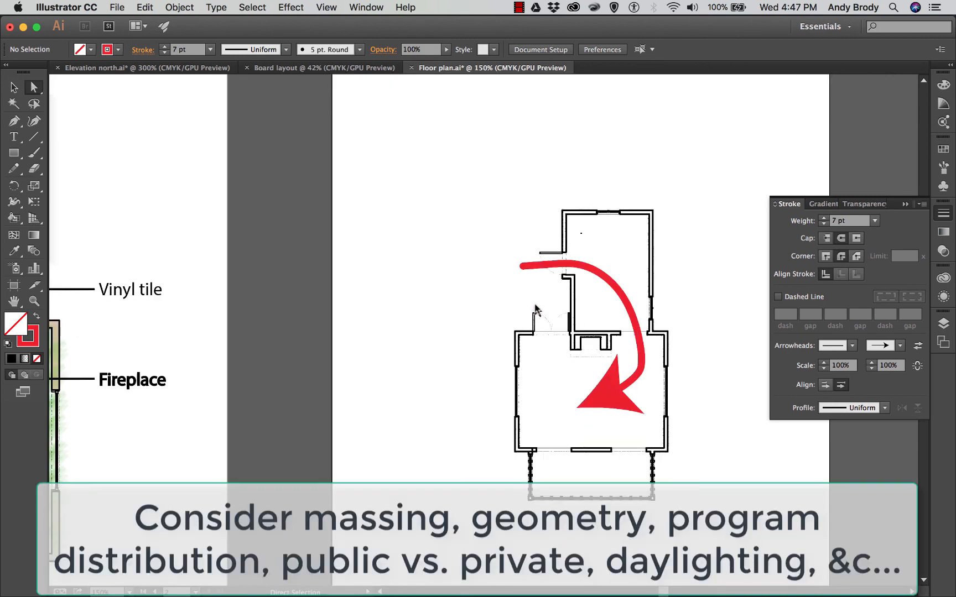
{"action": "key", "text": "super+minus"}
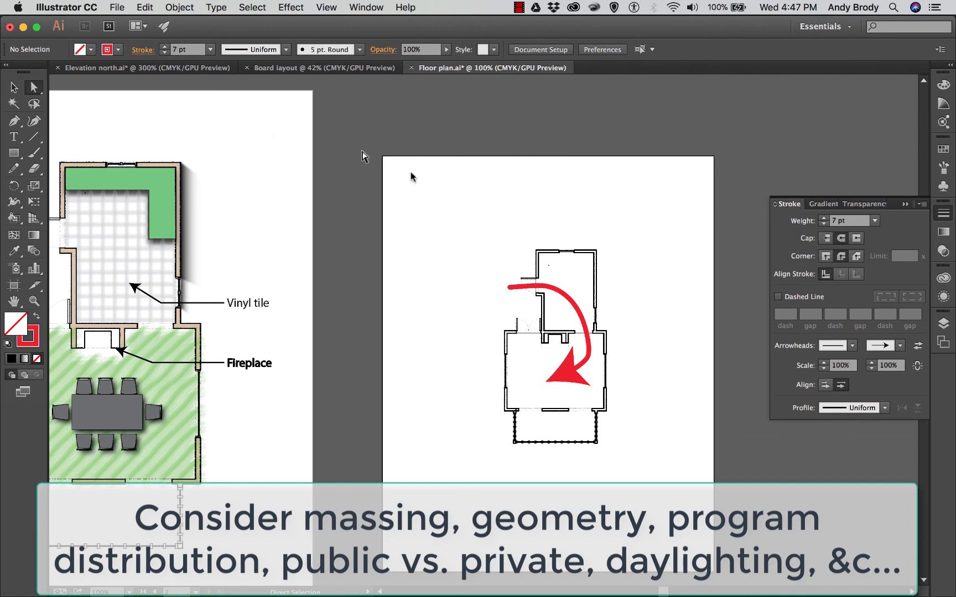
{"action": "left_click", "coordinate": [13, 285]}
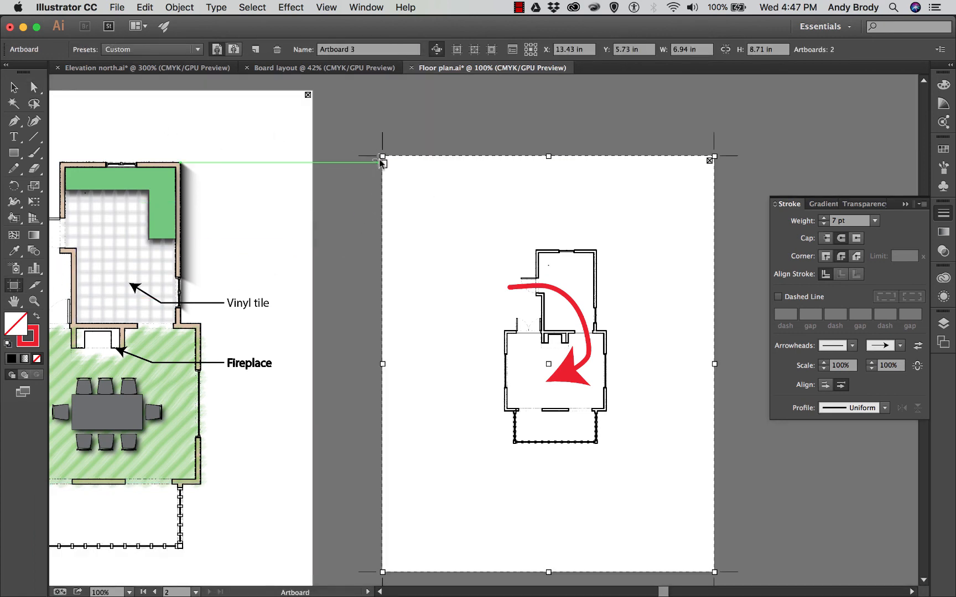
{"action": "left_click_drag", "start_coordinate": [383, 157], "coordinate": [435, 211]}
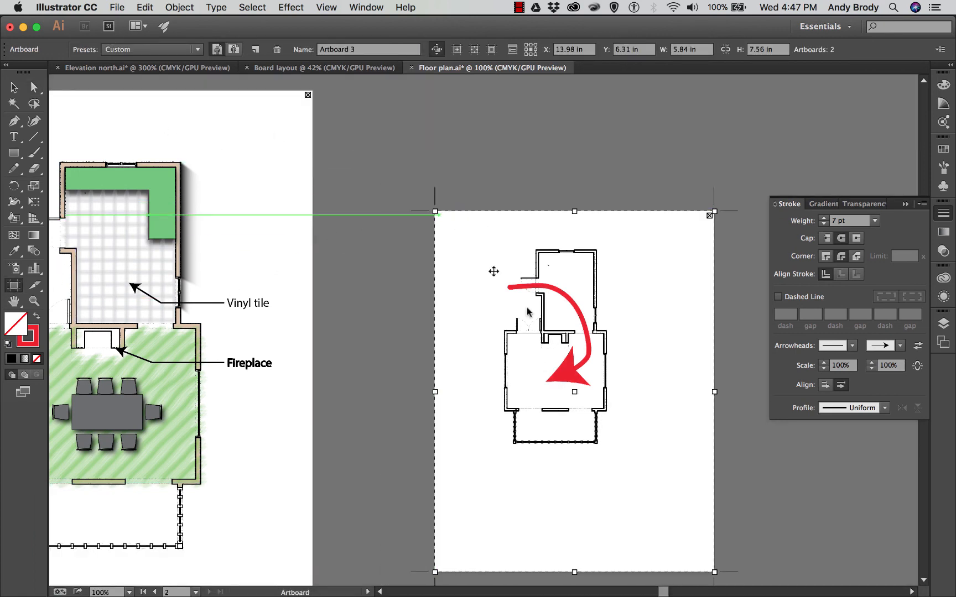
{"action": "left_click_drag", "start_coordinate": [714, 572], "coordinate": [681, 488]}
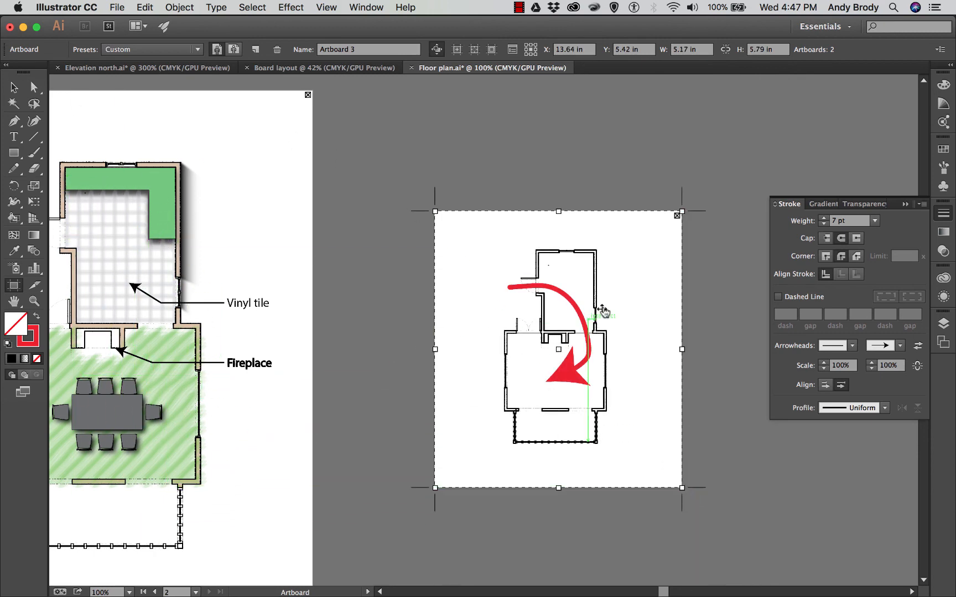
{"action": "left_click", "coordinate": [14, 87]}
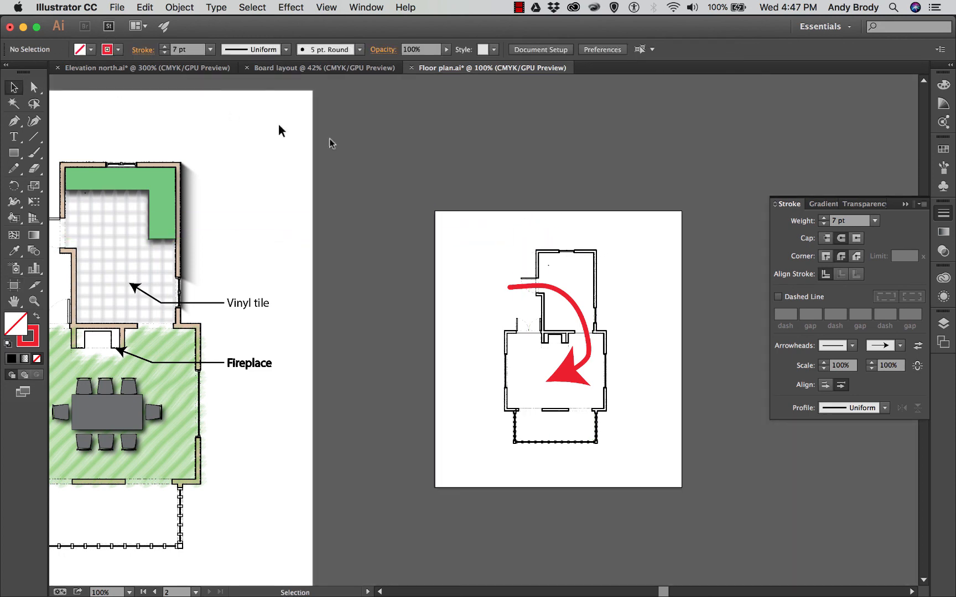